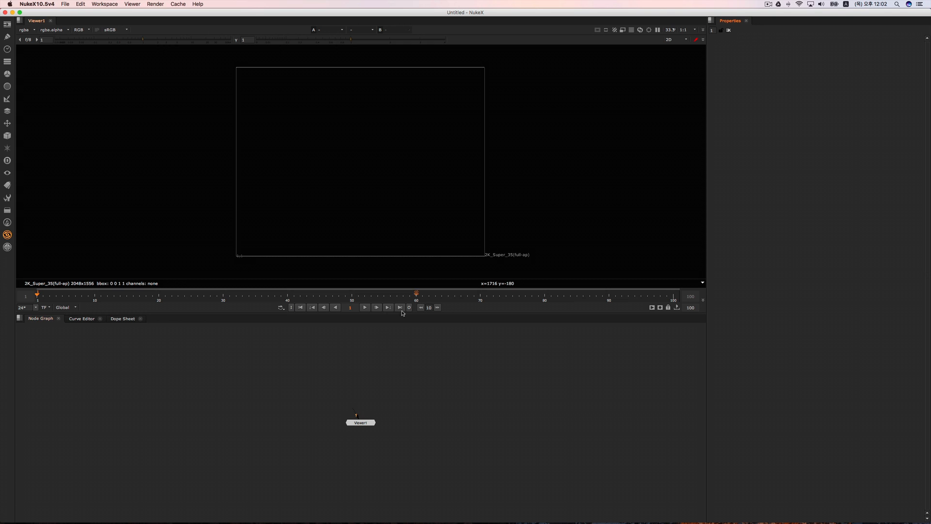
Step: Add a RotoPaint node to the node graph, connect it to the viewer's first input and align it above the viewer node
click(366, 370)
key(p)
key(1)
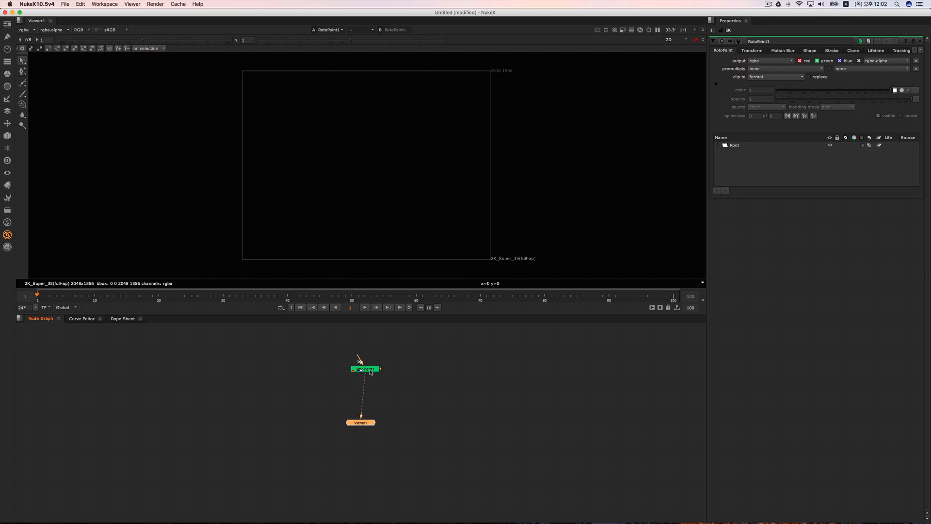
drag(371, 370, 367, 369)
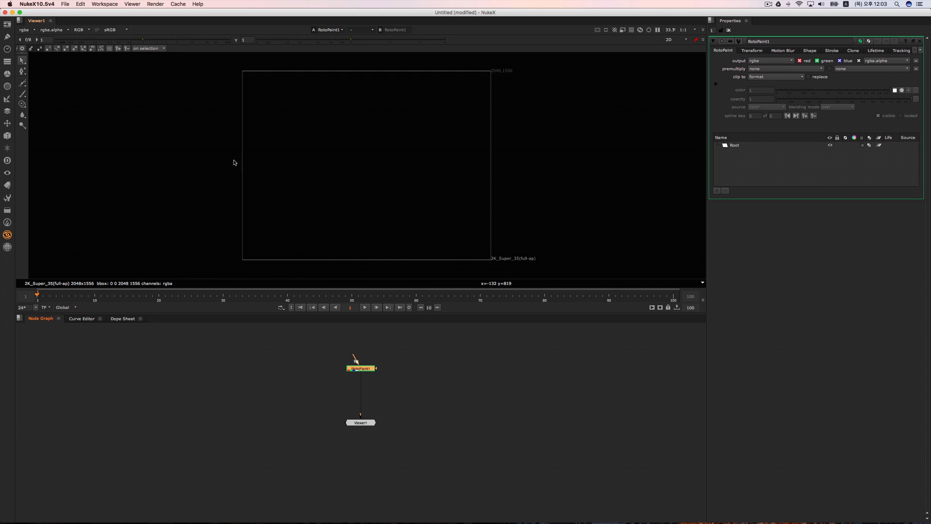
Step: Handwrite "Stereoscopic" in white brush strokes across the upper middle of the RotoPaint canvas
key(n)
mouse_move(286, 137)
mouse_down()
mouse_move(264, 151)
mouse_move(308, 144)
mouse_move(288, 161)
mouse_move(311, 157)
mouse_up()
mouse_move(315, 146)
mouse_down()
mouse_move(313, 157)
mouse_move(322, 148)
mouse_up()
drag(322, 153, 330, 156)
drag(334, 151, 342, 164)
mouse_move(371, 154)
mouse_down()
mouse_move(368, 184)
mouse_move(381, 166)
mouse_move(393, 170)
mouse_up()
drag(395, 156, 404, 172)
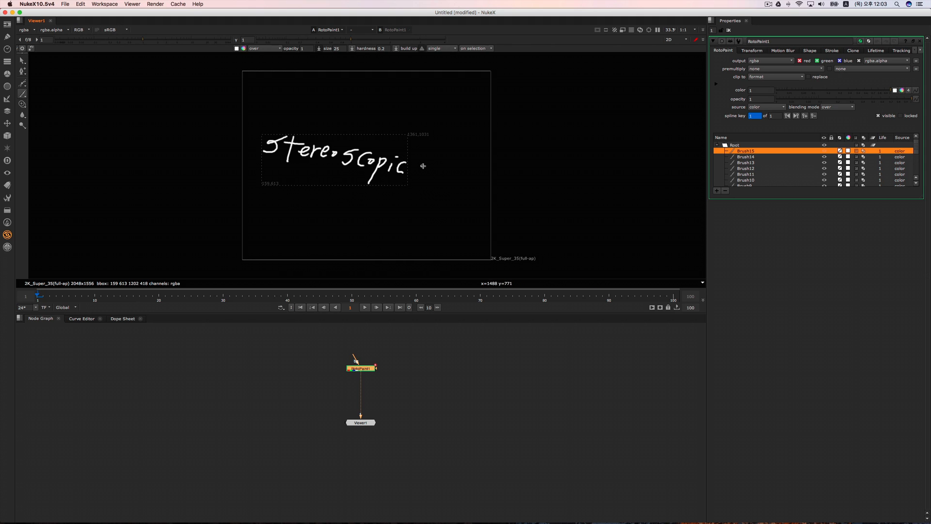
Step: Handwrite "3D → X, Y, Z" with the brush below the word "Stereoscopic"
click(353, 199)
mouse_move(354, 196)
mouse_down()
mouse_move(352, 213)
mouse_move(367, 215)
mouse_move(401, 200)
mouse_up()
drag(397, 196, 433, 204)
click(421, 210)
mouse_move(433, 202)
mouse_down()
mouse_move(434, 214)
mouse_move(455, 212)
mouse_up()
click(446, 210)
drag(455, 212, 466, 211)
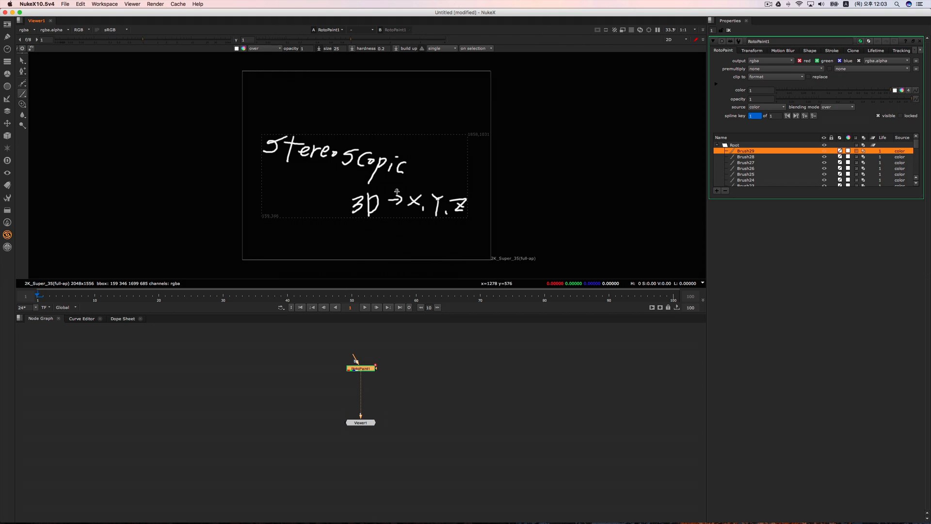
Step: Strike out "→ X, Y, Z" with brush strokes and write "=S" in front of "3D"
mouse_move(390, 198)
mouse_down()
mouse_move(469, 199)
mouse_move(400, 201)
mouse_up()
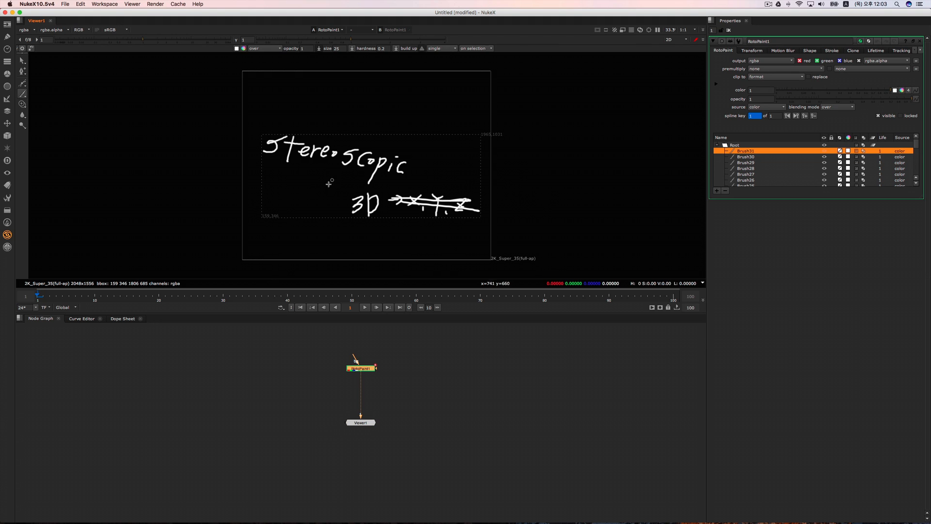
drag(313, 199, 329, 199)
mouse_move(314, 208)
mouse_down()
mouse_move(343, 210)
mouse_move(331, 209)
mouse_up()
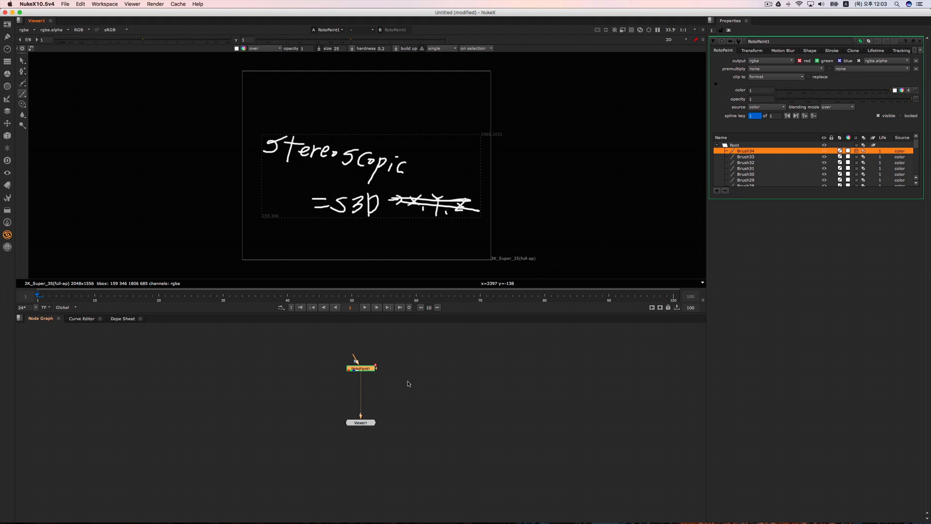
Step: Move the RotoPaint node aside, add a second RotoPaint node connected to the viewer, and activate its Brush tool
drag(369, 372, 332, 378)
key(p)
drag(391, 372, 328, 379)
key(1)
click(22, 95)
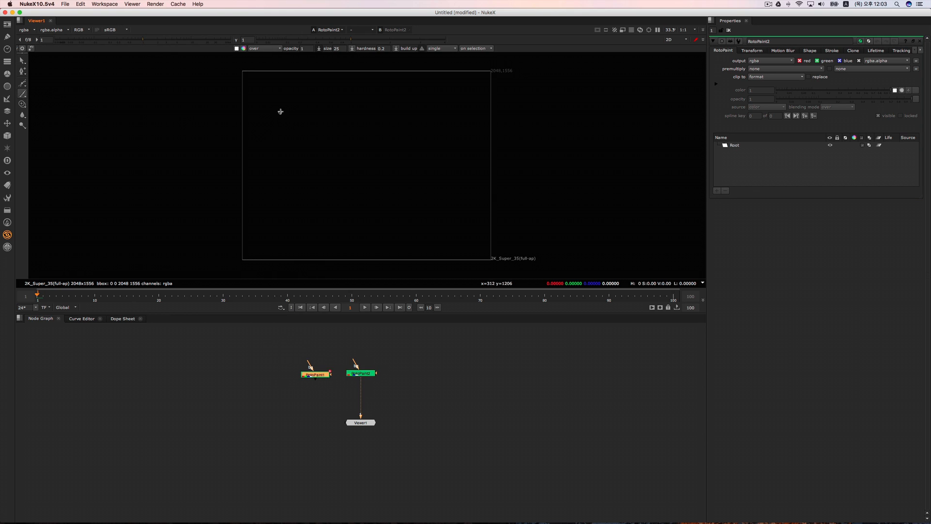
Step: Sketch two side-by-side cameras on a shared stand in the upper left of the new RotoPaint canvas
mouse_move(276, 101)
mouse_down()
mouse_move(300, 102)
mouse_move(275, 121)
mouse_move(274, 100)
mouse_move(290, 97)
mouse_move(311, 119)
mouse_move(334, 118)
mouse_move(314, 97)
mouse_move(322, 100)
mouse_up()
mouse_move(289, 129)
mouse_down()
mouse_move(327, 138)
mouse_move(328, 125)
mouse_move(310, 158)
mouse_up()
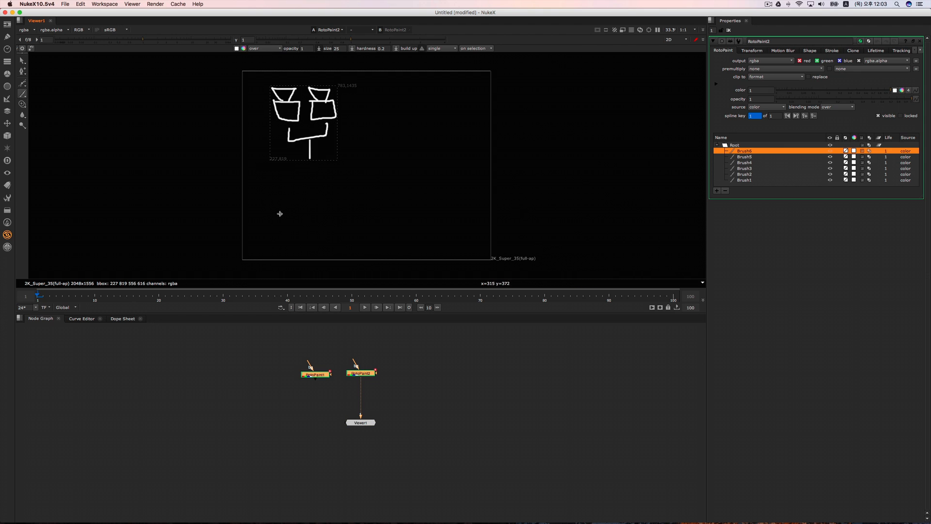
click(278, 210)
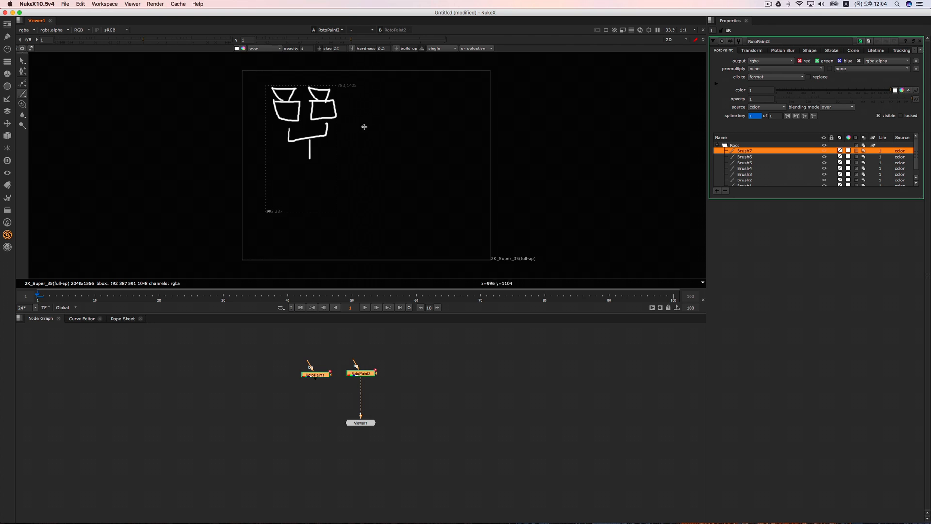
Step: Brush a slash beside the camera sketch and handwrite "post" to its right
drag(377, 113, 361, 140)
mouse_move(413, 115)
mouse_down()
mouse_move(413, 143)
mouse_move(425, 120)
mouse_up()
mouse_move(439, 116)
mouse_down()
mouse_move(432, 131)
mouse_move(451, 129)
mouse_up()
drag(433, 118, 459, 112)
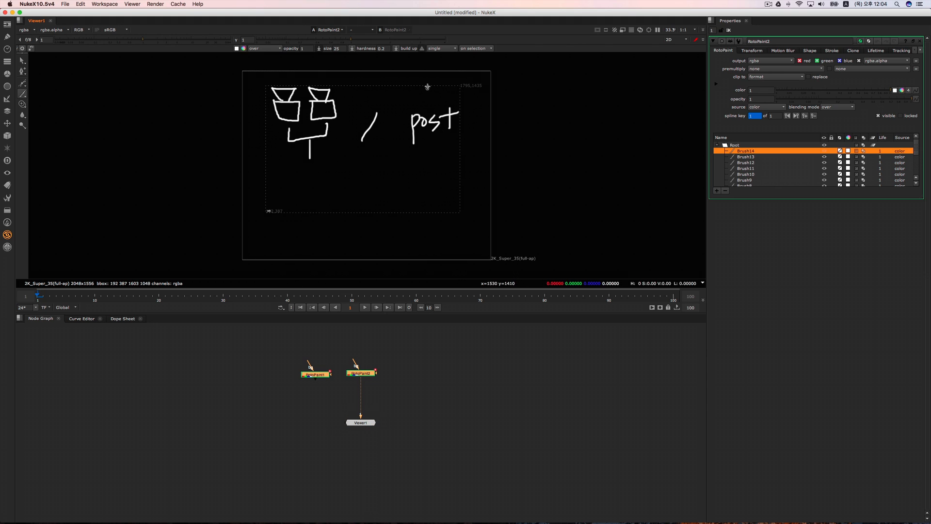
Step: Draw two branches from "post" down to the letters L and R, and frame the whole diagram with a rectangle
mouse_move(432, 148)
mouse_down()
mouse_move(412, 168)
mouse_move(466, 176)
mouse_up()
drag(403, 179, 473, 200)
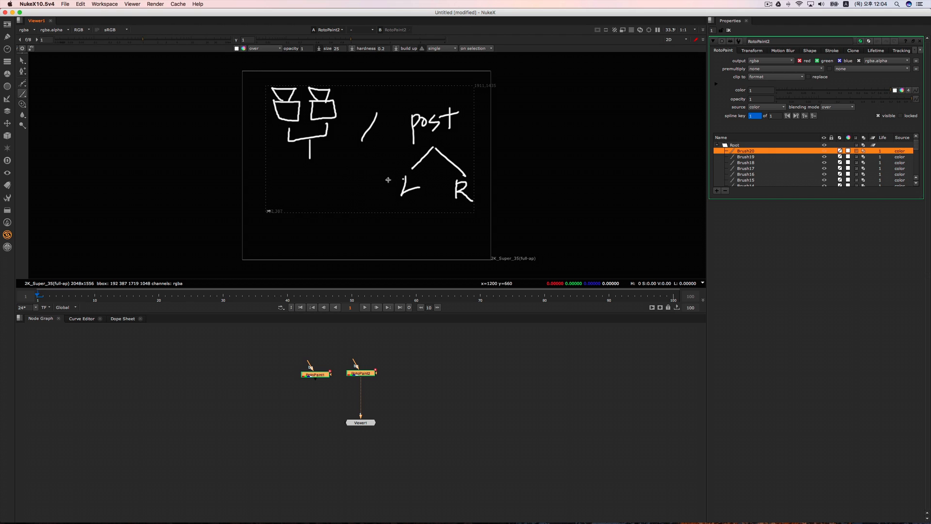
mouse_move(431, 100)
mouse_down()
mouse_move(385, 157)
mouse_move(442, 218)
mouse_move(482, 158)
mouse_move(420, 97)
mouse_up()
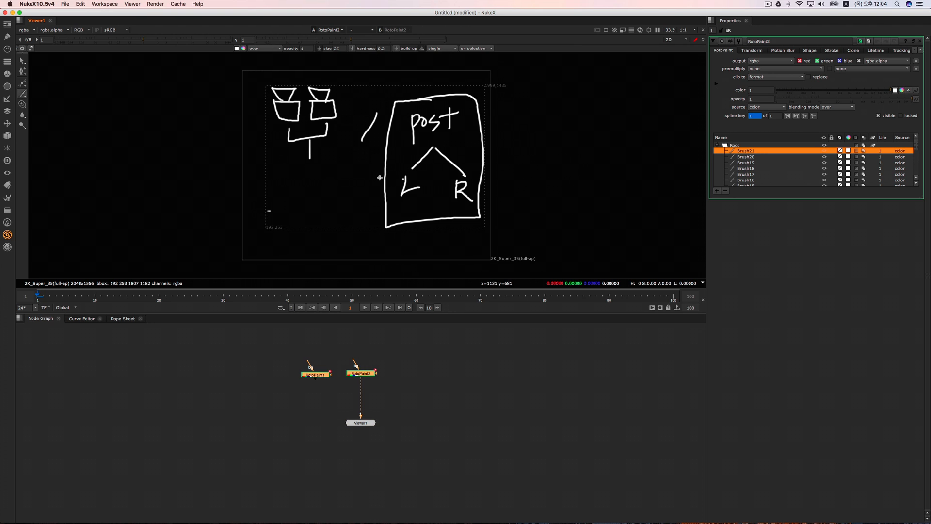
Step: Delete both RotoPaint nodes from the node graph
drag(439, 347, 259, 415)
key(Delete)
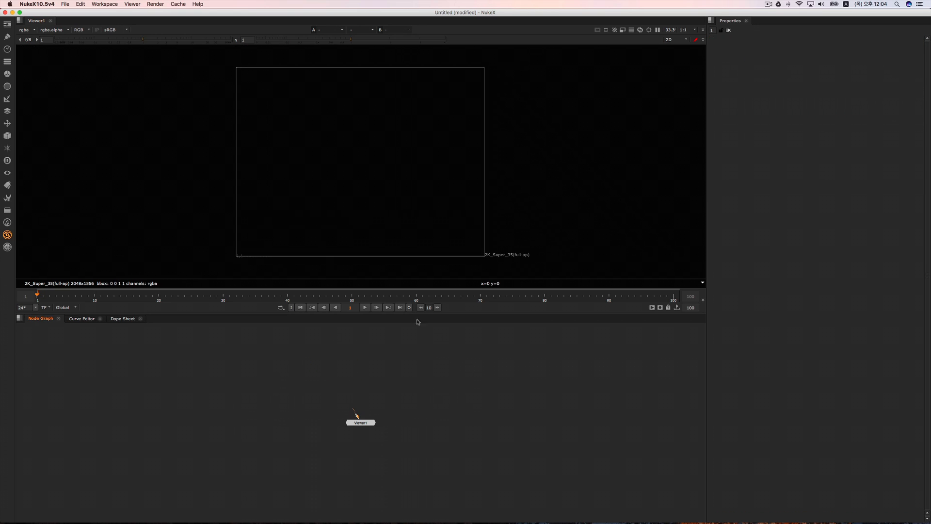
Step: Switch the viewer from 2D to the 3D view
key(Tab)
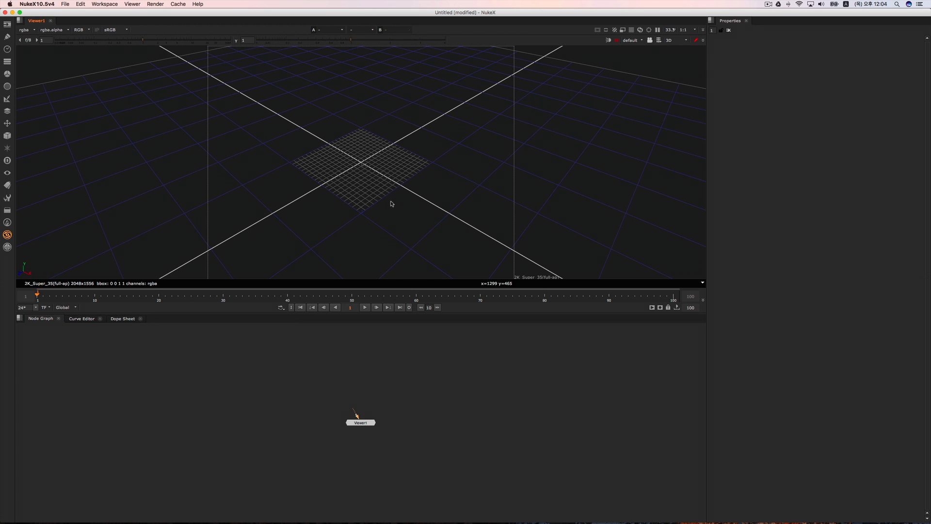
scroll(388, 204, up, 5)
super+drag(369, 212, 410, 212)
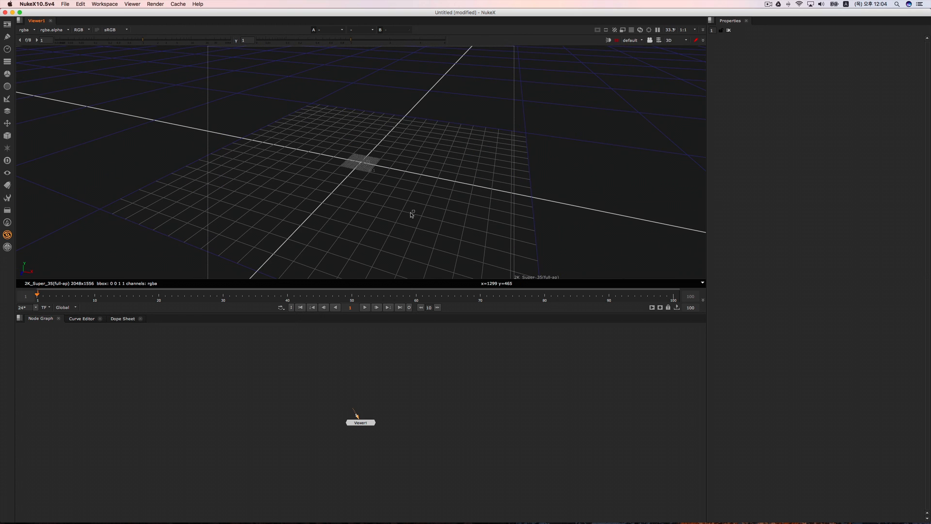
Step: Choose Maya as the 3D control type in the Viewer Handles preferences and confirm the preferences
click(83, 4)
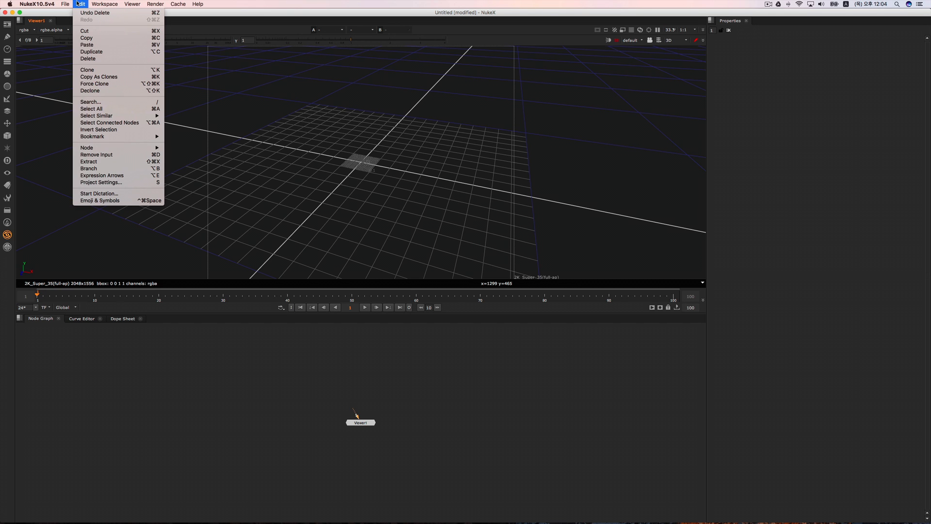
mouse_move(43, 7)
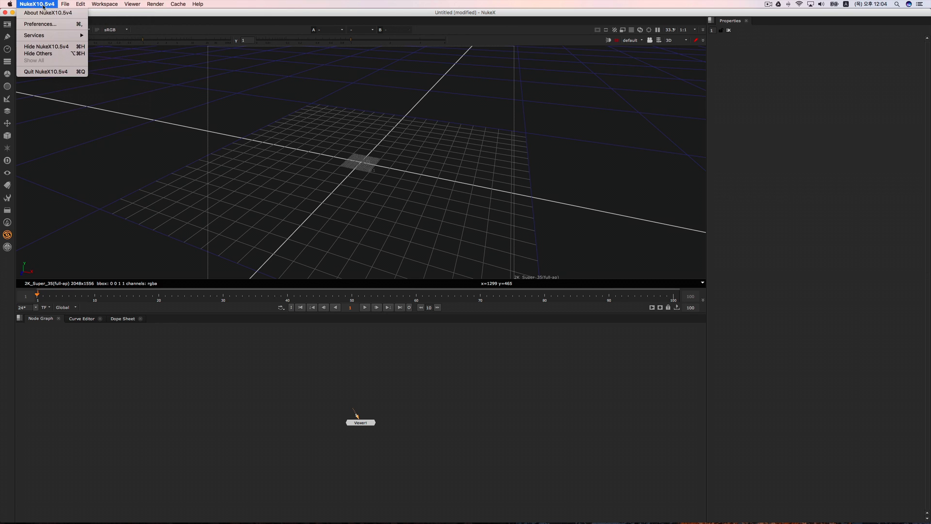
click(349, 251)
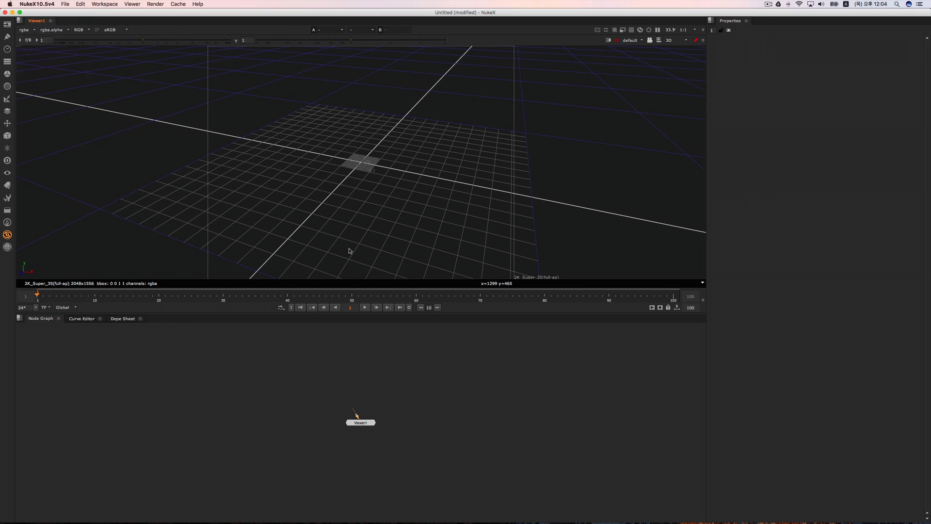
click(42, 4)
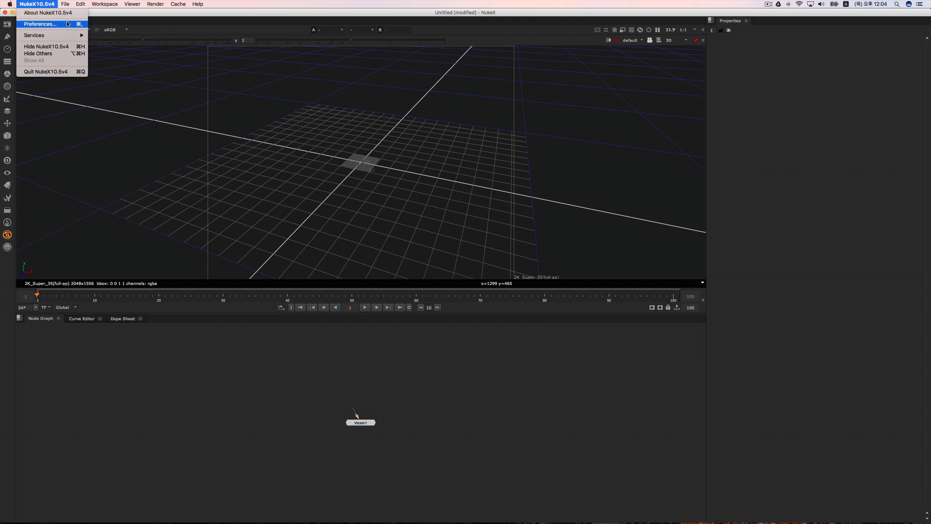
click(68, 24)
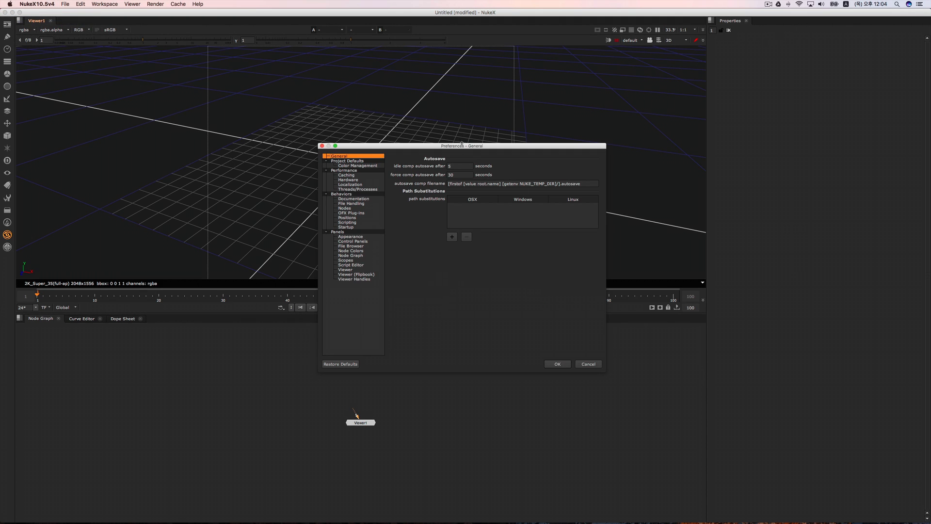
drag(462, 144, 606, 144)
click(505, 270)
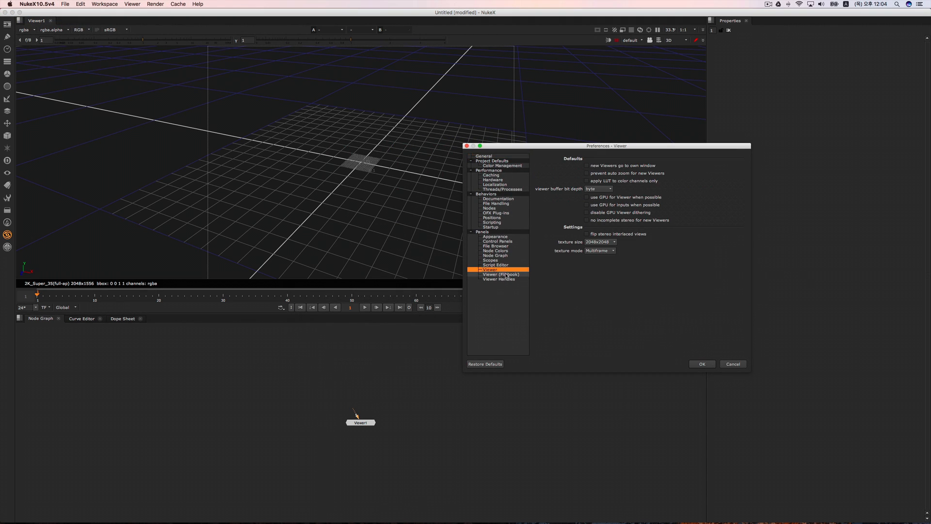
click(509, 279)
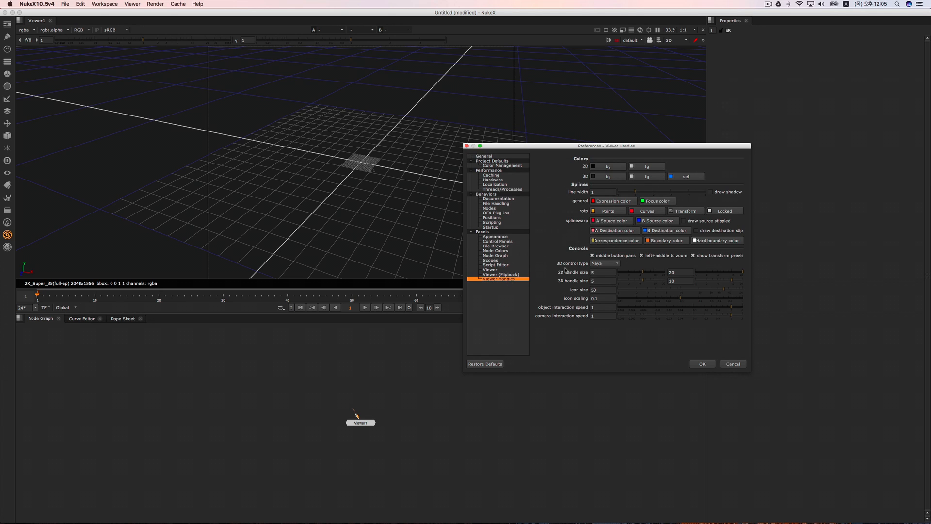
click(611, 264)
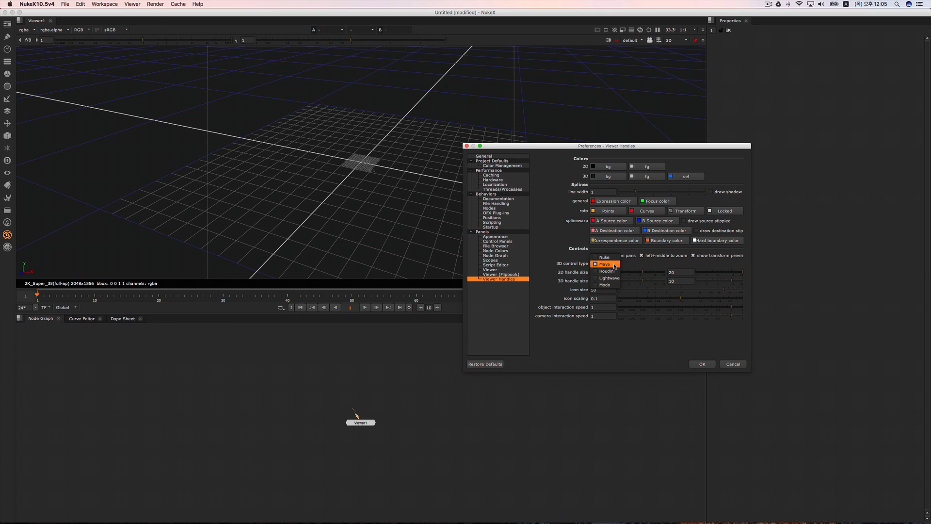
click(614, 265)
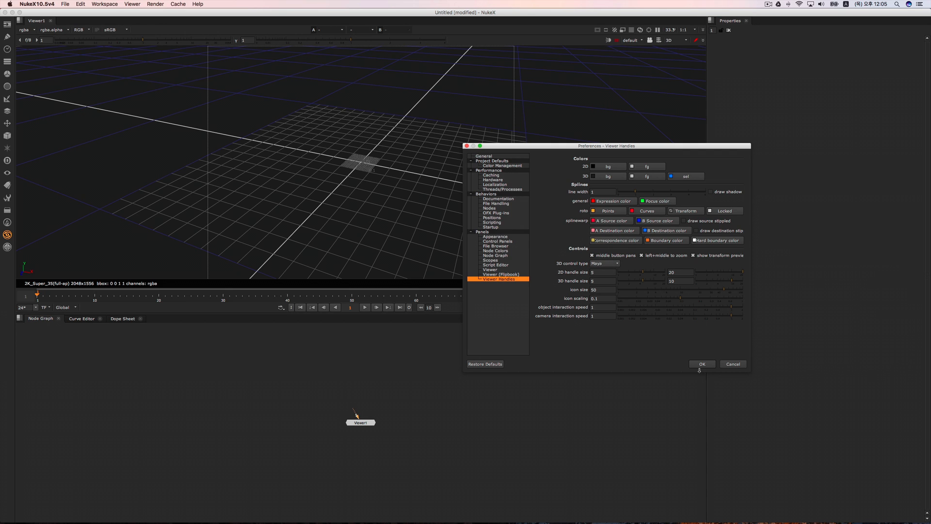
click(699, 367)
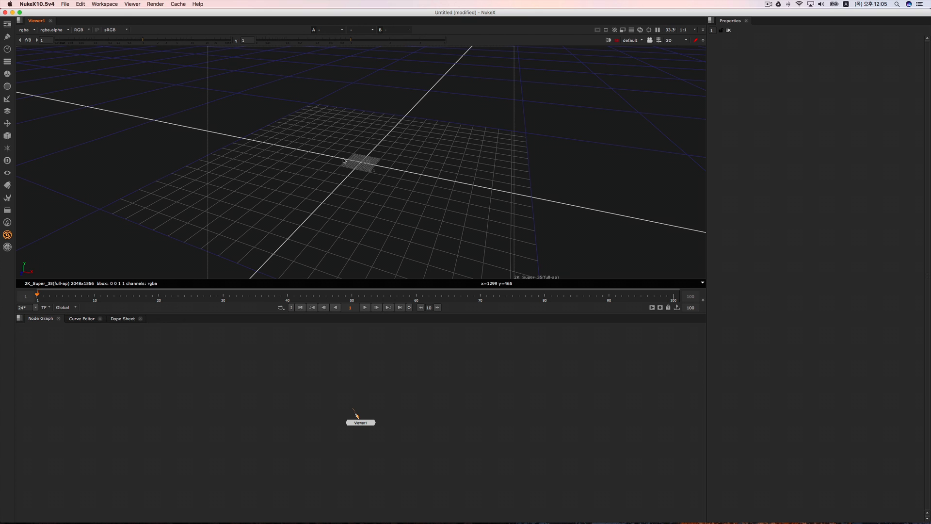
super+drag(383, 158, 373, 189)
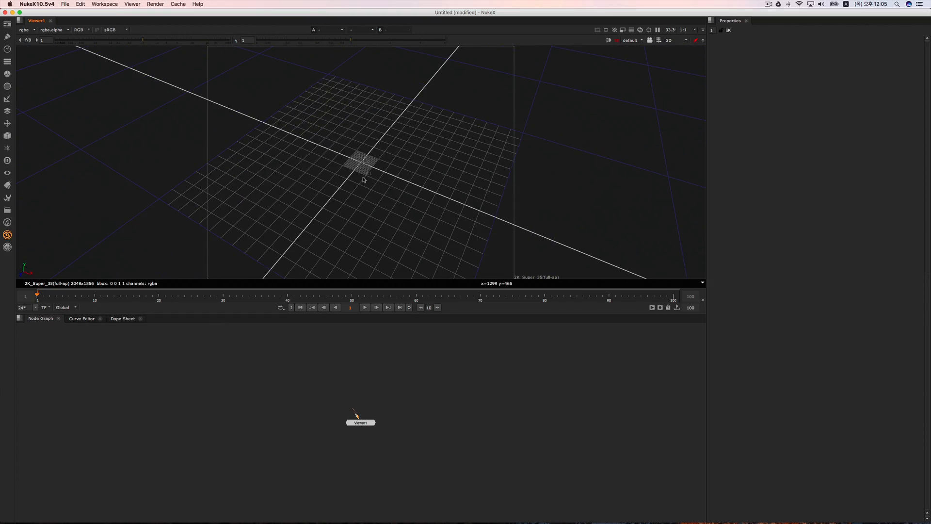
scroll(395, 177, up, 5)
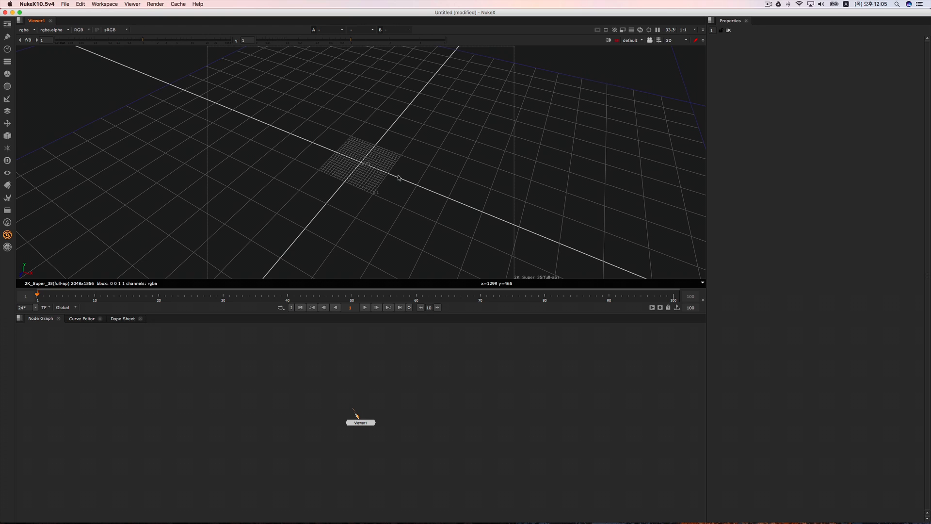
scroll(362, 182, down, 6)
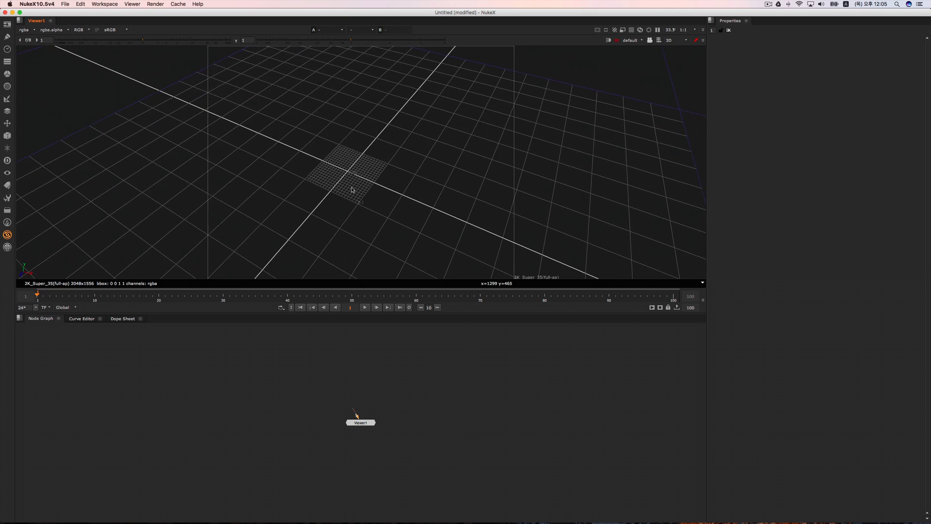
ctrl+drag(400, 226, 370, 216)
Step: Add a Camera node connected to the viewer, with the camera placed up and to the left of the viewer node
drag(362, 422, 361, 444)
click(385, 393)
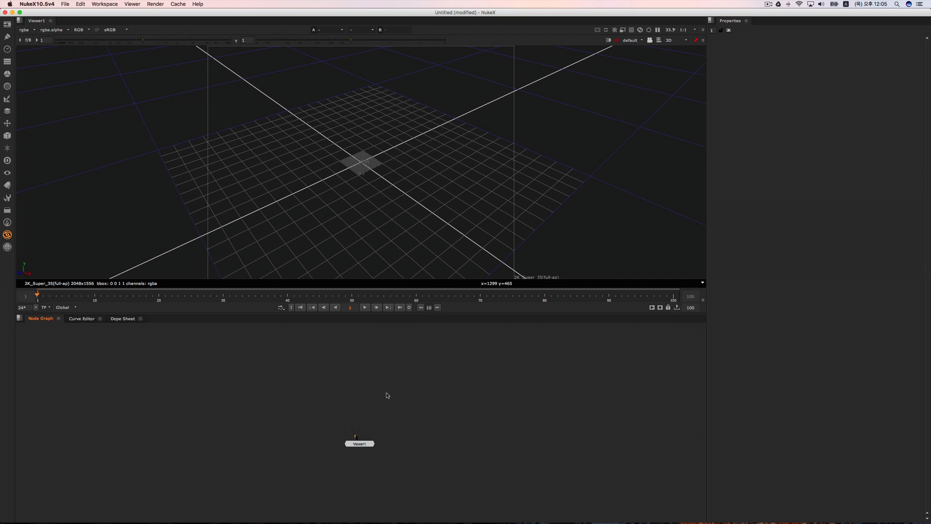
key(Tab)
text(cam)
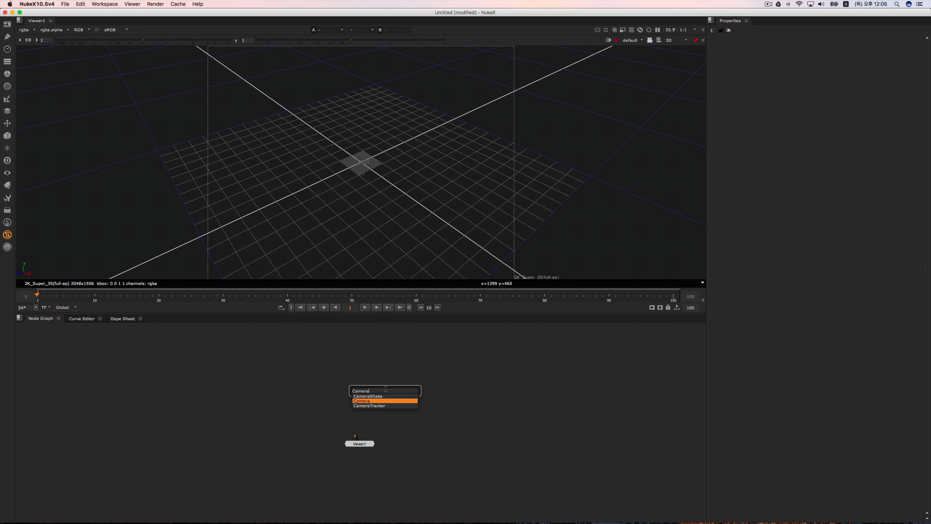
click(386, 401)
drag(387, 399, 333, 401)
click(380, 431)
drag(363, 446, 378, 462)
click(401, 419)
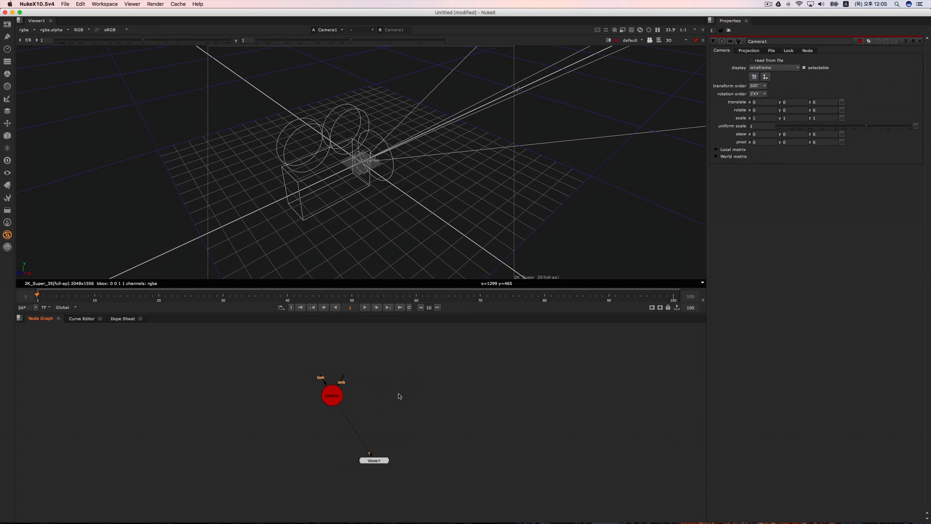
Step: Duplicate the Camera node and place the copy to the right of the original
click(332, 396)
key(super+c)
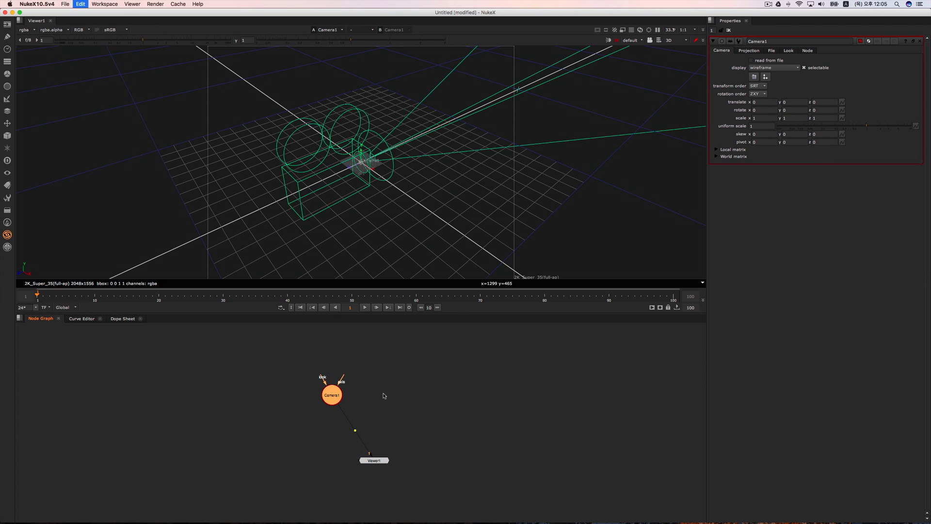
key(super+v)
drag(391, 396, 417, 400)
Step: Connect the original camera to viewer input 1 and the duplicated camera to viewer input 2
key(2)
click(333, 396)
key(1)
click(401, 396)
key(2)
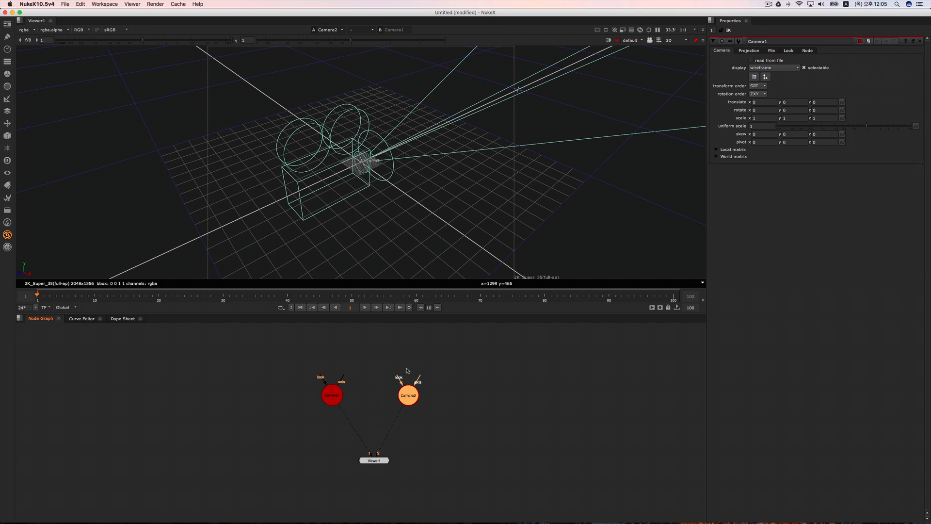
click(380, 223)
scroll(381, 228, down, 8)
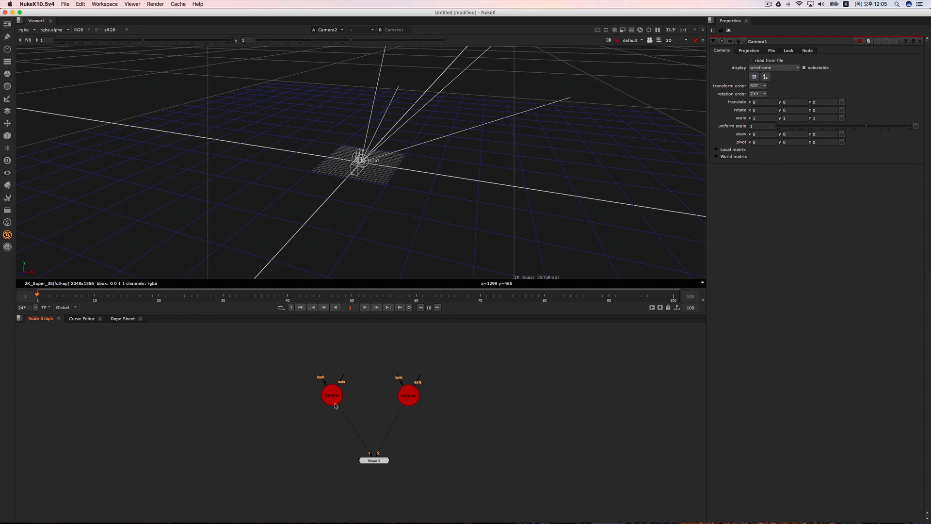
mouse_move(333, 400)
middle_down()
mouse_move(323, 401)
mouse_move(345, 386)
middle_up()
key(Tab)
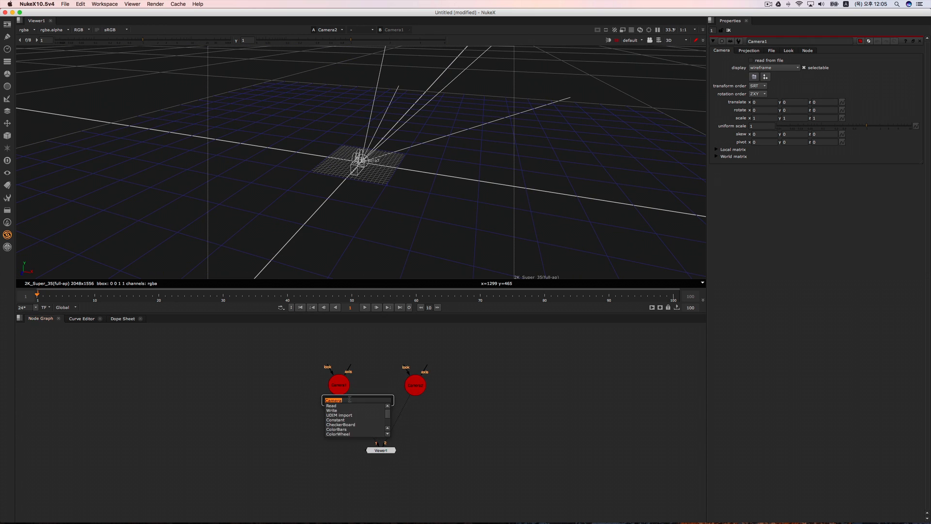
key(Escape)
Step: Rename the first camera node, connected to viewer input 1, as LeftCam
key(Escape)
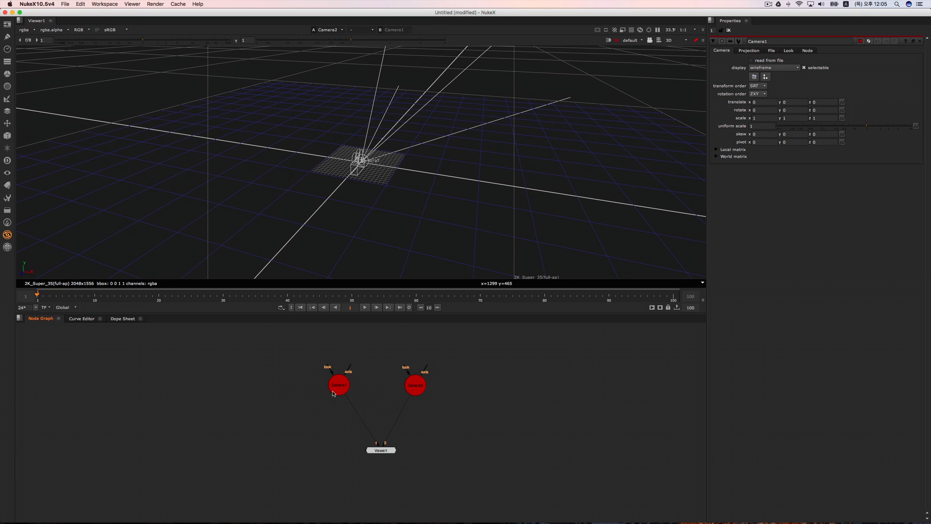
right_click(334, 393)
key(Escape)
click(341, 388)
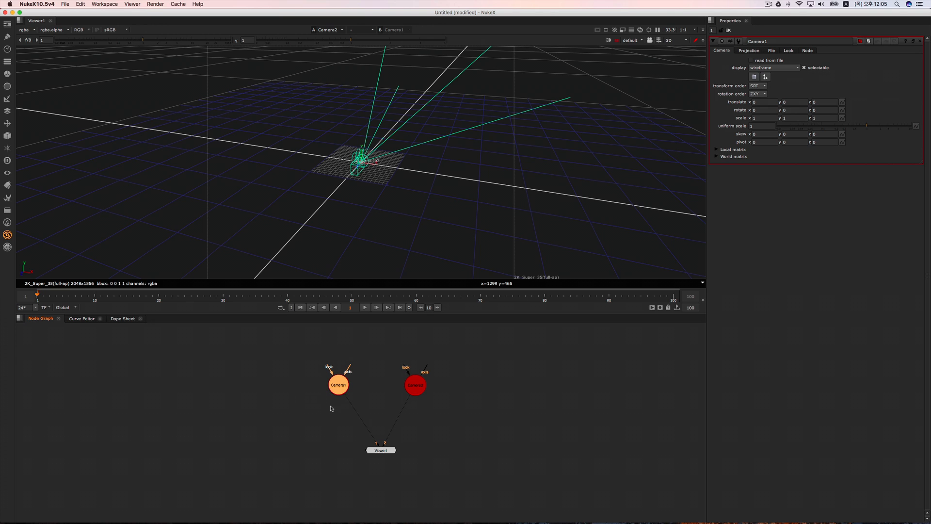
text(n)
text(Lef)
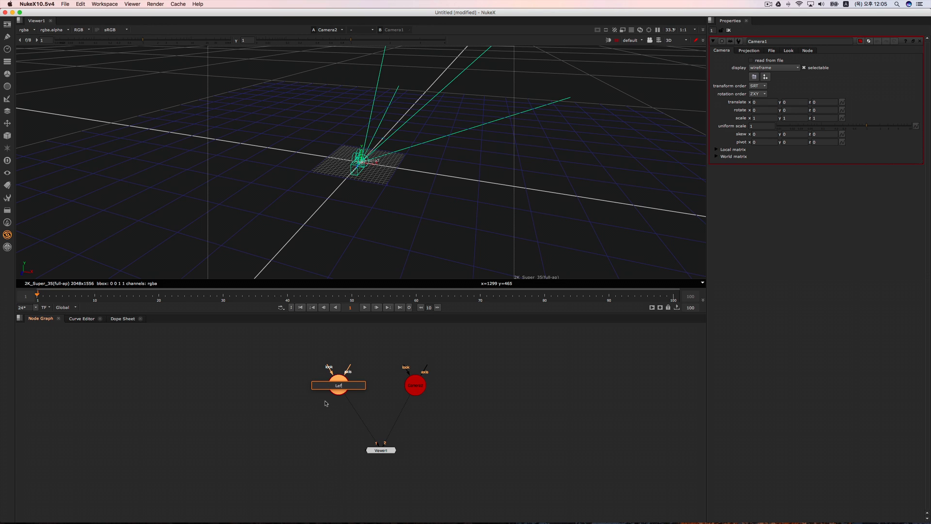
text(tCam)
key(Return)
Step: Rename the duplicated camera node, connected to viewer input 2, as RightCam
click(413, 388)
text(n)
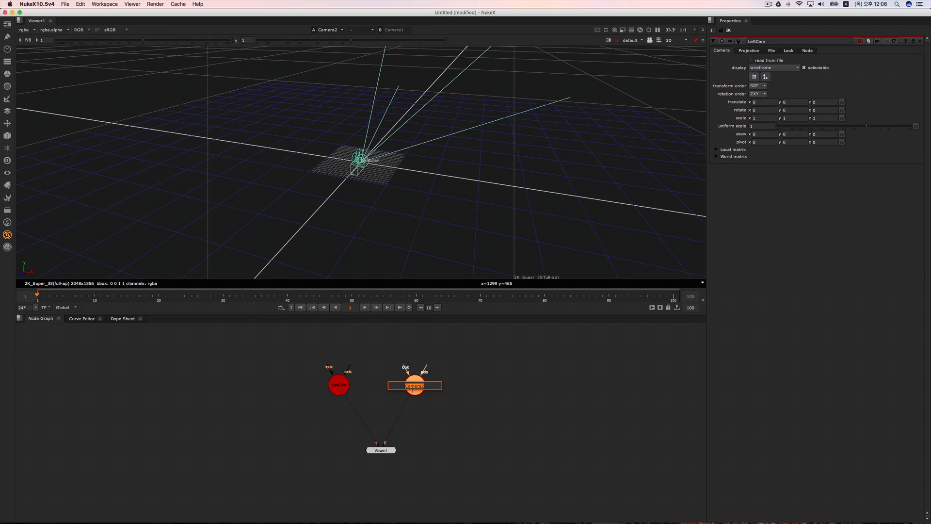
text(RightCam)
key(Return)
click(605, 434)
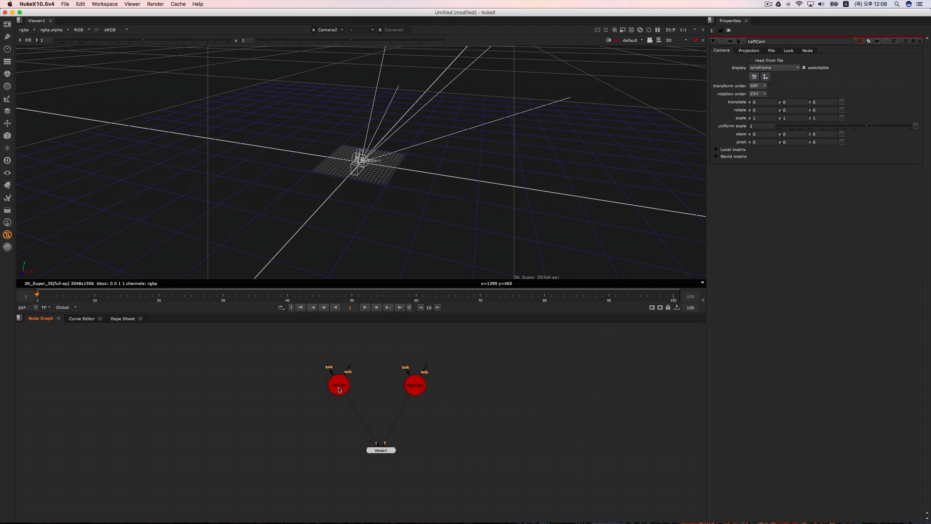
Step: Disable the LeftCam node and inspect the RightCam wireframe in the 3D view
click(419, 388)
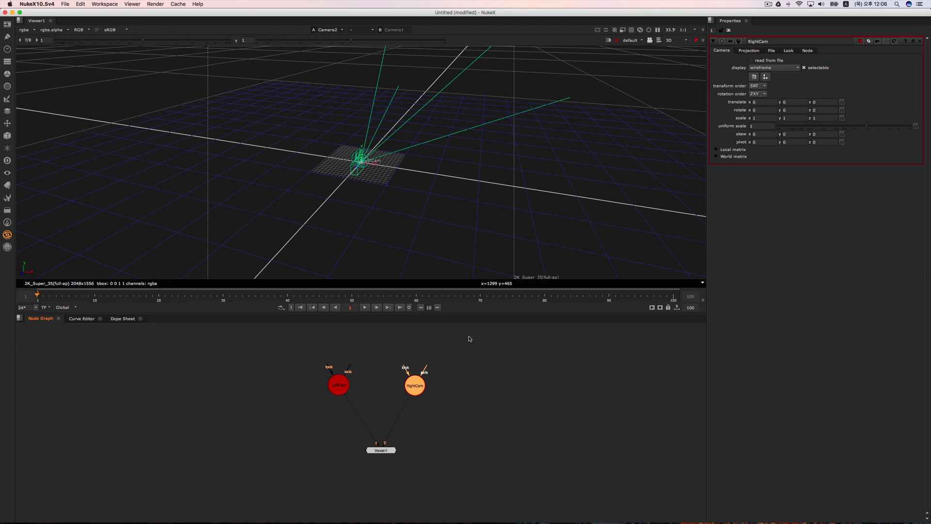
click(495, 372)
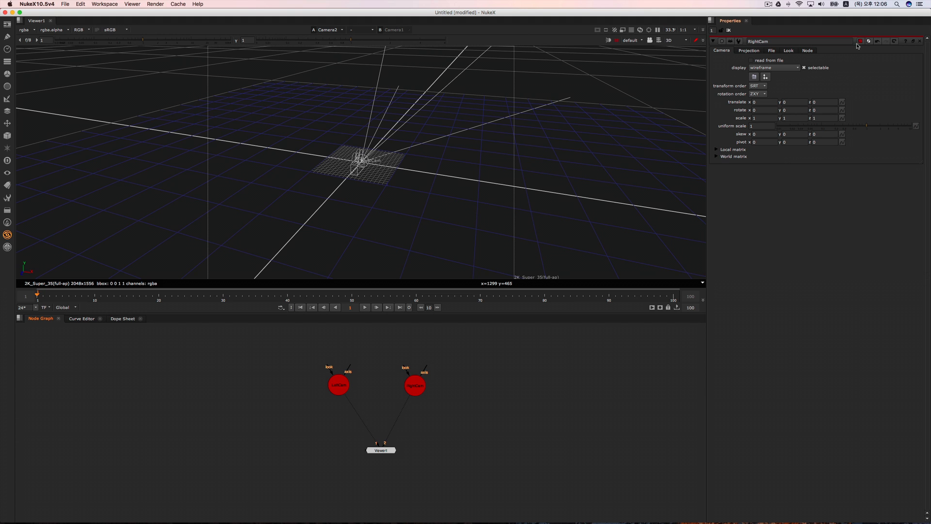
mouse_move(403, 161)
super+mouse_down()
mouse_move(422, 152)
mouse_move(402, 156)
super+mouse_up()
drag(373, 354, 300, 441)
key(d)
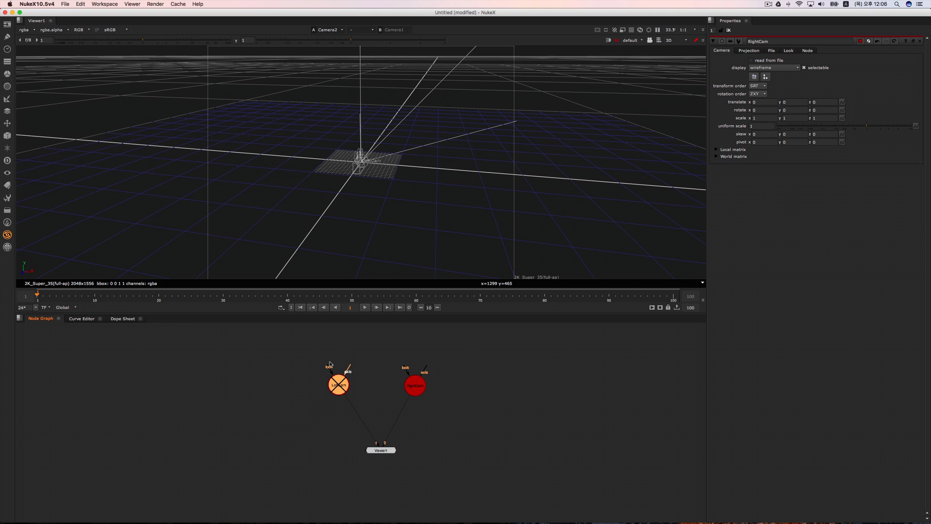
click(414, 383)
click(391, 189)
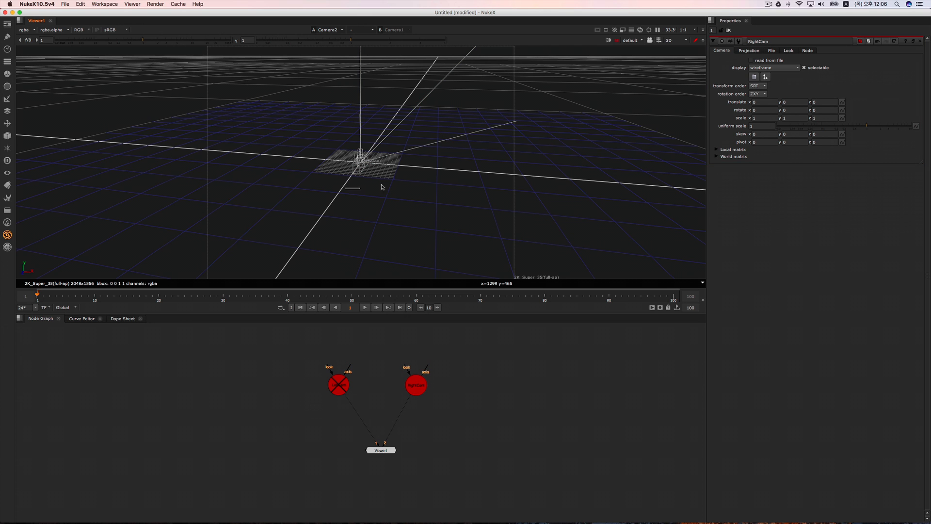
super+drag(381, 227, 368, 229)
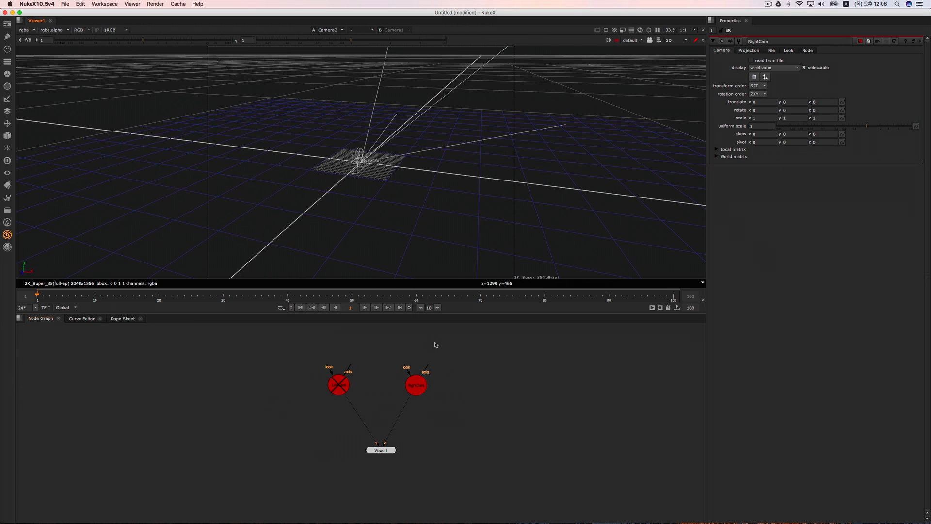
Step: Set the RightCam node's tile colour to green
click(416, 386)
click(861, 41)
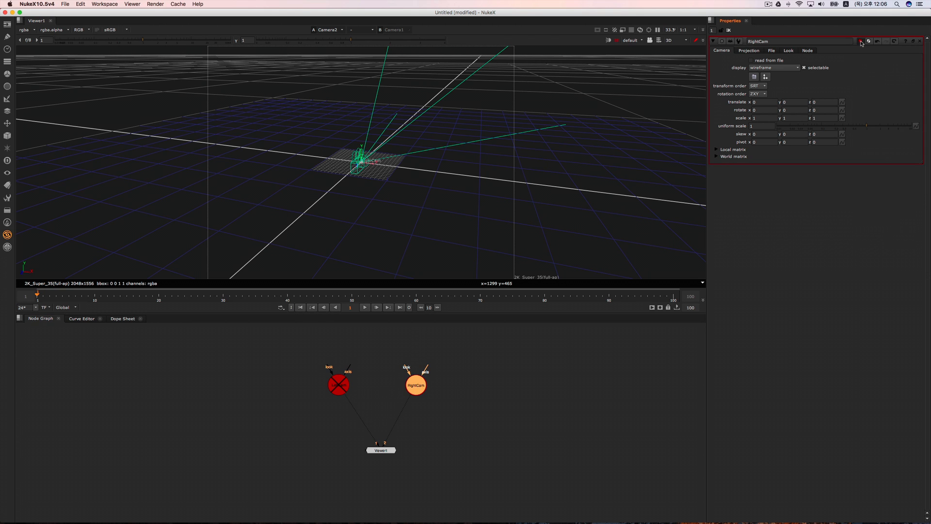
drag(910, 45, 660, 125)
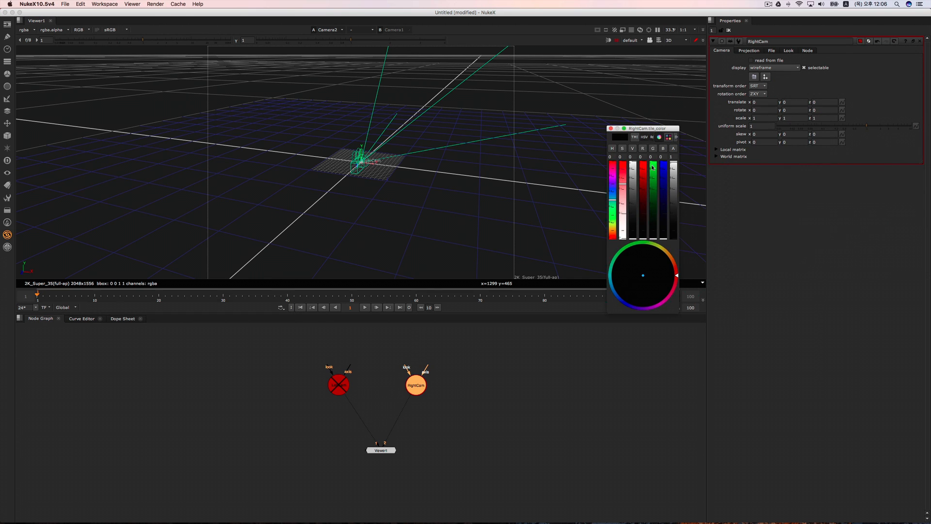
click(652, 172)
click(611, 129)
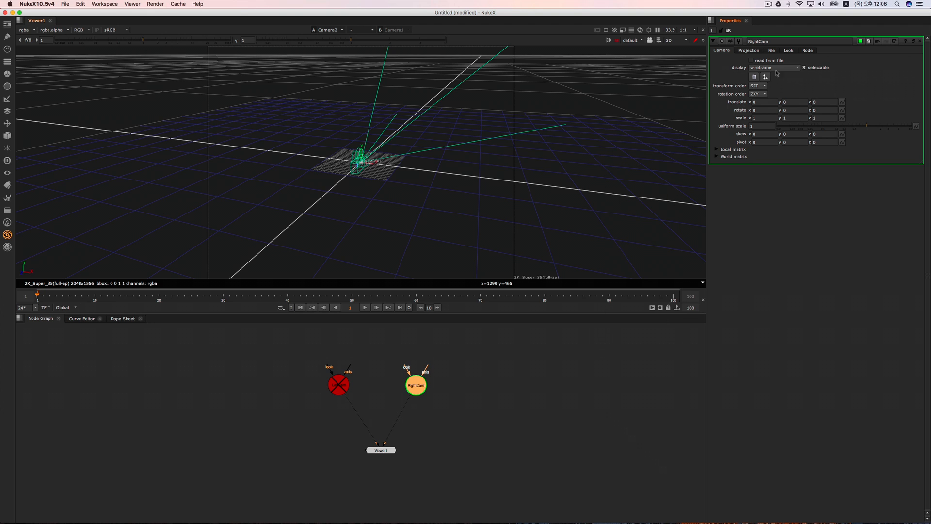
click(404, 212)
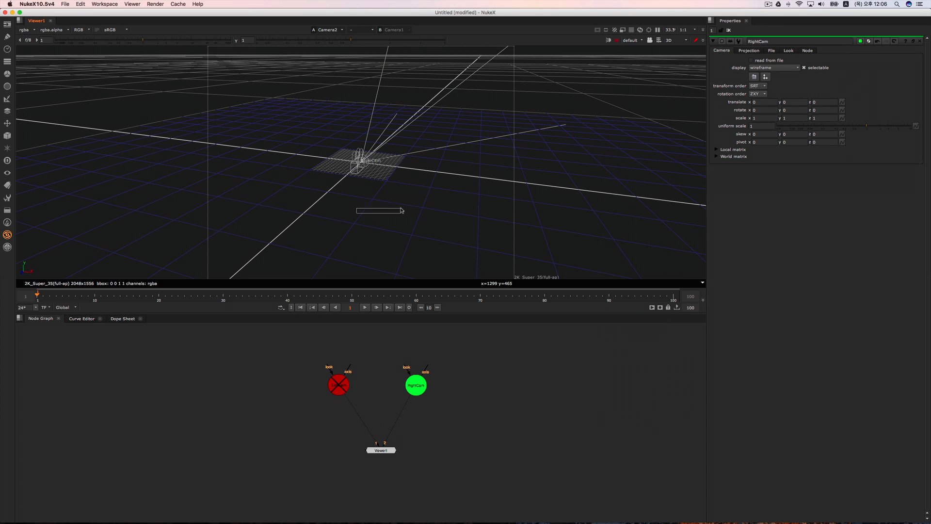
Step: Set RightCam's 3D wireframe (gl) colour to green
click(415, 387)
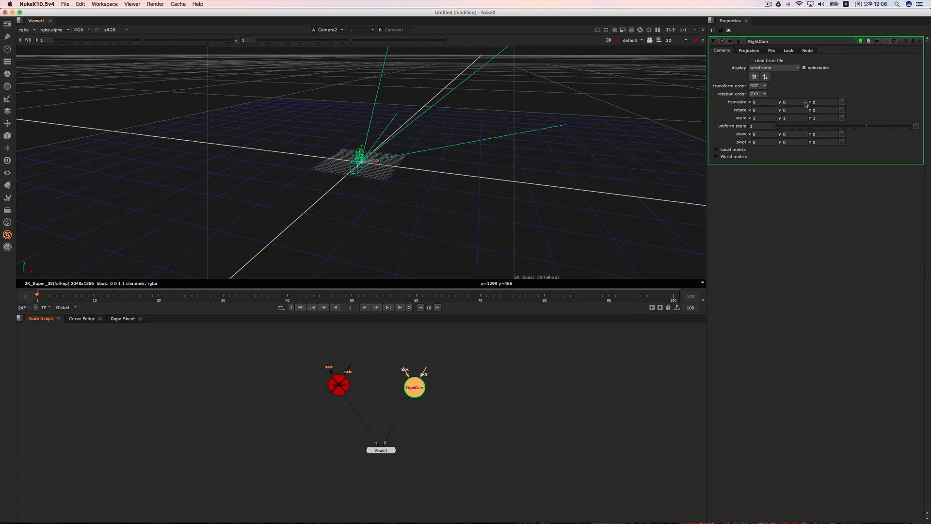
click(868, 42)
click(447, 194)
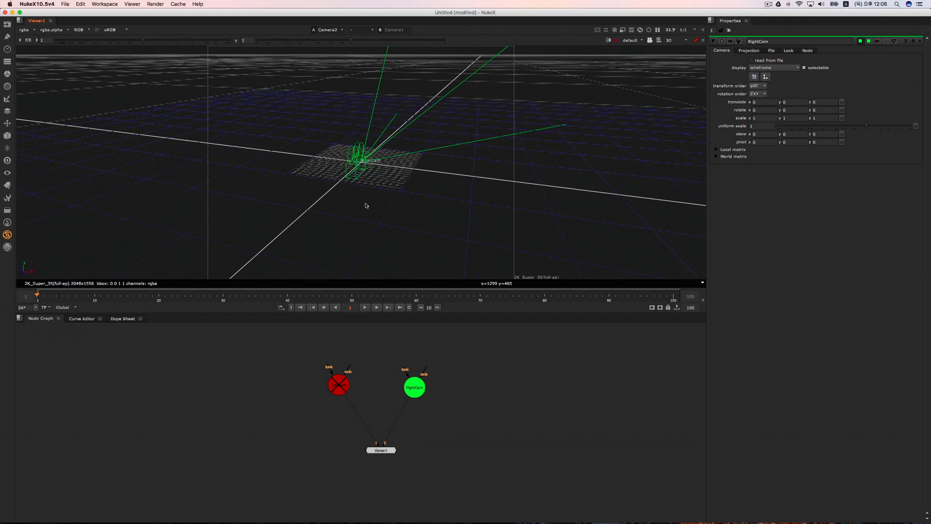
super+drag(337, 220, 370, 214)
Step: Re-enable the LeftCam node
drag(373, 363, 316, 413)
key(d)
click(369, 372)
super+drag(384, 208, 345, 251)
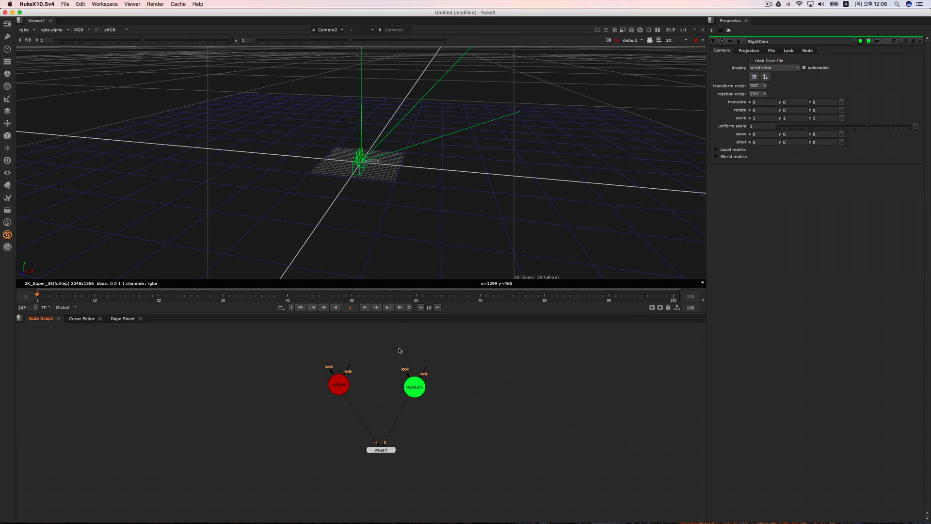
key(Tab)
key(Escape)
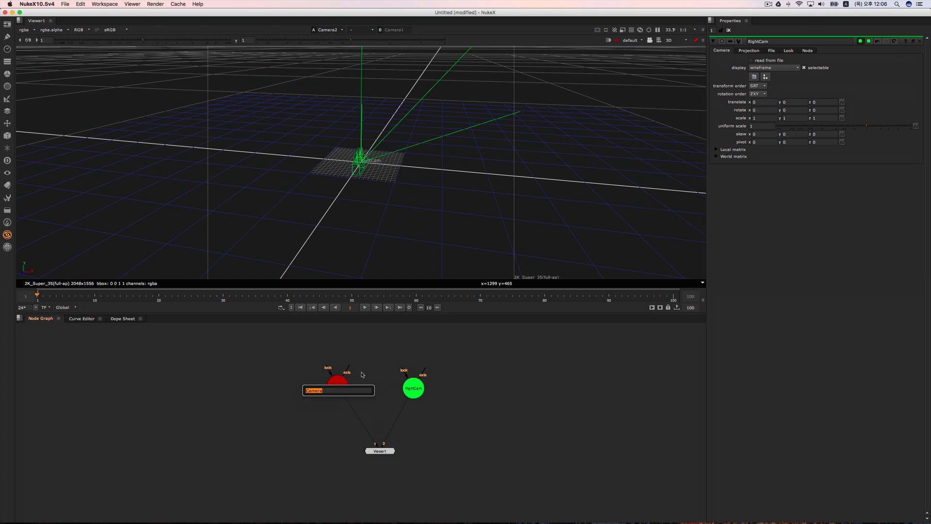
Step: Set LeftCam's 3D wireframe (gl) colour to red
double_click(338, 388)
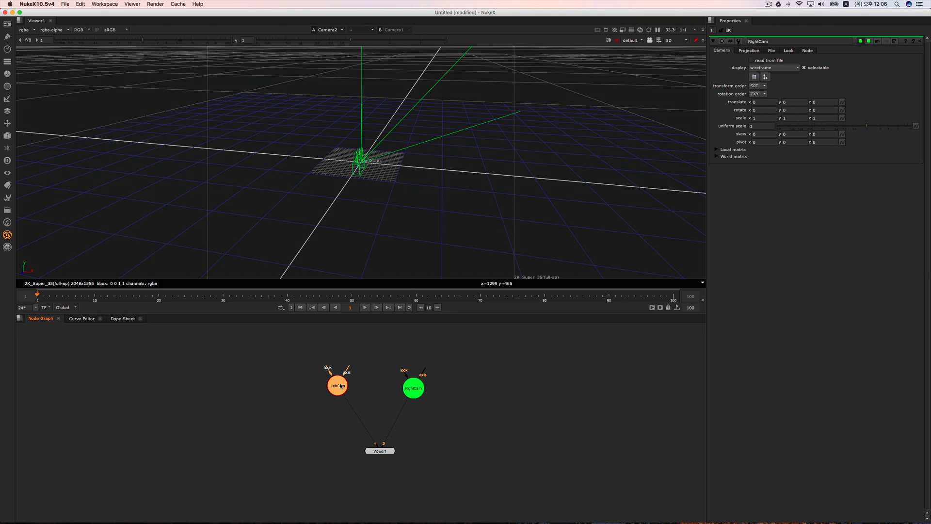
click(868, 41)
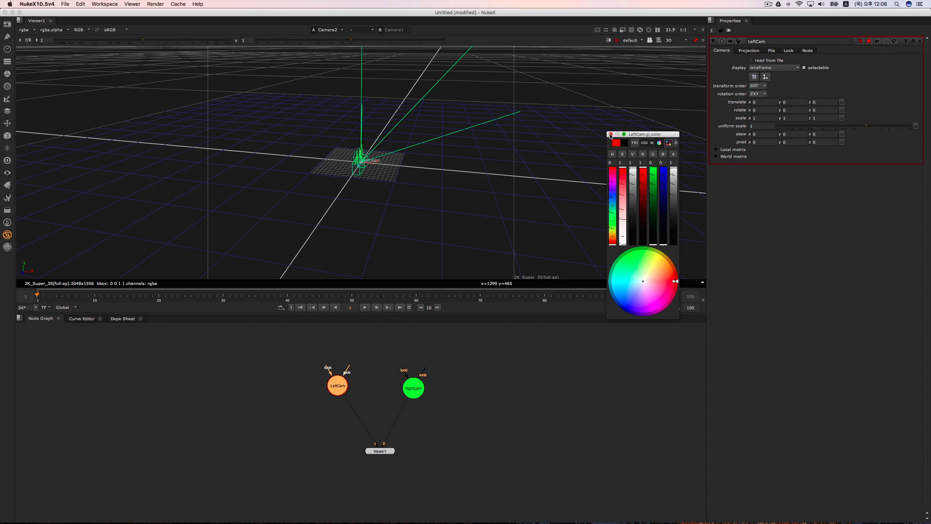
click(611, 134)
middle_drag(360, 208, 385, 197)
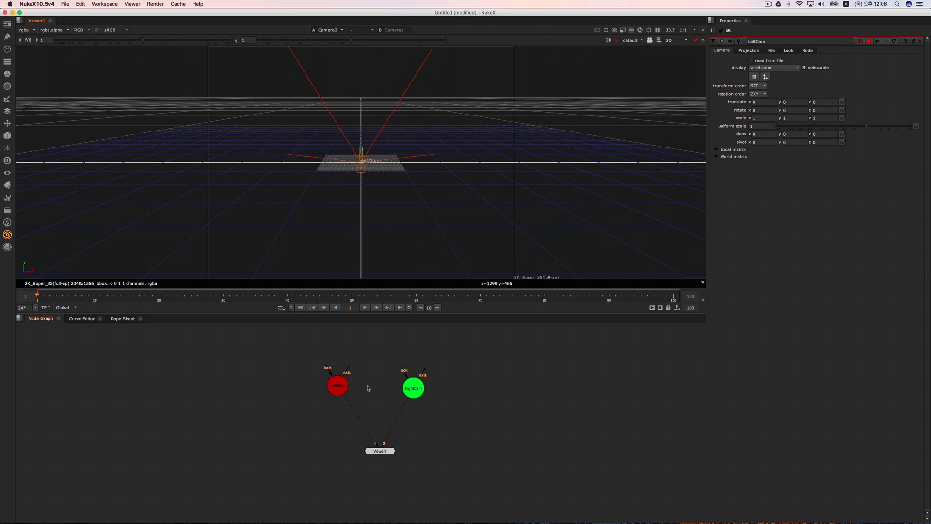
Step: Open the LeftCam and RightCam properties as floating windows and arrange them side by side
click(414, 392)
double_click(338, 386)
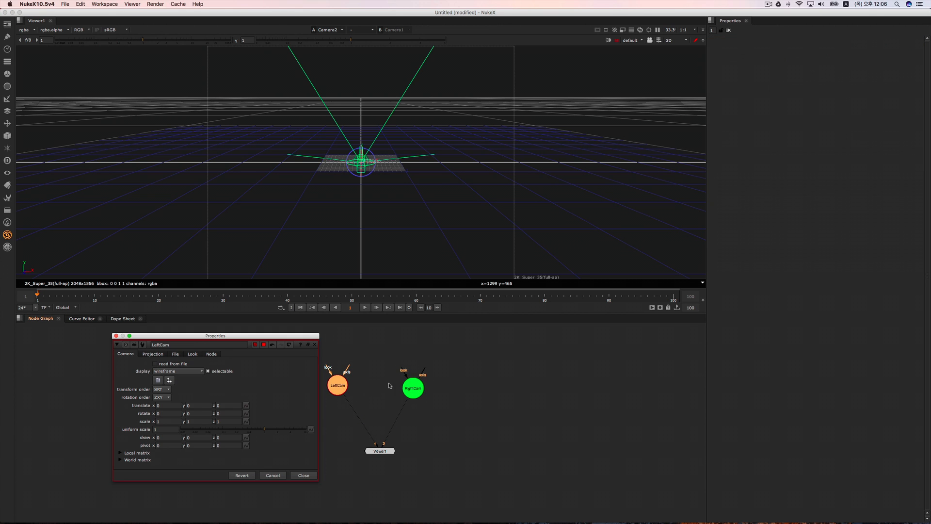
double_click(413, 387)
drag(330, 341, 465, 340)
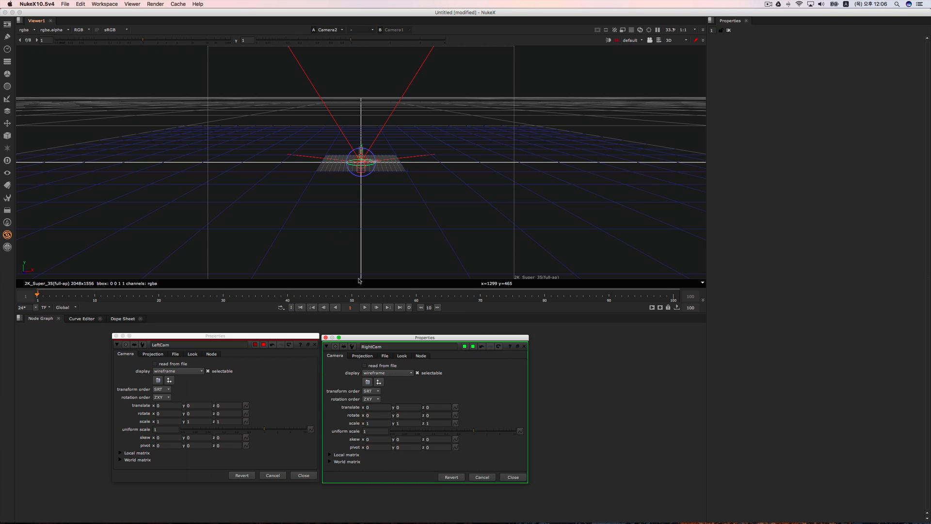
Step: Link RightCam's translate x to LeftCam's with the expression parent.LeftCam.translate.x*-1, and close RightCam's properties
mouse_move(164, 405)
mouse_down()
mouse_move(221, 392)
mouse_move(363, 388)
mouse_move(375, 407)
mouse_up()
key(equal)
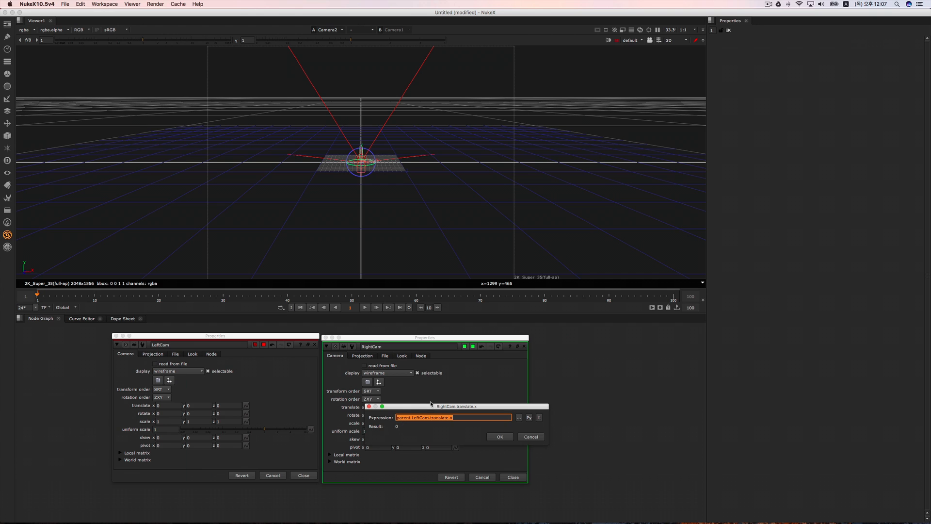
drag(430, 403, 501, 378)
click(532, 392)
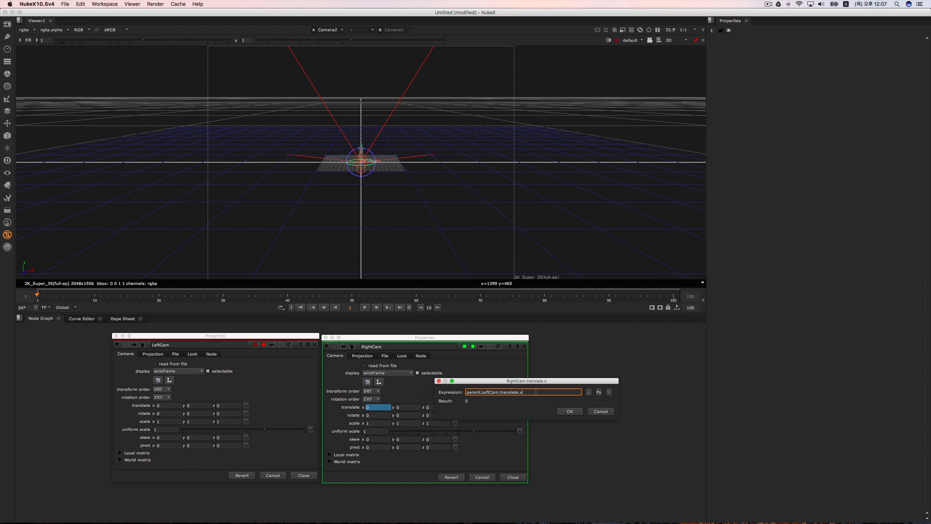
text(*-1)
click(581, 410)
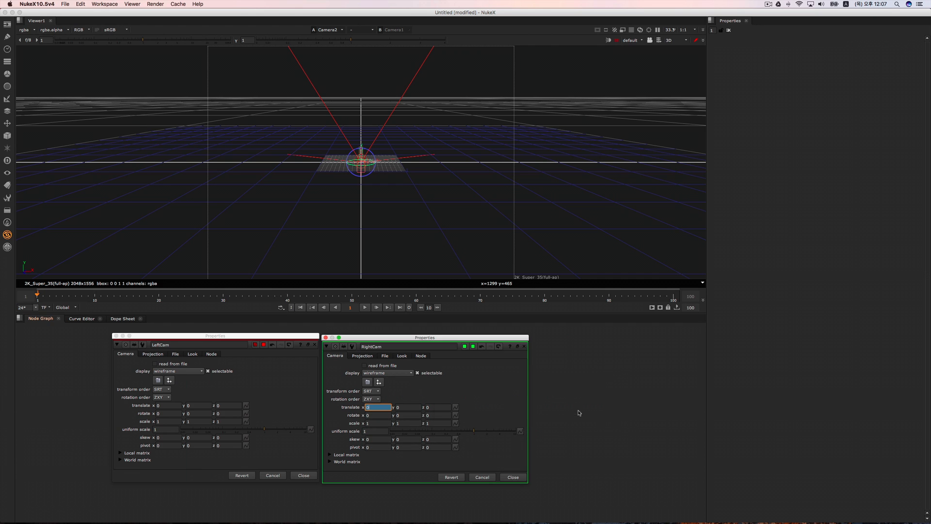
click(518, 477)
Step: Set LeftCam's translate x to -0.01, close its properties, and inspect the offset camera pair in the 3D view
click(169, 406)
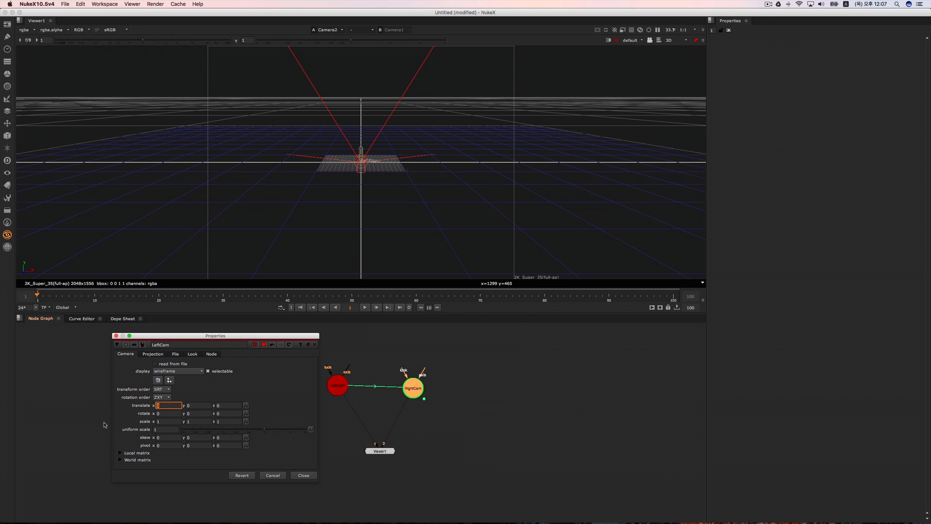
text(-0.01)
key(Return)
click(304, 476)
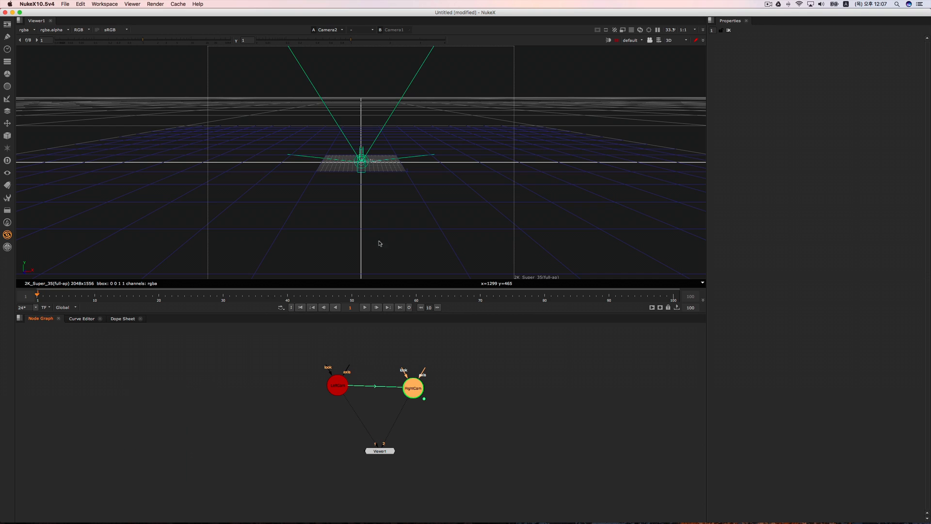
drag(356, 190, 404, 185)
scroll(413, 170, up, 10)
Step: Add a JoinViews node between LeftCam and the viewer
click(337, 386)
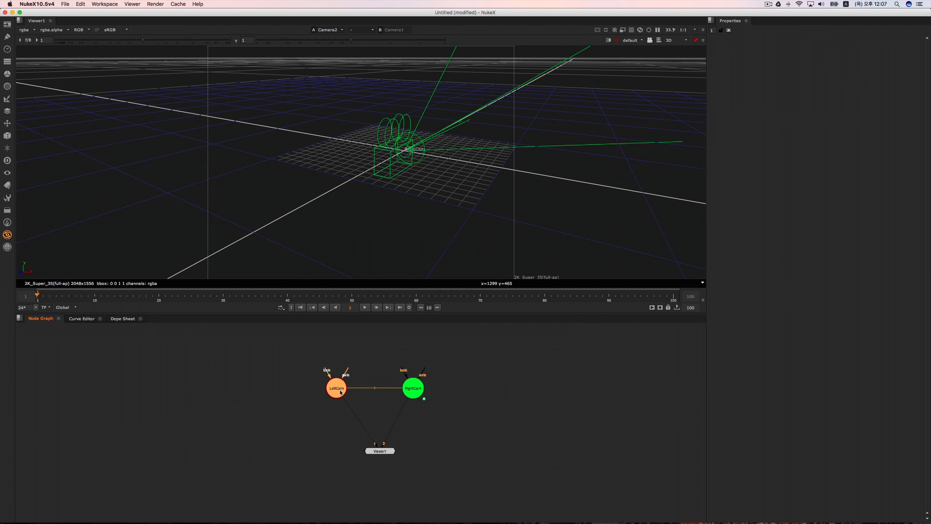
key(Tab)
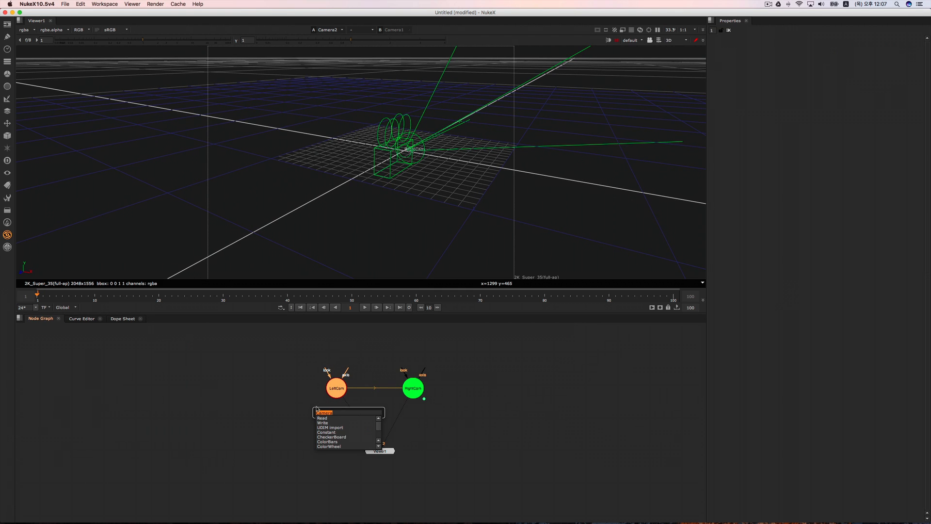
text(joim)
key(BackSpace)
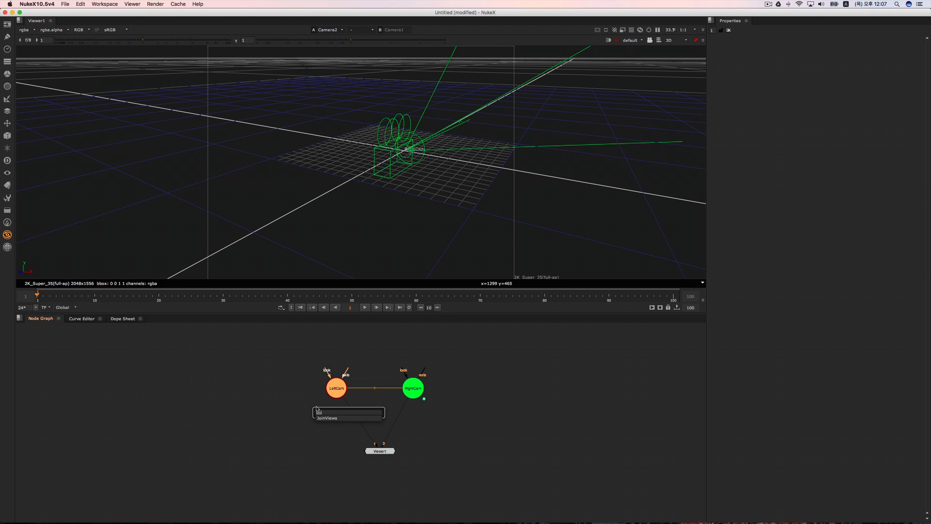
key(Return)
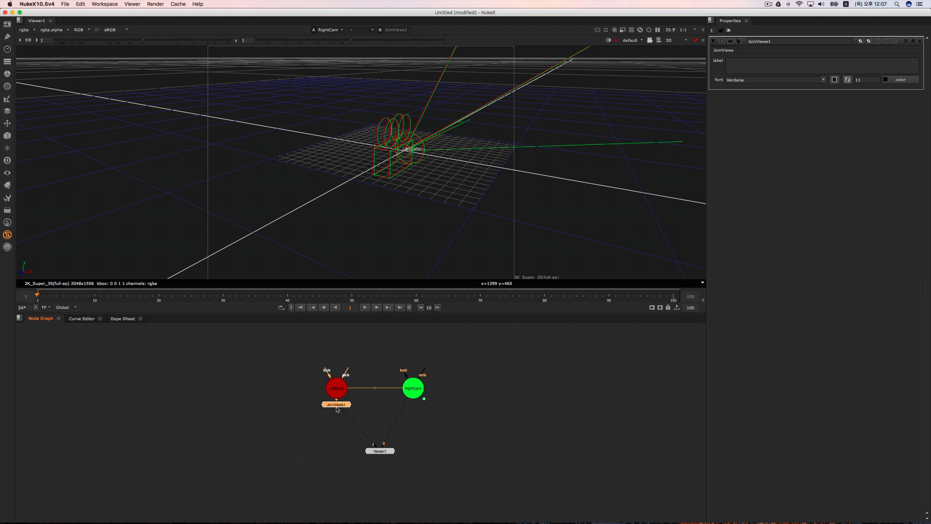
Step: Detach the JoinViews node from LeftCam, placing it lower, and move the viewer node directly below RightCam
drag(332, 404, 332, 428)
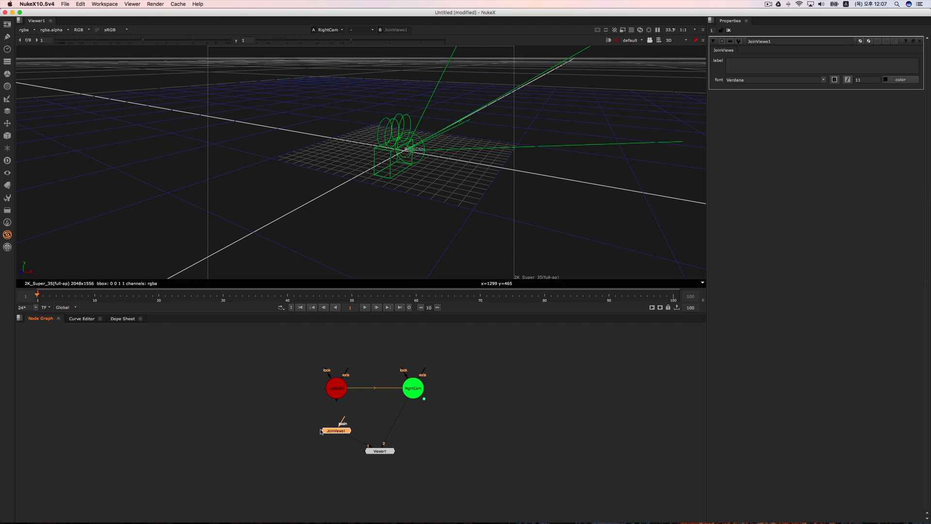
drag(386, 453, 419, 466)
click(488, 436)
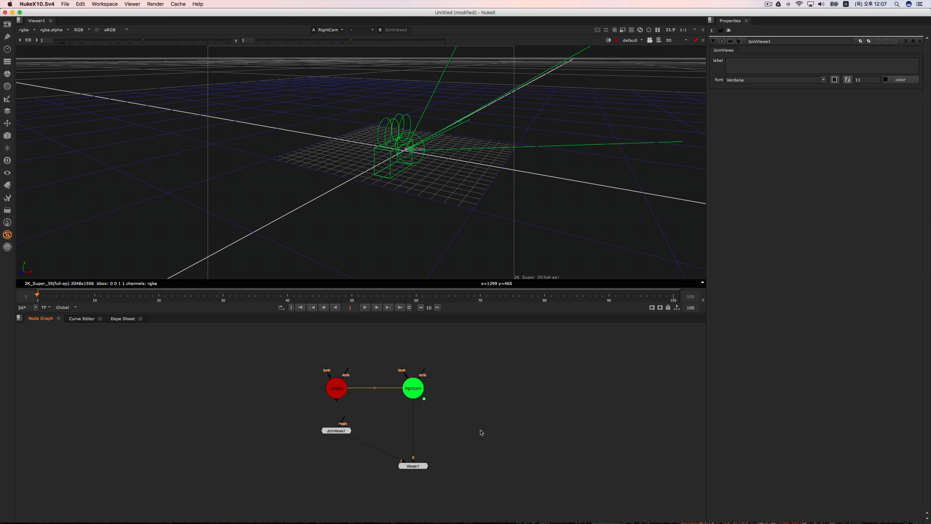
Step: Set up the project's views for stereo in the project settings
key(s)
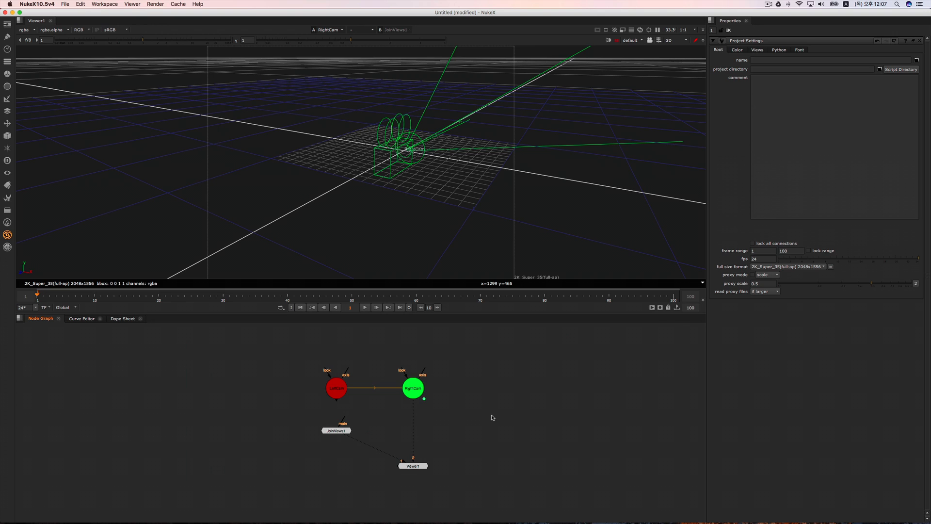
click(758, 50)
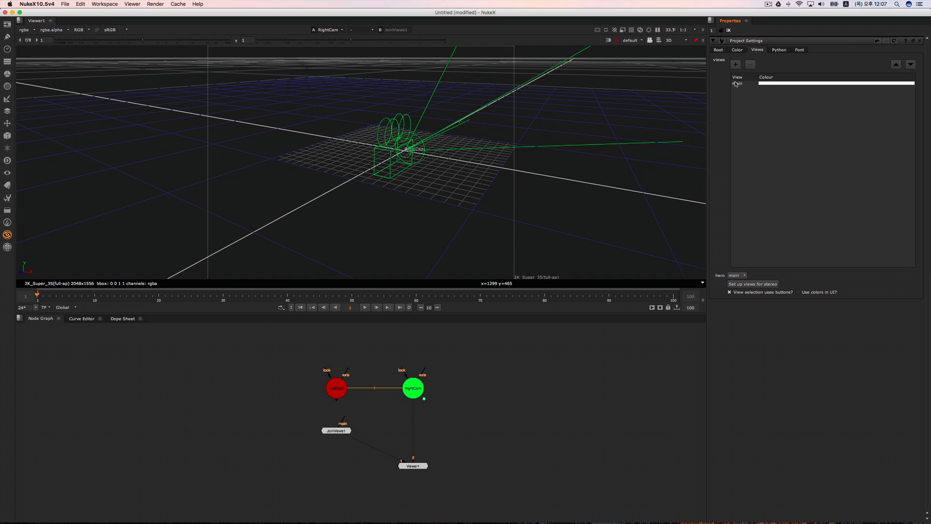
click(760, 285)
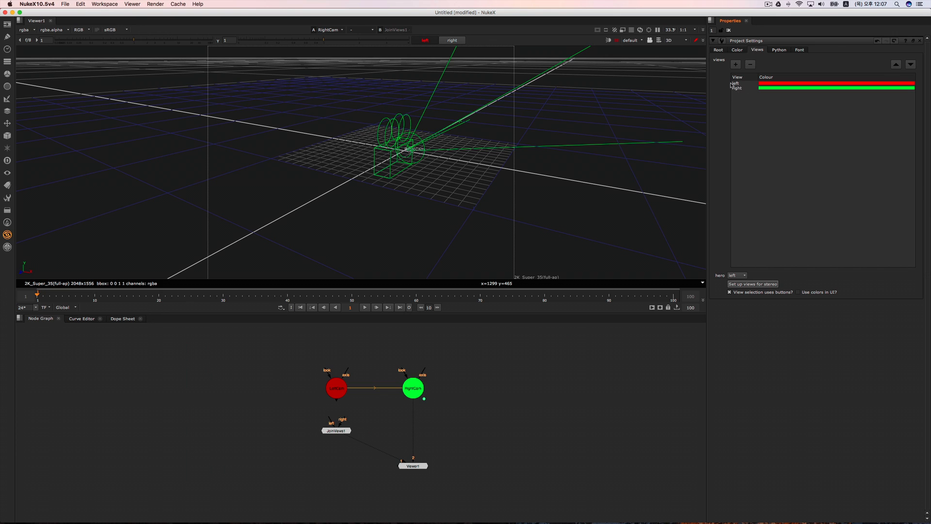
Step: Connect JoinViews1's left input to LeftCam and right input to RightCam, and arrange JoinViews1 and the viewer node below the cameras
drag(336, 430, 337, 390)
drag(386, 429, 413, 389)
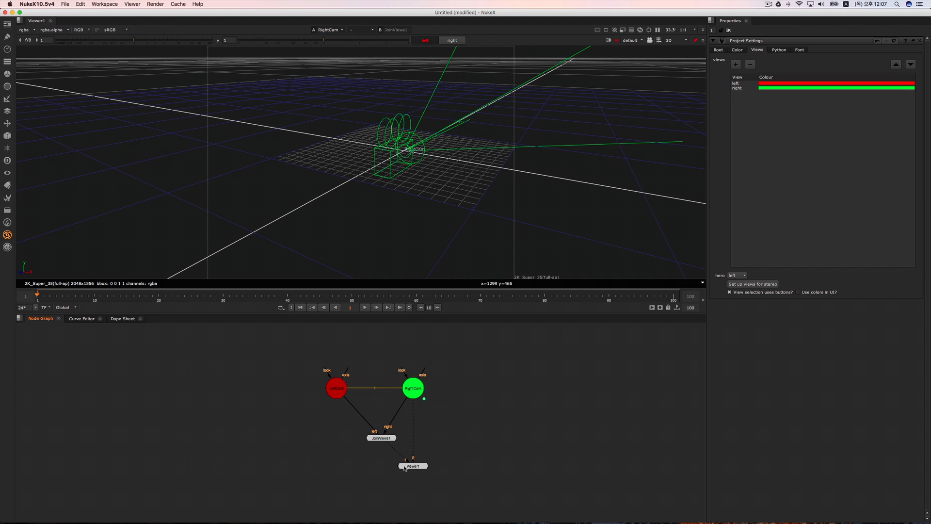
drag(421, 466, 469, 474)
drag(382, 438, 383, 443)
click(420, 431)
click(409, 441)
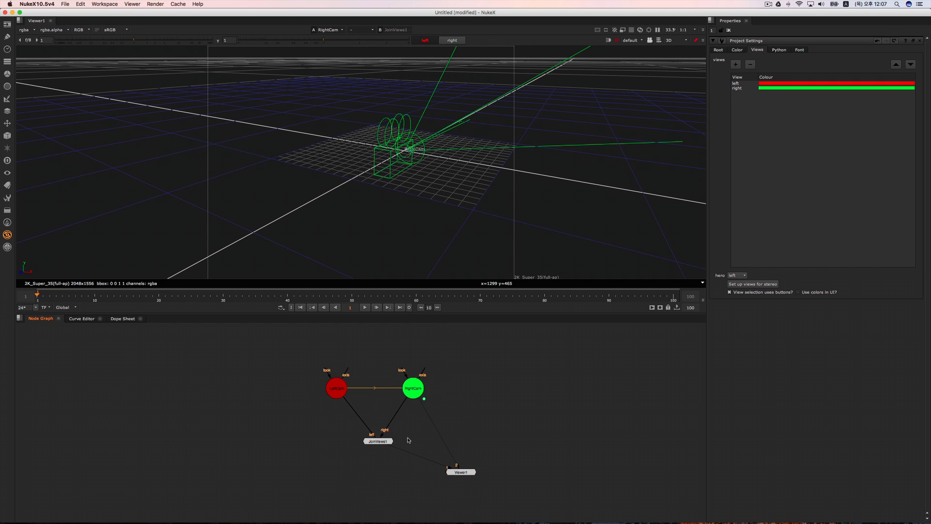
Step: Enable the project's view colours in the UI and display JoinViews1 in the viewer
click(799, 297)
click(799, 292)
click(385, 441)
key(1)
click(447, 432)
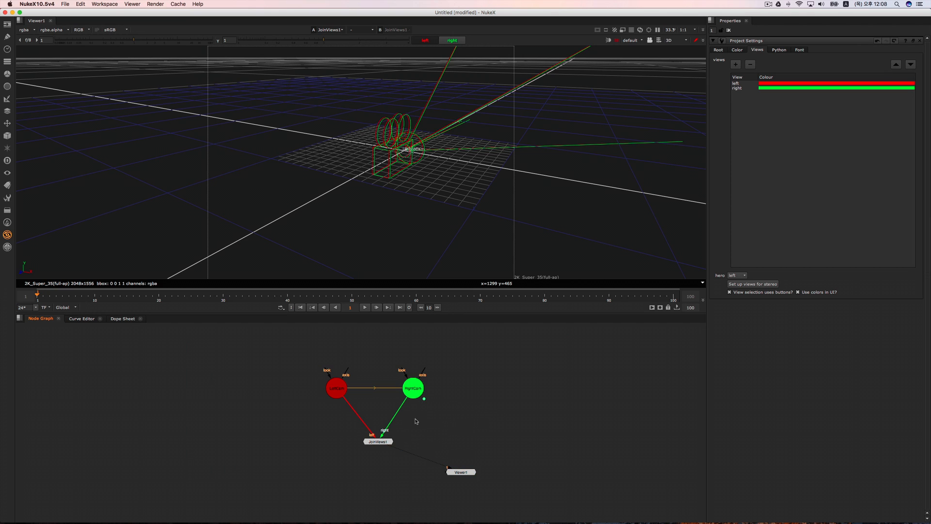
Step: Inspect the combined red and green cameras in the 3D view and move the viewer node lower, away from JoinViews1
middle_drag(427, 431, 330, 427)
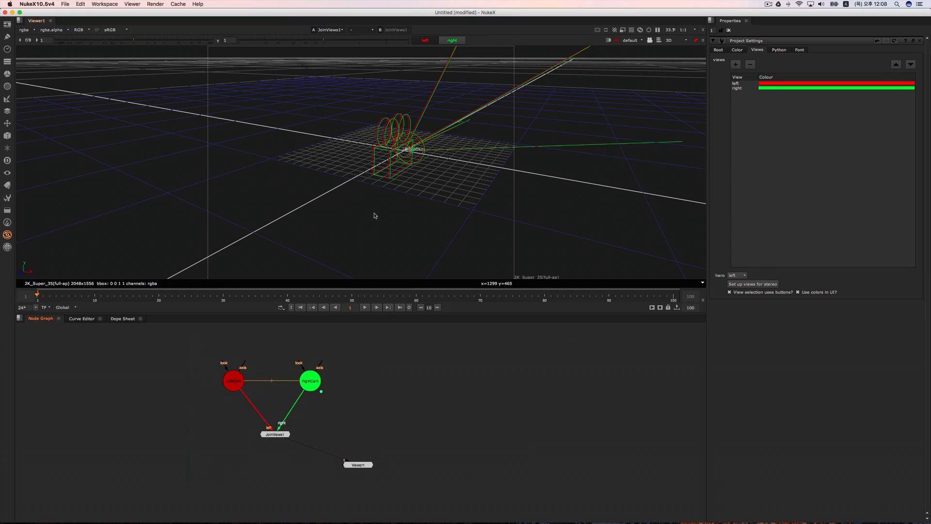
super+drag(374, 213, 365, 233)
drag(360, 473, 358, 492)
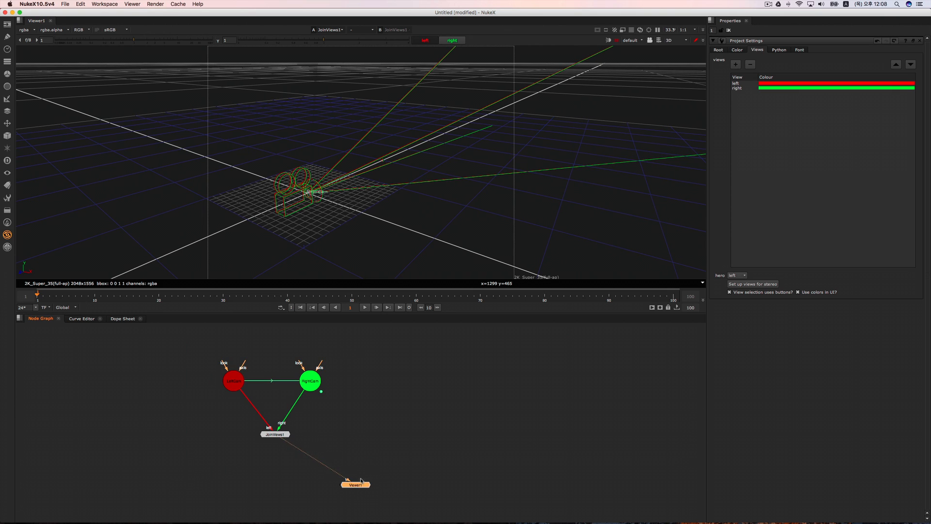
click(381, 467)
middle_drag(378, 441, 377, 427)
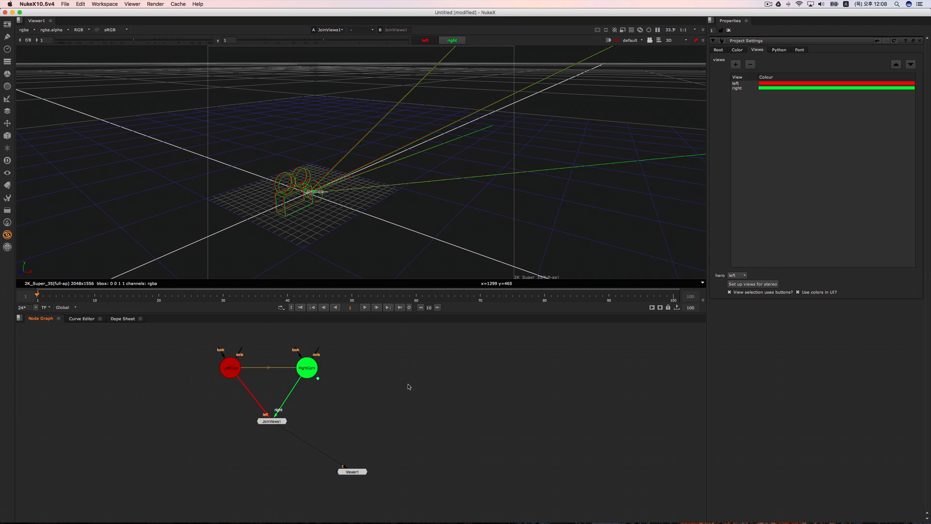
middle_drag(399, 397, 391, 404)
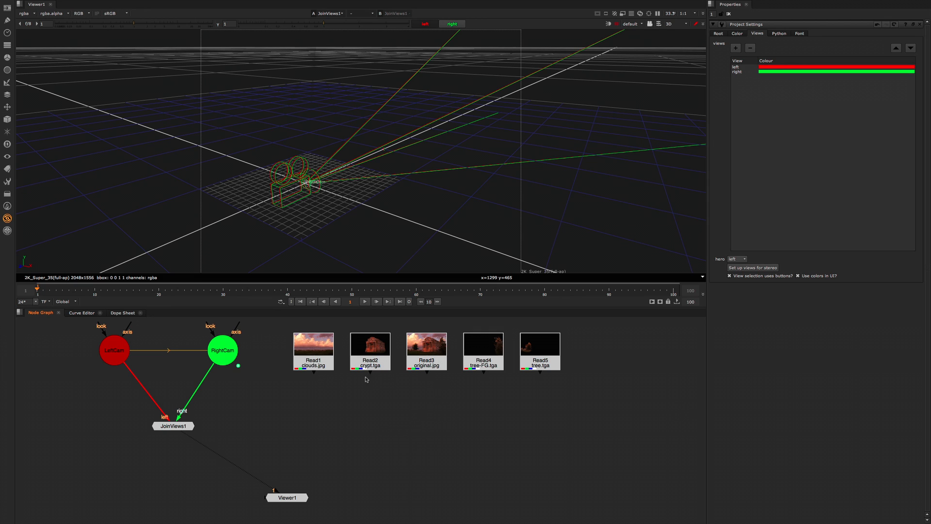
Step: Display Read3 (original.jpg) in the viewer and place the viewer node directly beneath it
click(431, 360)
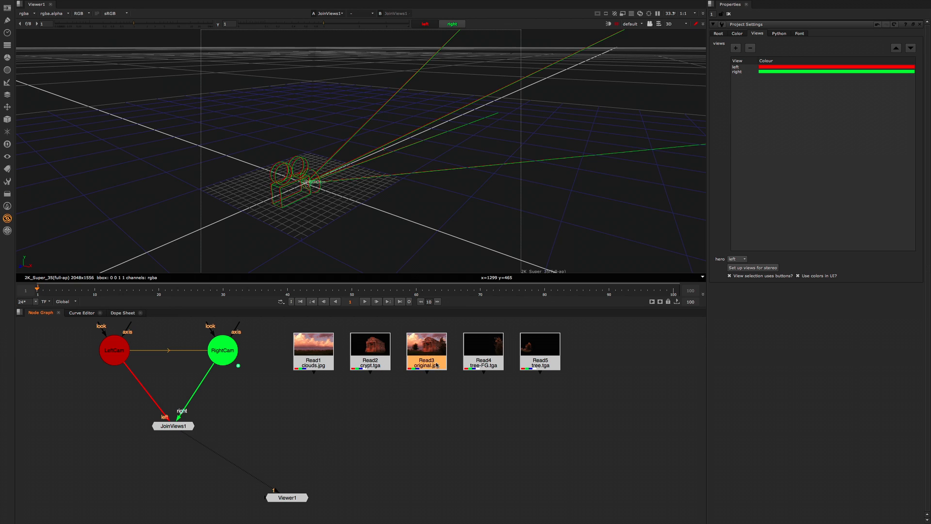
key(1)
drag(298, 496, 438, 462)
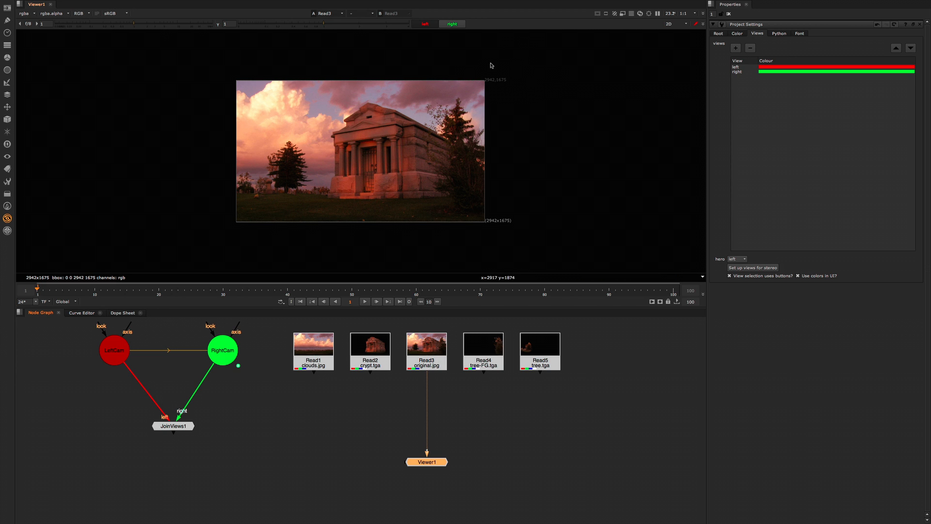
click(423, 361)
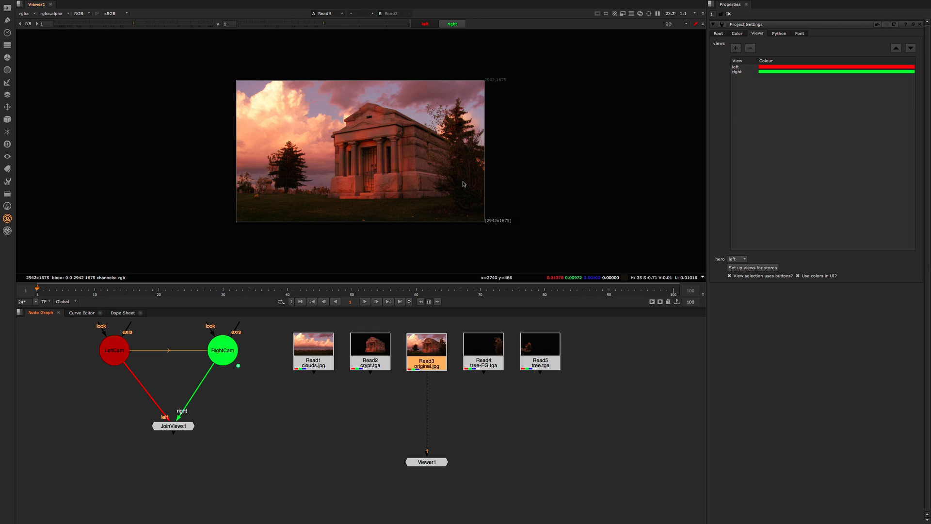
Step: Compare original.jpg with the tree-FG.tga and crypt.tga layers in the viewer
click(487, 364)
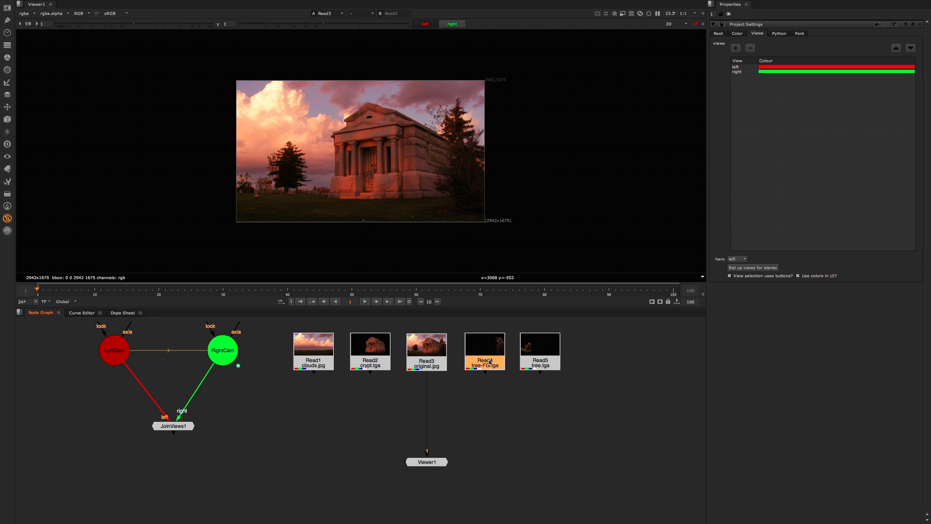
key(1)
click(439, 368)
key(1)
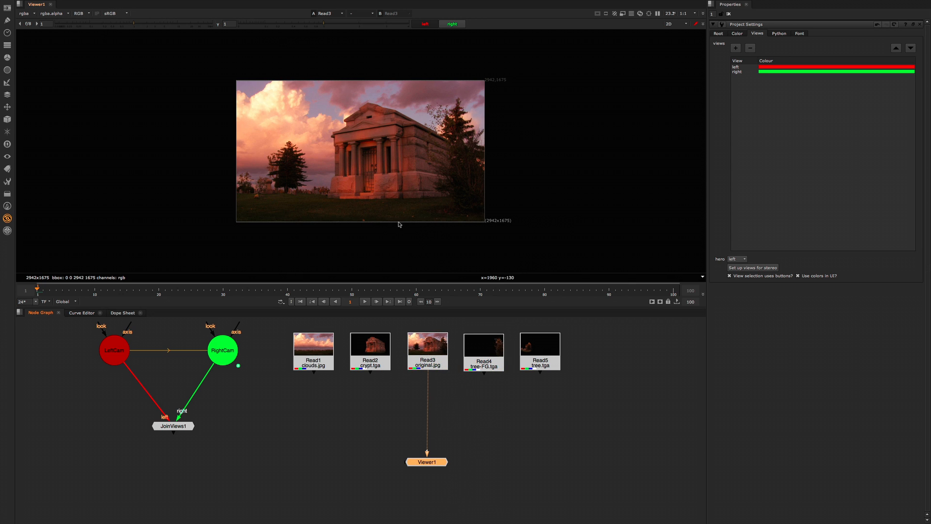
click(382, 361)
key(1)
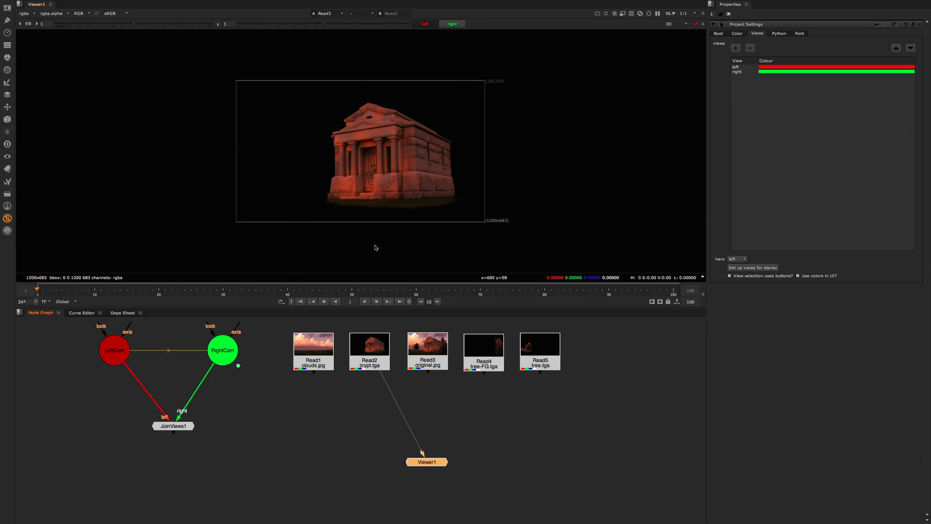
click(430, 363)
key(1)
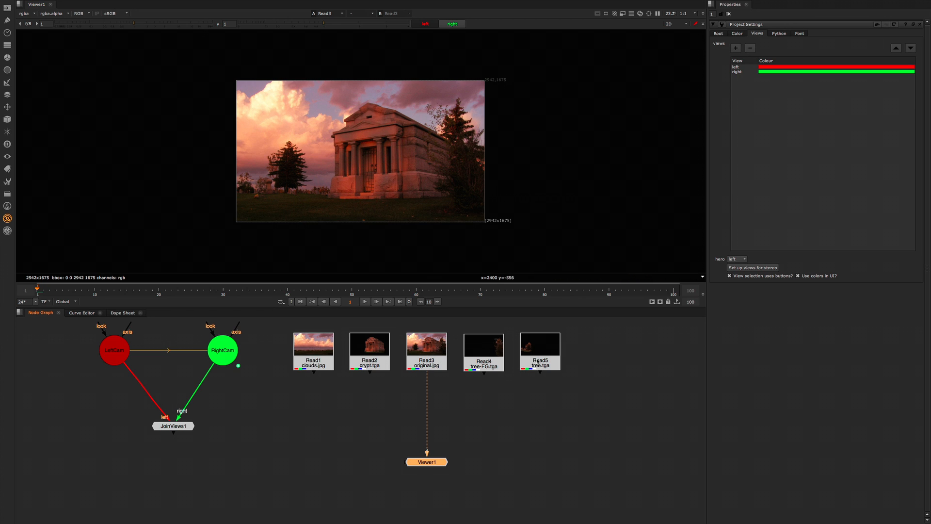
Step: View the tree.tga and clouds.jpg layers, and return to original.jpg for comparison
click(537, 362)
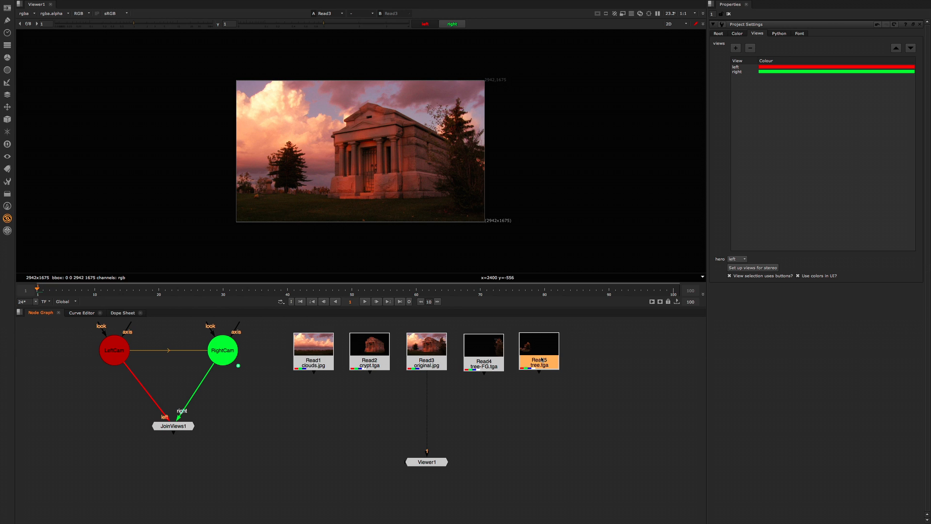
drag(542, 360, 544, 359)
key(1)
key(1)
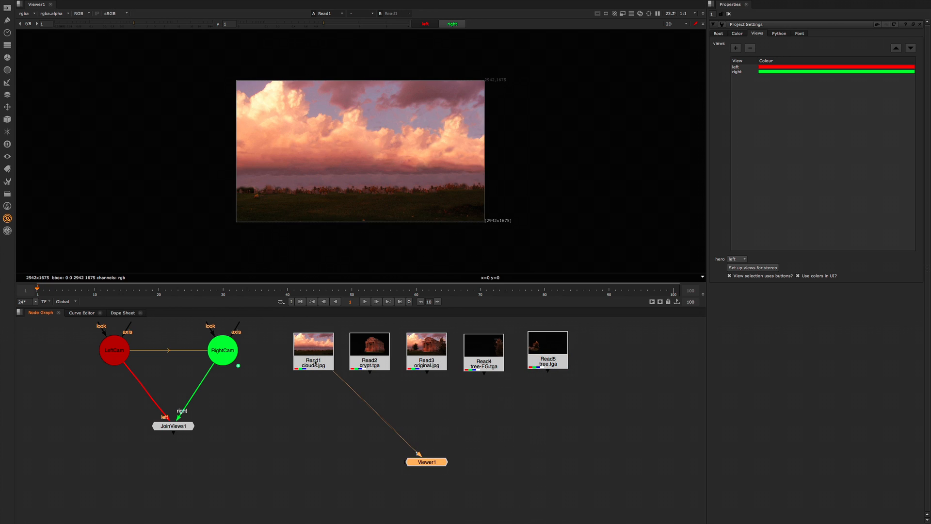
key(1)
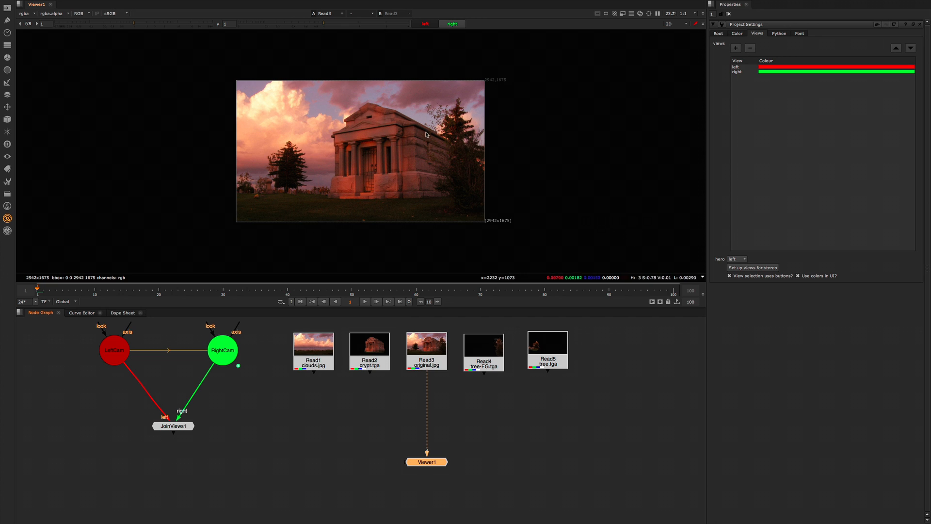
Step: Compare the clouds.jpg background and the crypt.tga layer against original.jpg in the viewer
click(325, 355)
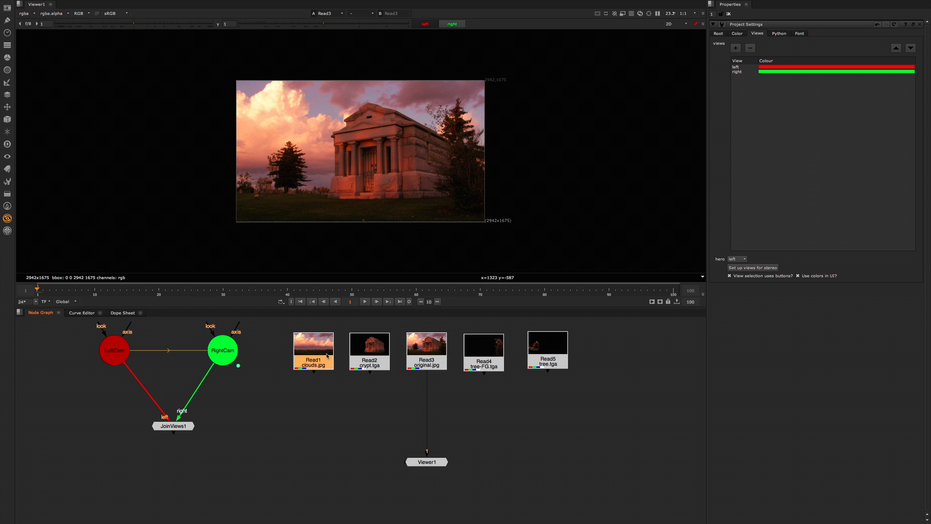
key(1)
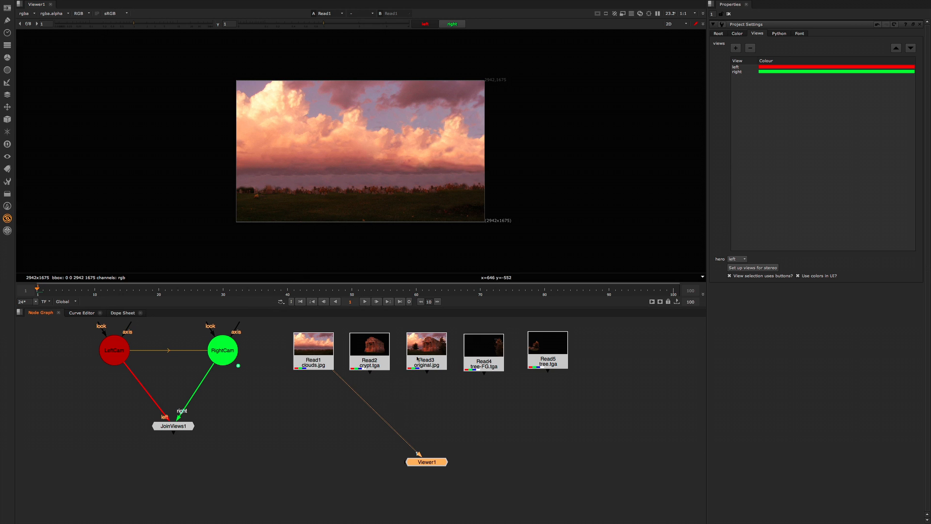
click(418, 358)
click(383, 362)
key(1)
click(422, 360)
key(1)
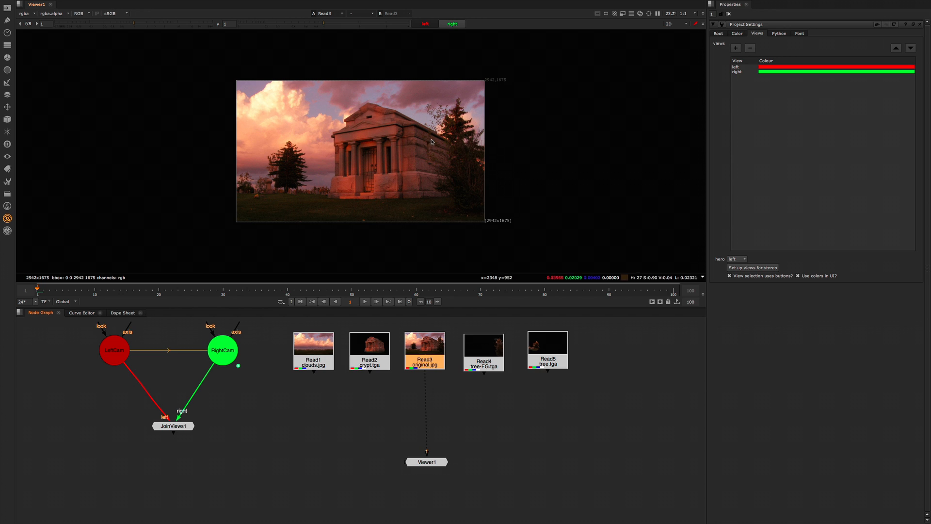
click(383, 347)
key(1)
click(413, 348)
key(1)
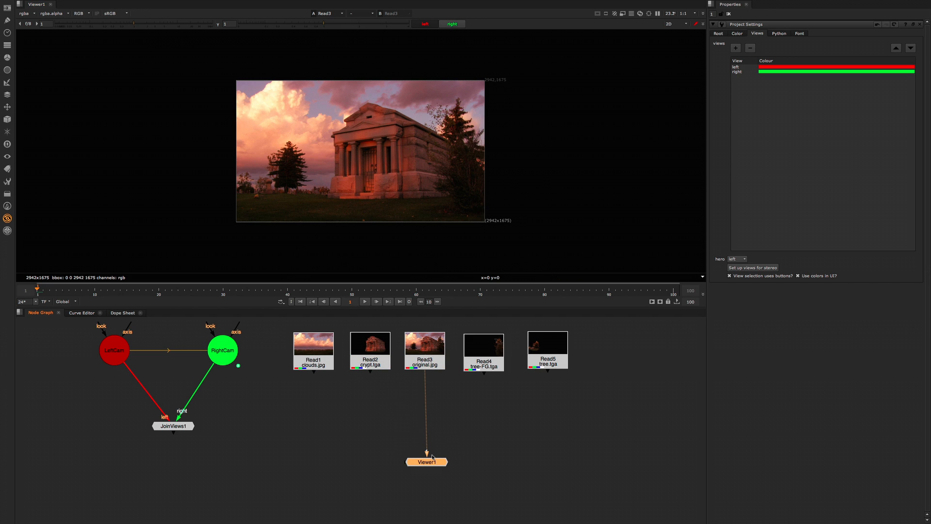
Step: Move Read3 (original.jpg) to the far end of the row beyond Read5, and display Read1 (clouds.jpg)
click(483, 441)
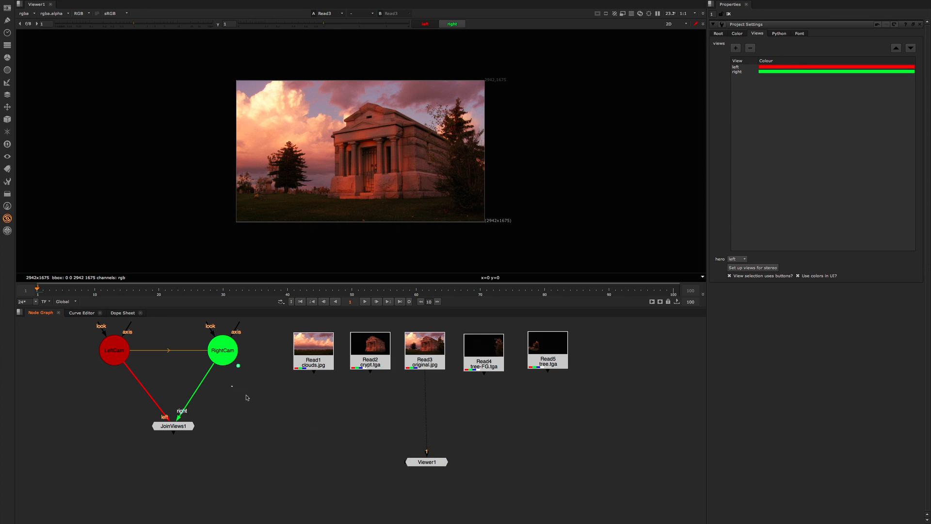
middle_drag(371, 403, 363, 404)
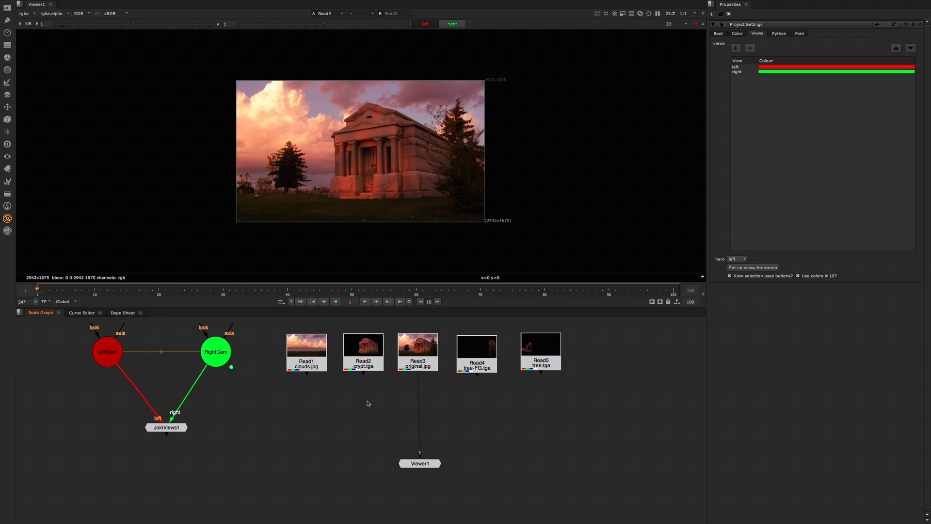
drag(422, 352, 618, 353)
click(306, 351)
key(1)
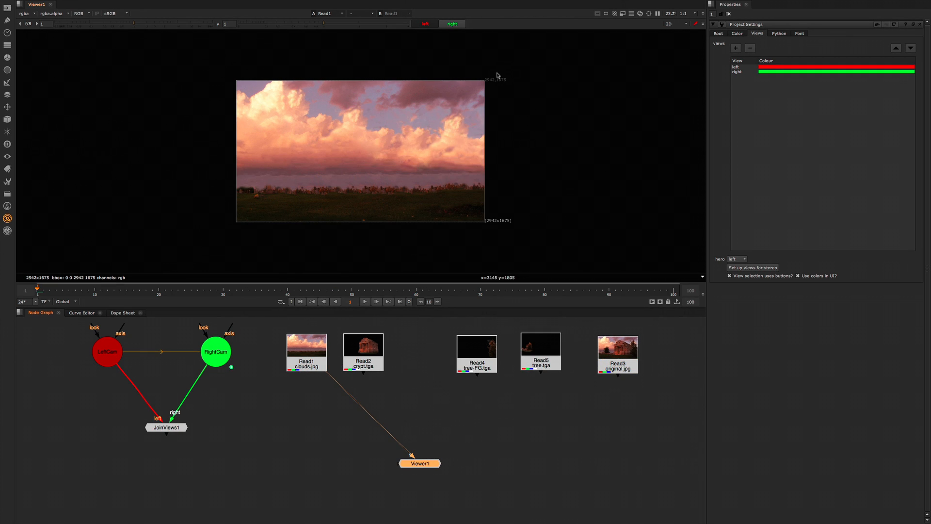
Step: Shift the Read2, Read4 and Read5 nodes into a tighter row while checking each layer in the viewer
click(368, 357)
key(1)
drag(486, 355, 464, 355)
key(1)
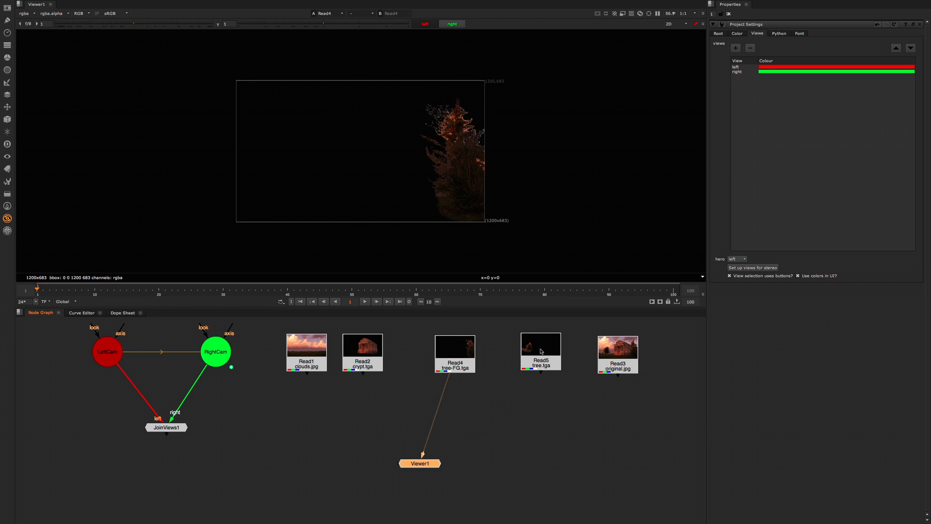
drag(534, 355, 517, 355)
key(1)
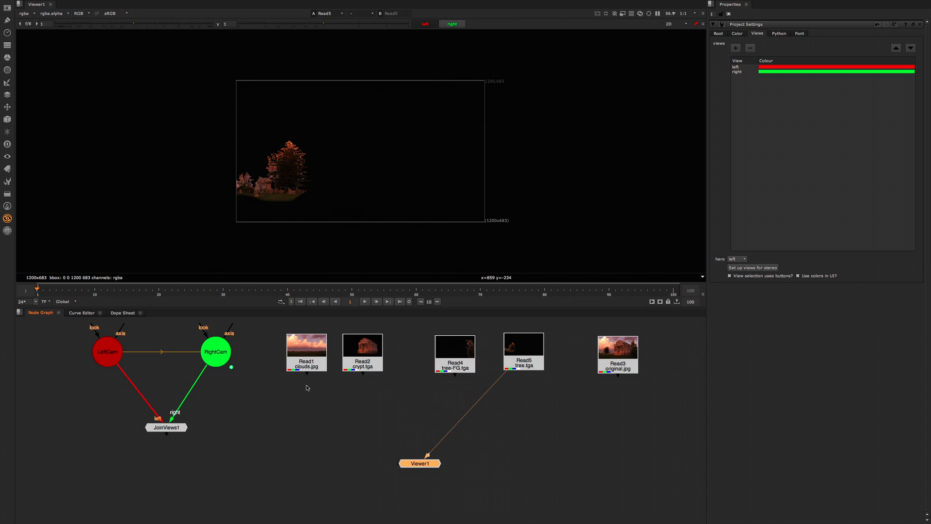
click(310, 372)
key(1)
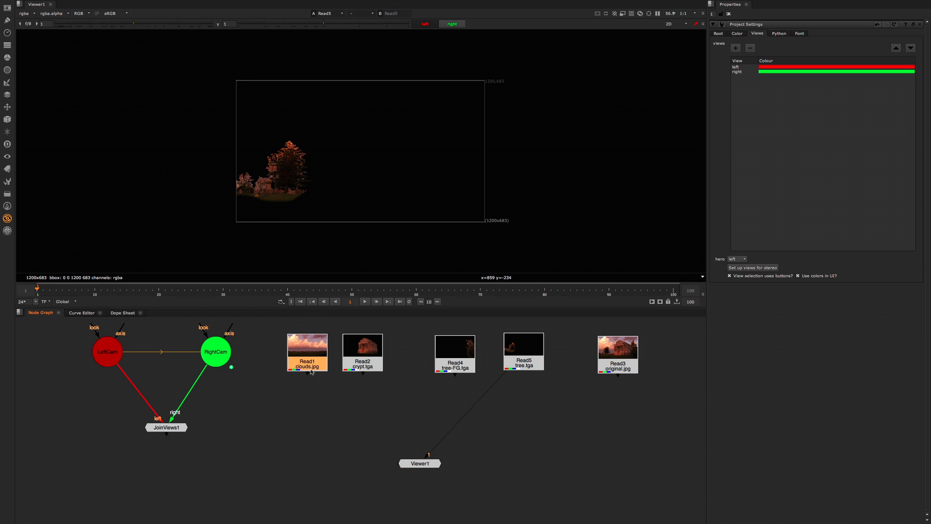
drag(357, 355, 382, 355)
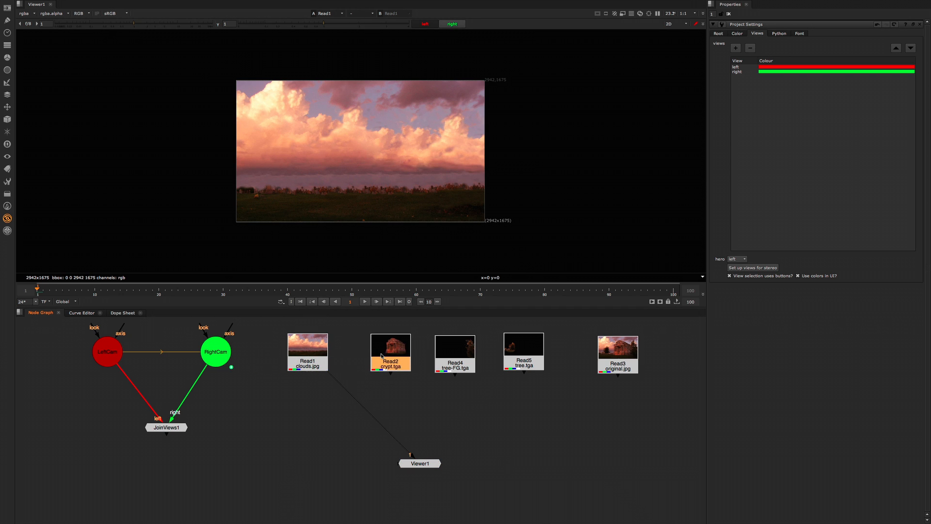
Step: Add a Reformat node after Read1 (clouds.jpg) and compare its output with crypt.tga
click(306, 360)
key(Tab)
text(ㄱㄷ)
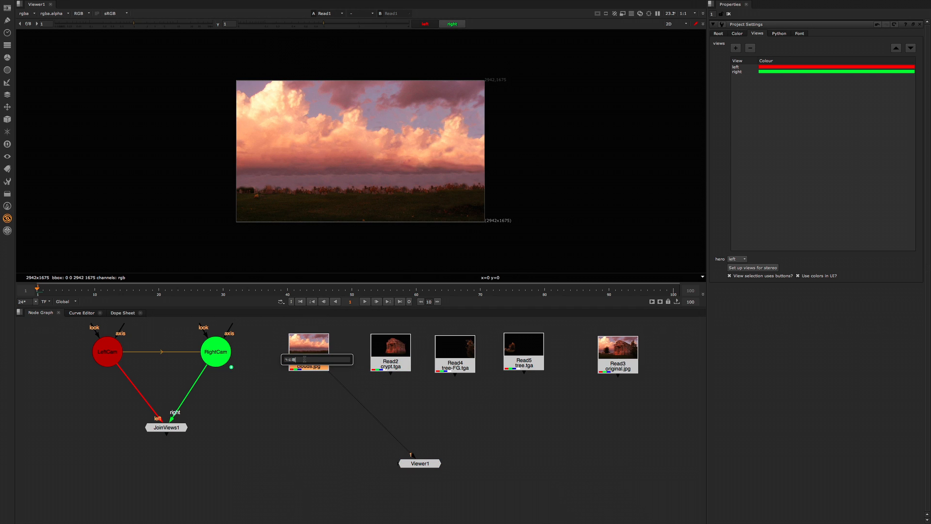
text(reformat)
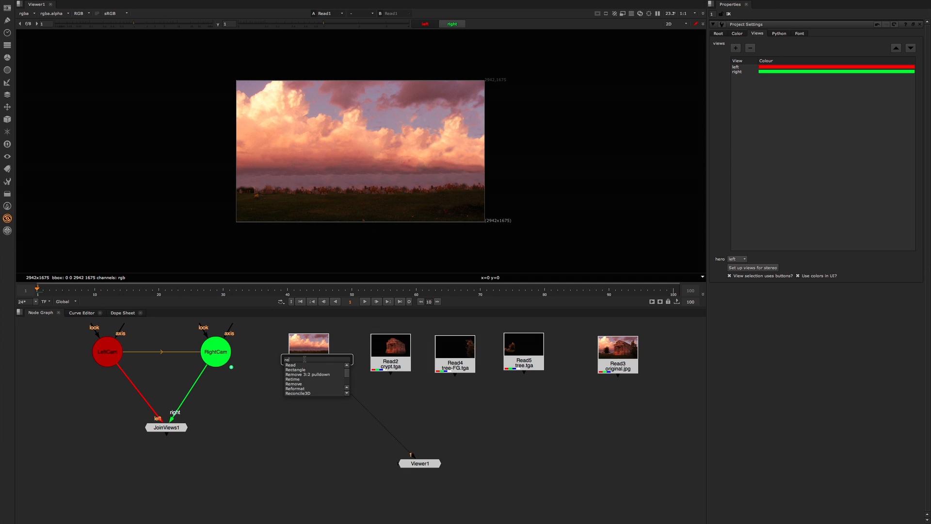
key(Return)
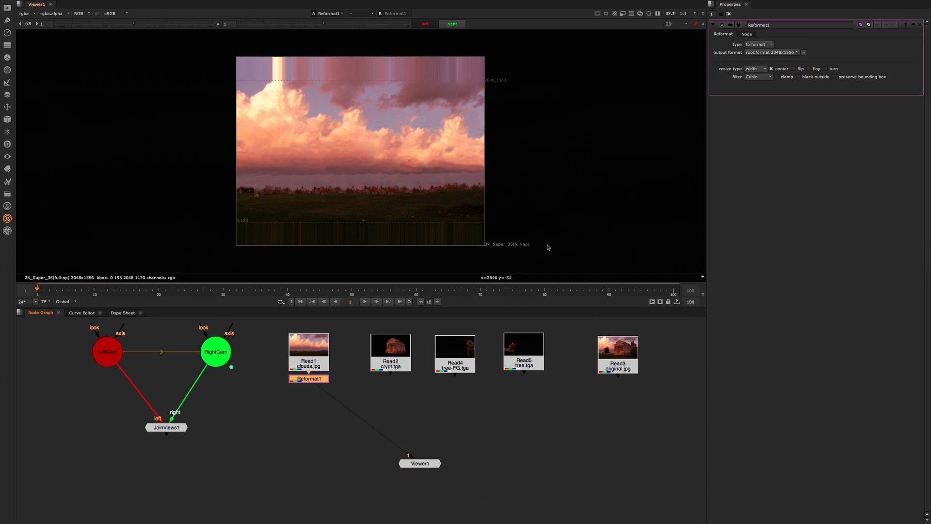
click(397, 367)
key(1)
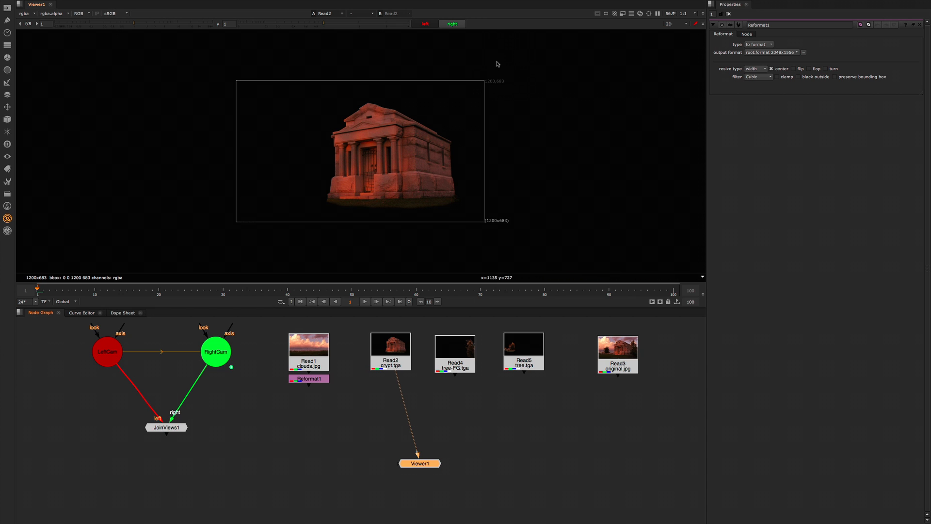
Step: Display the Reformat node's output, then change its type to box with a width of 1200
drag(322, 379, 323, 389)
key(1)
click(323, 388)
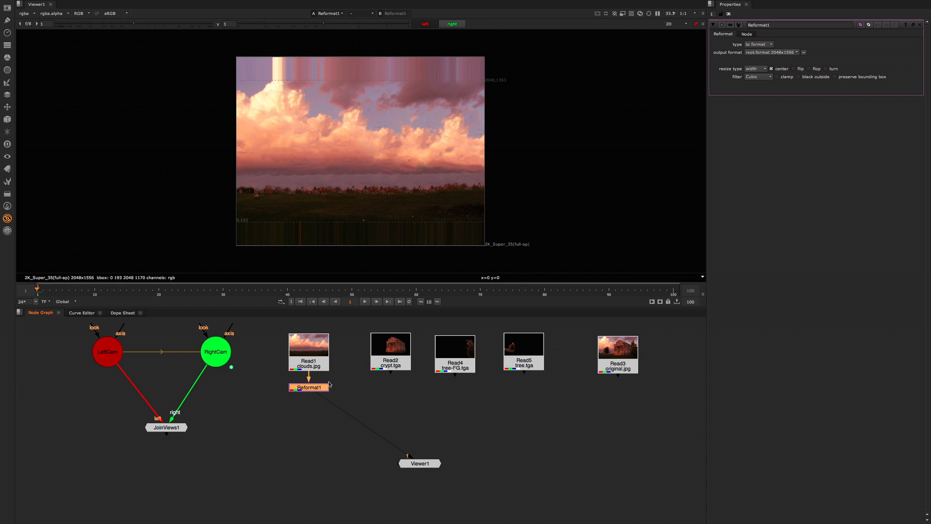
click(760, 45)
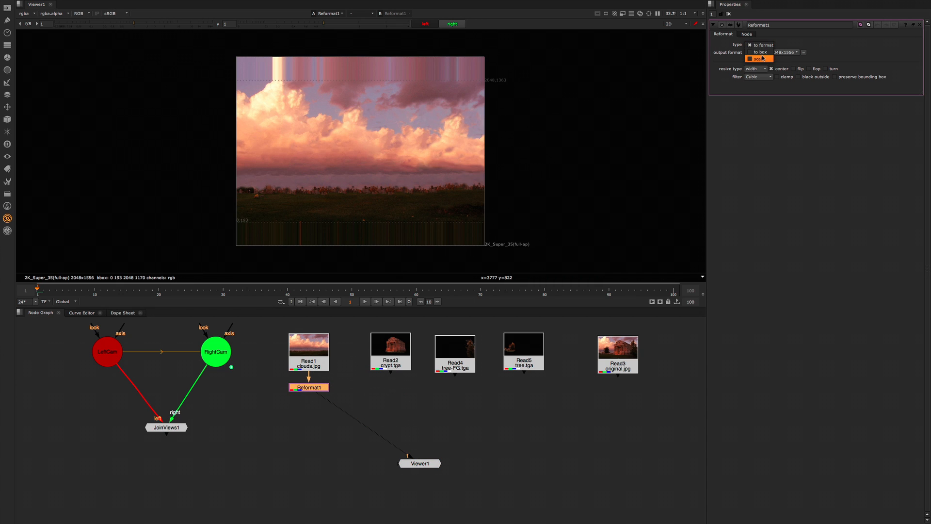
click(759, 59)
click(756, 44)
click(754, 37)
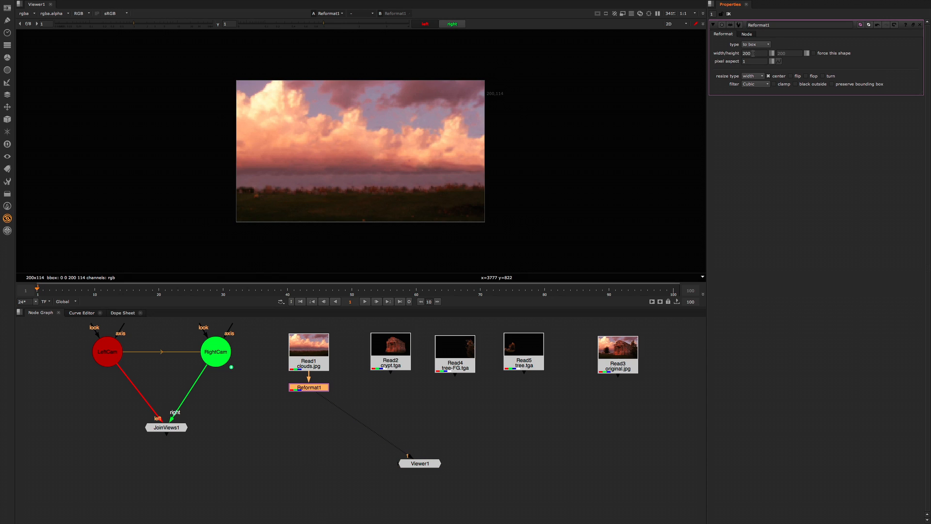
text(1200)
key(Return)
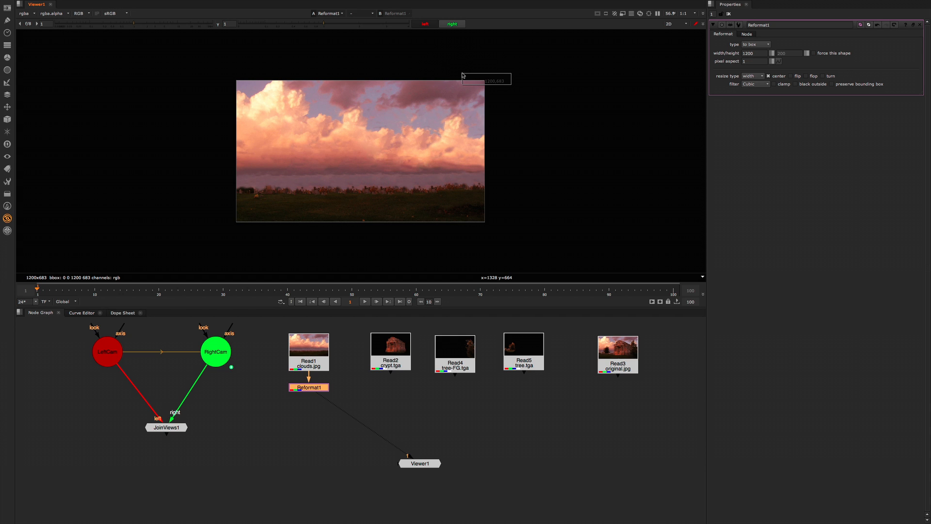
Step: Delete the Reformat node and display Read2 (crypt.tga) in the viewer
drag(312, 392, 312, 396)
key(Delete)
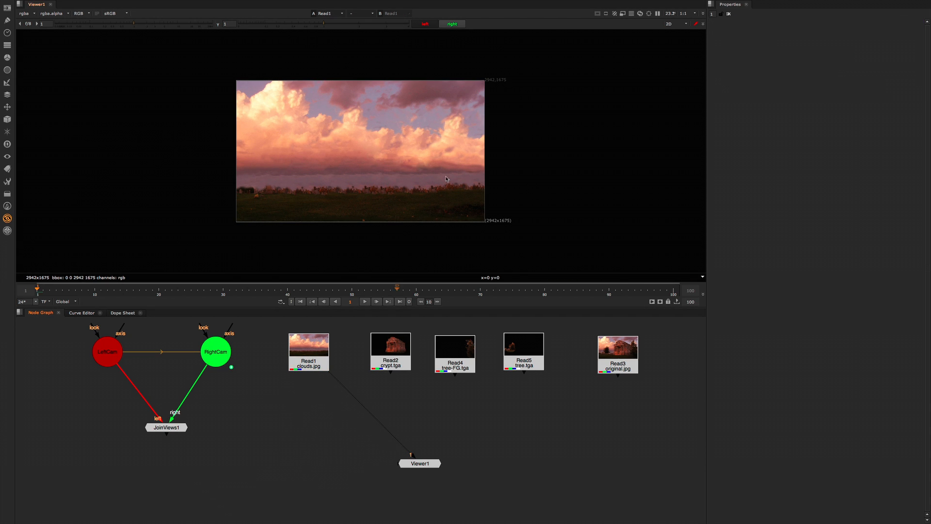
click(388, 365)
key(1)
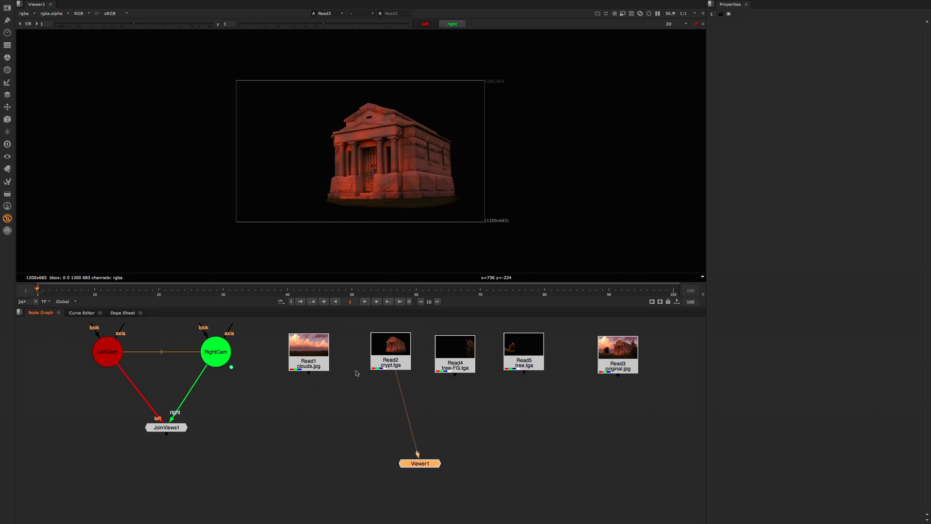
Step: Add a new Camera node in the empty space below Read1 (clouds.jpg)
mouse_move(319, 362)
middle_down()
mouse_move(343, 363)
mouse_move(325, 372)
middle_up()
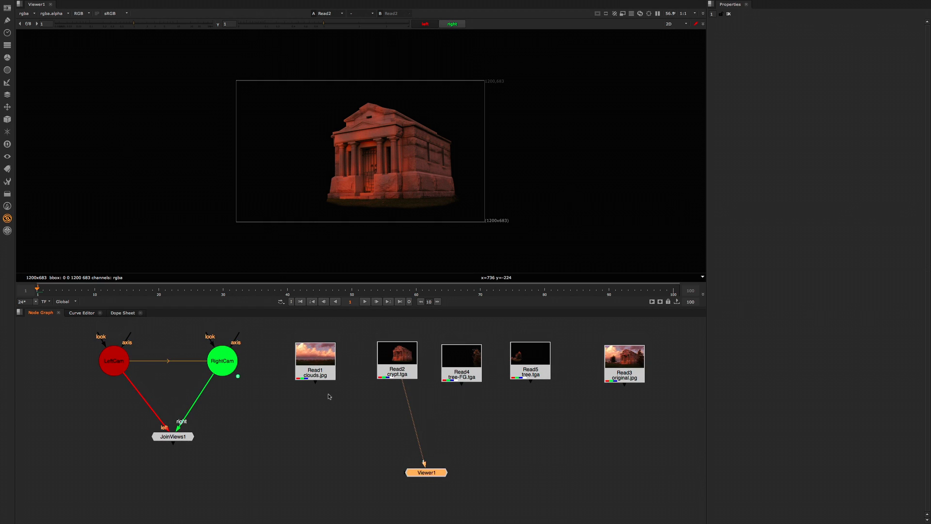
key(Tab)
key(Return)
click(598, 313)
click(305, 433)
key(Tab)
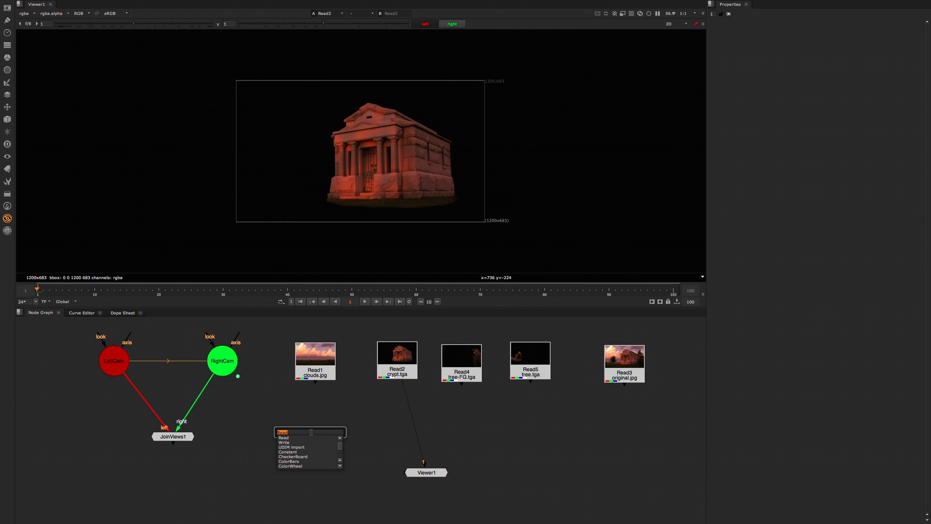
text(cam)
key(Down)
key(Down)
key(Return)
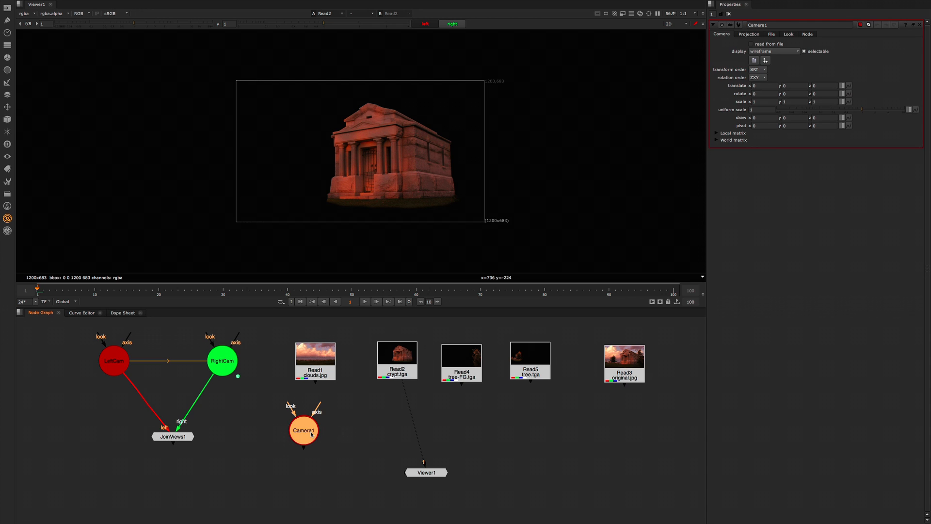
Step: Set Camera1's projection to a horizontal aperture of 24, a vertical aperture of 13.66 and a focal length of 24
drag(532, 66, 458, 106)
click(750, 35)
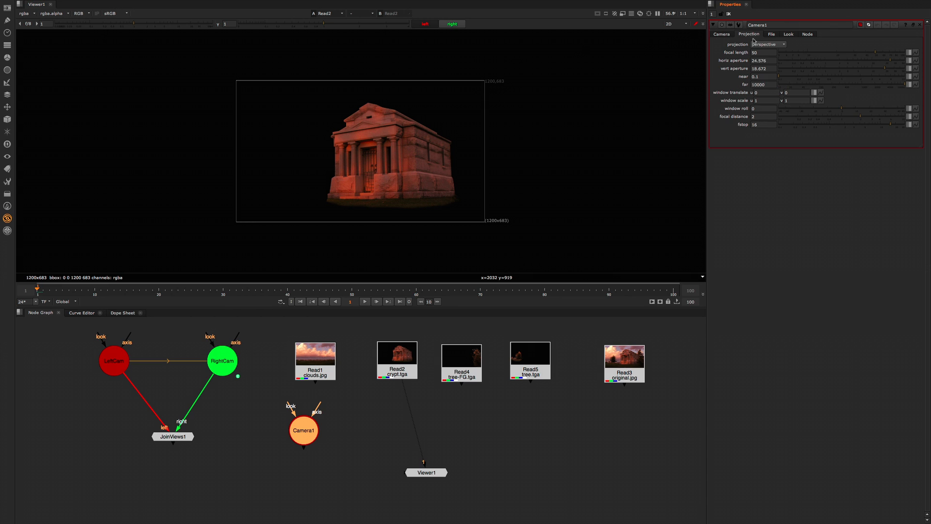
double_click(768, 60)
text(12)
key(Tab)
text(6.83)
key(shift+Tab)
key(Tab)
key(Return)
double_click(760, 52)
text(24)
key(Return)
Step: Reposition Camera1, Read1 (clouds.jpg) and Read2 (crypt.tga) to group the layers closer together
click(324, 446)
drag(310, 435, 301, 440)
drag(320, 369, 363, 405)
drag(392, 370, 409, 367)
drag(354, 402, 363, 394)
Step: Display Camera1 in the viewer and examine its frustum in 3D
click(301, 439)
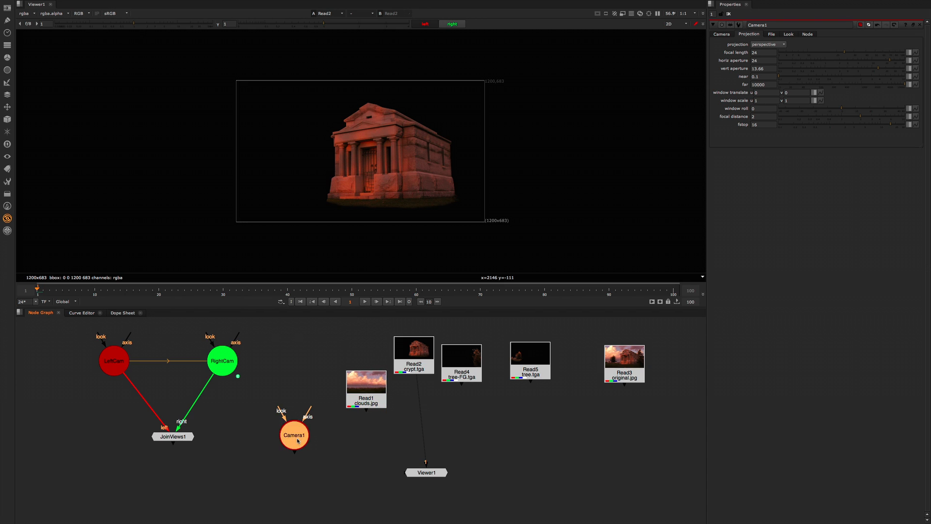
key(1)
key(f)
ctrl+drag(352, 214, 336, 253)
scroll(368, 198, down, 5)
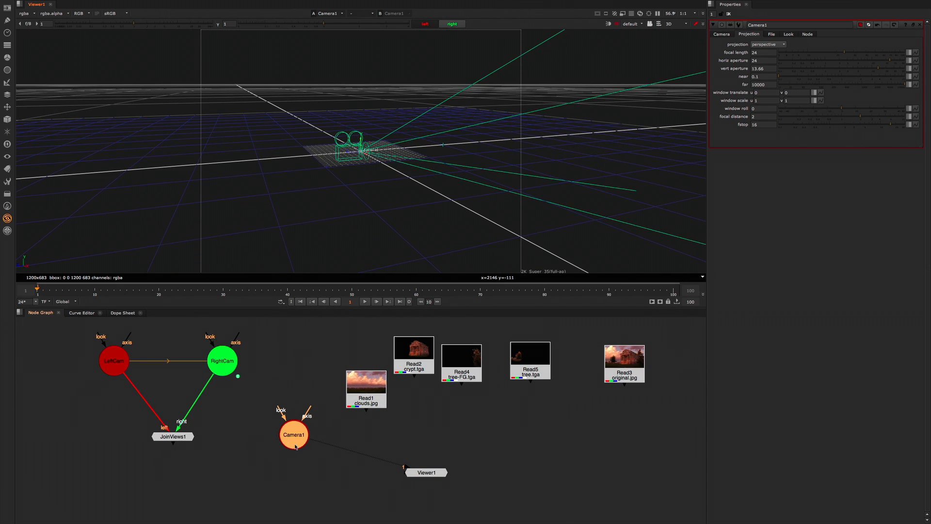
Step: Set Camera1's uniform scale to 0.01
middle_drag(295, 446, 292, 439)
middle_drag(342, 414, 360, 418)
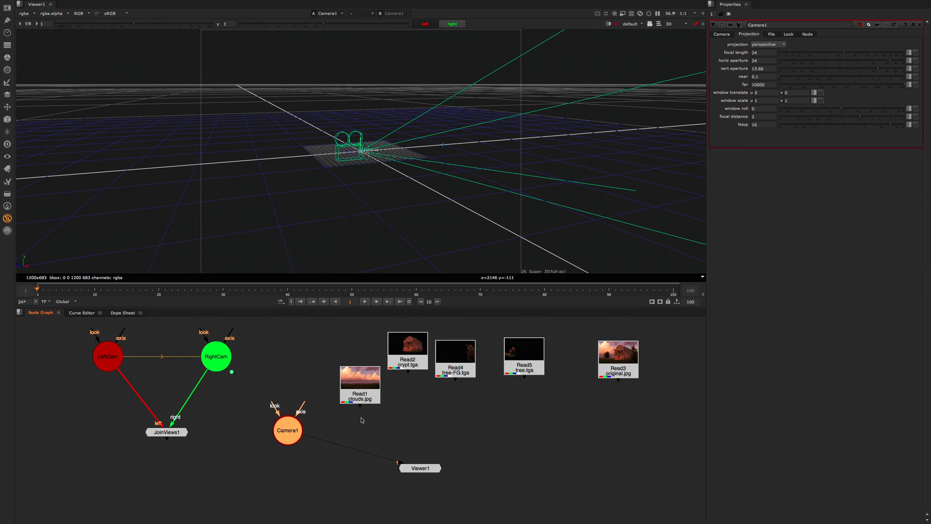
key(Tab)
click(411, 405)
drag(285, 436, 285, 435)
click(722, 34)
click(763, 110)
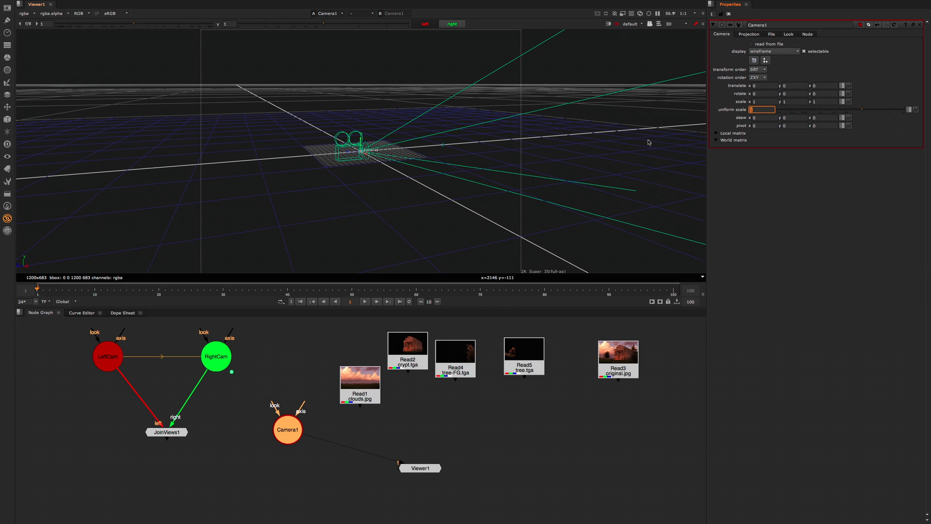
text(0.01)
key(Return)
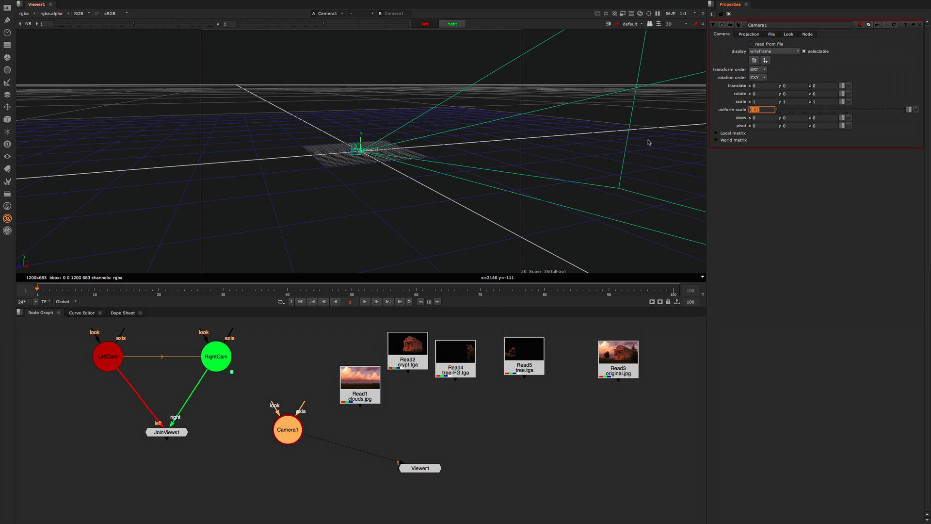
Step: Set Camera1's far clipping distance first to 1 and then to 100
click(744, 35)
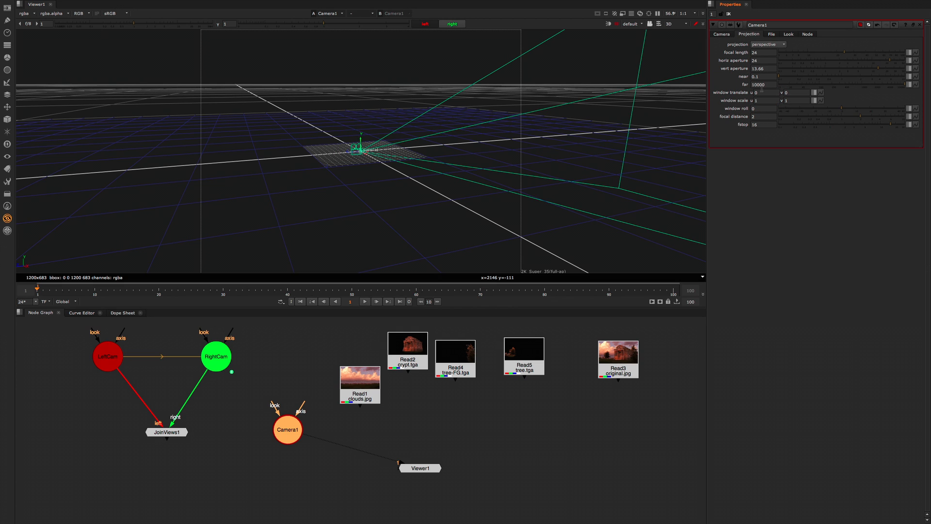
click(763, 85)
text(1)
key(Return)
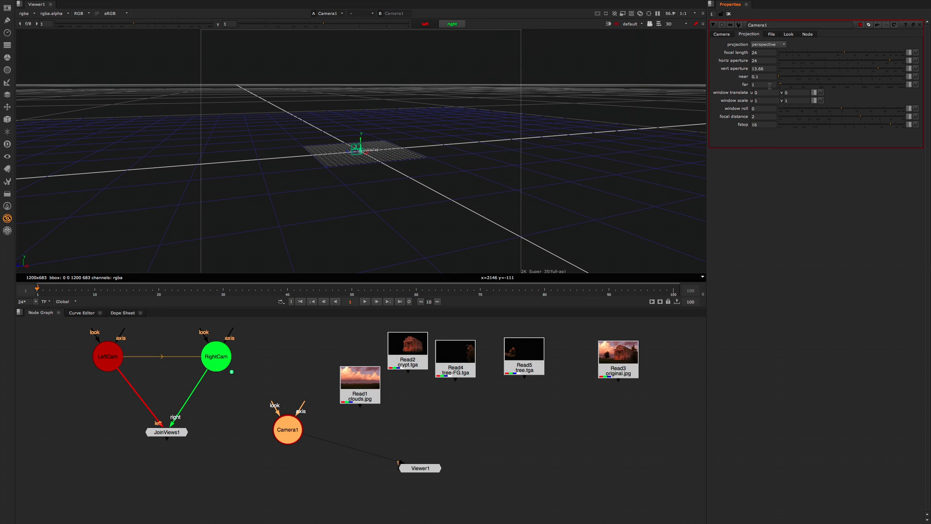
click(755, 84)
key(Return)
Step: Examine Camera1's frustum and position on the grid from several angles in the 3D view
drag(397, 168, 411, 223)
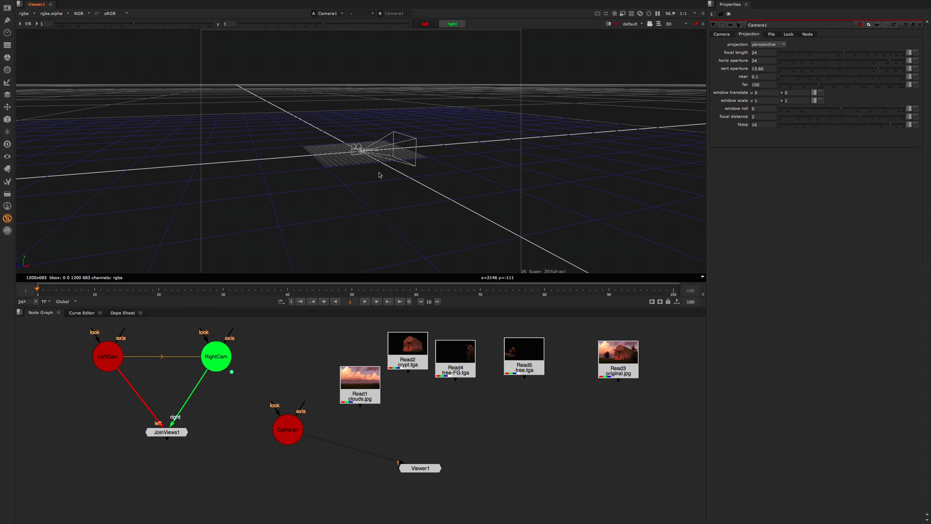
alt+middle_drag(380, 173, 361, 172)
ctrl+drag(361, 175, 390, 249)
alt+middle_drag(409, 181, 433, 181)
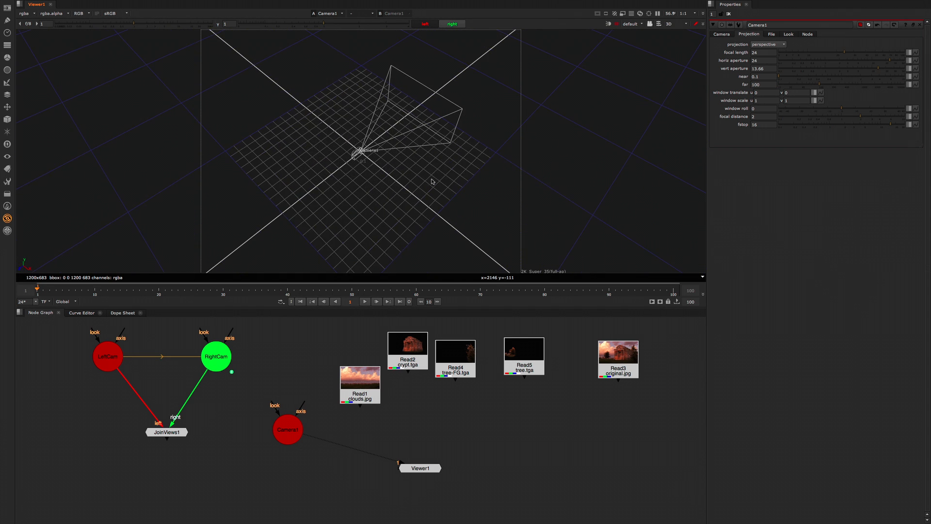
ctrl+drag(422, 189, 370, 147)
click(359, 148)
drag(363, 189, 398, 148)
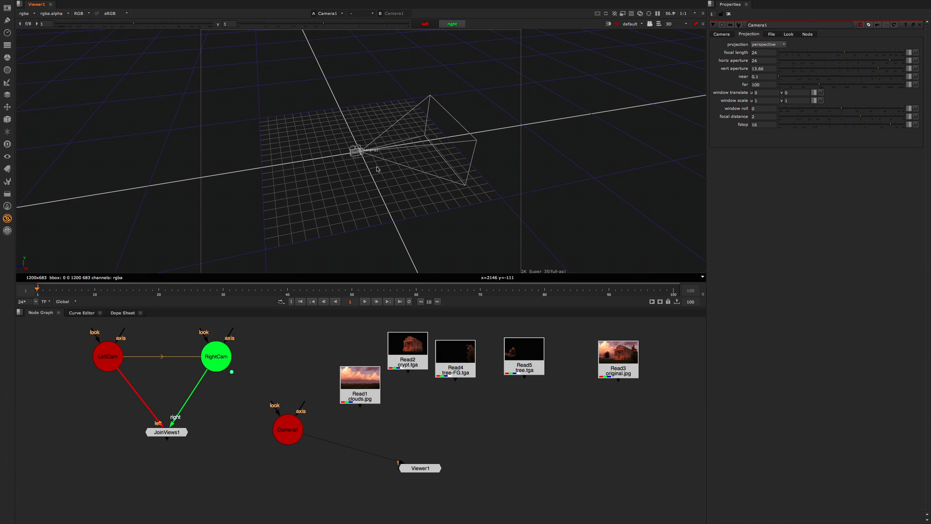
drag(323, 119, 397, 177)
click(359, 152)
drag(345, 201, 365, 193)
click(358, 152)
Step: Arrange Read1, Read4 and Read5 in a row with Read2 and place Read3 (original.jpg) beneath Read1
drag(370, 394, 417, 354)
drag(455, 370, 458, 362)
drag(521, 368, 501, 360)
drag(607, 371, 360, 411)
Step: Move Camera1 slightly lower, align Read3 (original.jpg) under Read1 and display it in the viewer
click(288, 438)
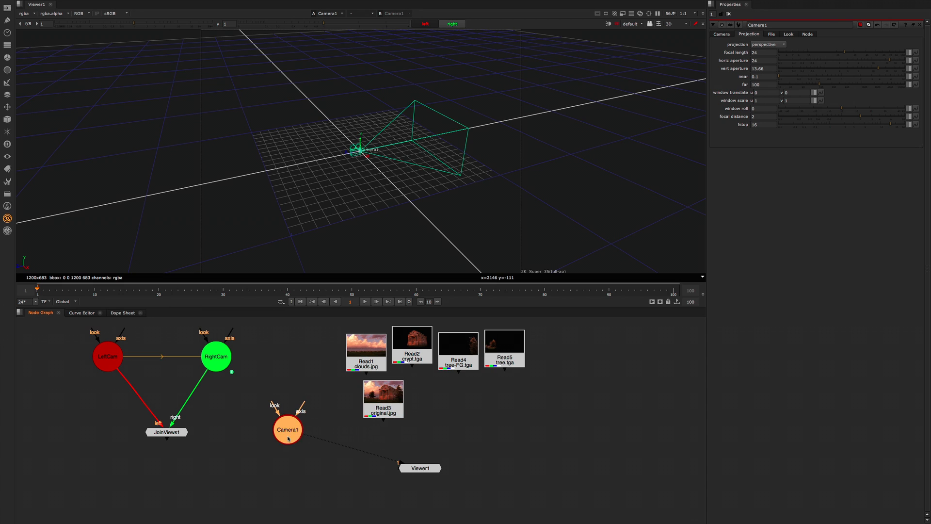
drag(289, 438, 288, 447)
drag(380, 406, 364, 408)
key(1)
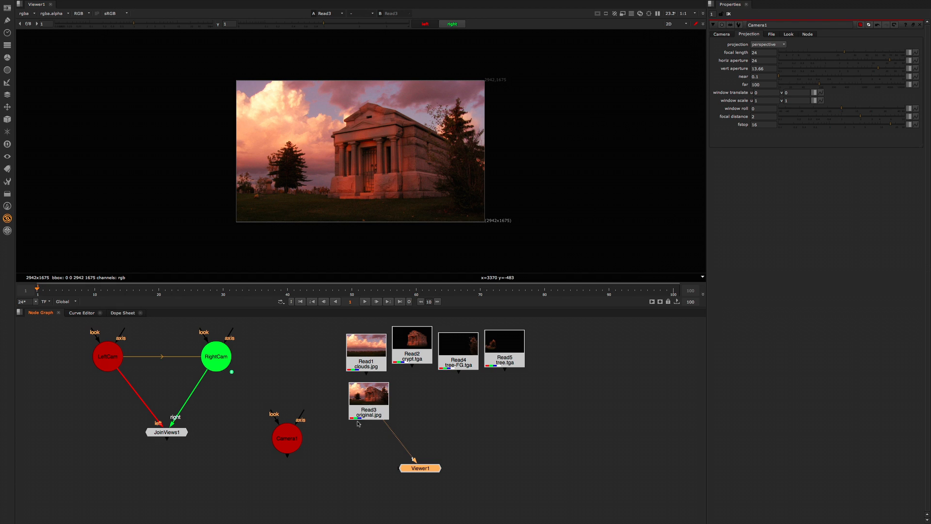
drag(358, 415, 358, 413)
drag(278, 444, 276, 448)
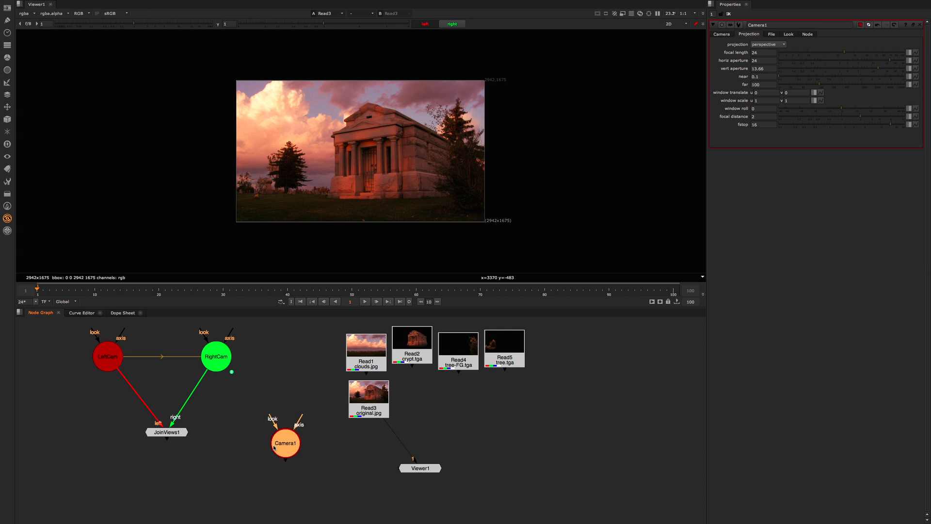
Step: Add a Card node below Read3 (original.jpg) and check the textured card in the 3D view
drag(373, 407, 371, 405)
key(Tab)
text(ca)
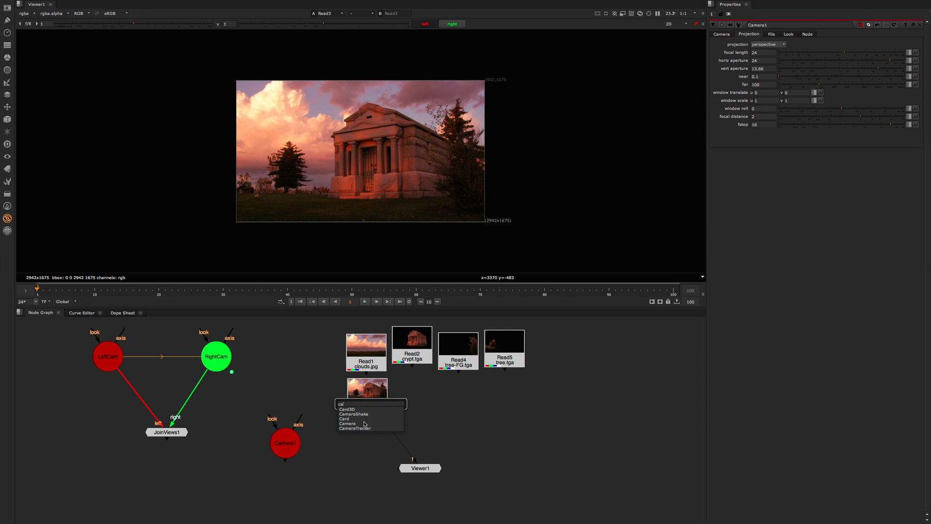
click(365, 419)
drag(356, 177, 350, 204)
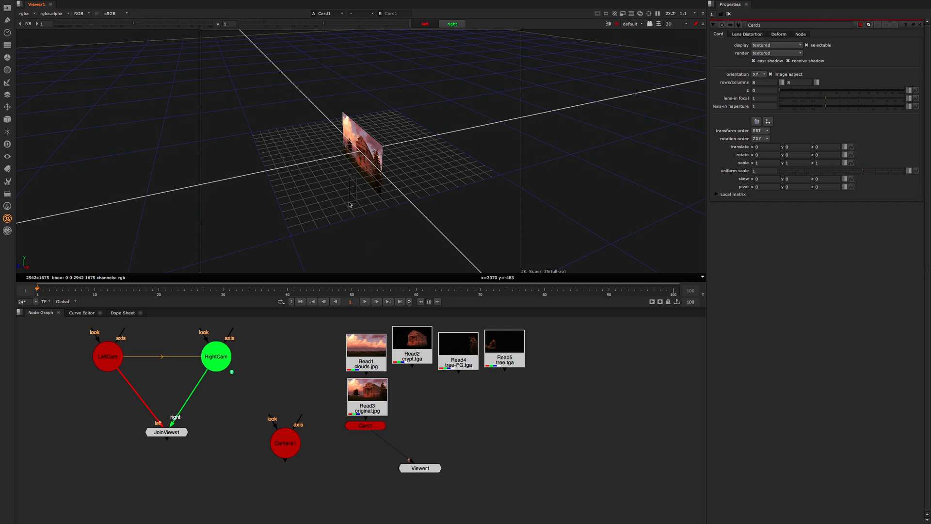
scroll(354, 203, down, 2)
drag(367, 431, 368, 442)
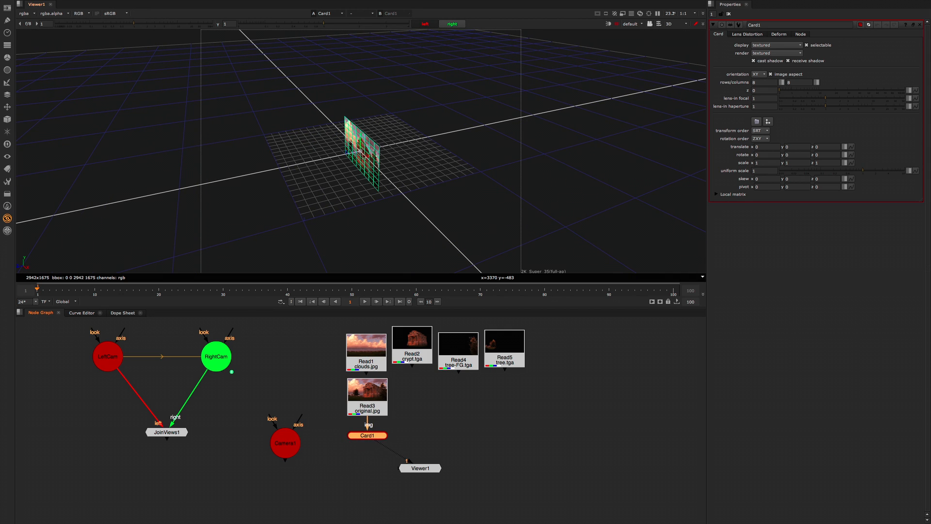
drag(387, 186, 382, 208)
scroll(388, 205, up, 2)
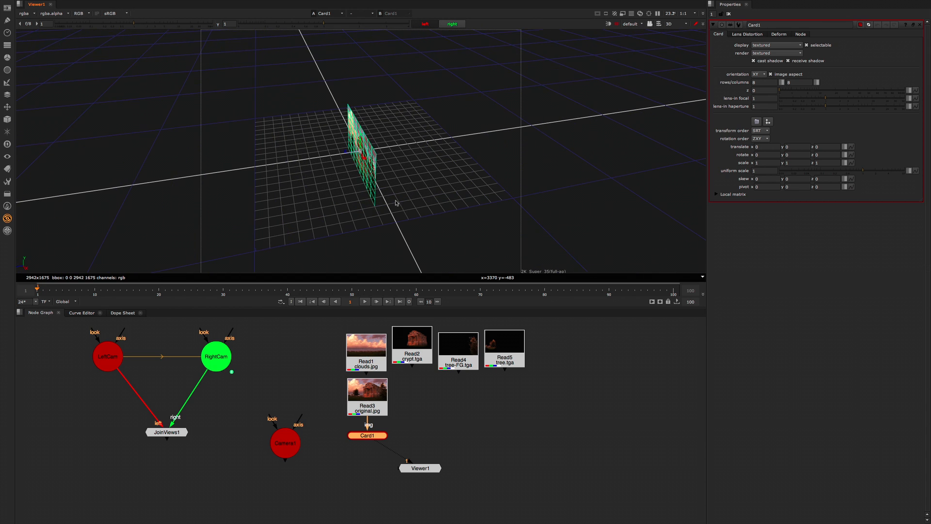
Step: Set Card1's Z translation to -1
double_click(287, 448)
double_click(368, 436)
click(816, 147)
text(-1)
key(Return)
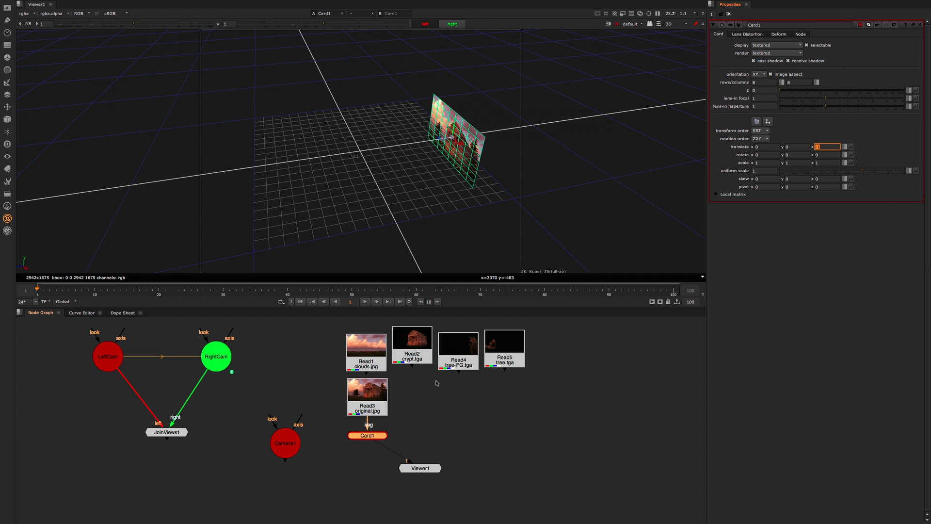
Step: Add a ScanlineRender node, connecting Camera1 to its cam input and Card1 to its obj/scn input
drag(285, 447, 284, 472)
drag(337, 414, 343, 458)
middle_drag(352, 471, 348, 434)
key(Tab)
text(scan)
key(Return)
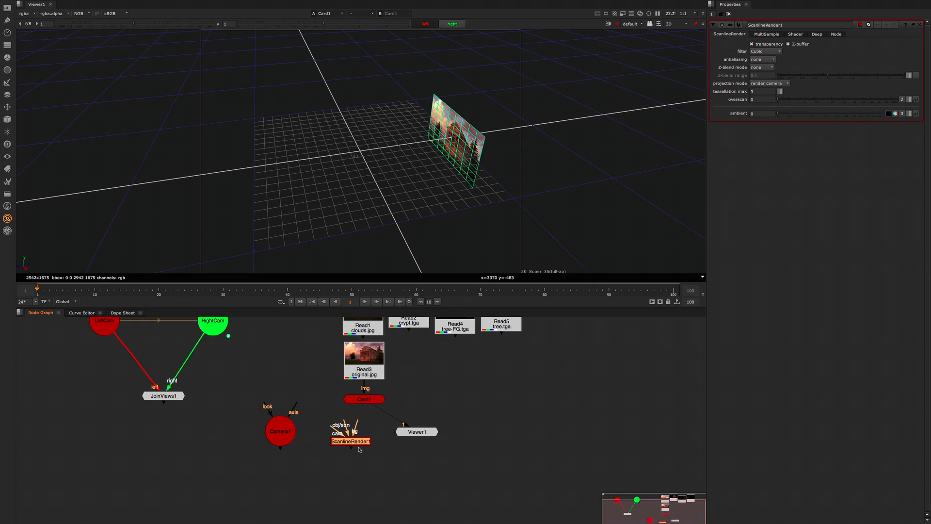
drag(335, 429, 291, 433)
drag(344, 420, 364, 400)
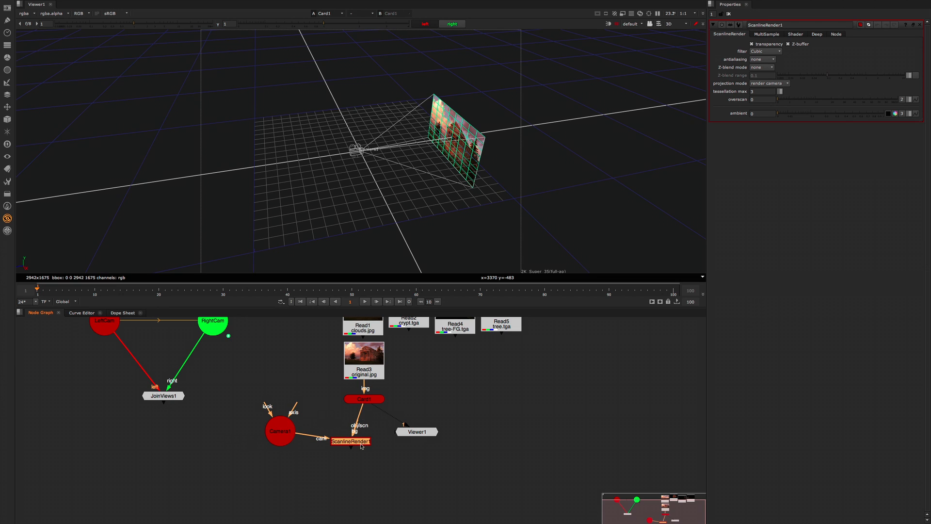
Step: Line up the ScanlineRender node beneath Card1 and connect the viewer to it
drag(361, 443, 410, 459)
key(1)
click(441, 434)
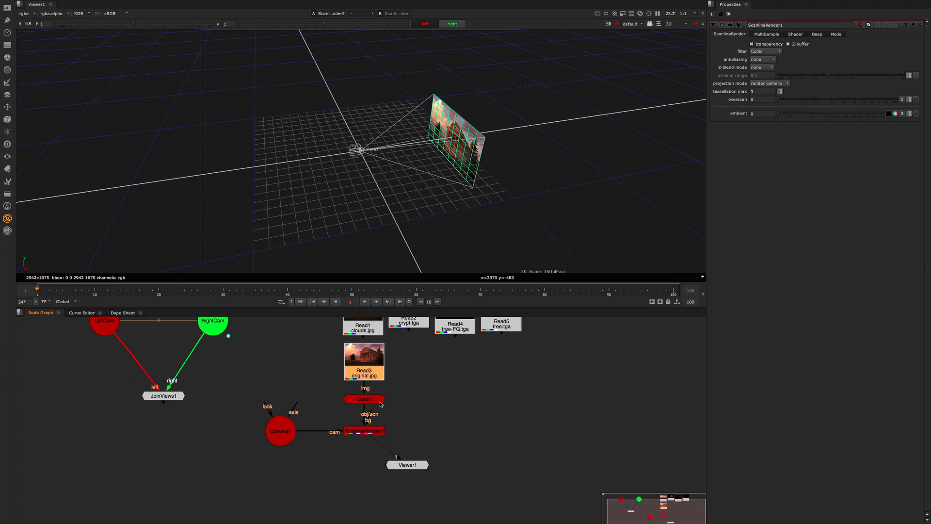
Step: Add a Shuffle node beside Card1 with its red, green, blue and alpha outputs set to 0 (black)
key(Tab)
text(shuffle)
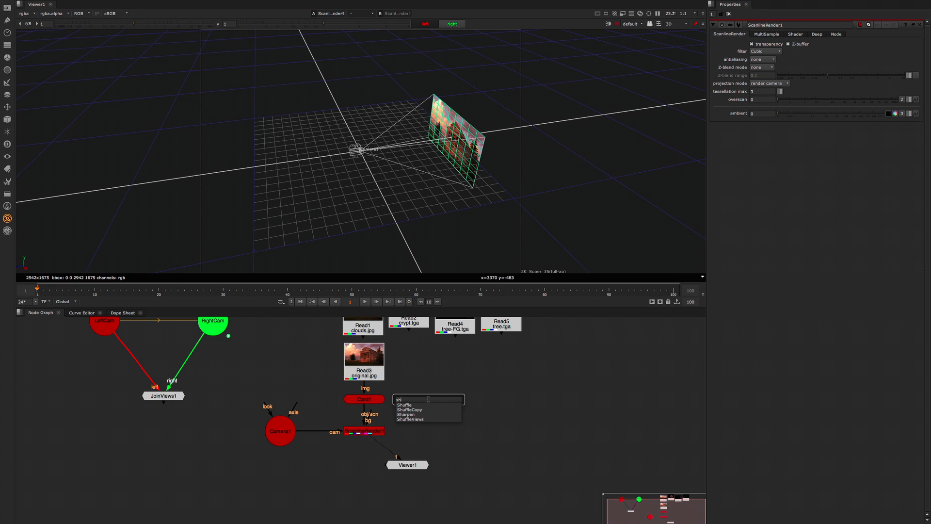
key(Return)
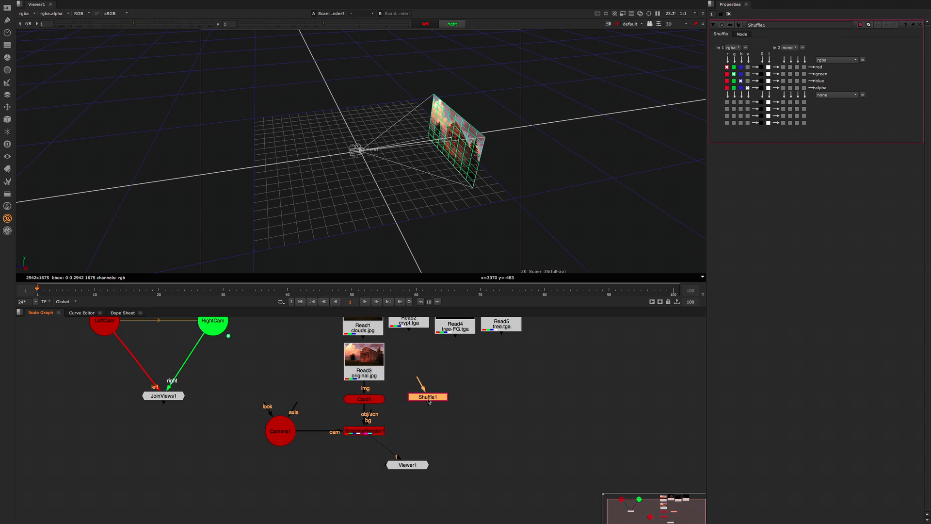
click(761, 66)
Step: Wire the Shuffle node between Read3 and the ScanlineRender bg input, and compare Read3 with the Shuffle output
drag(369, 422, 373, 360)
click(377, 364)
key(1)
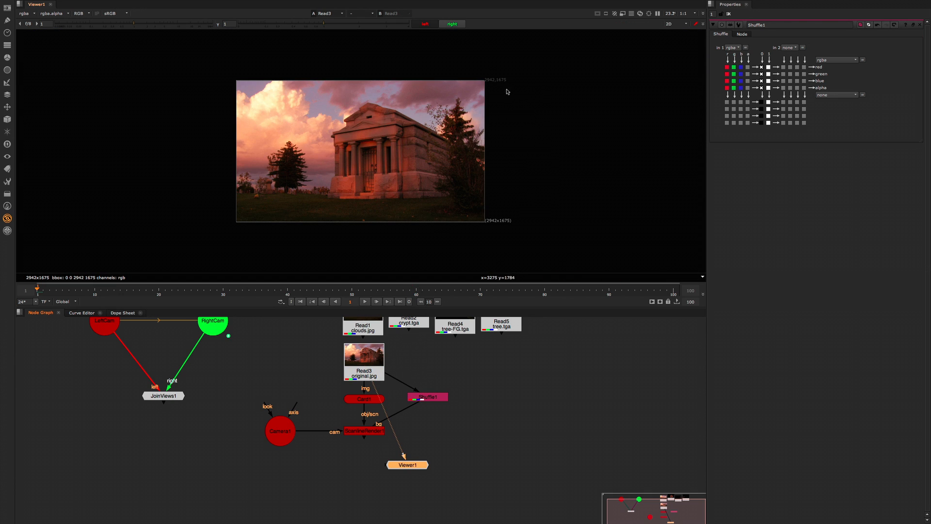
click(417, 400)
key(1)
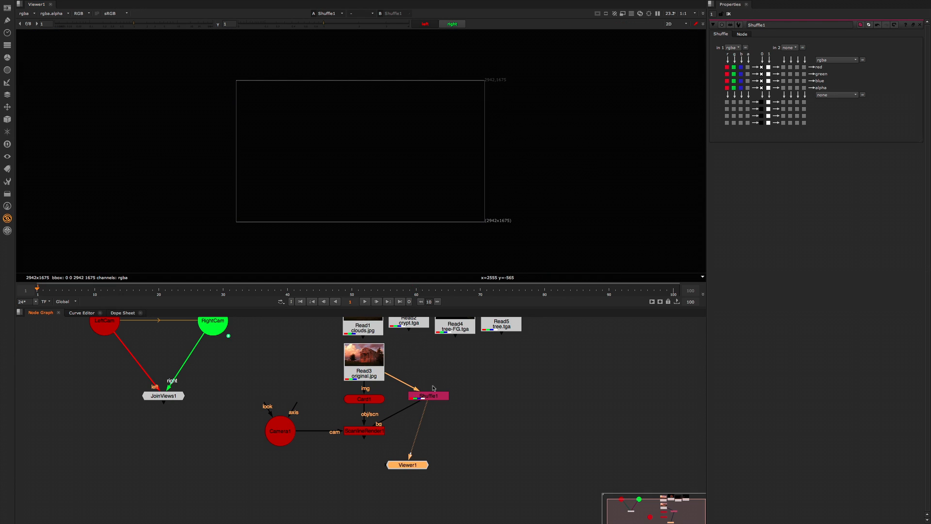
Step: Route Read3's Shuffle link through a Dot, line Shuffle up with ScanlineRender, and view the ScanlineRender scene in 3D
drag(427, 396, 429, 363)
ctrl+click(372, 432)
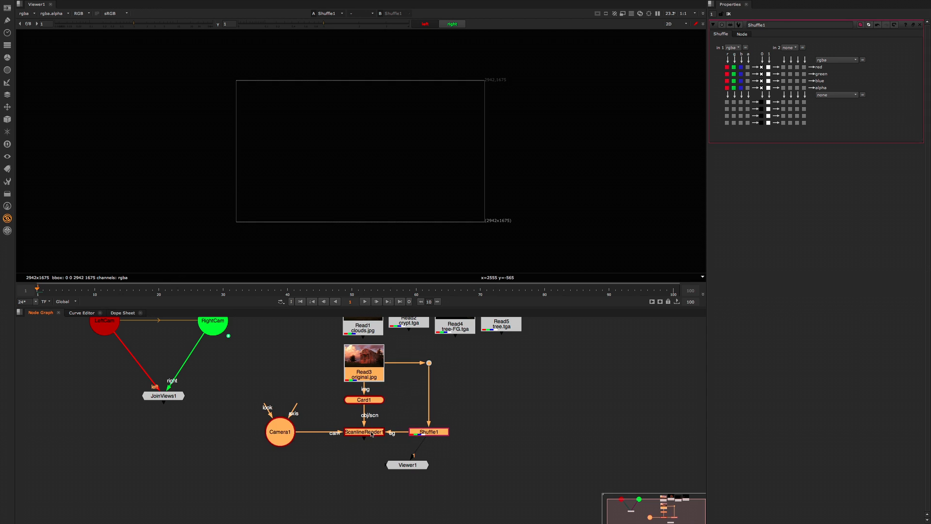
double_click(372, 432)
key(1)
key(Tab)
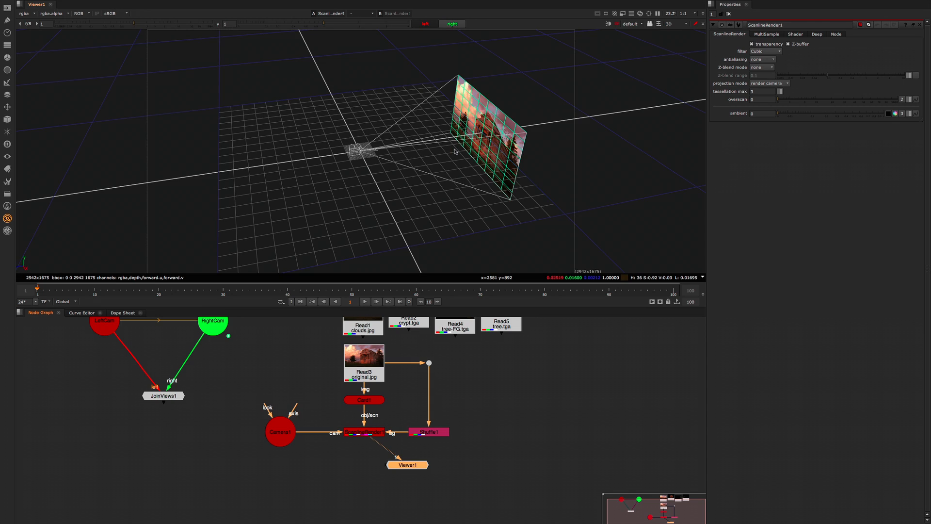
click(447, 176)
ctrl+drag(433, 197, 468, 230)
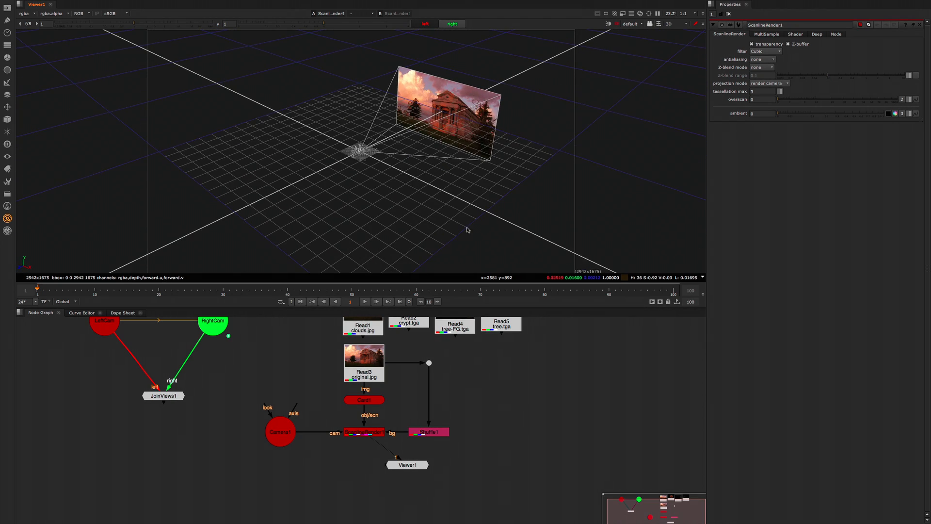
Step: Compare the Read3 original with the ScanlineRender output in 2D, including a close-up of the crypt detail
click(372, 379)
key(1)
click(372, 432)
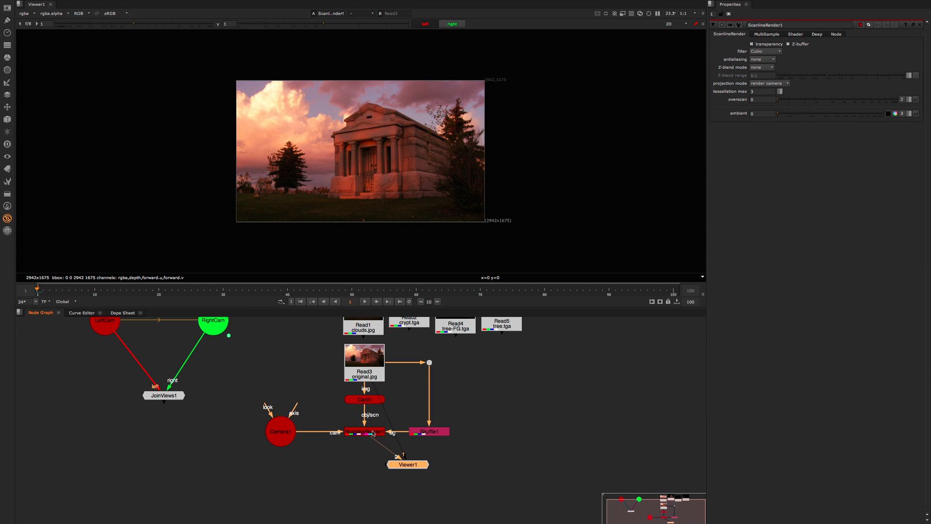
key(2)
scroll(420, 169, up, 5)
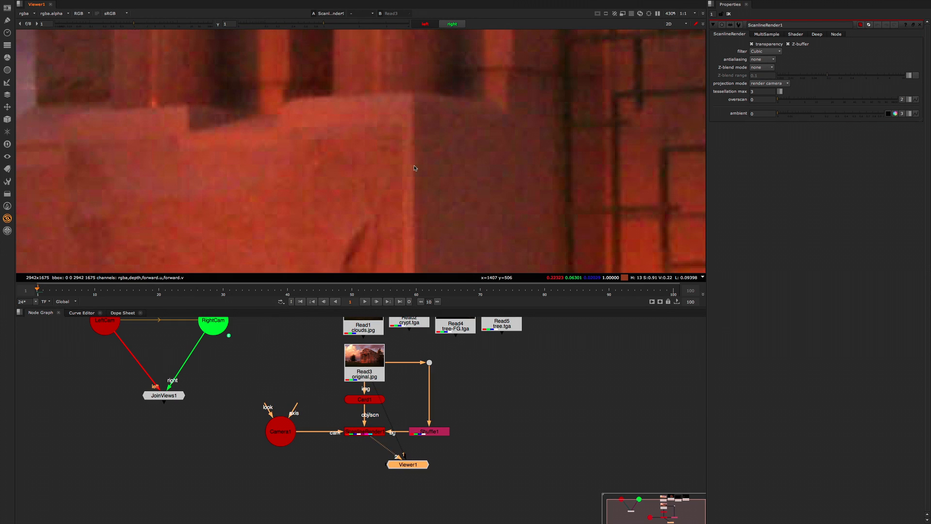
key(f)
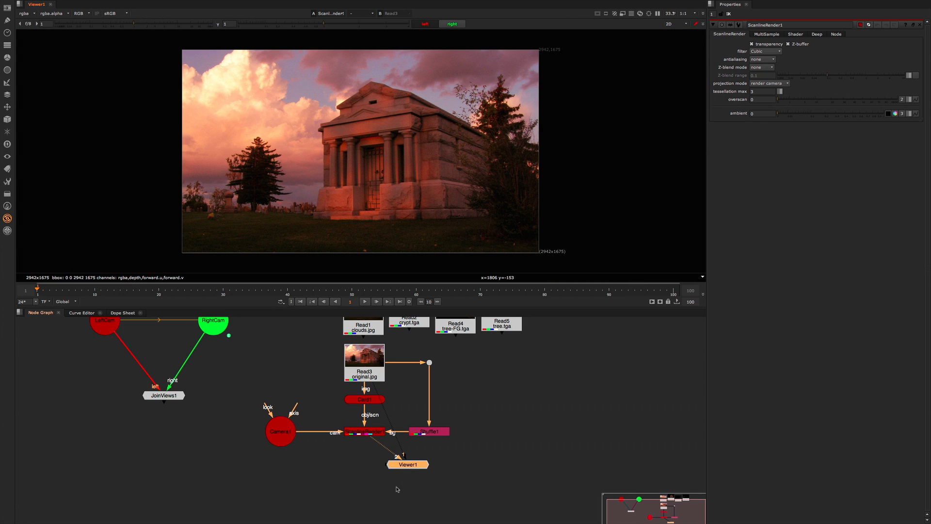
Step: Move Viewer1 further below the ScanlineRender node to open up space in the node graph
drag(413, 466, 414, 489)
click(468, 422)
scroll(467, 421, down, 3)
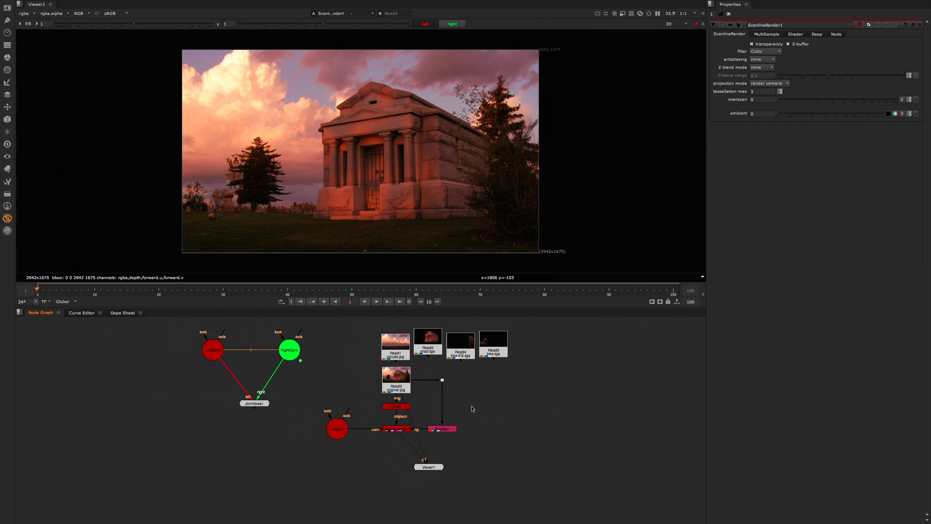
mouse_move(459, 422)
middle_down()
mouse_move(436, 430)
mouse_move(450, 424)
middle_up()
scroll(450, 423, up, 2)
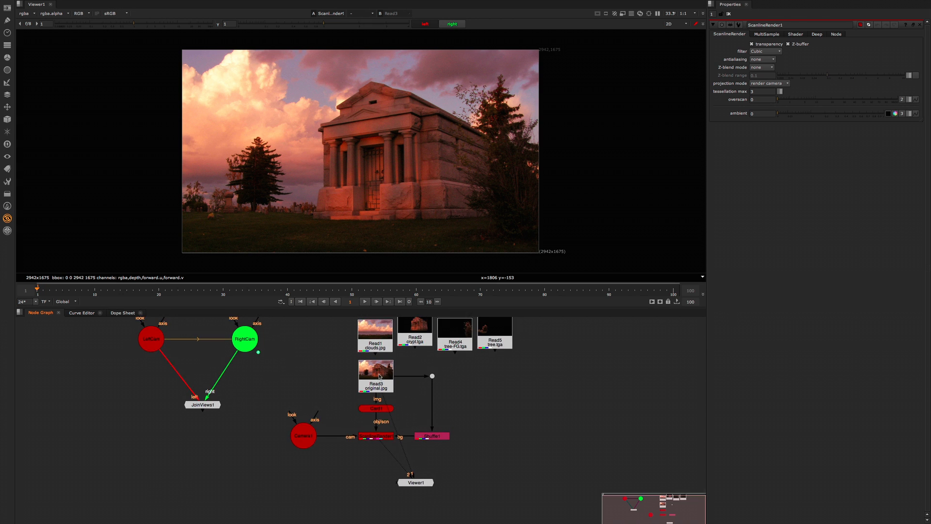
key(Tab)
click(513, 394)
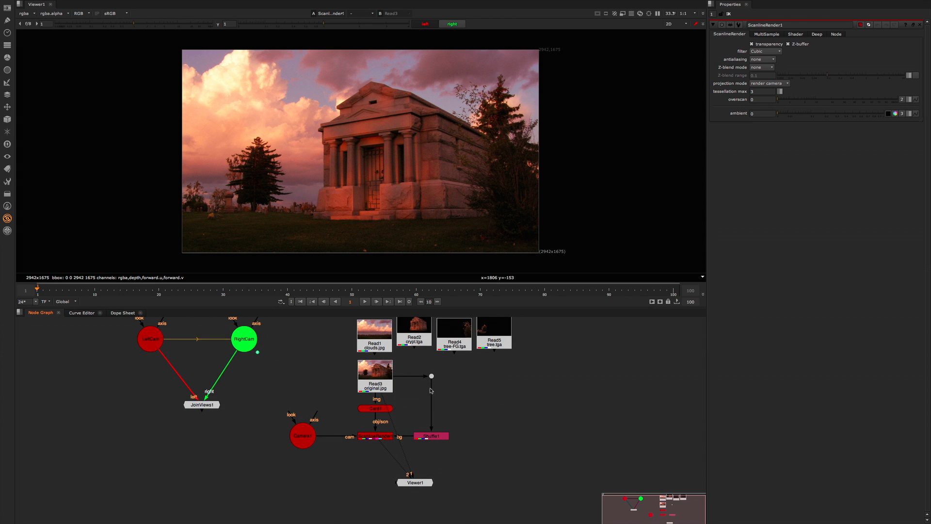
mouse_move(431, 388)
mouse_down()
mouse_move(414, 390)
mouse_move(432, 376)
mouse_up()
middle_drag(416, 403, 415, 426)
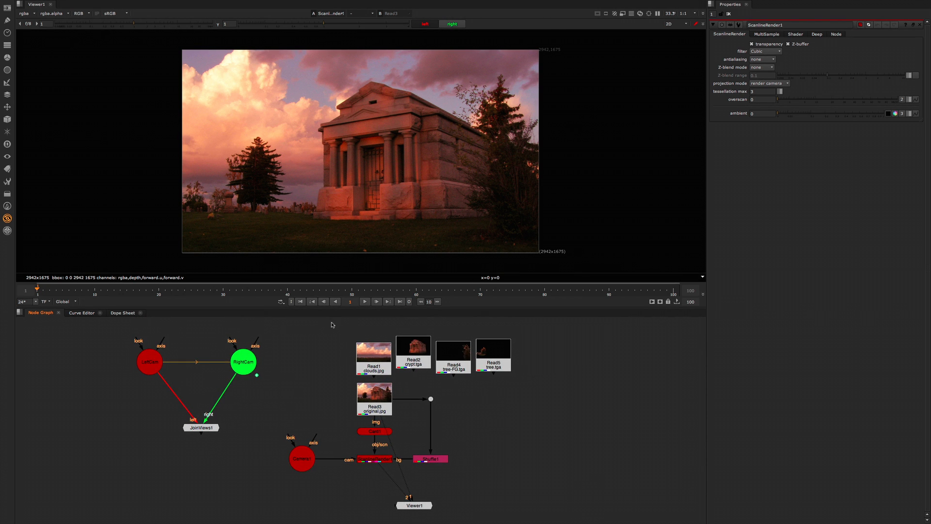
Step: Move the Read1, Read2, Read4 and Read5 nodes up as a group, and raise Read3 together with its Dot
drag(328, 319, 552, 384)
drag(412, 355, 435, 343)
click(435, 394)
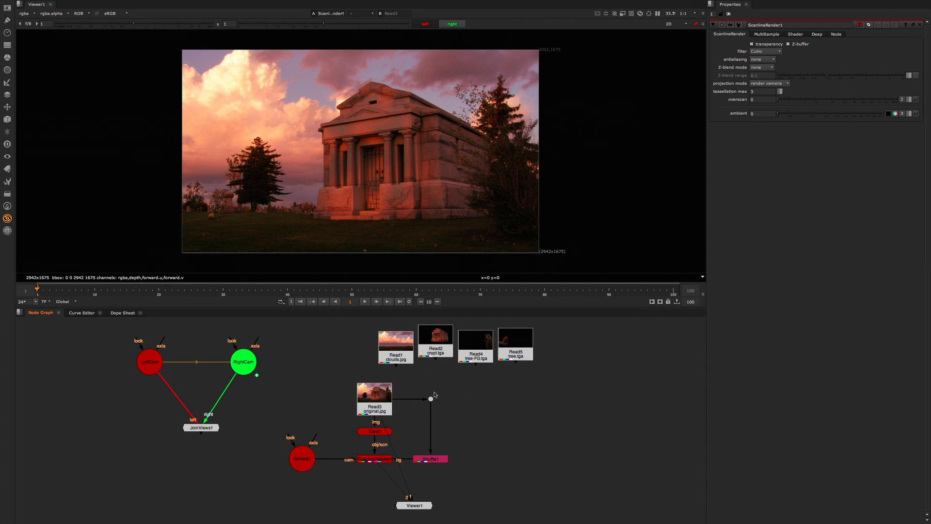
drag(351, 389, 432, 395)
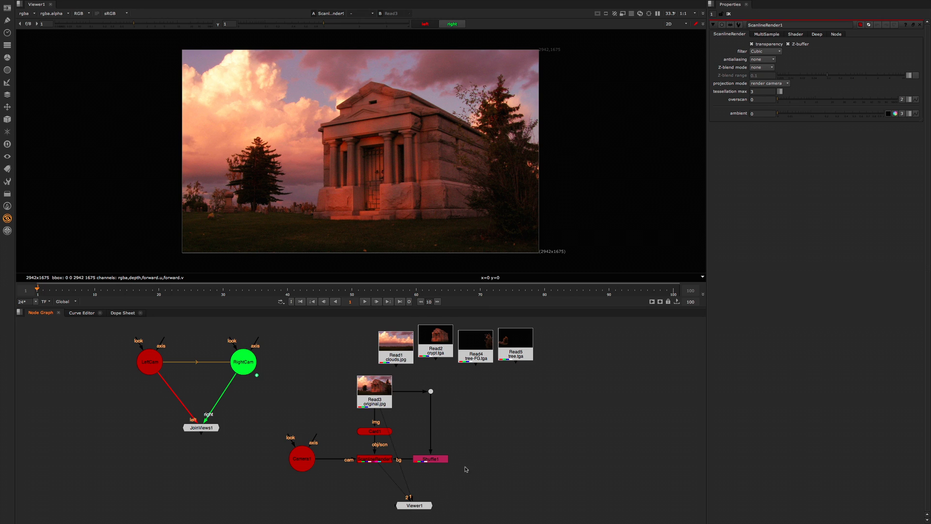
Step: View Card1 in the 3D viewer with its properties open, and examine its position from several angles
click(379, 396)
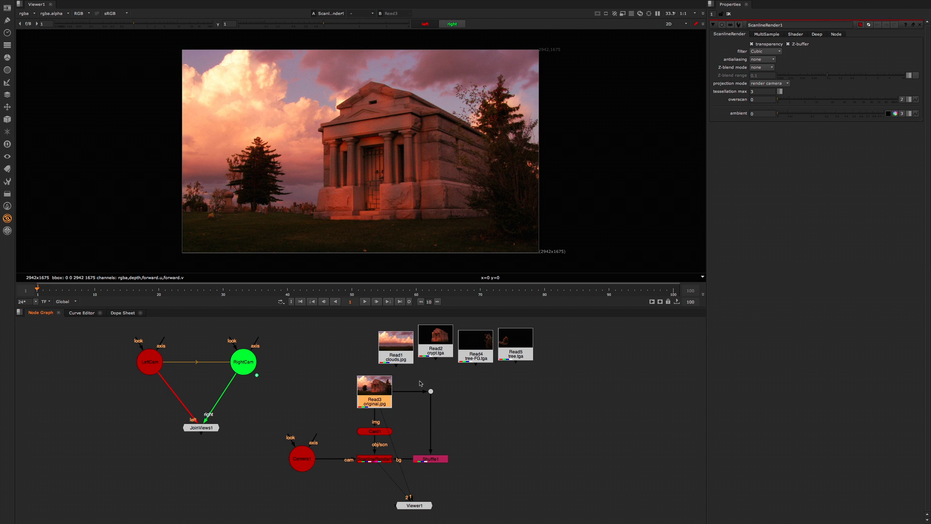
click(382, 435)
key(1)
double_click(386, 432)
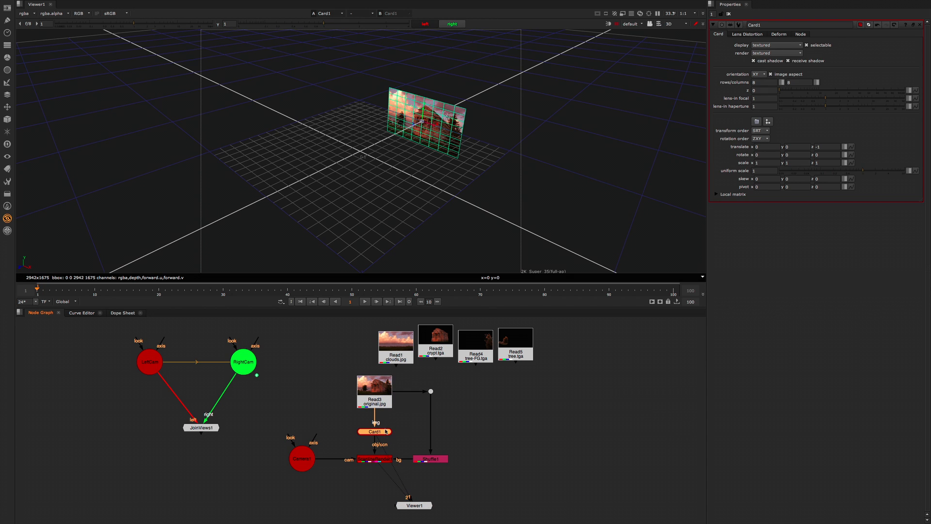
ctrl+drag(454, 145, 397, 177)
scroll(454, 154, up, 5)
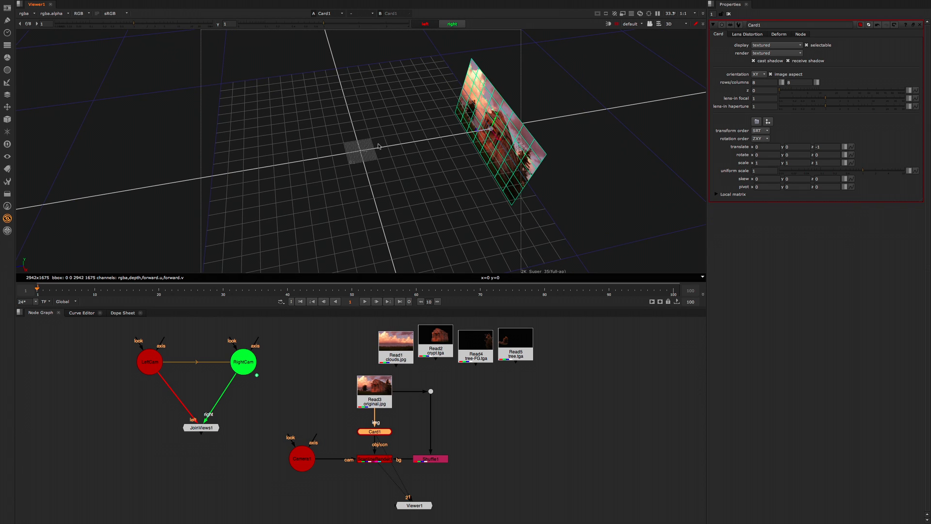
ctrl+drag(500, 158, 416, 151)
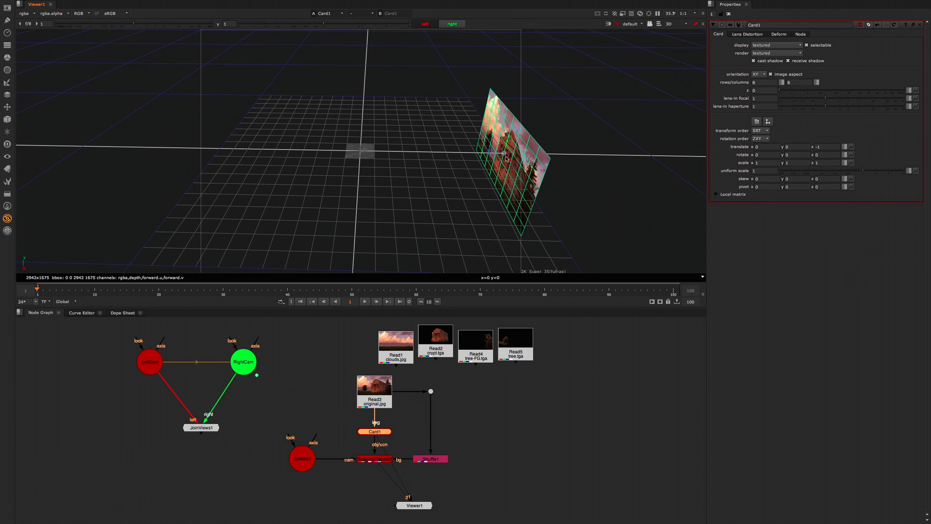
ctrl+drag(506, 158, 608, 161)
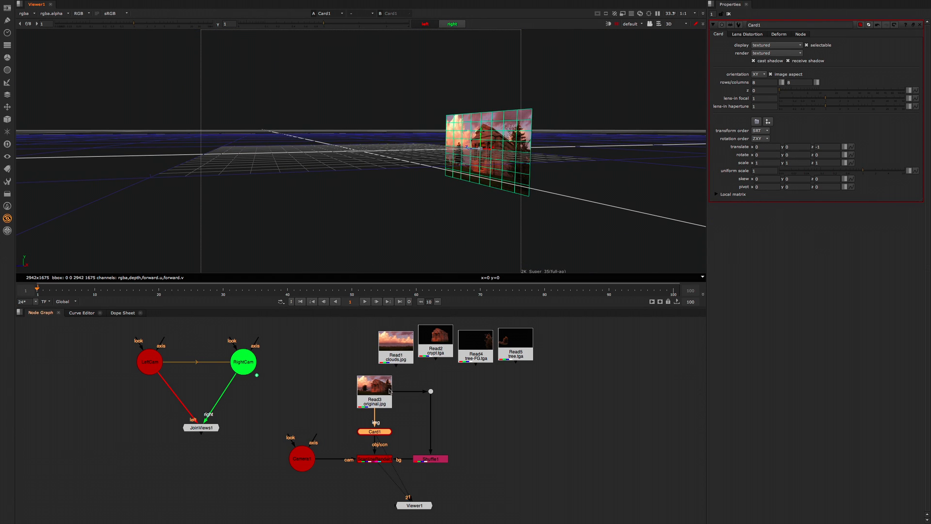
Step: Swap Read1 (clouds.jpg) into Read3's place so it feeds Card1 and the Shuffle branch
mouse_move(401, 346)
mouse_down()
mouse_move(388, 373)
mouse_move(405, 344)
mouse_up()
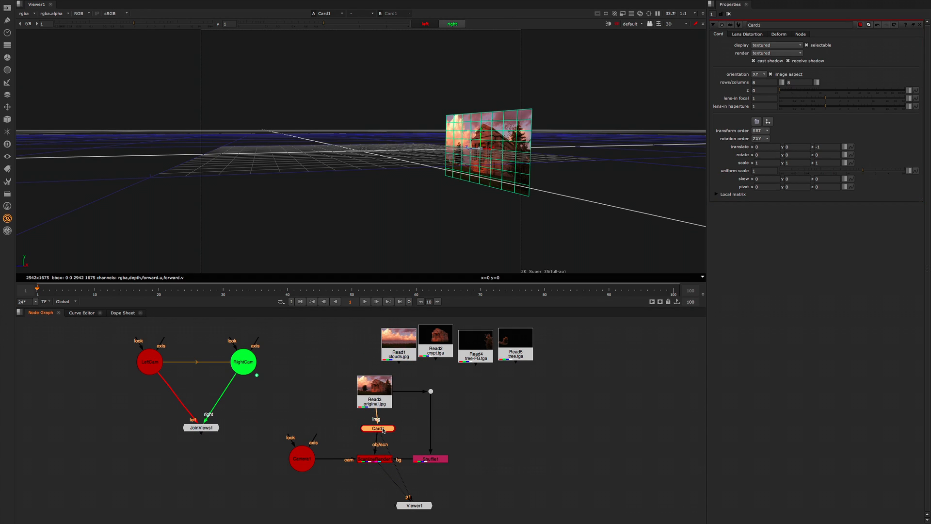
drag(384, 429, 381, 430)
click(400, 351)
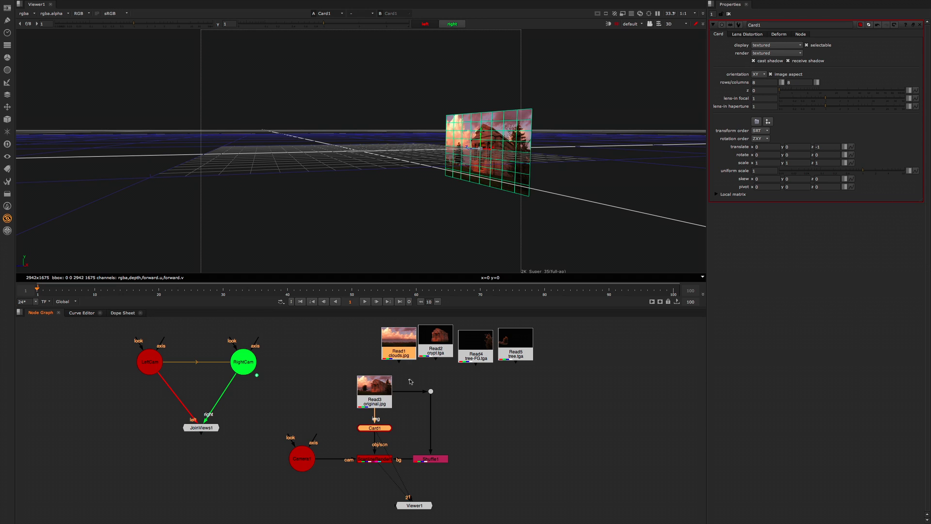
key(Tab)
click(435, 365)
ctrl+shift+click(404, 344)
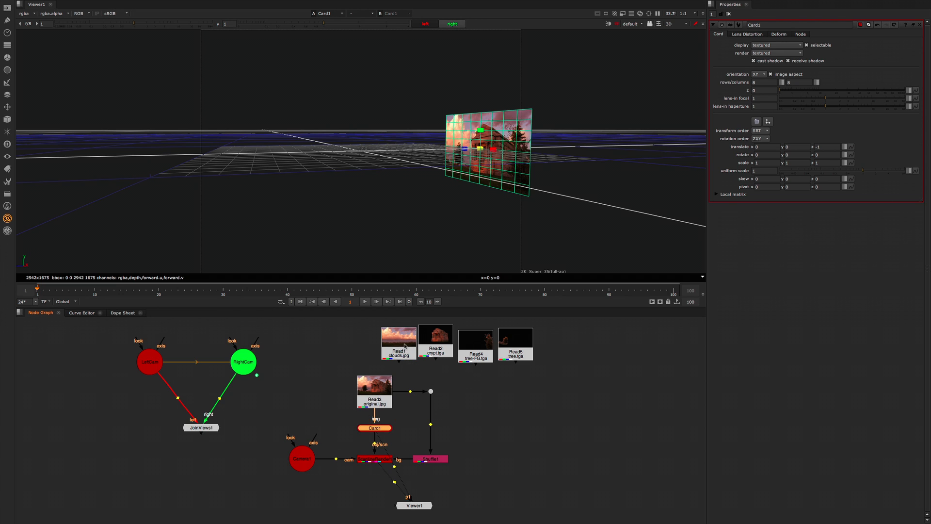
click(400, 353)
scroll(423, 353, down, 15)
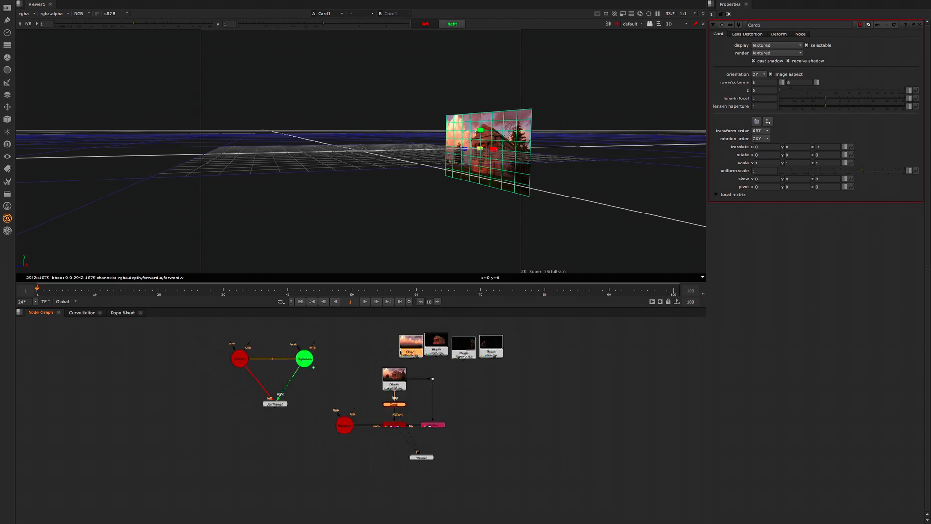
click(444, 356)
key(f)
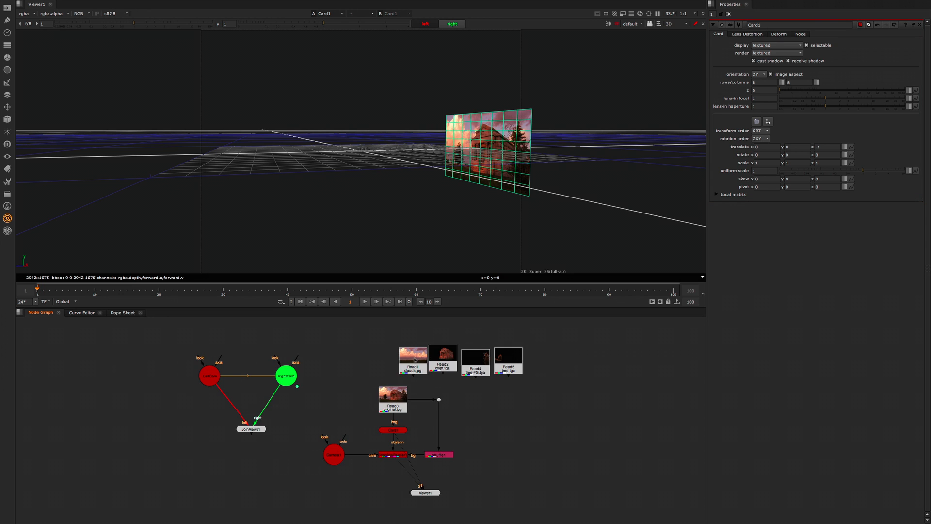
click(415, 360)
scroll(414, 360, up, 2)
ctrl+shift+drag(412, 361, 401, 404)
click(390, 378)
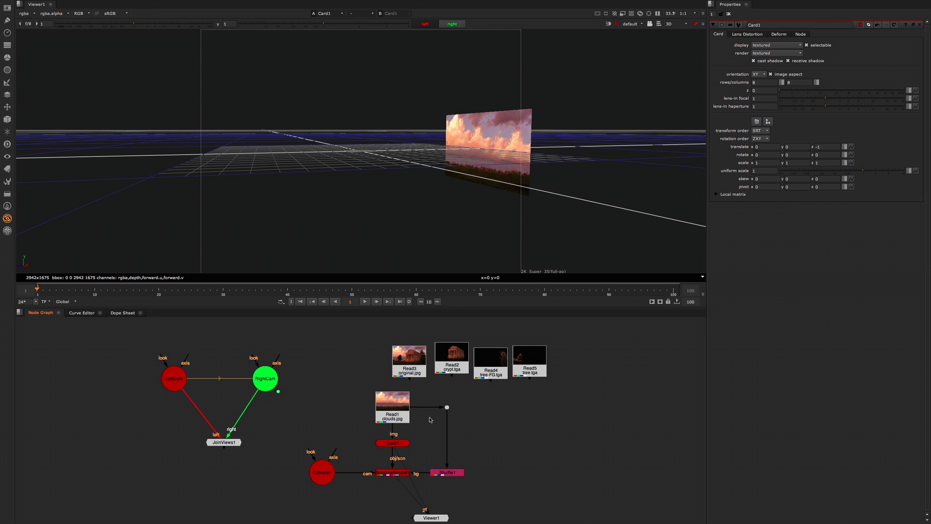
Step: View Camera1 and the ScanlineRender node in 3D to check the clouds card against the camera frustum
middle_drag(427, 427, 420, 412)
click(318, 458)
middle_drag(356, 462, 337, 462)
key(1)
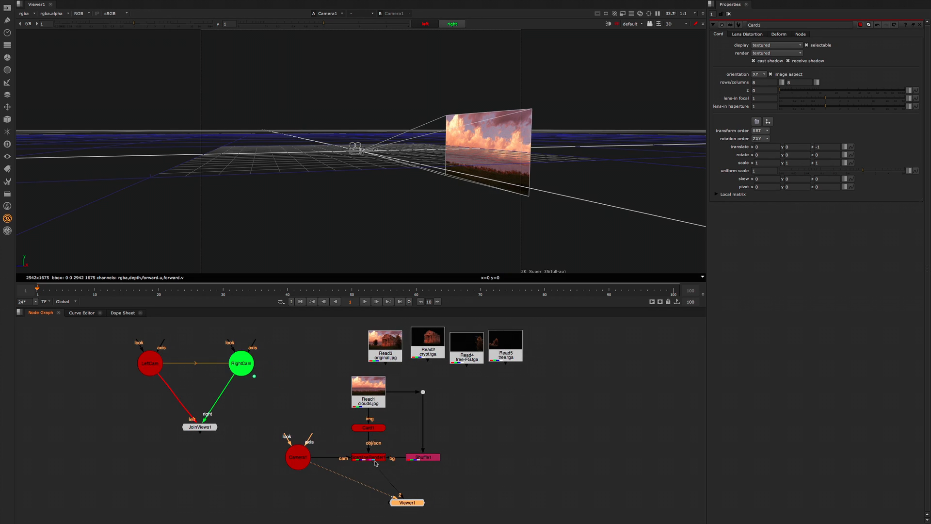
scroll(374, 463, up, 5)
click(374, 460)
key(1)
key(f)
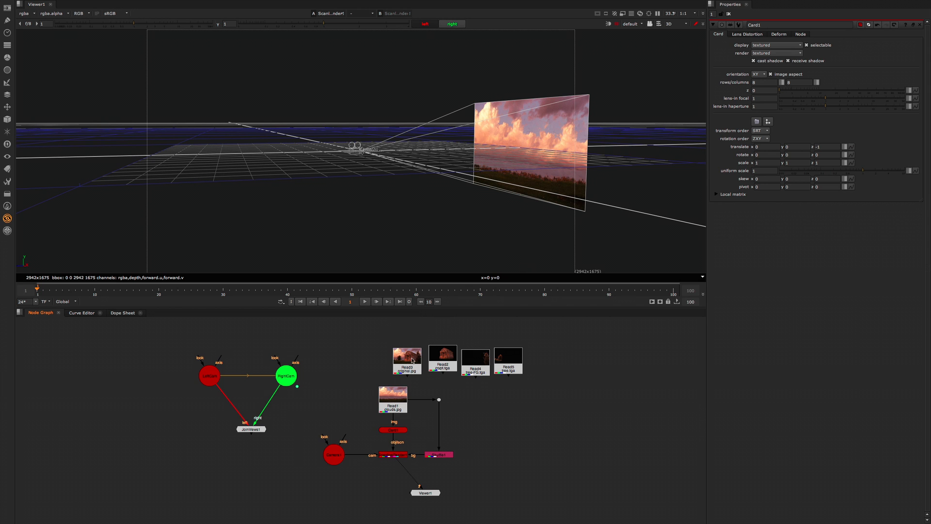
Step: Move Read3 (original.jpg) well away from the render tree and place Read2, Read4 and Read5 beside the Shuffle branch
middle_drag(412, 360, 404, 353)
key(Tab)
text(mod)
key(Return)
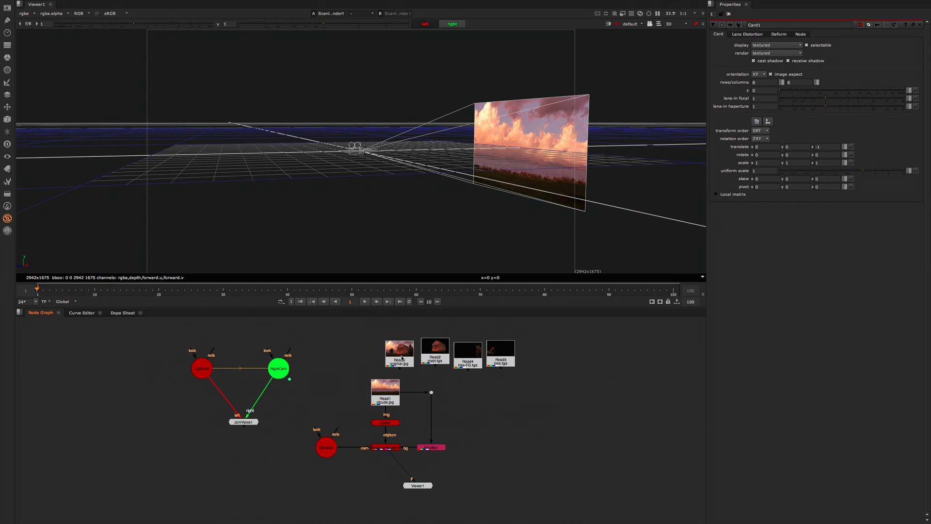
drag(402, 358, 604, 353)
drag(437, 348, 535, 390)
drag(473, 361, 485, 392)
drag(508, 347, 513, 406)
drag(480, 369, 493, 412)
Step: Raise Read1, its Dot and Card1 to leave a gap above the ScanlineRender node
drag(350, 369, 463, 419)
drag(390, 396, 390, 363)
drag(391, 423, 390, 385)
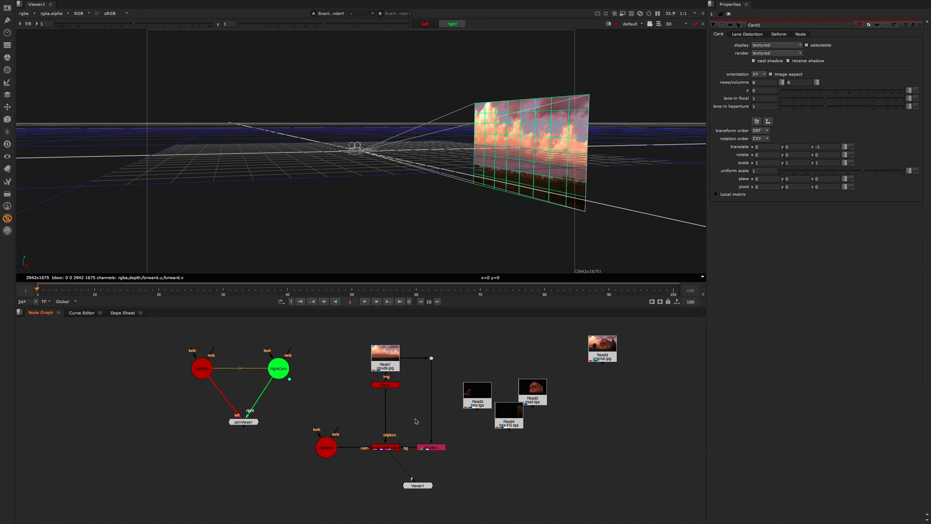
scroll(419, 407, down, 1)
middle_drag(418, 407, 477, 410)
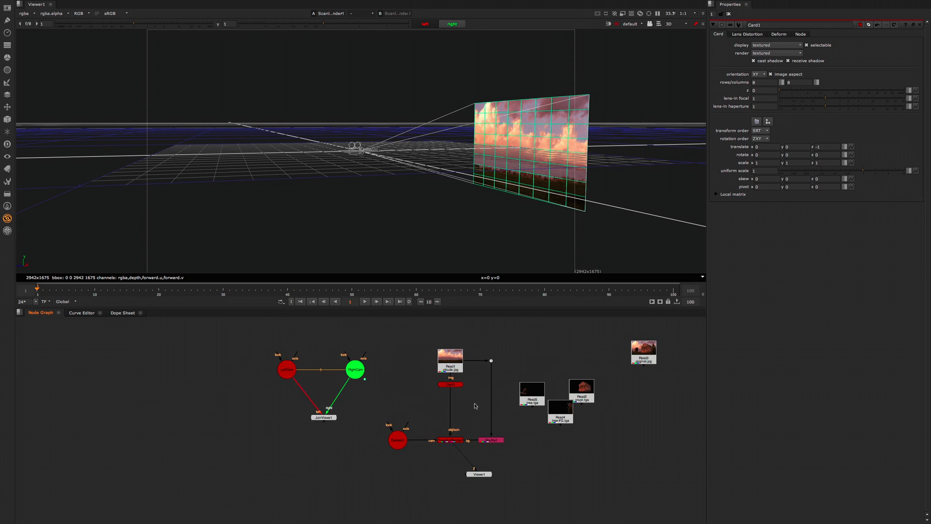
Step: Arrange Read5, Read4 and Read2 in a row beside Read1
drag(522, 398, 515, 366)
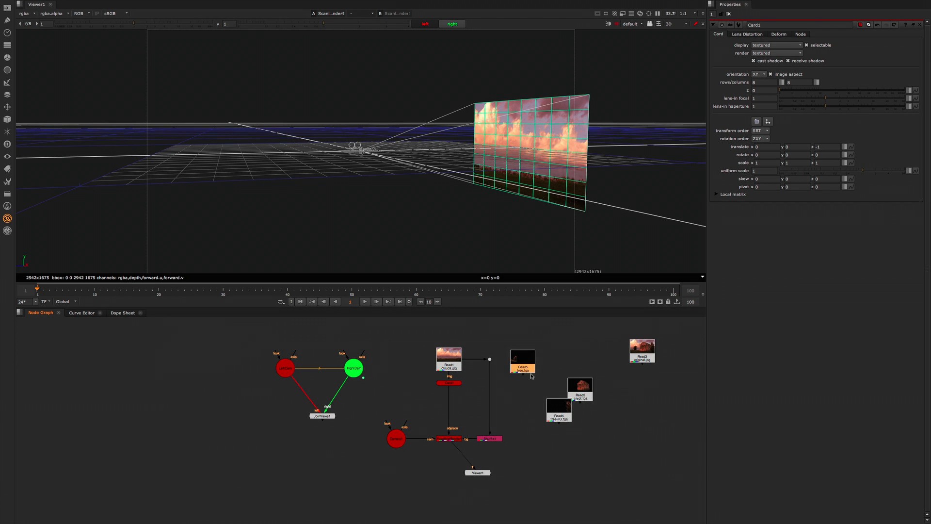
drag(562, 400, 556, 354)
drag(582, 391, 585, 369)
Step: Add a Card node fed by Read5 (tree.tga) and place it just below
click(577, 392)
key(Tab)
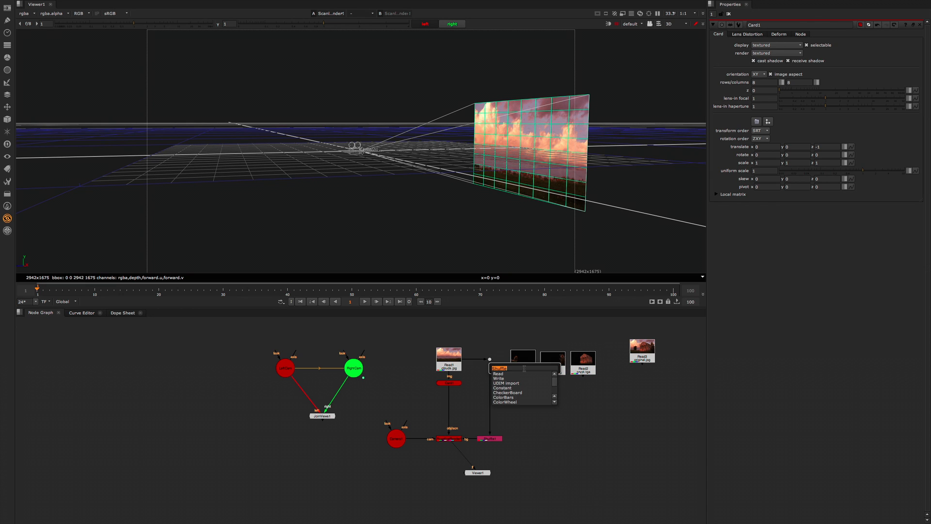
text(card)
key(Down)
key(Down)
key(Return)
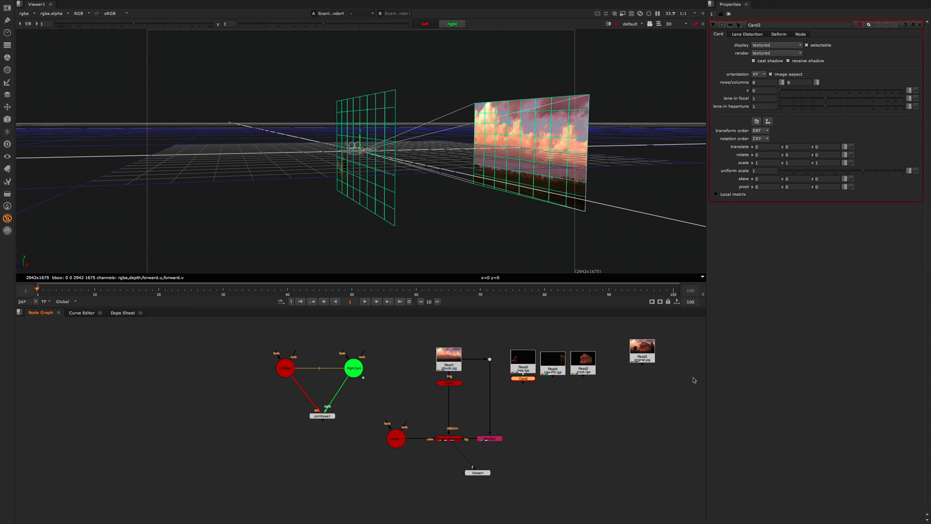
drag(524, 379, 524, 385)
Step: Add a Card node fed by Read4 (tree-FG.tga) and move it slightly below
click(561, 367)
key(Tab)
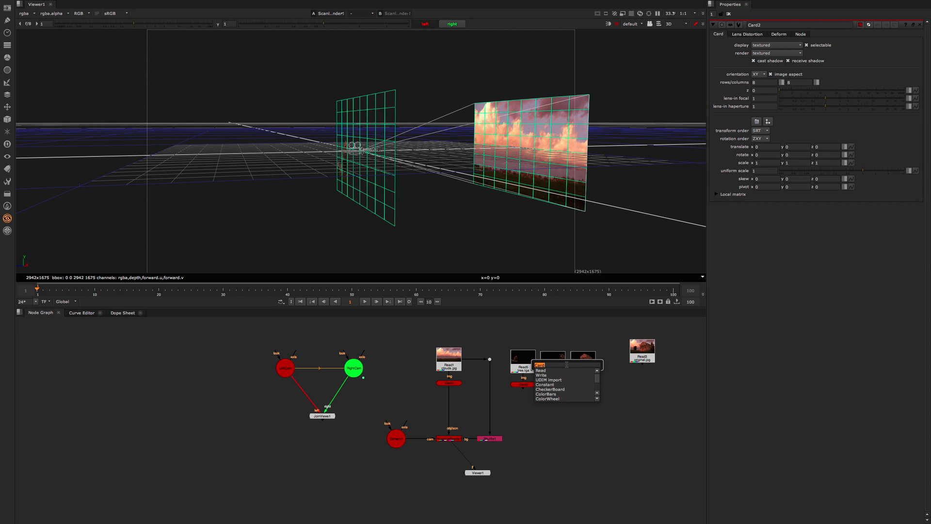
text(card)
key(Down)
key(Return)
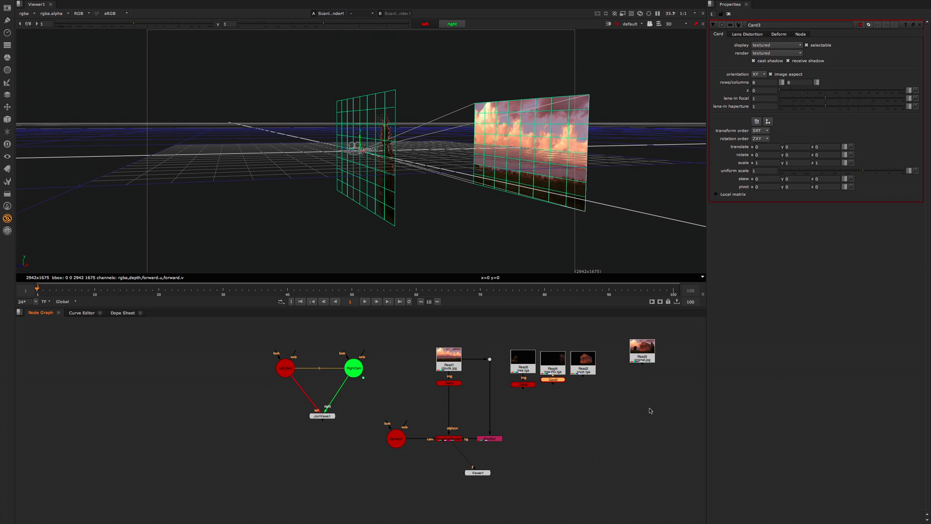
drag(553, 382, 551, 396)
Step: Add a Card node fed by Read2 (crypt.tga)
click(590, 367)
key(Tab)
text(ca)
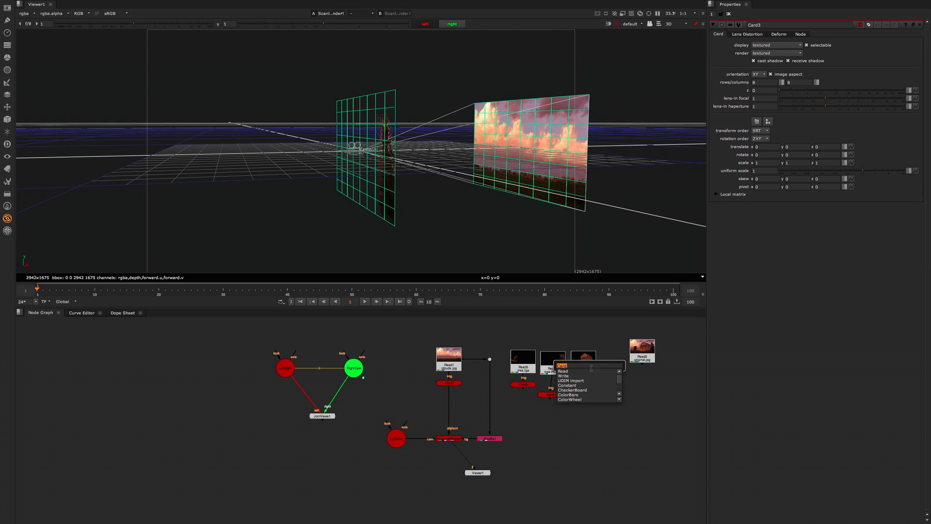
text(rd)
key(Down)
key(Return)
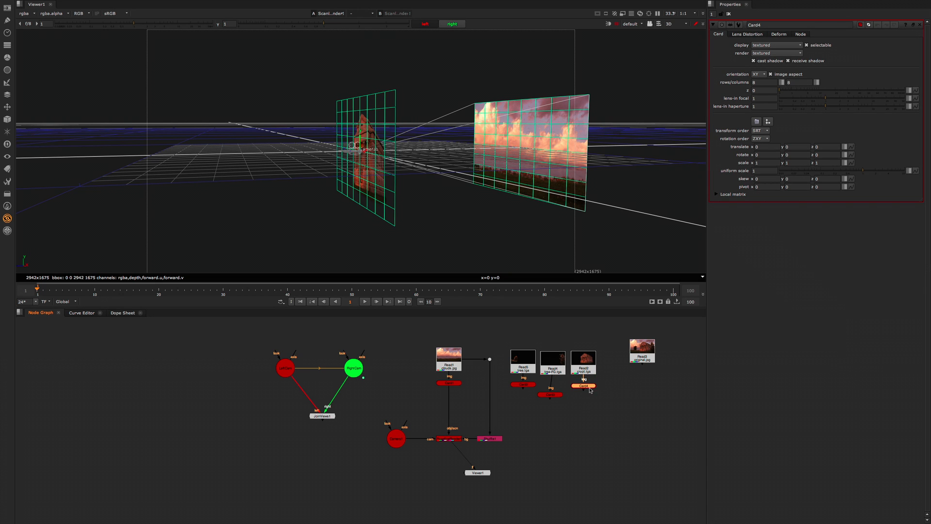
Step: Line up the tree, tree-FG and crypt Read nodes in an even row with their Card nodes beneath them
drag(622, 375, 493, 418)
key(l)
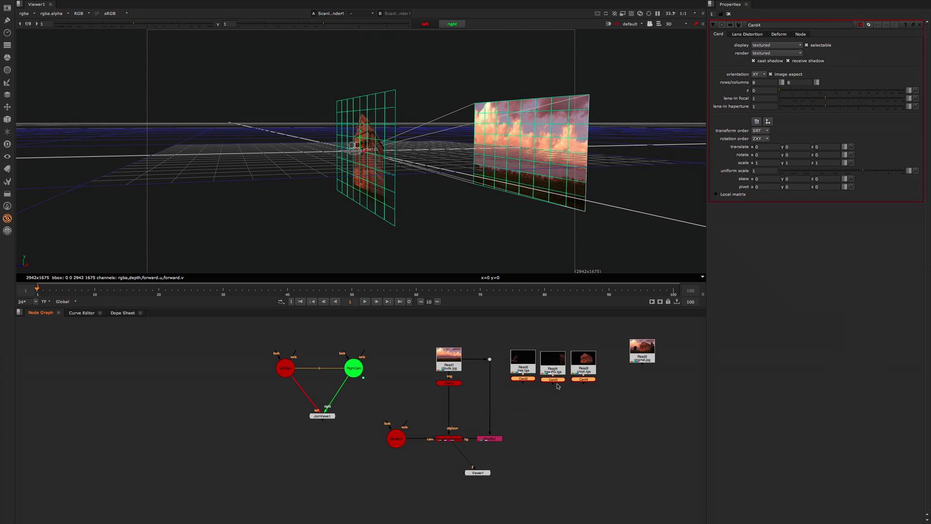
drag(499, 340, 619, 392)
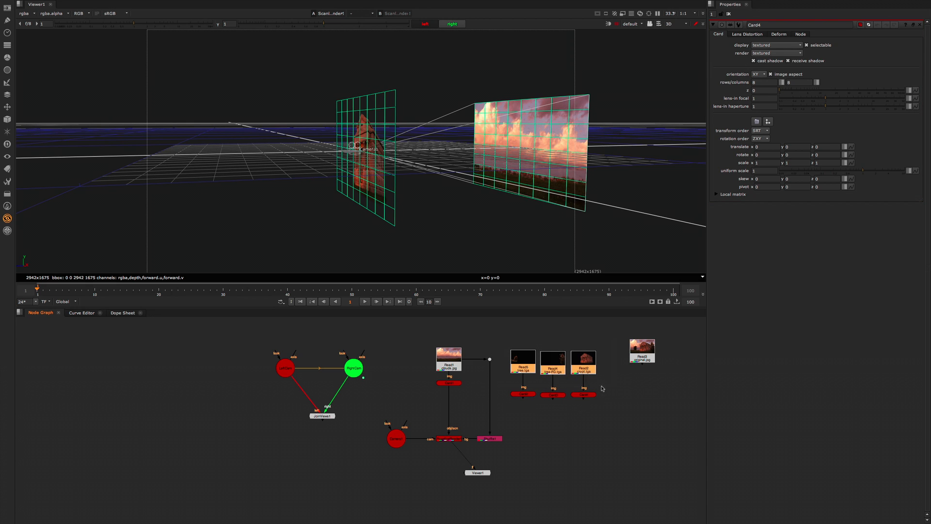
key(l)
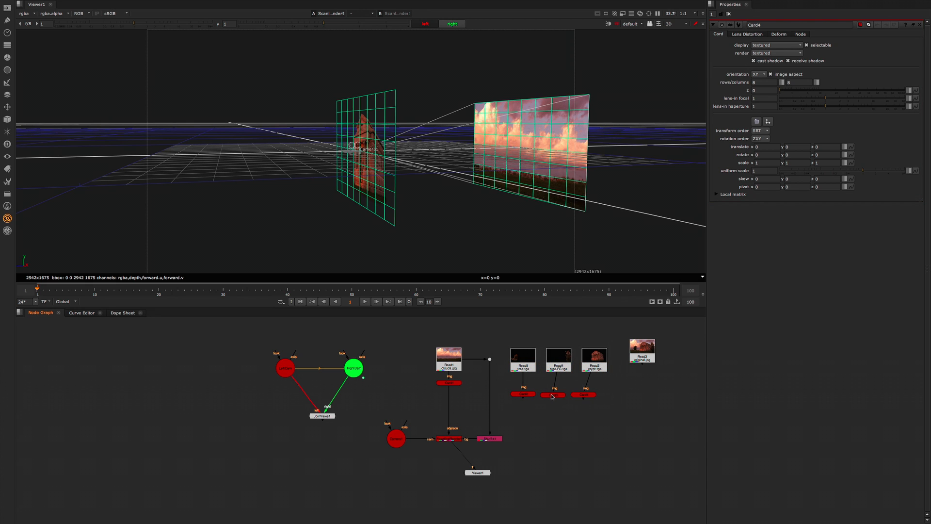
click(558, 395)
drag(587, 397, 597, 397)
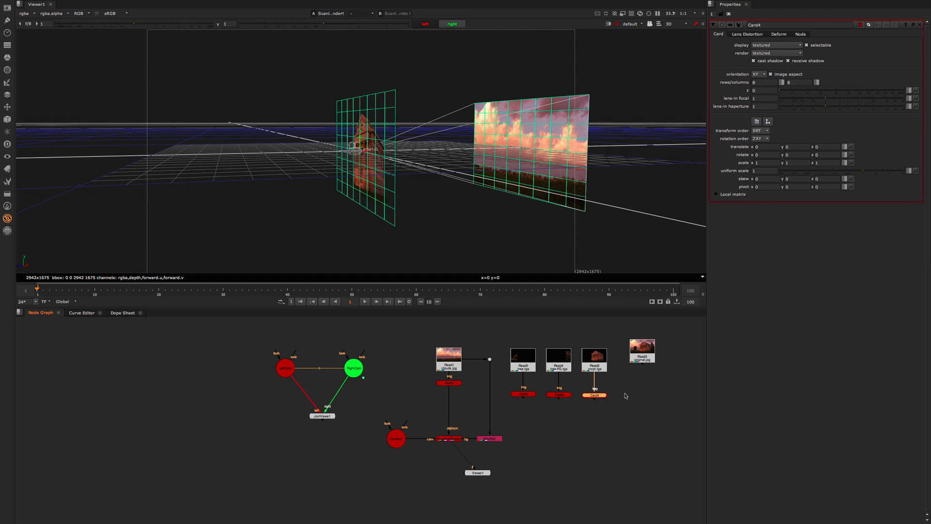
click(591, 416)
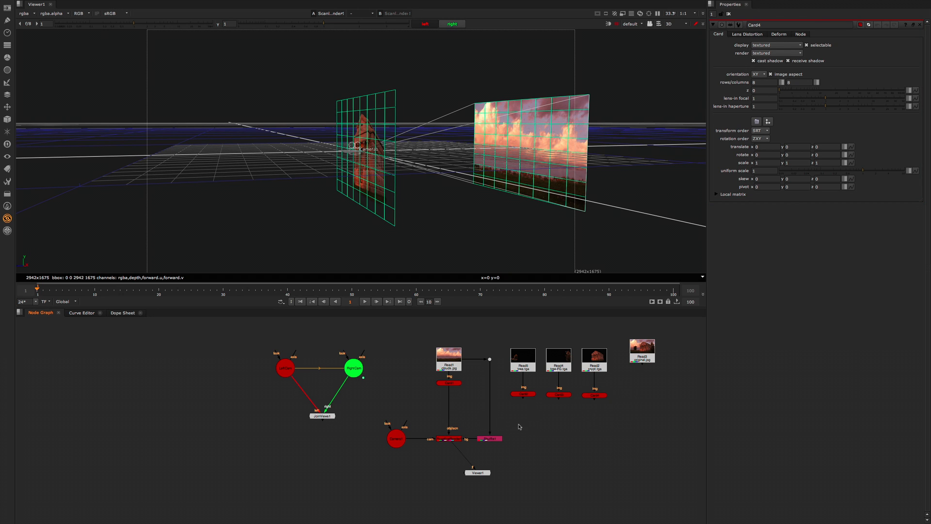
Step: View the original image from Read3 for reference, and return the viewer to the ScanlineRender output
click(650, 357)
key(2)
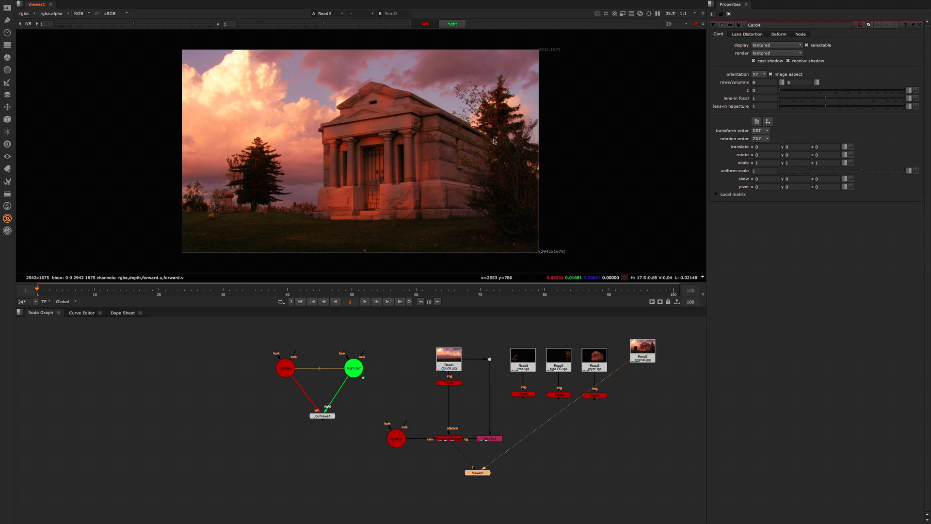
click(602, 453)
click(448, 439)
key(1)
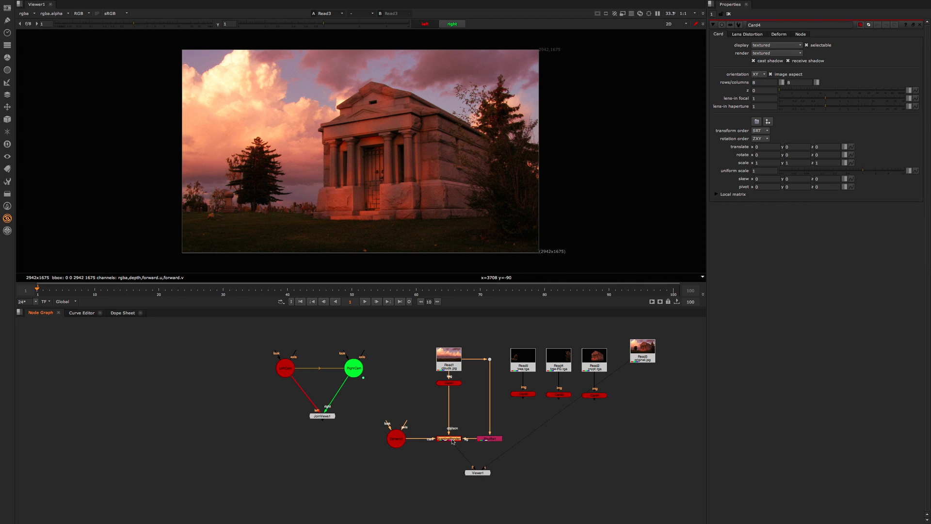
click(510, 435)
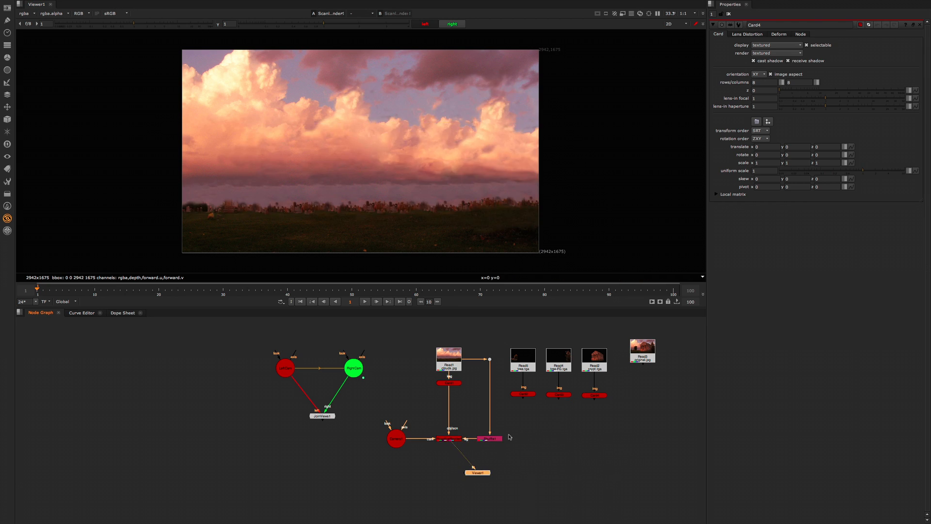
Step: View Card3 (tree-FG.tga) in 3D and set its z translate to -0.6
click(524, 395)
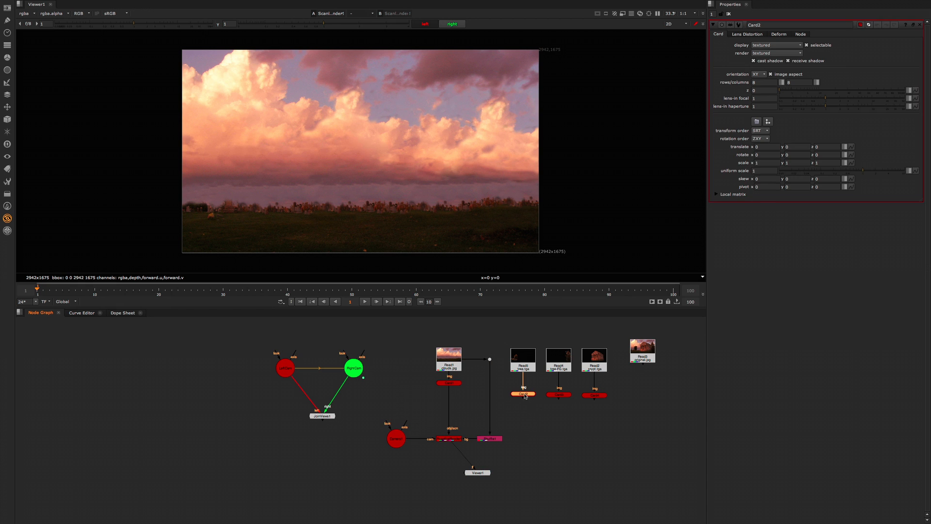
click(559, 394)
key(1)
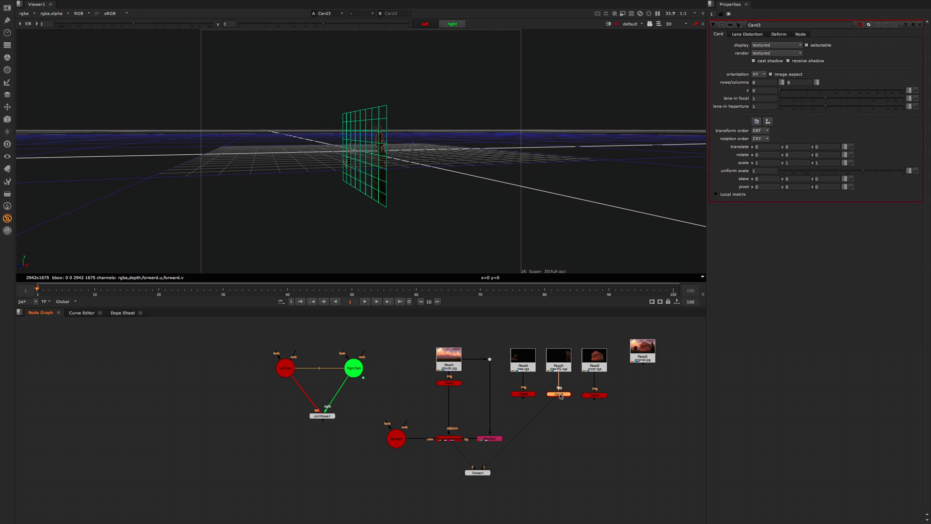
click(821, 146)
key(Return)
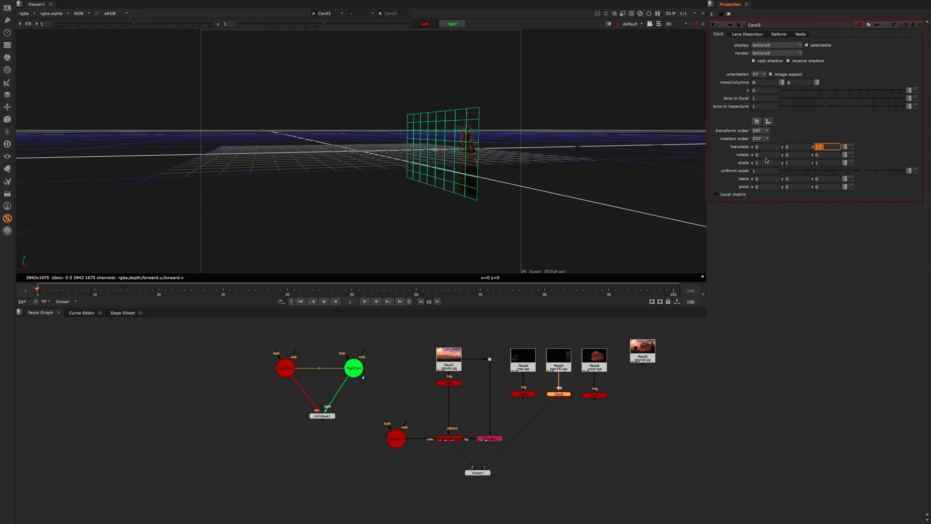
ctrl+drag(482, 210, 483, 264)
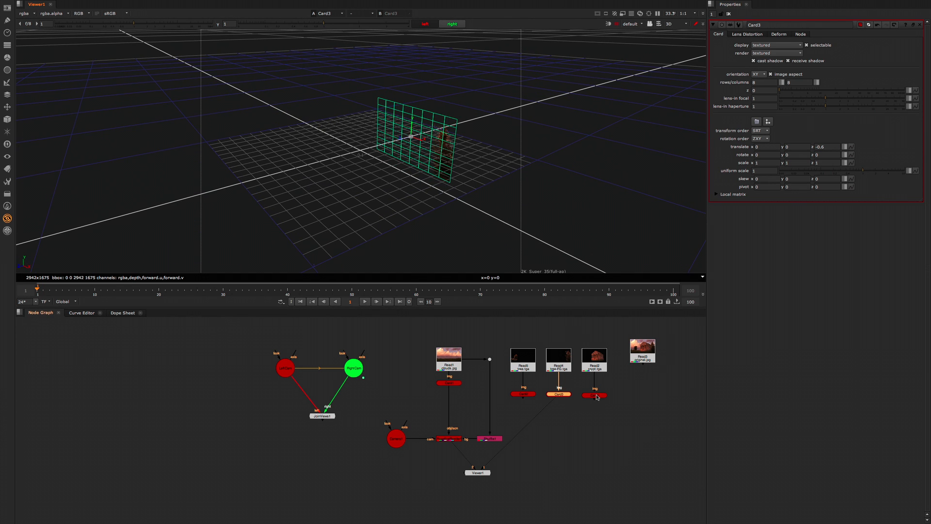
middle_drag(596, 395, 596, 395)
click(577, 426)
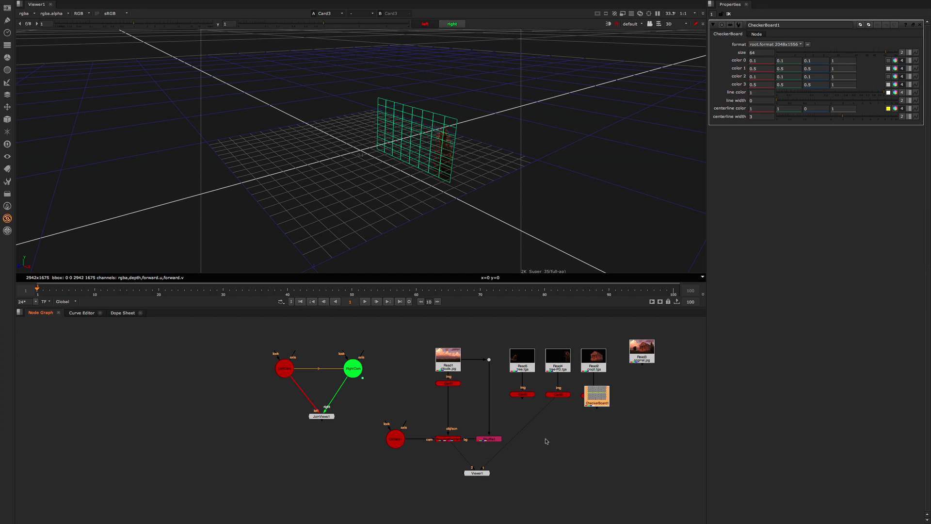
drag(601, 401, 629, 420)
key(Delete)
key(Tab)
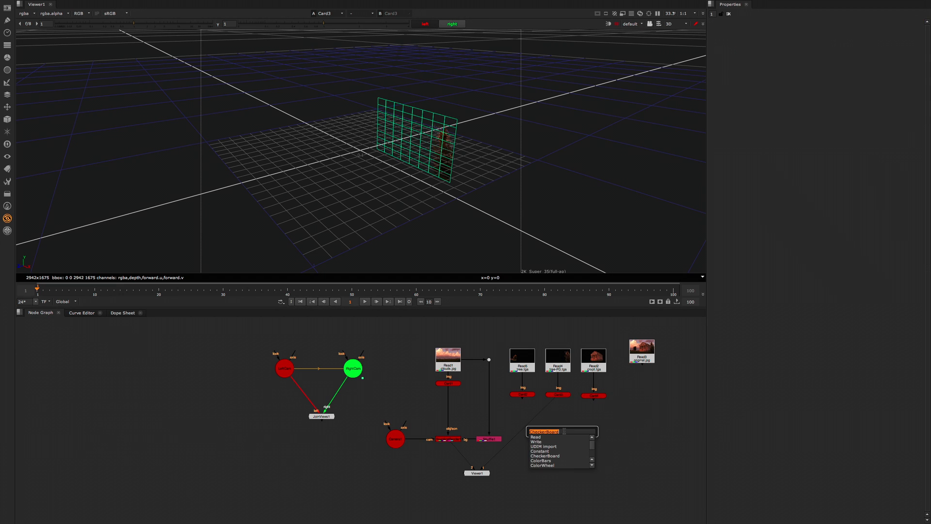
text(sce)
key(Return)
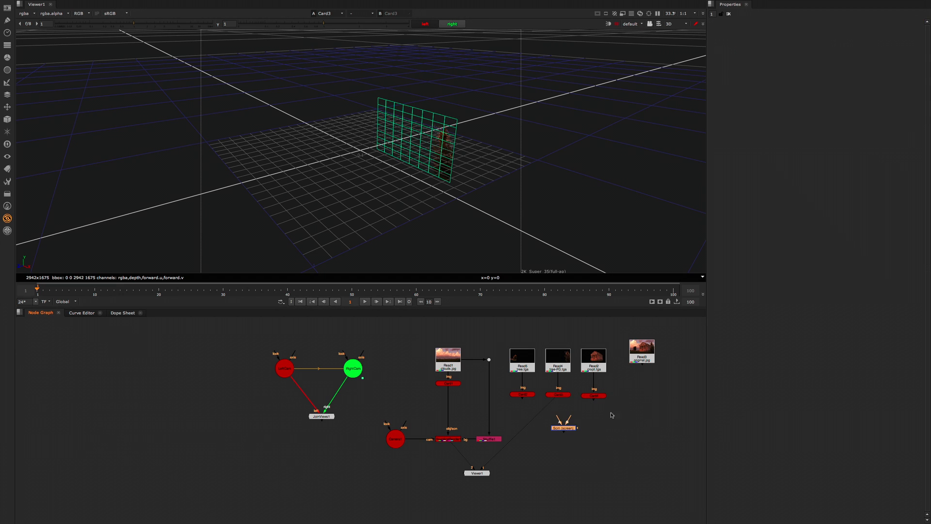
key(Delete)
Step: Add a Scene node and place it below the three tree and crypt cards
key(Tab)
text(scen)
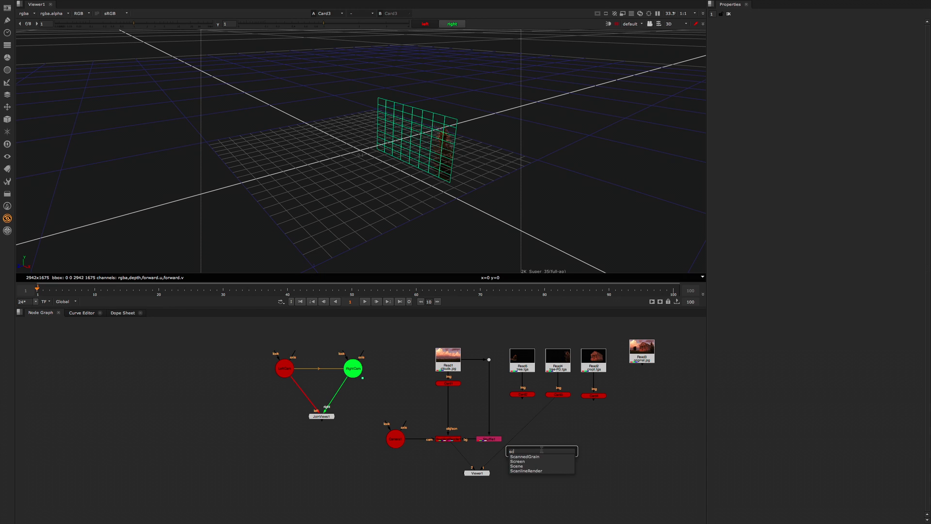
click(544, 457)
drag(608, 414, 544, 433)
Step: Connect all four Card nodes to the Scene node and feed the Scene into the ScanlineRender's obj/scn input
click(429, 386)
drag(409, 383, 649, 415)
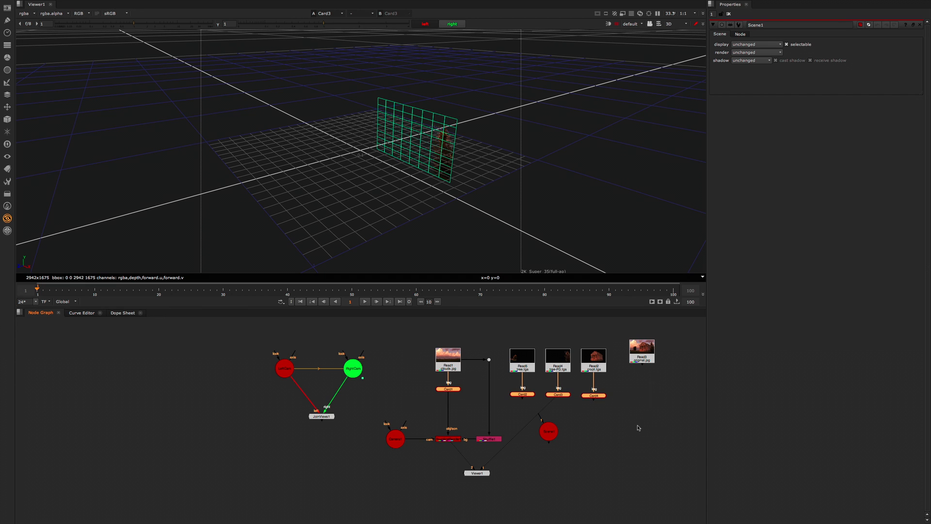
shift+click(551, 436)
key(y)
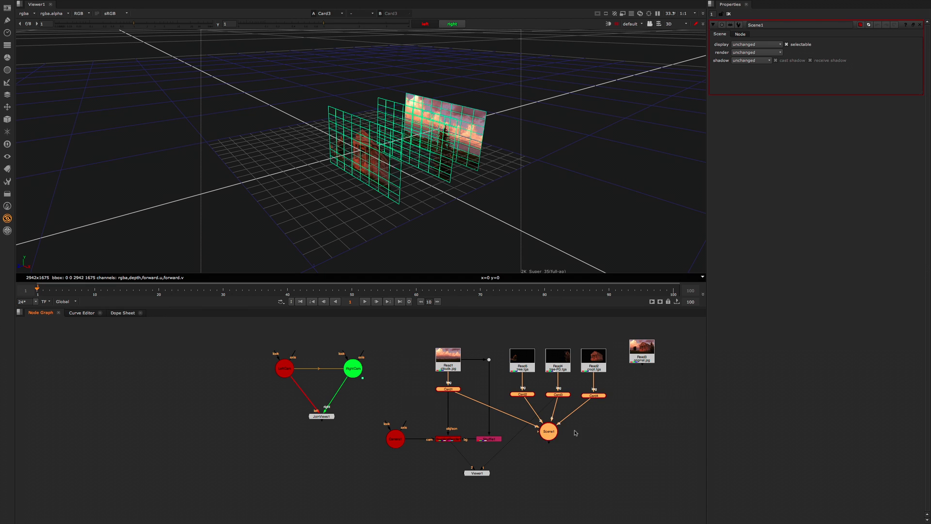
click(589, 432)
drag(449, 401, 546, 431)
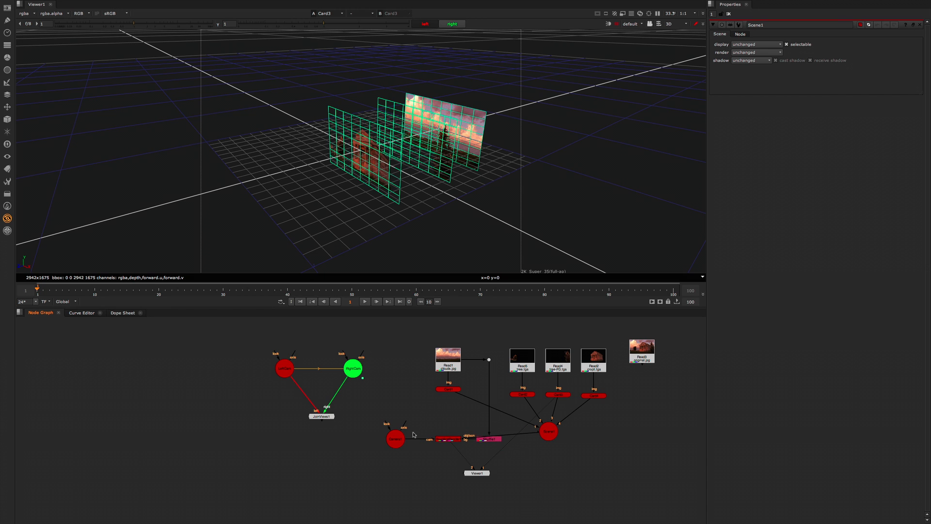
Step: Rearrange the render branch so the ScanlineRender sits below the Scene node, with the camera and Viewer lowered to match
drag(371, 425, 512, 487)
drag(496, 445, 555, 463)
click(532, 468)
drag(469, 434, 487, 443)
drag(410, 465, 431, 465)
click(591, 458)
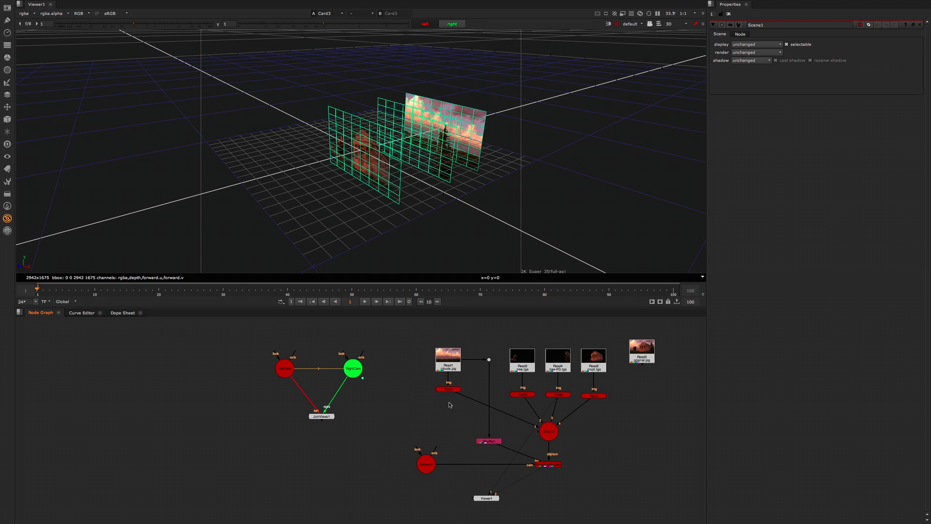
Step: View the ScanlineRender setup in 3D and inspect the camera and card positions from the side
click(549, 464)
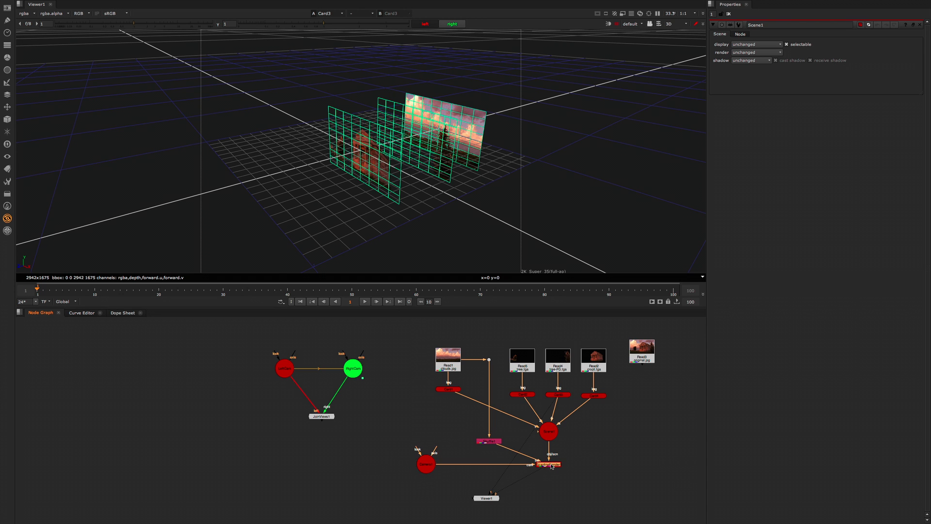
key(1)
click(488, 498)
drag(439, 213, 428, 228)
scroll(435, 215, down, 3)
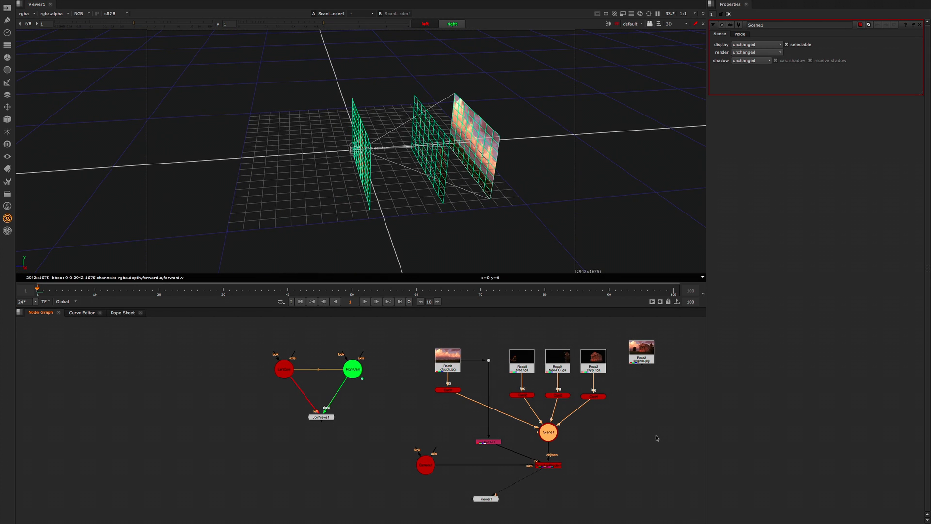
Step: Align the Scene node and the ScanlineRender vertically beneath Card3 (tree-FG.tga)
middle_drag(559, 432, 565, 431)
key(Tab)
key(Escape)
drag(566, 430, 575, 430)
drag(557, 468, 566, 467)
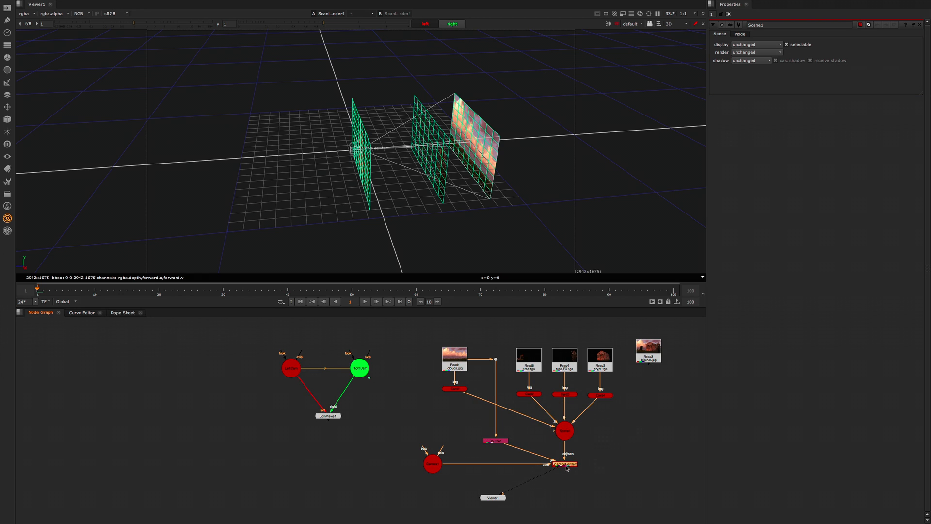
click(606, 442)
Step: Set the z translate of Card4 (crypt.tga) to -0.4
click(601, 395)
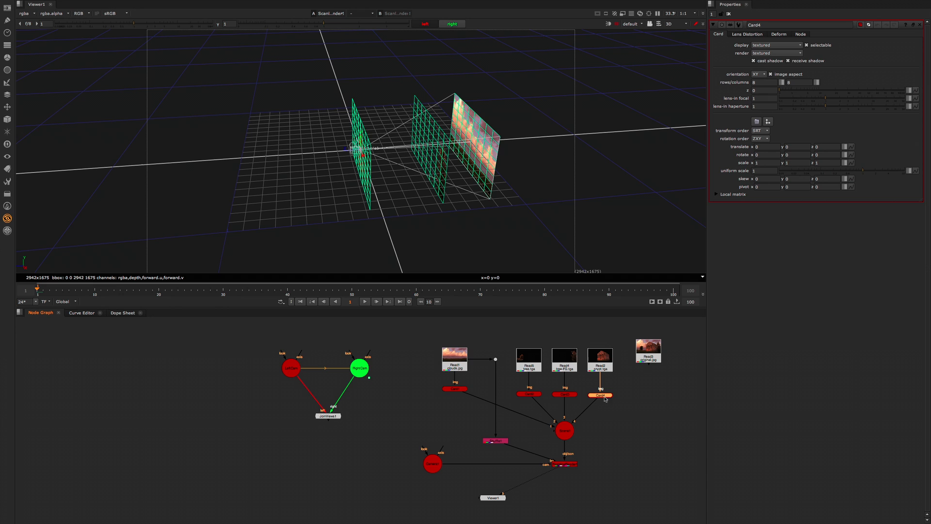
click(821, 147)
click(565, 394)
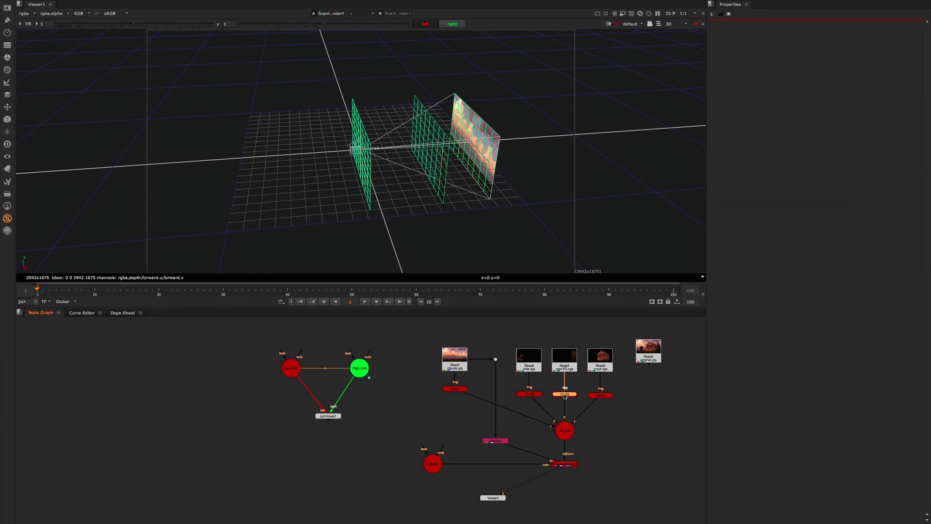
click(607, 396)
click(820, 147)
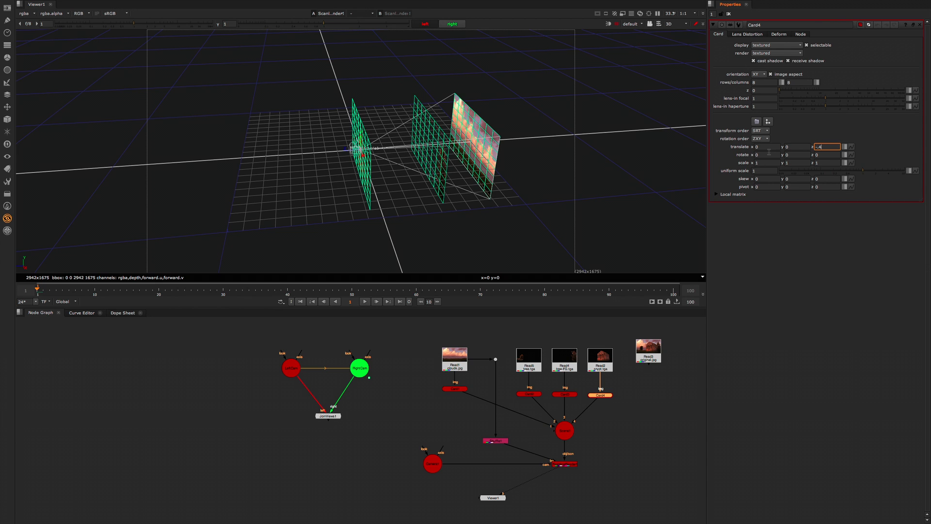
text(-.4)
key(Return)
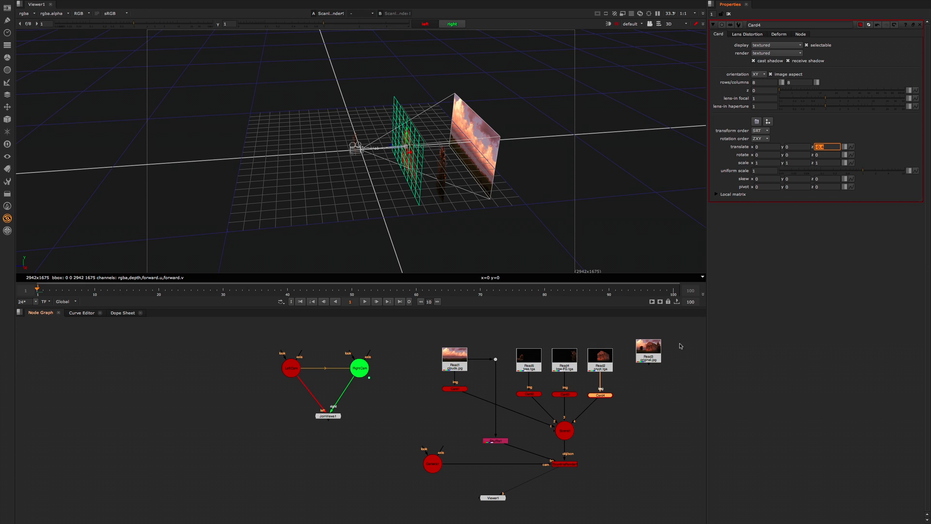
click(586, 408)
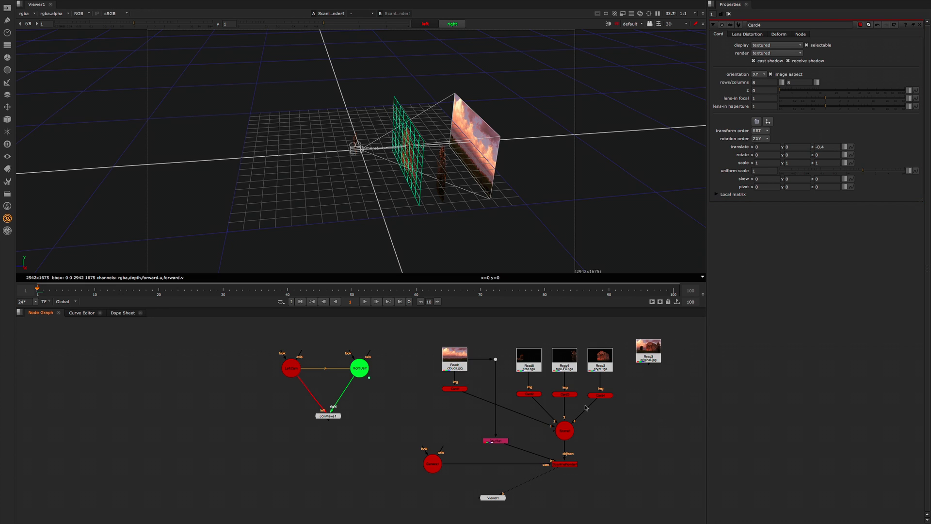
Step: Set the z translate of Card2 (tree.tga) to -0.2 and check the card spacing in the 3D view
click(527, 394)
click(816, 146)
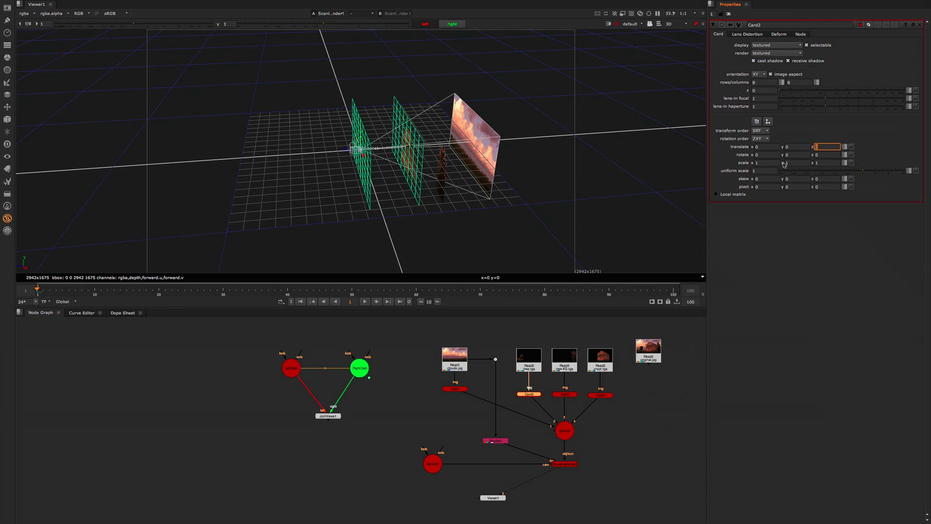
text(-0.2)
key(Return)
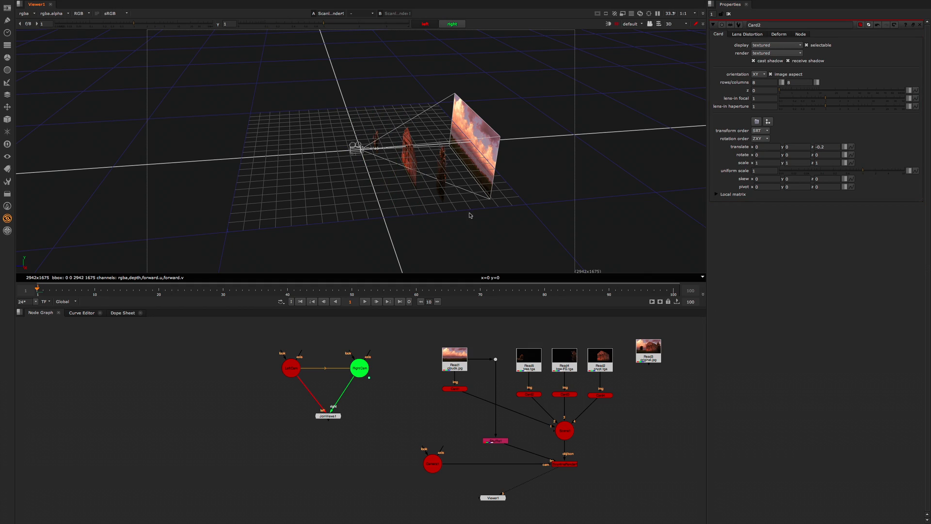
ctrl+drag(407, 227, 425, 160)
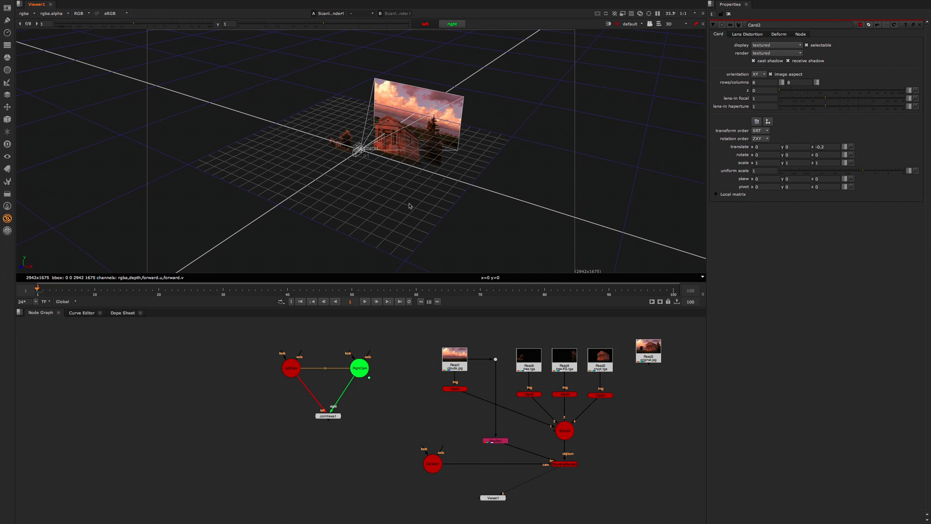
Step: Set the z translate of Card3 (tree-FG.tga) to -0.2
middle_drag(630, 447, 629, 447)
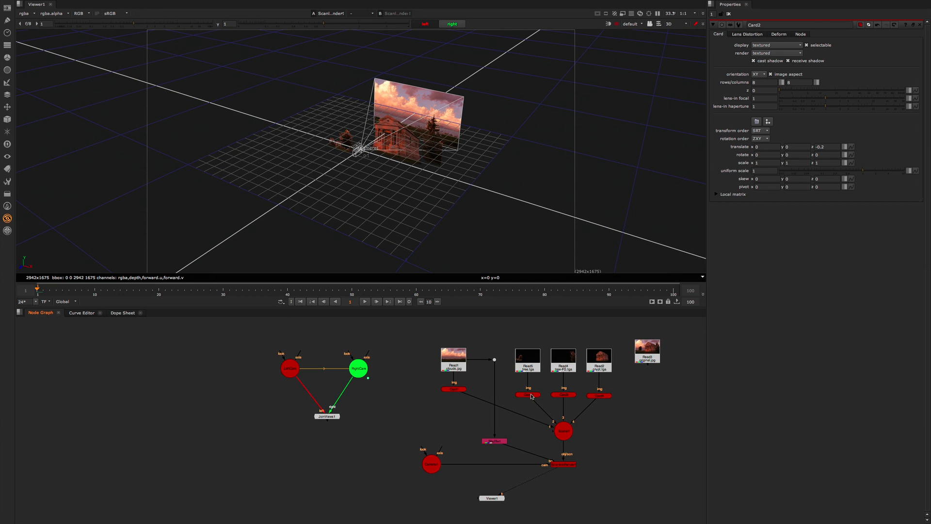
double_click(566, 393)
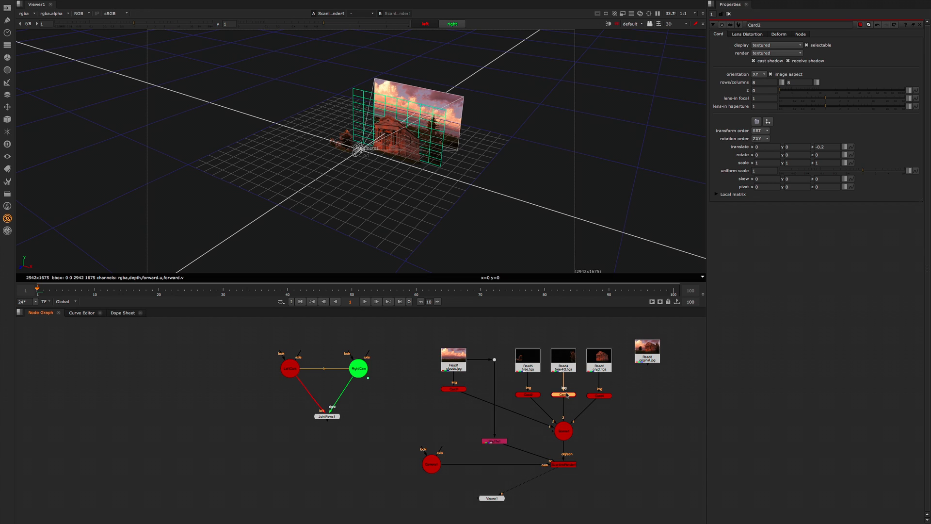
click(828, 146)
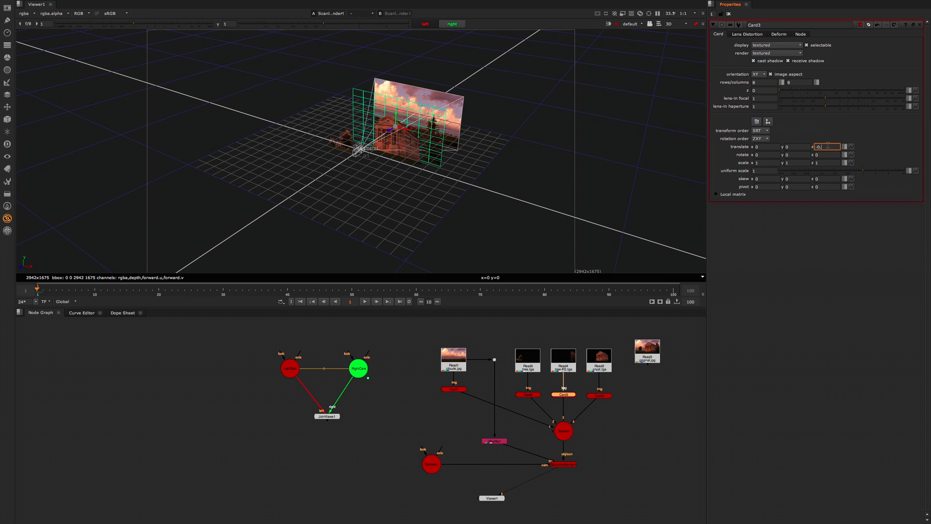
text(2)
key(Return)
Step: Set the z translate of Card2 (tree.tga) to -0.6 and check the layering from the side in 3D
double_click(525, 395)
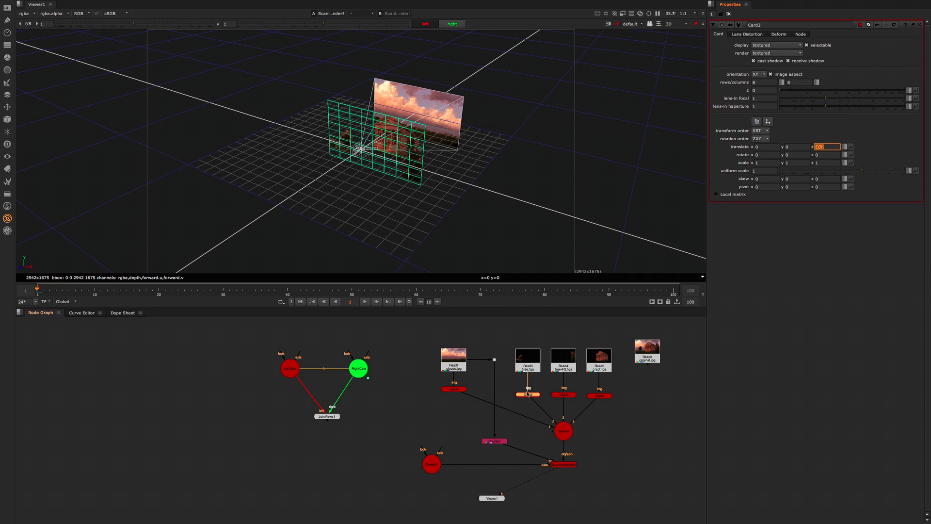
click(824, 147)
key(Return)
click(350, 230)
ctrl+drag(349, 230, 398, 171)
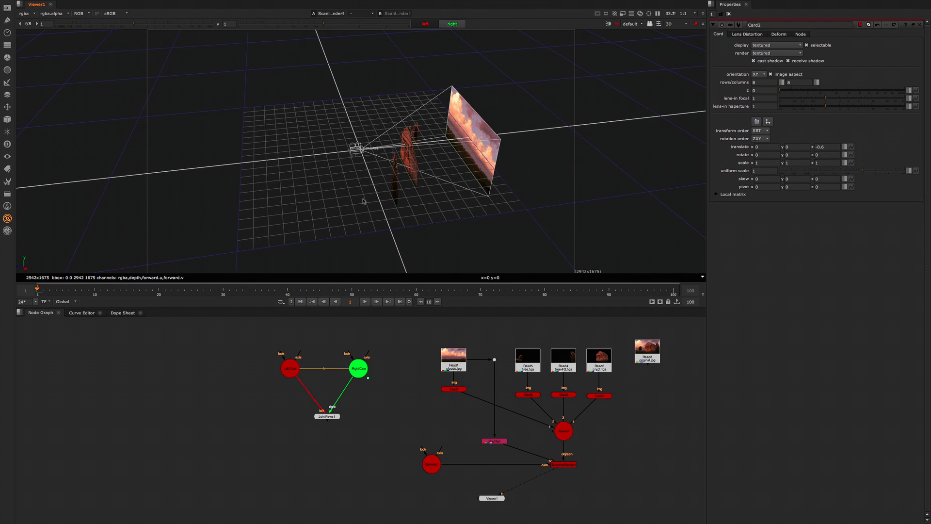
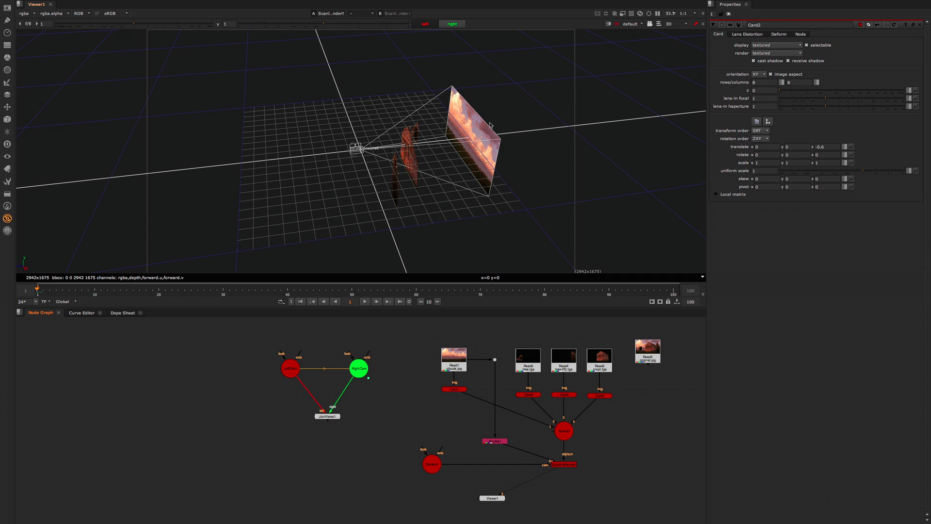
Step: Set the uniform scale of Card4 (crypt.tga) to 0.4
ctrl+drag(485, 183, 459, 181)
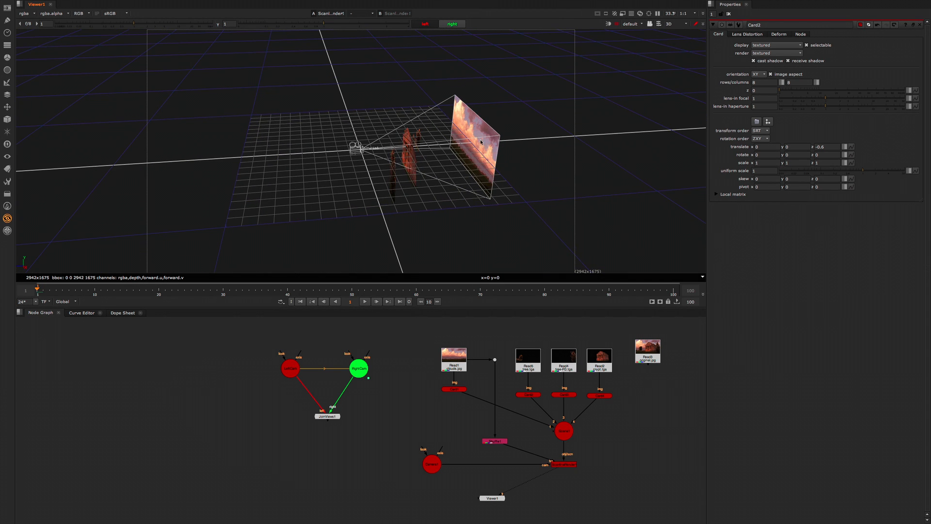
double_click(602, 396)
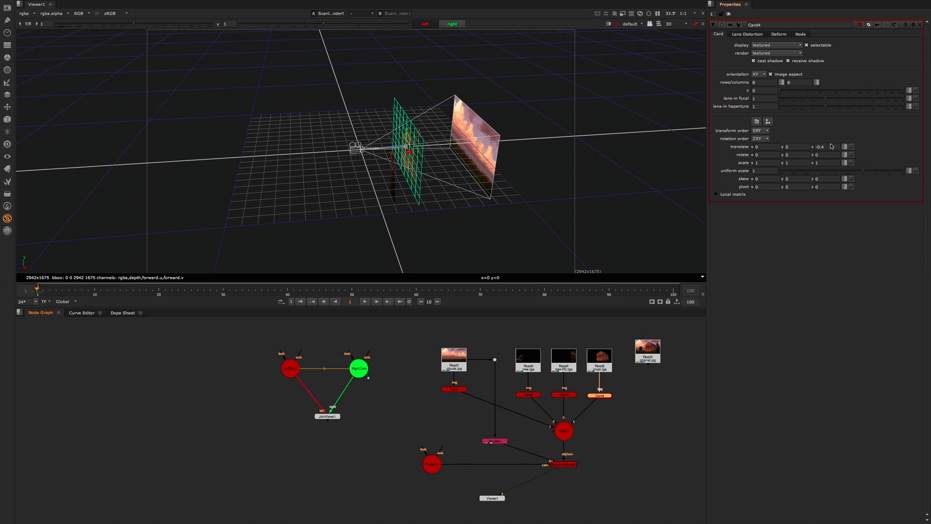
click(759, 172)
key(Return)
click(642, 411)
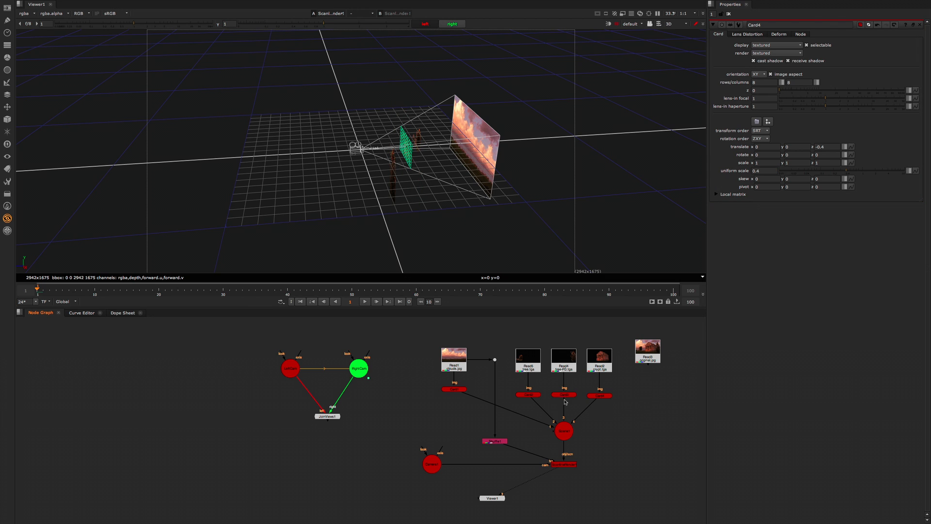
Step: Set the uniform scale of Card3 (tree-FG.tga) to 0.2
click(564, 394)
click(764, 170)
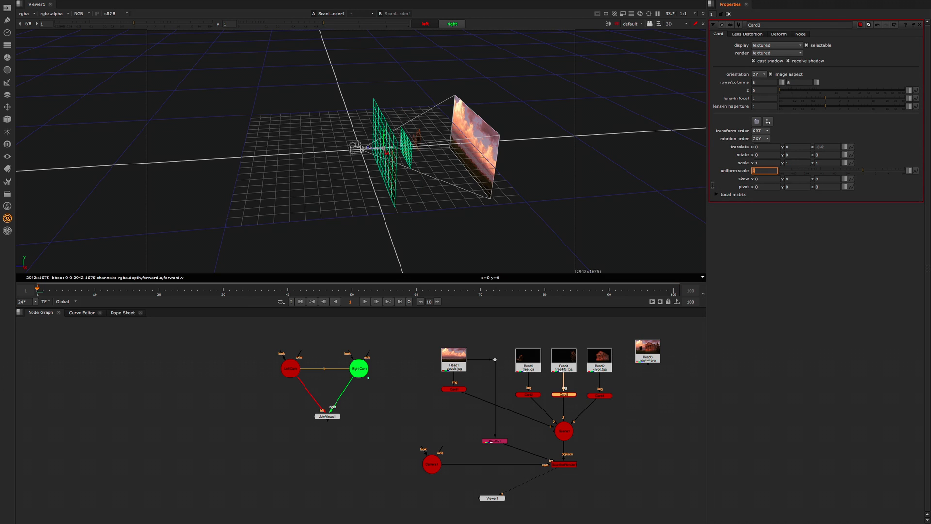
key(Return)
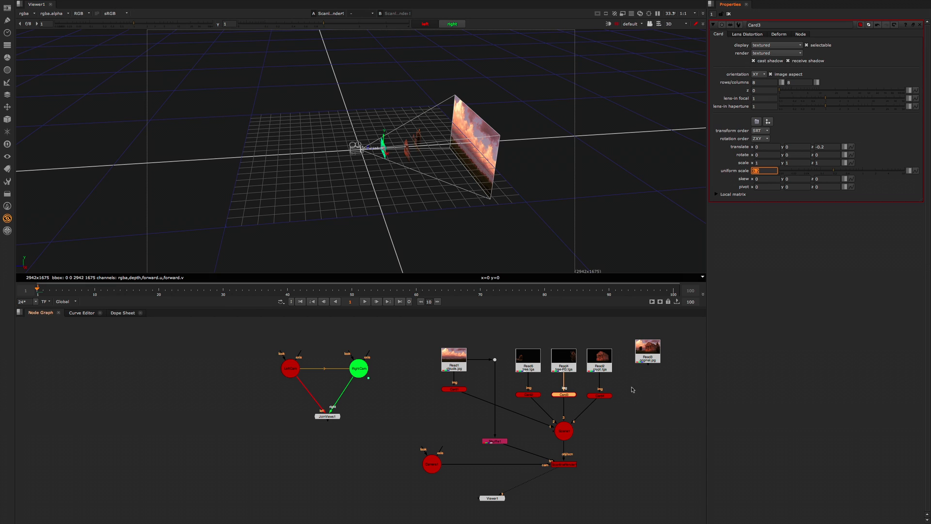
Step: Set the uniform scale of Card2 (tree.tga) to 0.6
click(596, 405)
click(533, 396)
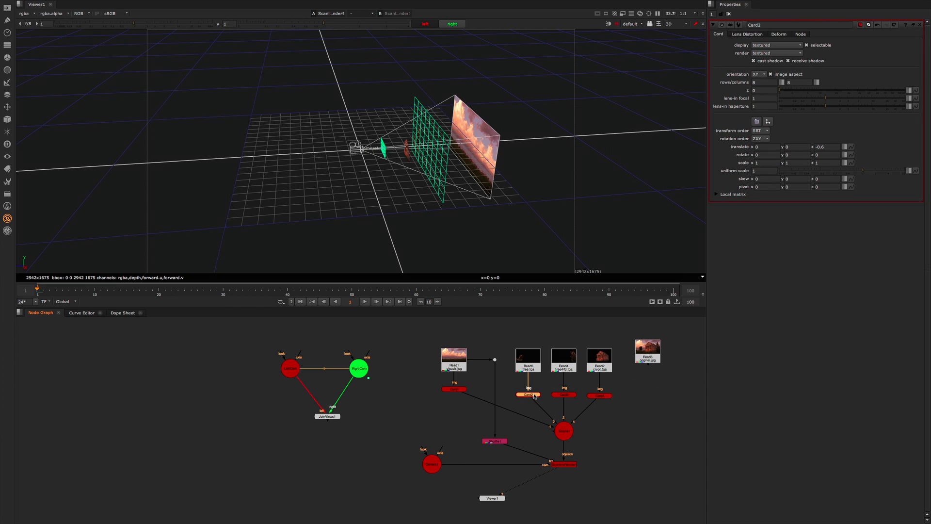
click(772, 170)
text(.6)
key(Return)
Step: Select all four cards and examine their scaled layering against the camera's field of view in 3D
click(456, 237)
ctrl+drag(456, 237, 450, 195)
scroll(461, 177, up, 6)
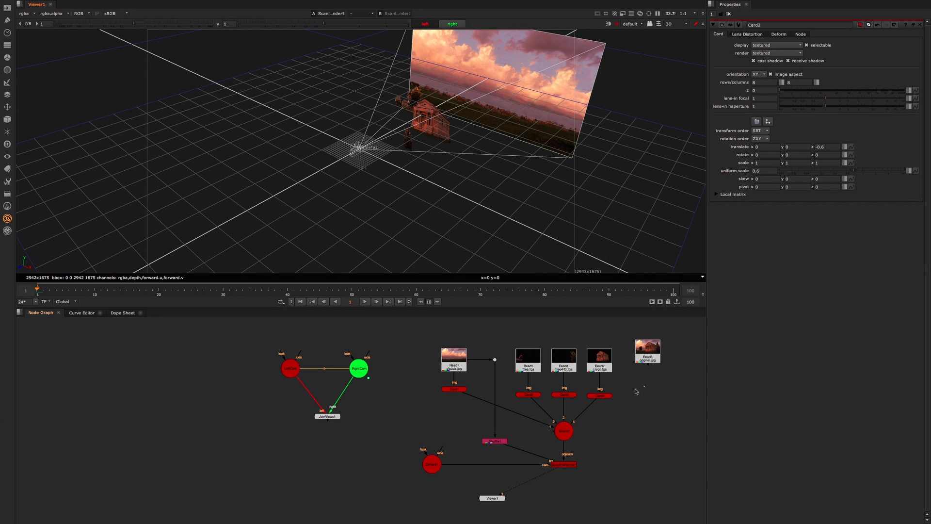
drag(644, 386, 416, 412)
ctrl+drag(326, 191, 540, 45)
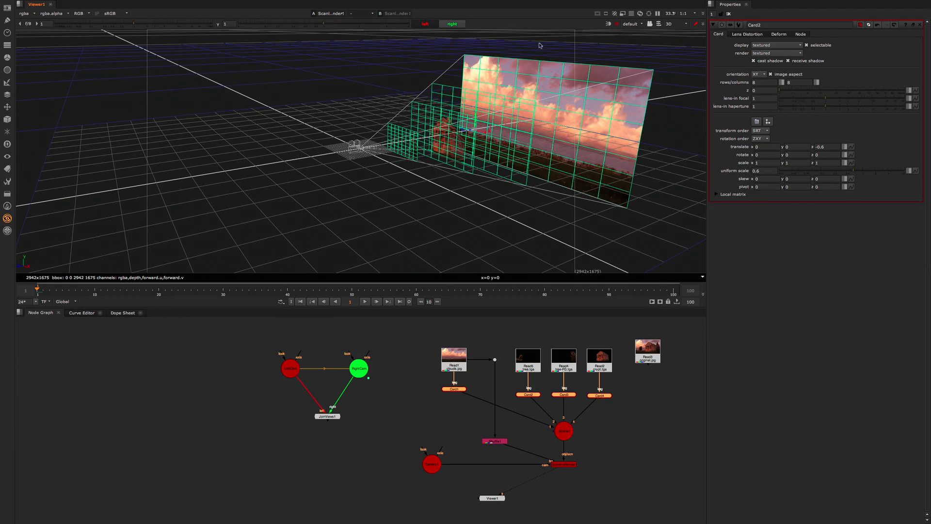
Step: Look through the projection camera with the 3D view locked to it and check how the cards line up
click(632, 24)
click(636, 35)
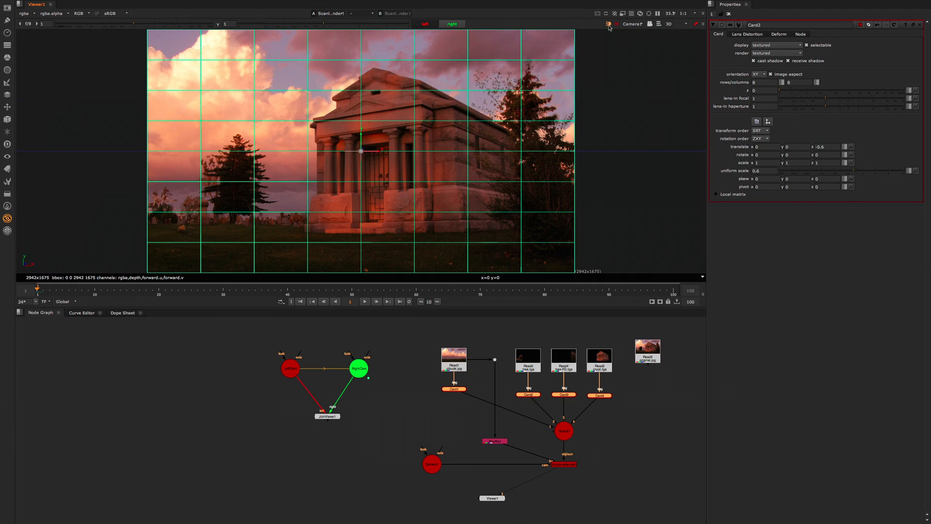
click(650, 24)
click(586, 159)
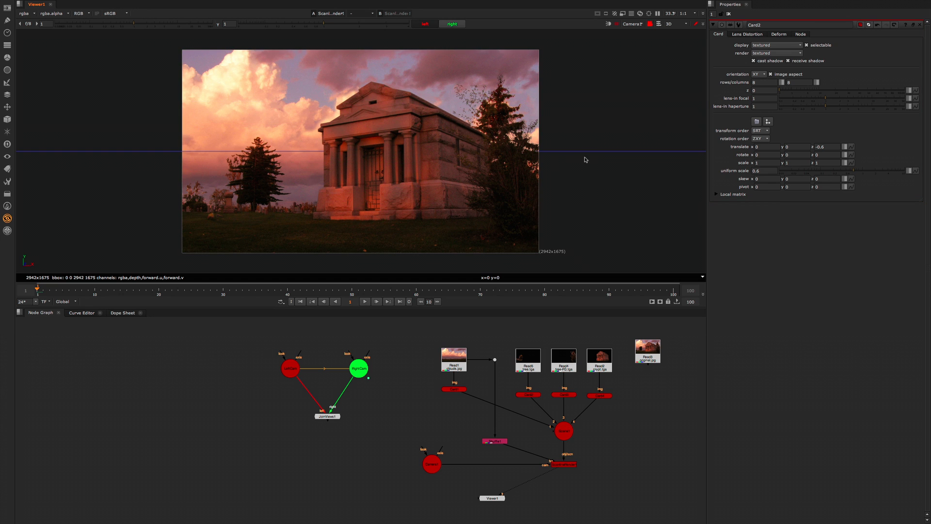
scroll(548, 176, down, 3)
scroll(511, 183, up, 3)
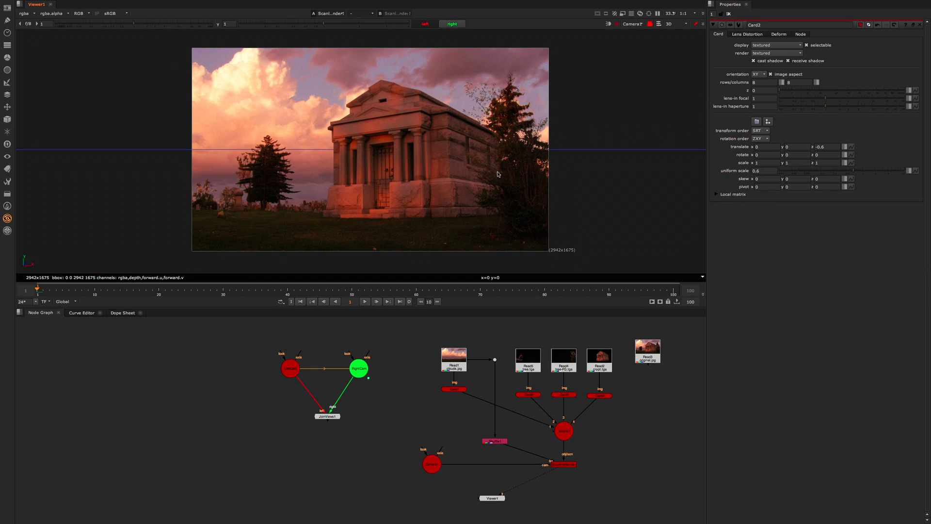
middle_drag(469, 189, 435, 183)
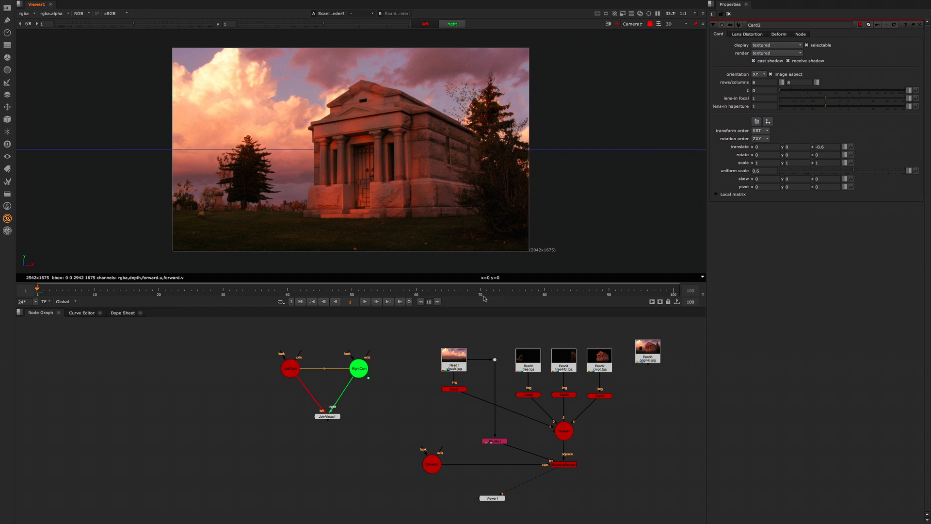
Step: Tidy the node graph by aligning the original.jpg Read with the other Reads and placing Viewer1 below the ScanlineRender
middle_drag(623, 429, 586, 426)
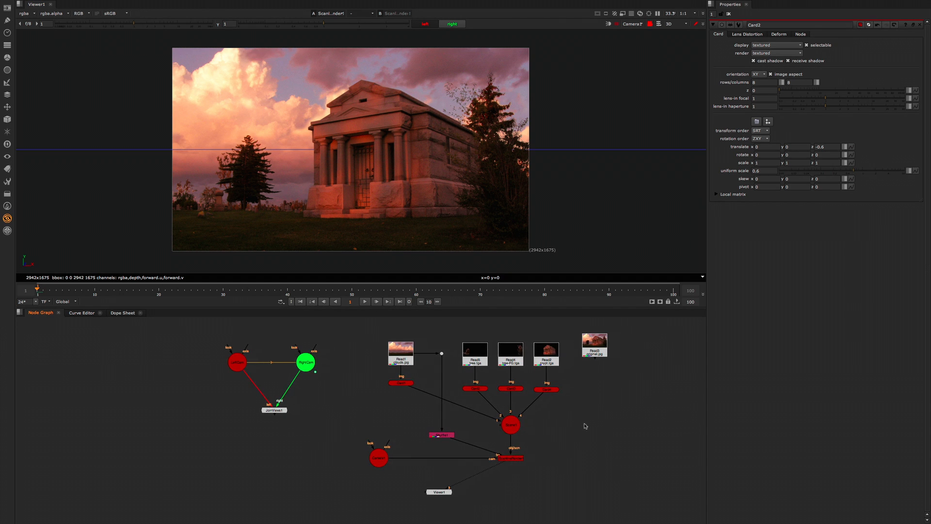
drag(595, 349, 611, 359)
click(511, 458)
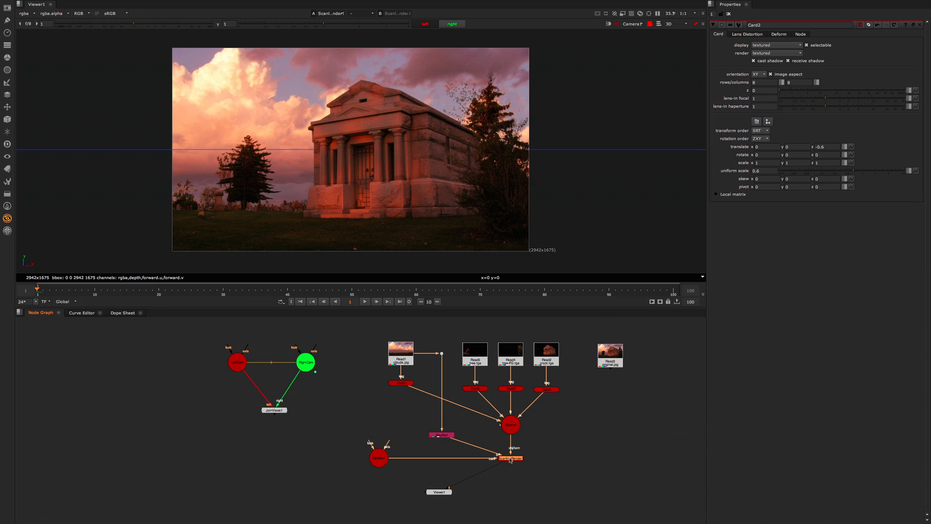
click(447, 491)
drag(456, 495, 519, 490)
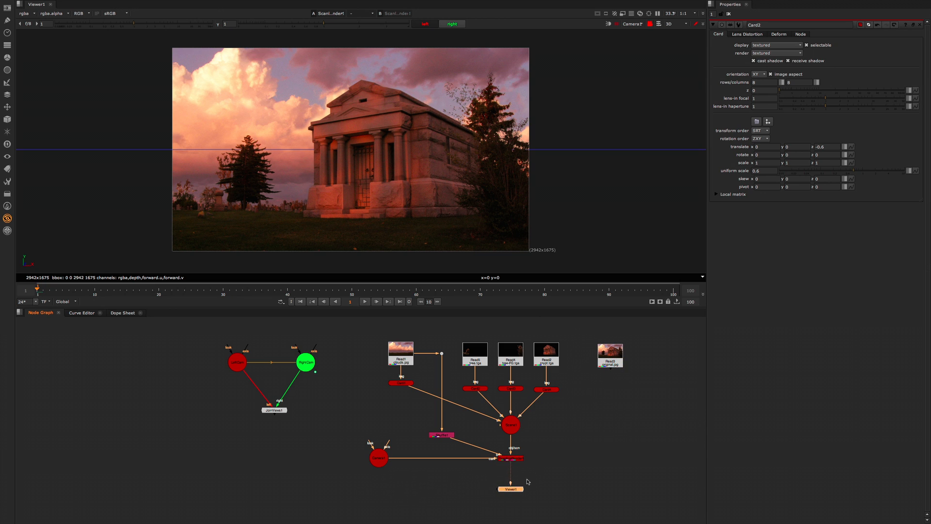
drag(559, 452, 509, 458)
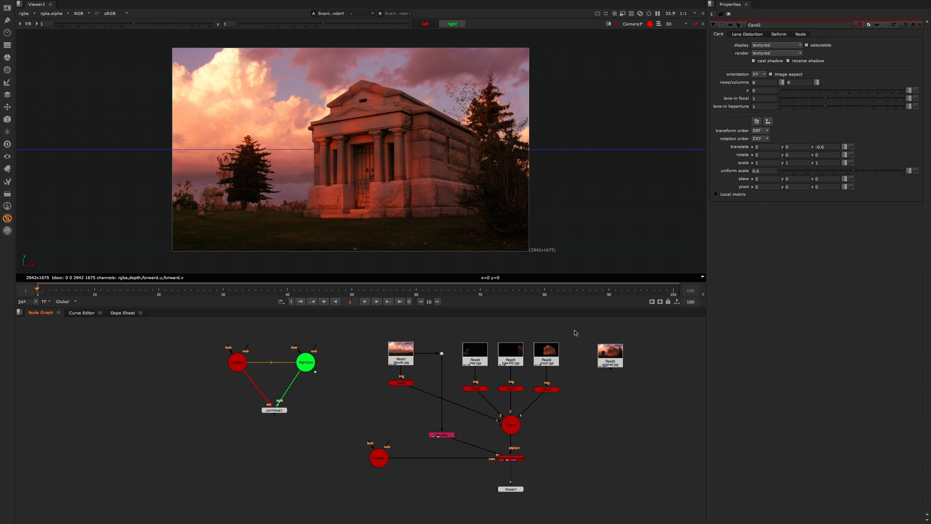
drag(576, 332, 455, 382)
click(401, 360)
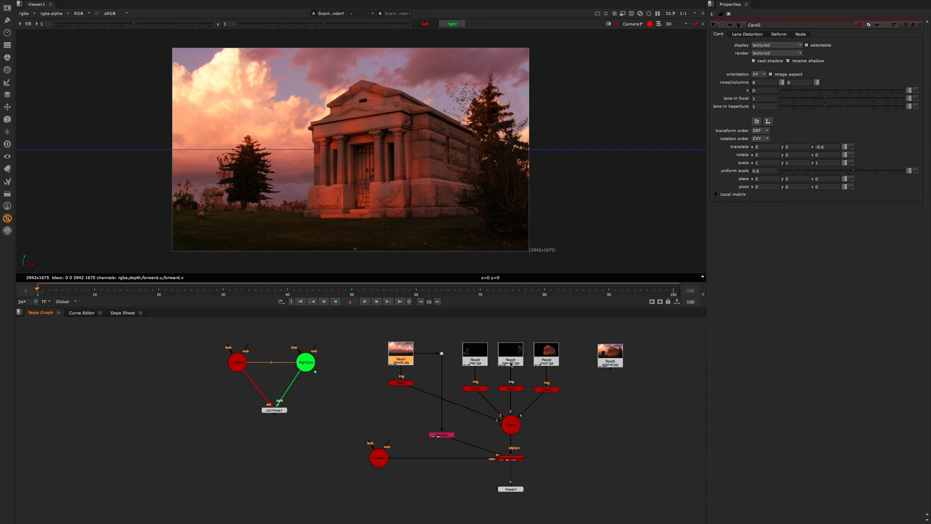
drag(448, 330, 558, 388)
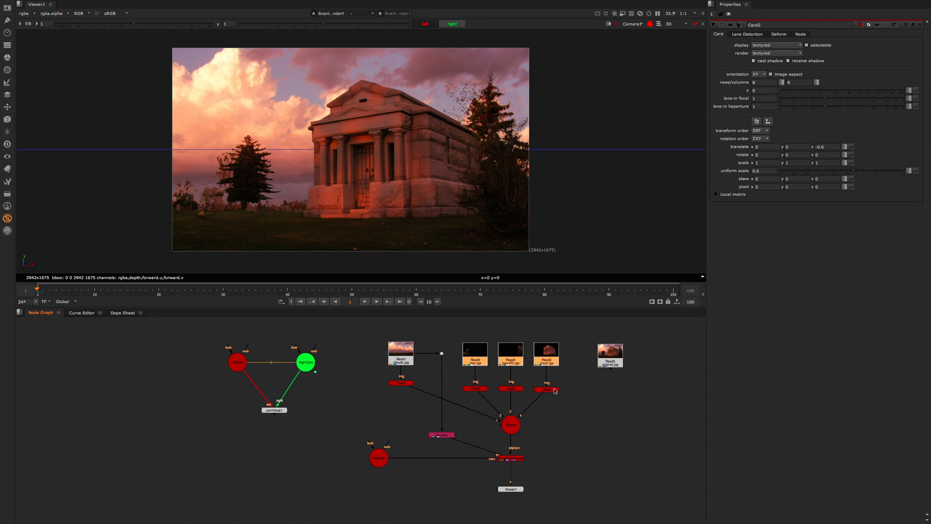
shift+click(405, 356)
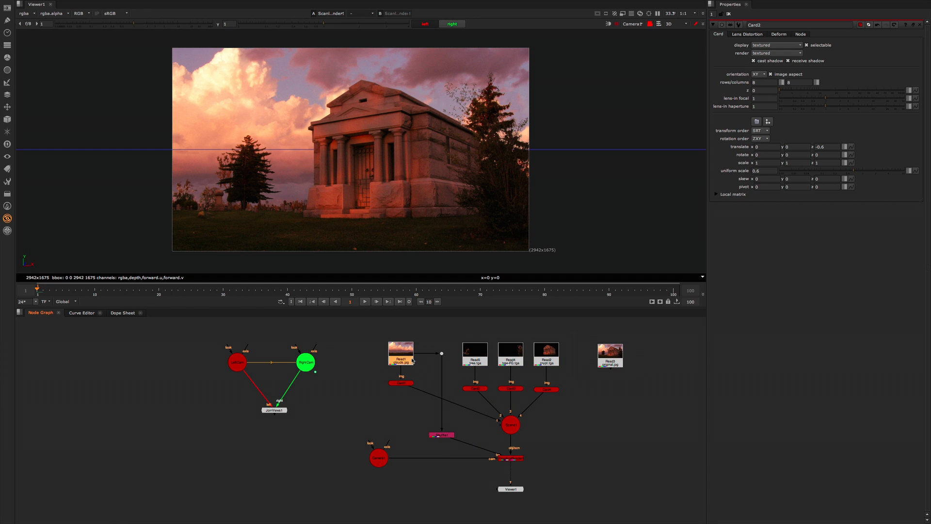
click(475, 359)
click(511, 359)
click(546, 361)
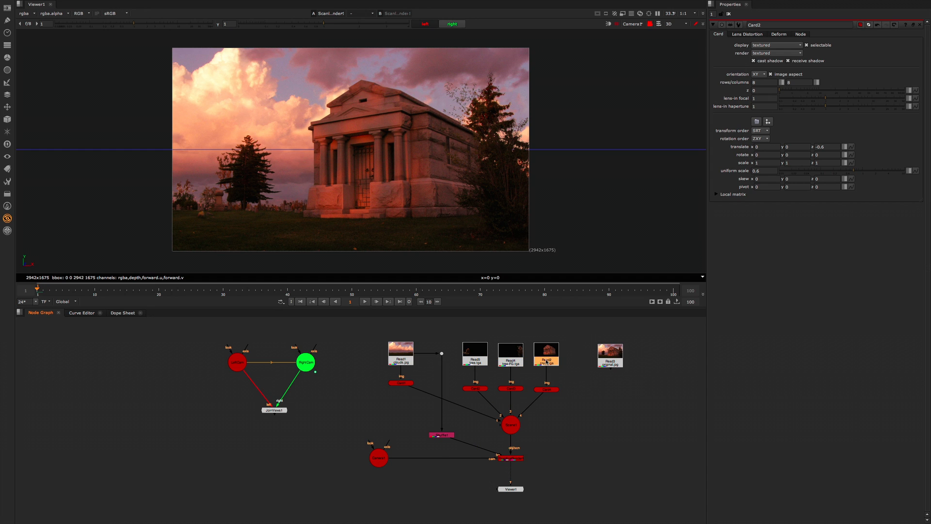
drag(582, 332, 455, 380)
click(462, 375)
scroll(462, 374, up, 4)
scroll(462, 373, down, 3)
middle_drag(388, 340, 365, 347)
key(Tab)
key(Escape)
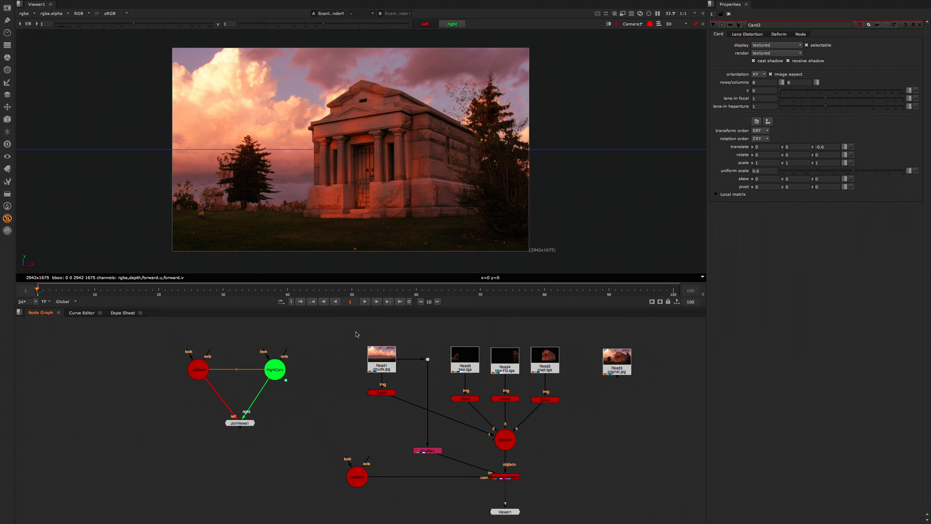
Step: Duplicate the four clouds, tree, tree-FG and crypt Read nodes into an empty graph area and delete the copied Dot
drag(346, 349, 581, 388)
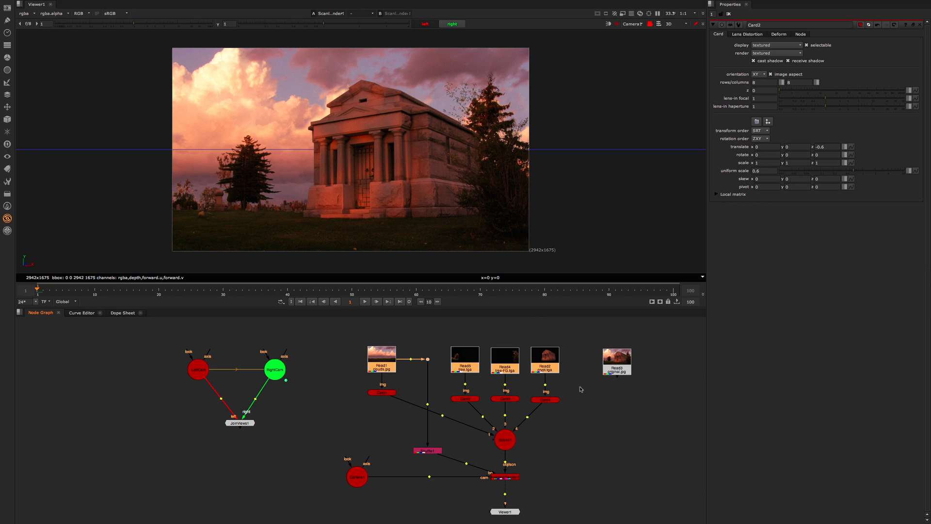
click(630, 408)
key(ctrl+v)
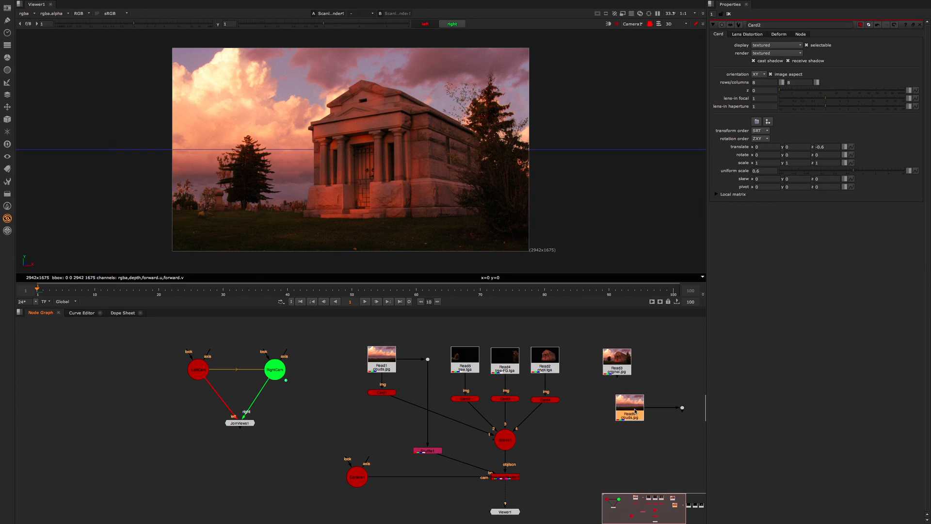
drag(669, 387, 512, 409)
scroll(689, 400, down, 3)
key(Tab)
key(Escape)
key(Delete)
Step: Merge the copied tree.tga over the copied clouds plate and compare the merge with the plain clouds in the viewer
click(466, 409)
key(m)
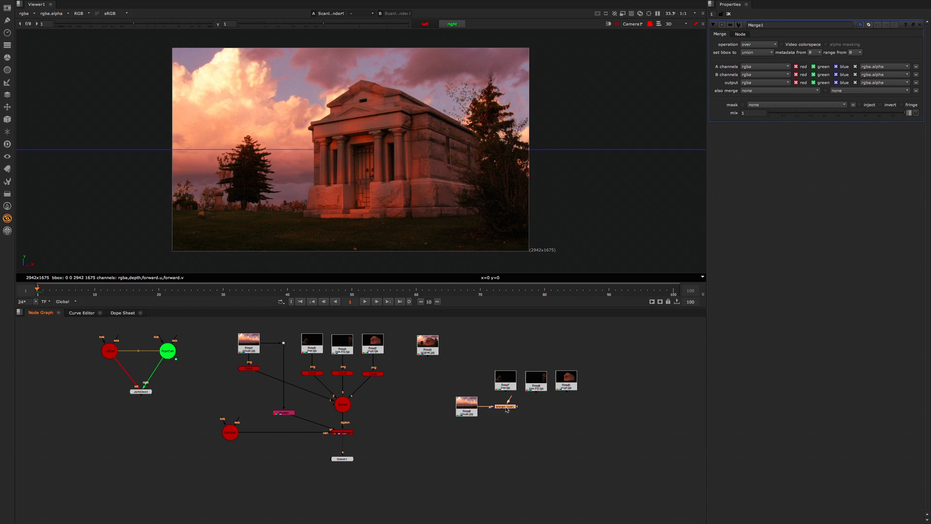
key(c)
key(Delete)
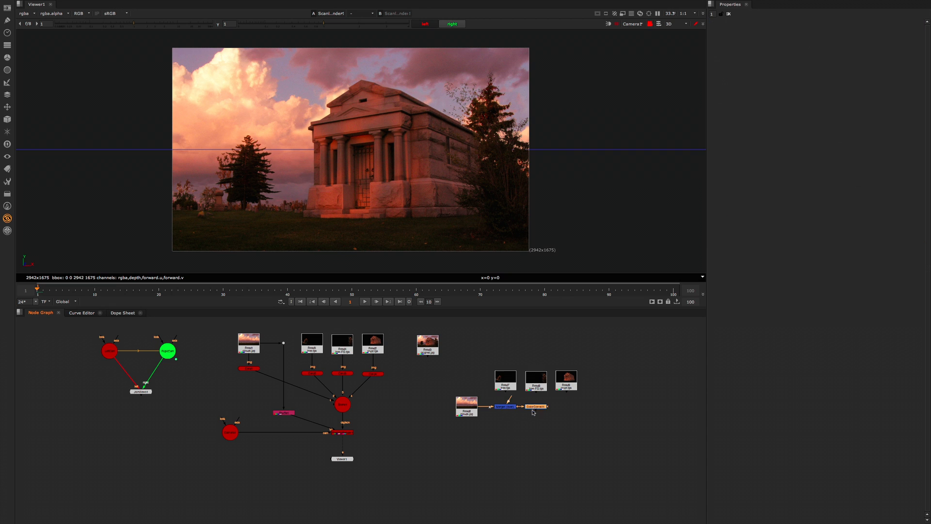
drag(510, 399, 506, 391)
key(2)
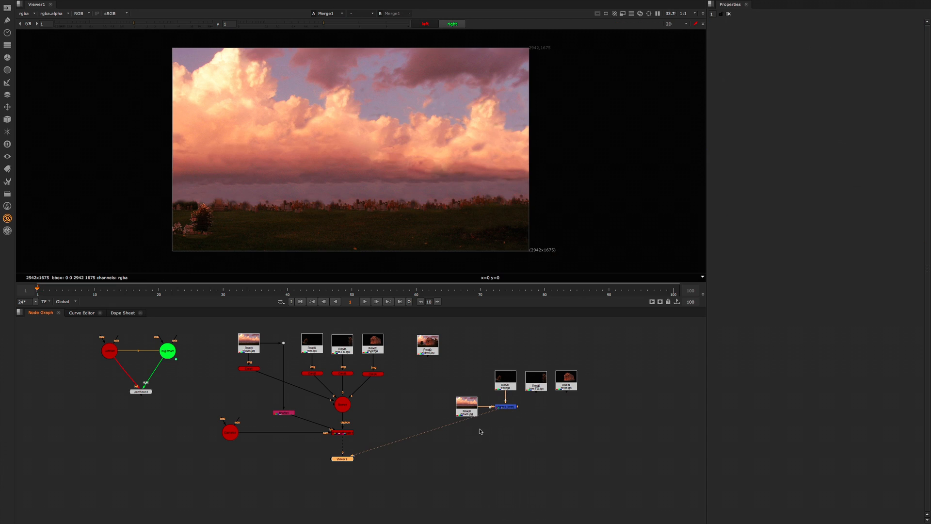
drag(347, 459, 510, 447)
click(466, 406)
key(2)
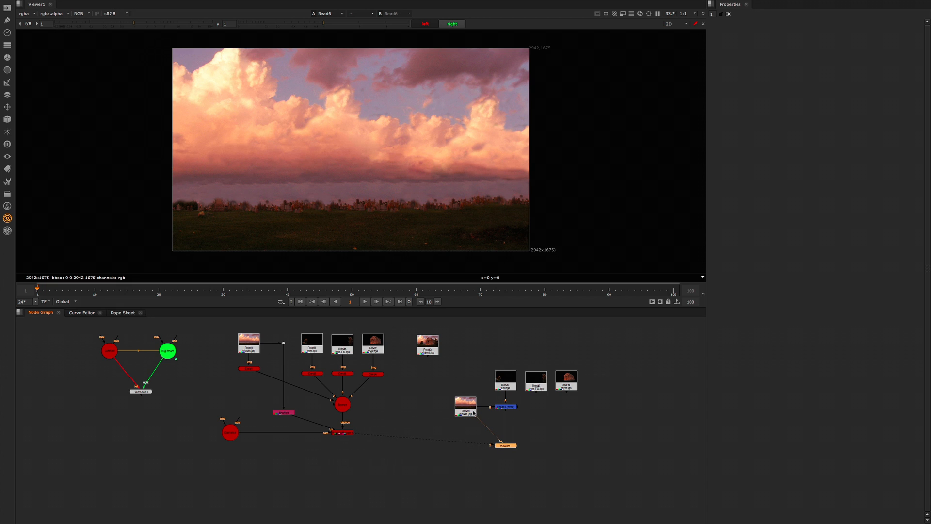
click(507, 407)
key(2)
Step: Insert a Reformat node below the copied tree.tga and set its output format to 2942x1675
drag(512, 388, 509, 373)
key(Tab)
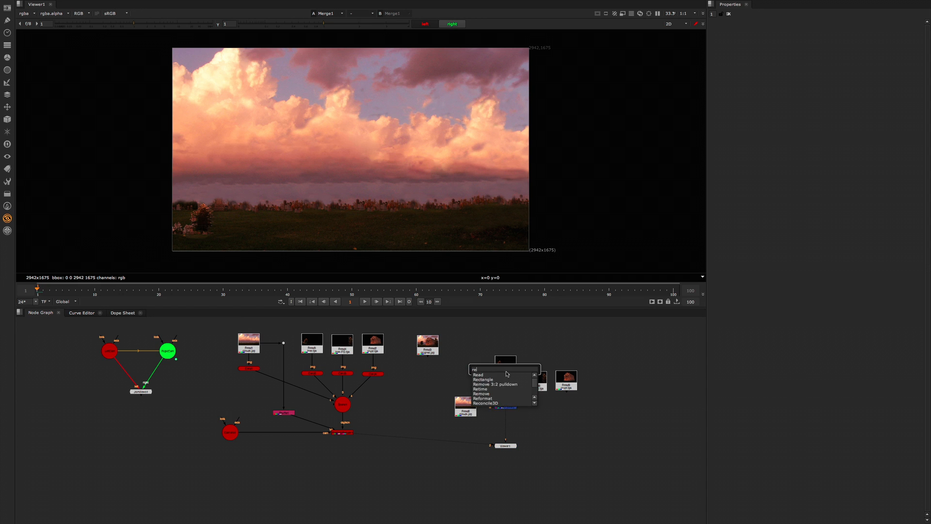
text(ref)
key(Return)
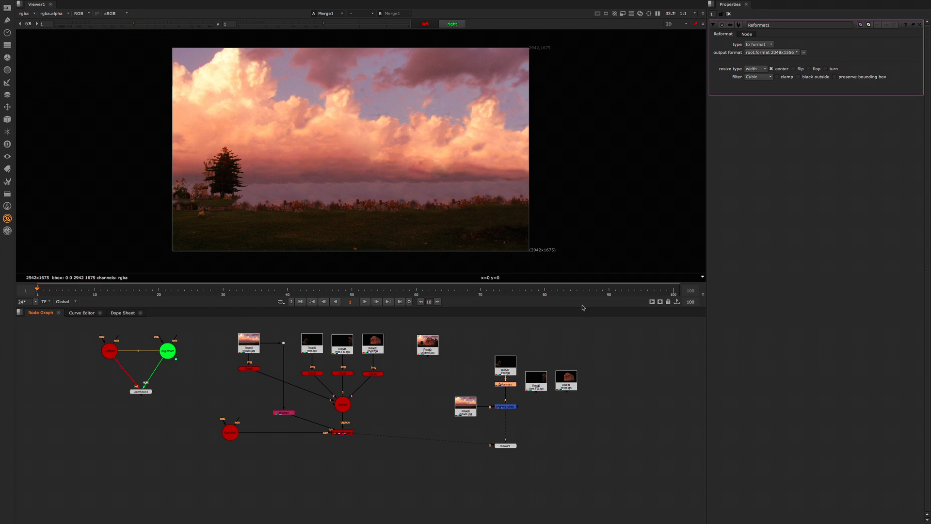
click(784, 52)
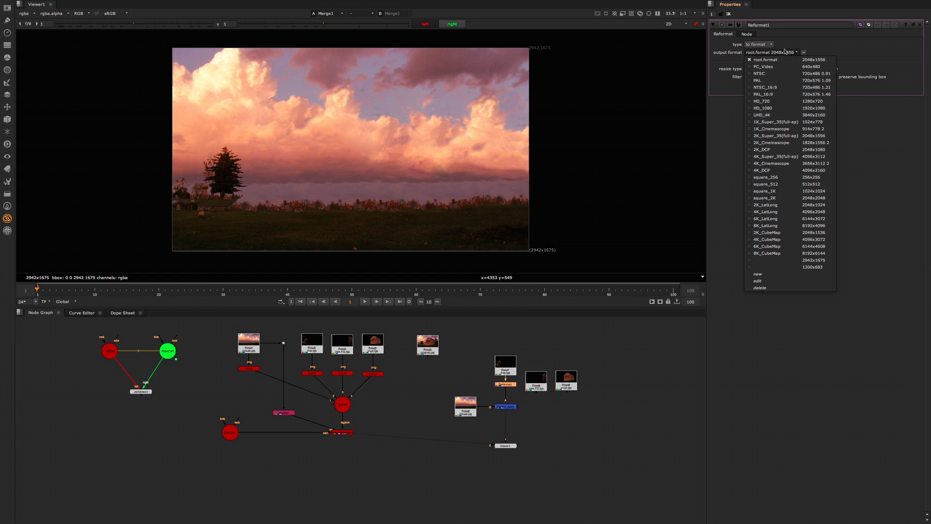
click(797, 263)
click(596, 369)
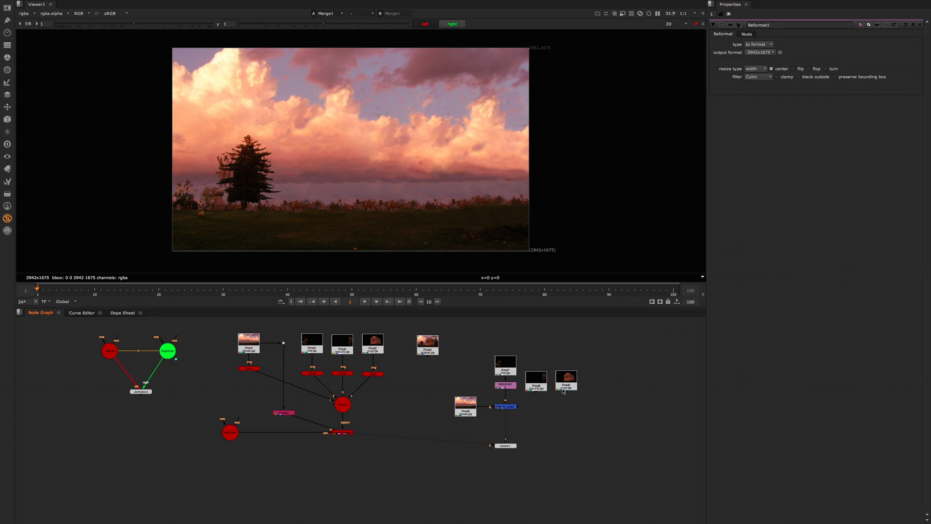
Step: Line up the copied tree-FG.tga and crypt.tga Reads and put a clone of the Reformat node under each
drag(542, 384, 545, 376)
drag(567, 377, 577, 363)
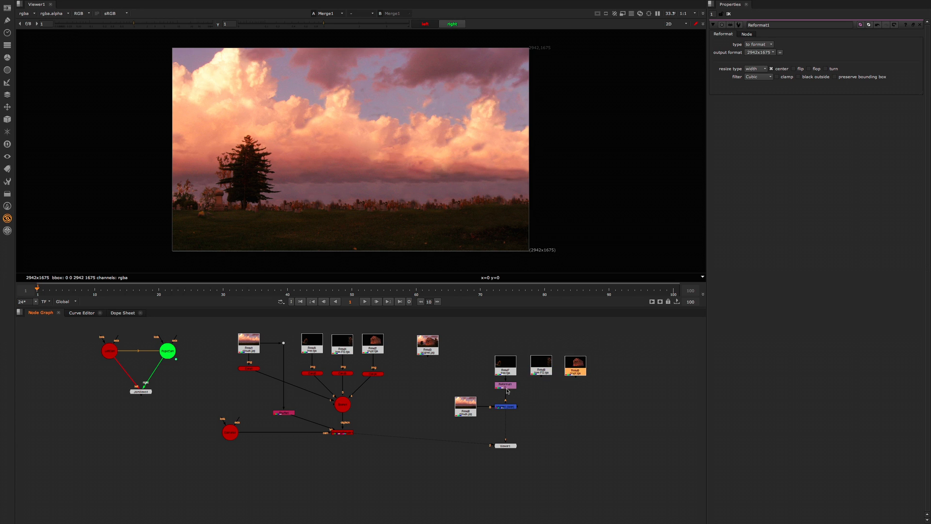
click(506, 386)
key(ctrl+c)
key(ctrl+v)
key(ctrl+v)
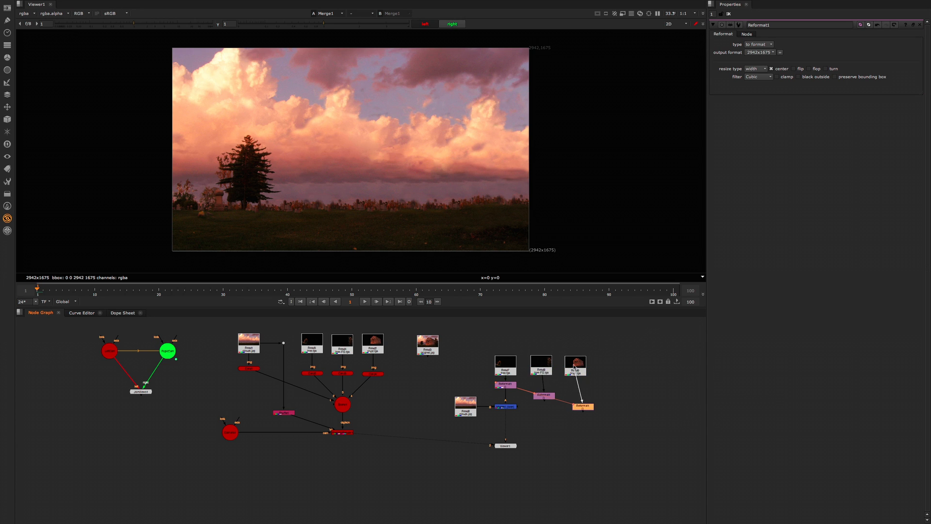
drag(581, 407, 542, 391)
click(576, 386)
Step: Add Merge nodes that place the reformatted tree-FG.tga and crypt.tga over the existing tree and clouds merge
click(509, 408)
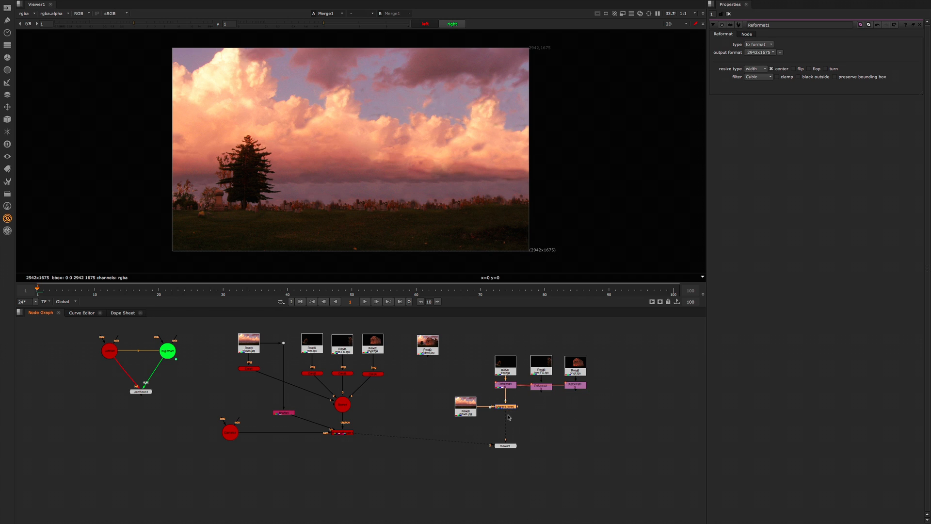
key(m)
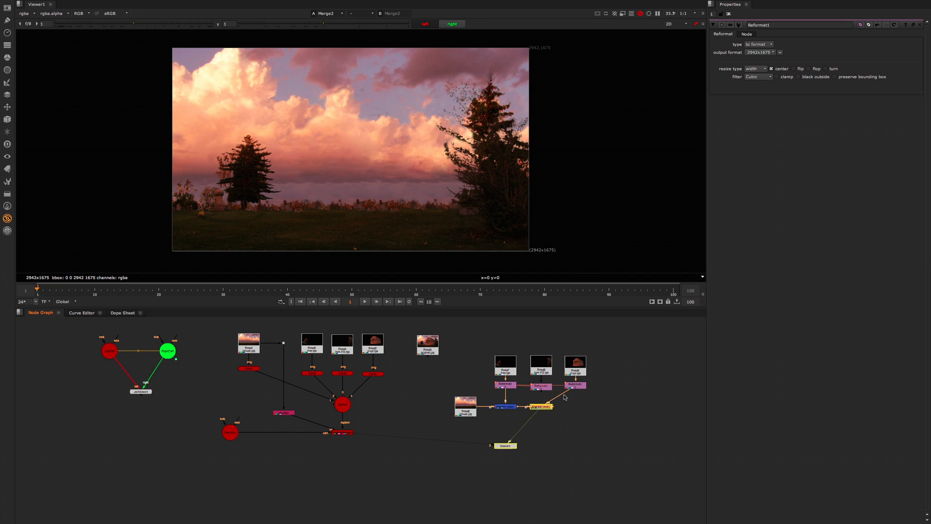
mouse_move(576, 390)
mouse_down()
mouse_move(547, 408)
mouse_move(570, 407)
mouse_up()
key(m)
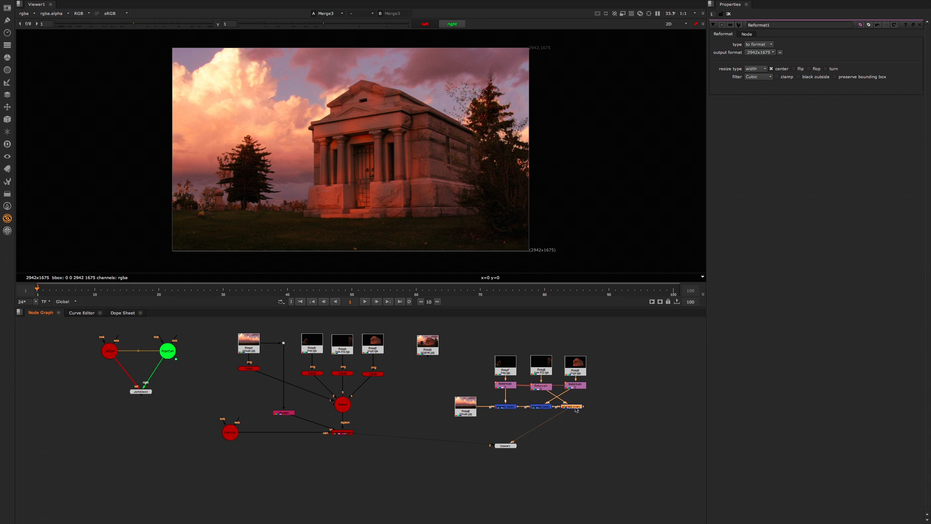
Step: Rewire the merges so the crypt goes over the tree and clouds first and the tree-FG goes on top
drag(548, 408, 506, 406)
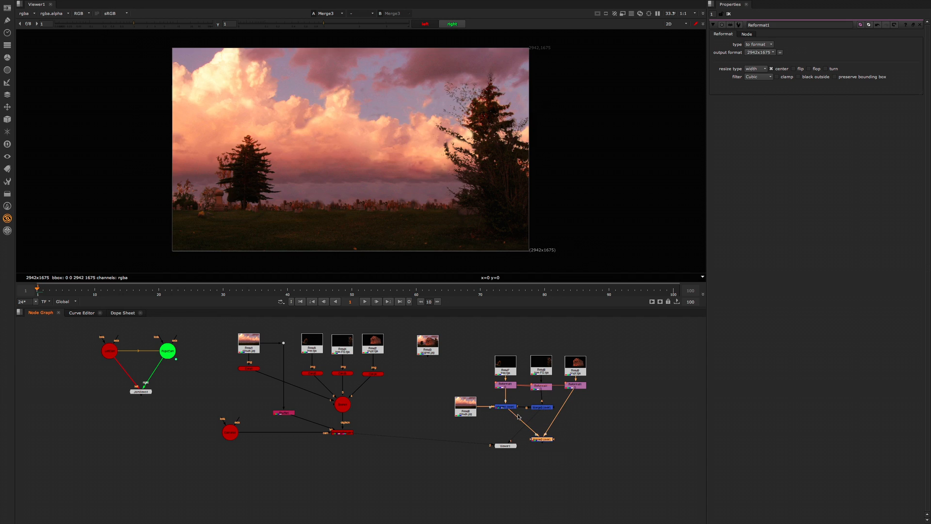
mouse_move(544, 436)
mouse_down()
mouse_move(578, 419)
mouse_move(517, 427)
mouse_move(530, 427)
mouse_up()
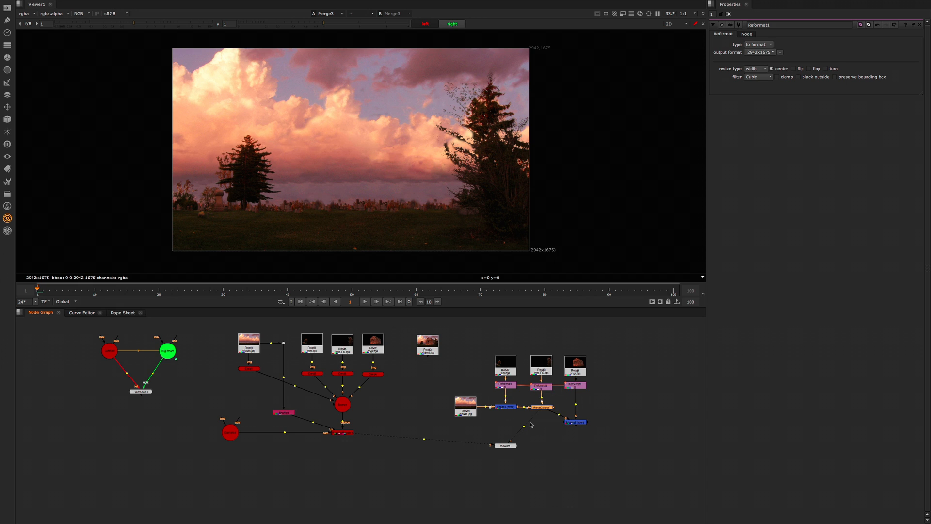
key(ctrl+z)
key(ctrl+z)
key(ctrl+z)
key(ctrl+z)
key(ctrl+z)
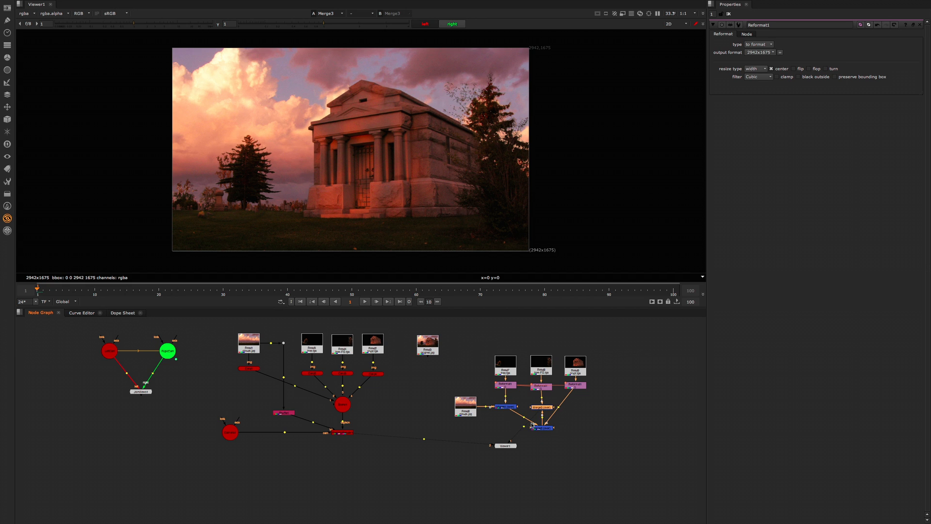
key(ctrl+z)
ctrl+drag(574, 405, 579, 409)
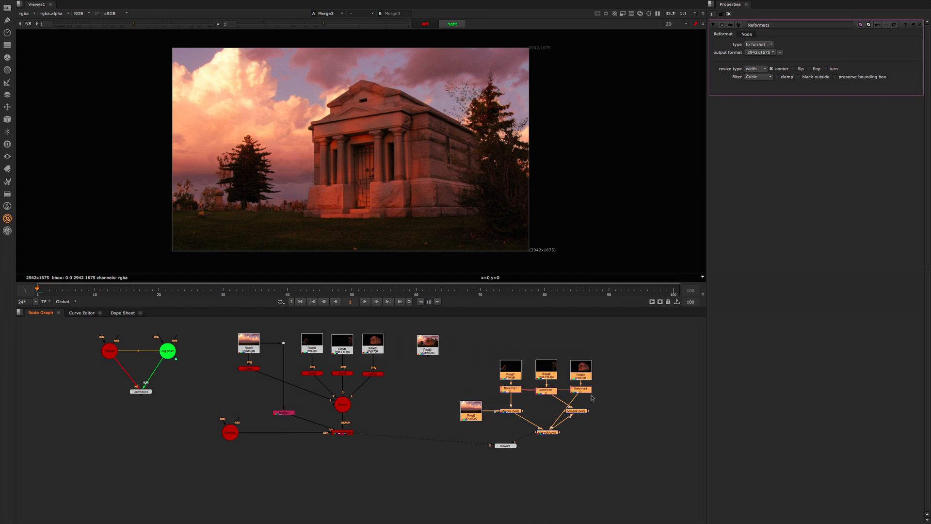
Step: Swap the crypt and tree-FG branches to match the merge order, line up the three Merge nodes and close the open node properties
click(603, 391)
drag(619, 343, 566, 407)
drag(580, 376, 529, 395)
drag(580, 349, 538, 403)
drag(547, 391, 517, 417)
drag(528, 408, 547, 385)
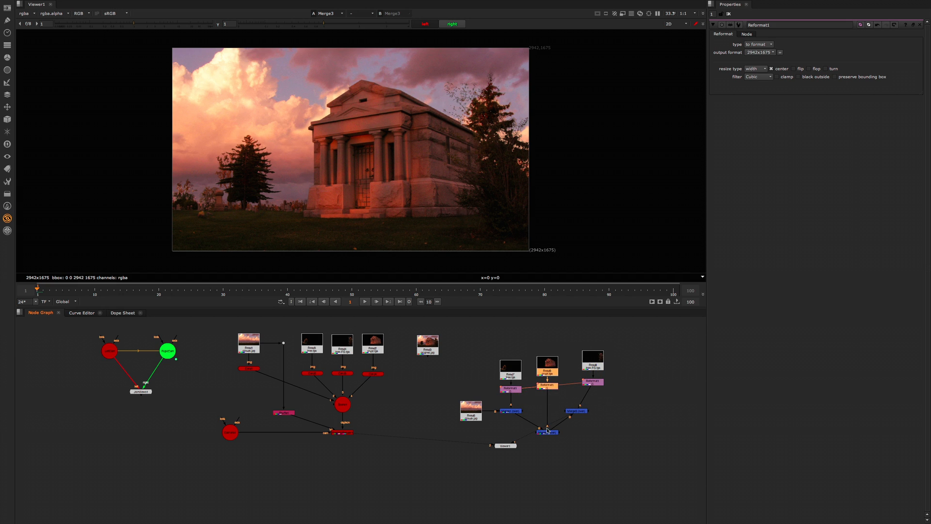
ctrl+drag(546, 431, 511, 411)
click(564, 398)
click(535, 399)
key(ctrl+shift+a)
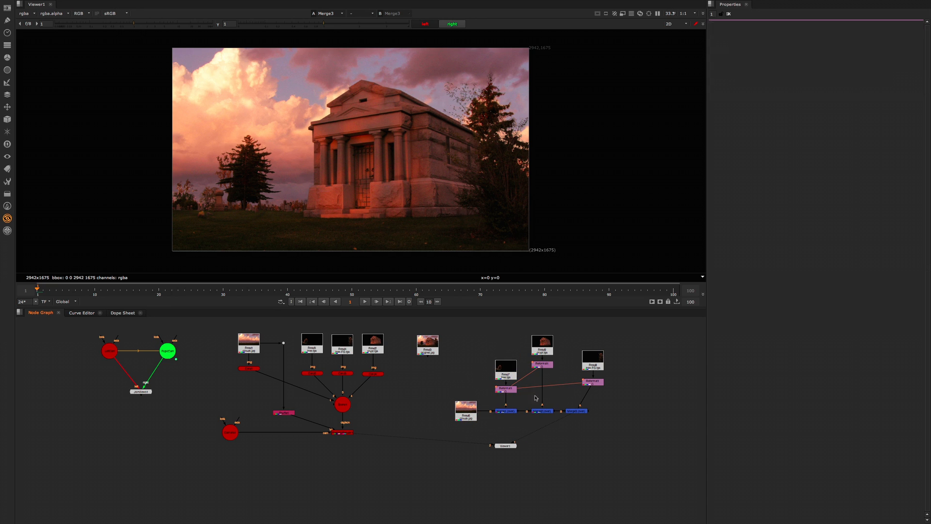
Step: Straighten the crypt and tree-FG Reads above their Reformat clones and delete the stray unconnected Reformat
click(561, 392)
drag(543, 365, 544, 384)
click(532, 401)
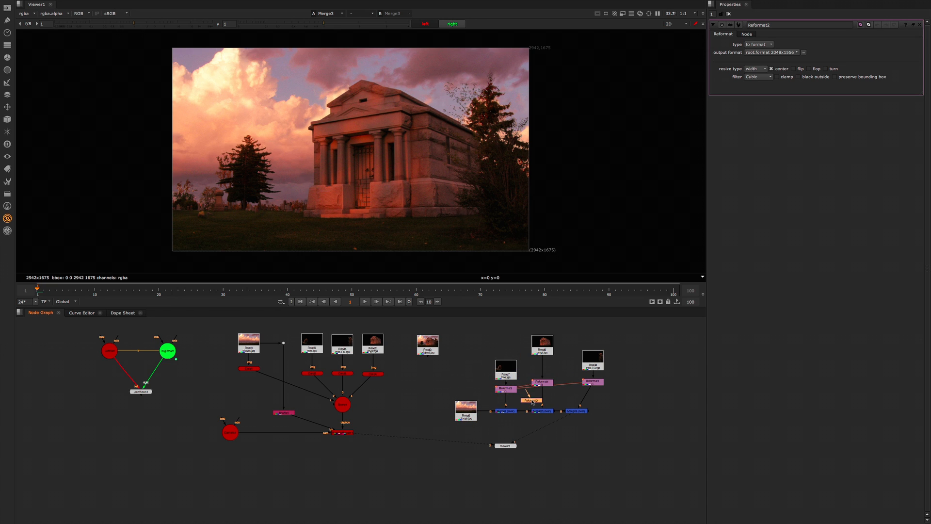
key(Delete)
drag(542, 345, 542, 362)
click(592, 362)
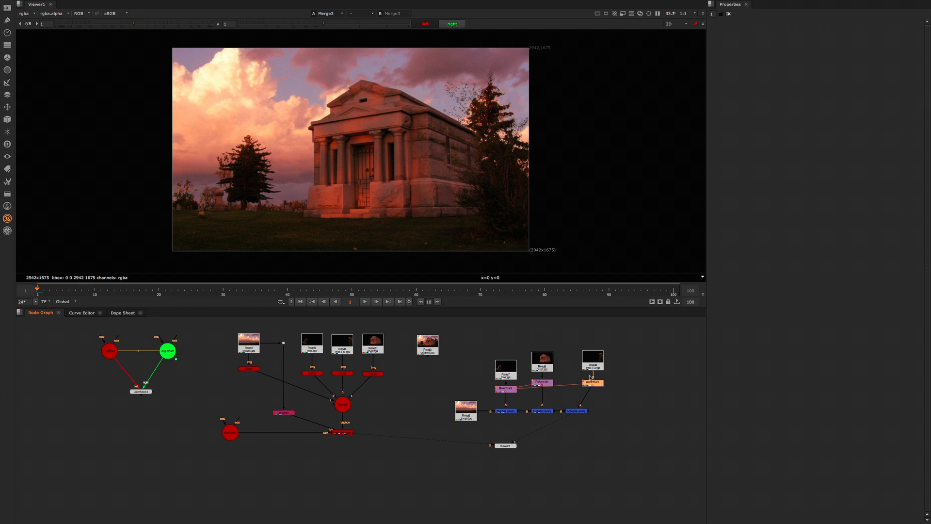
Step: Compare the ScanlineRender output with the final 2D merge in the viewer
click(580, 411)
click(510, 445)
click(348, 433)
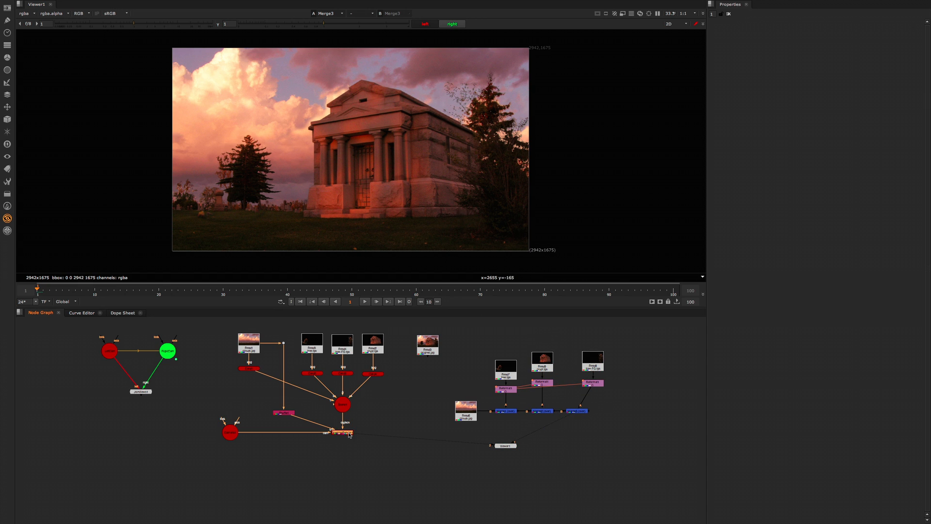
key(1)
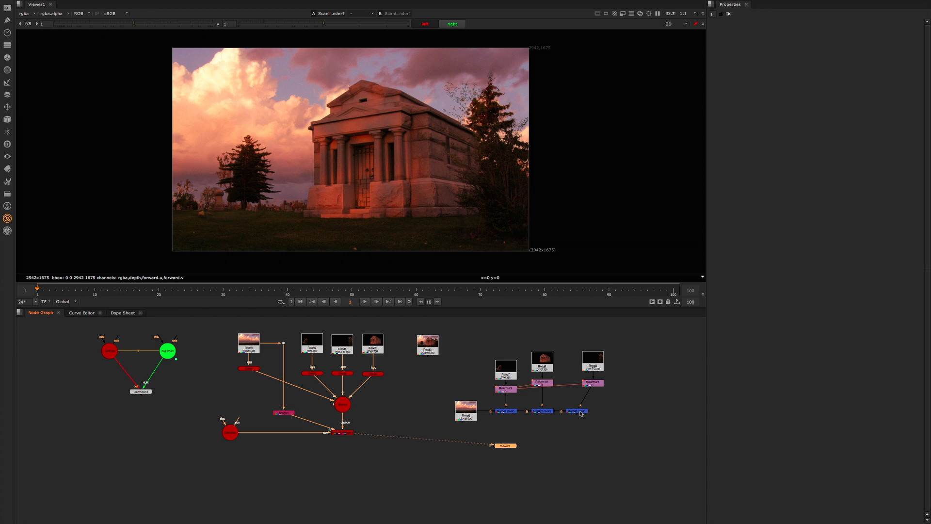
click(580, 411)
key(1)
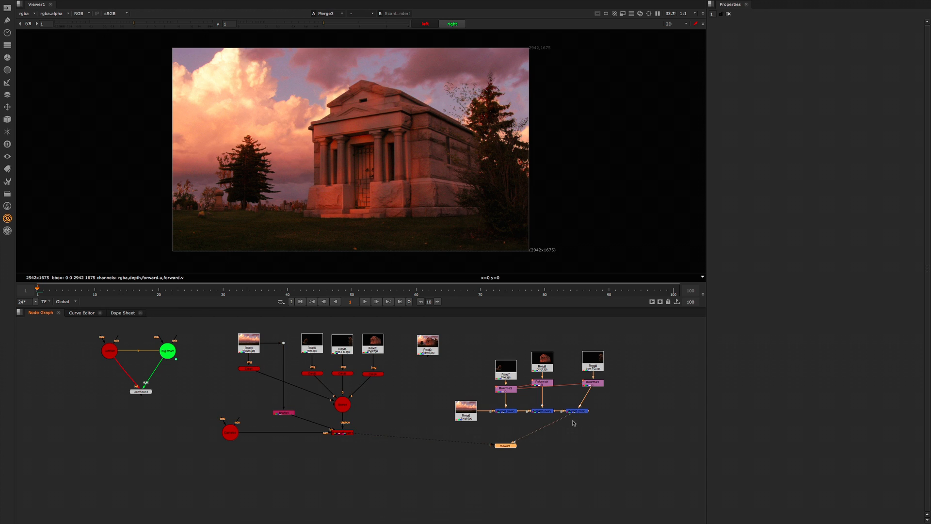
click(574, 423)
key(1)
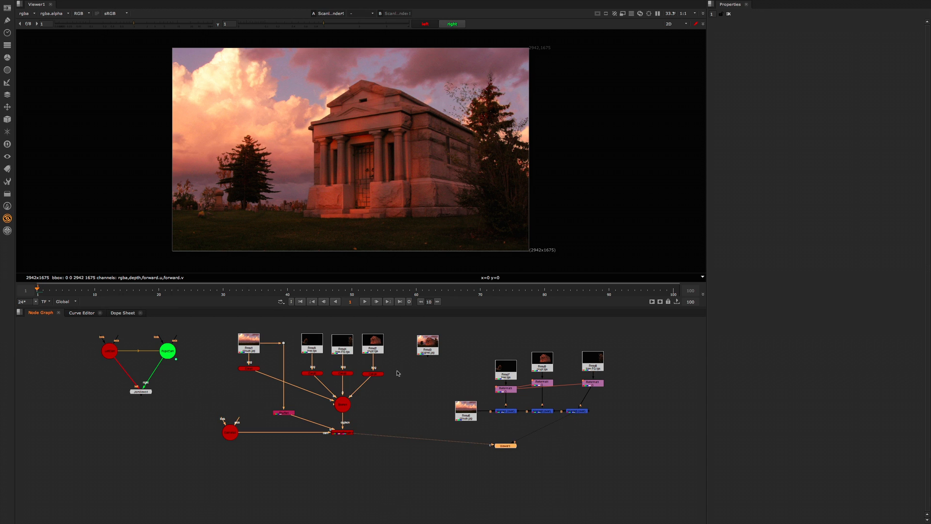
Step: View the scene in 3D, unlock the view from the camera and examine the card layout from outside
drag(402, 362, 228, 394)
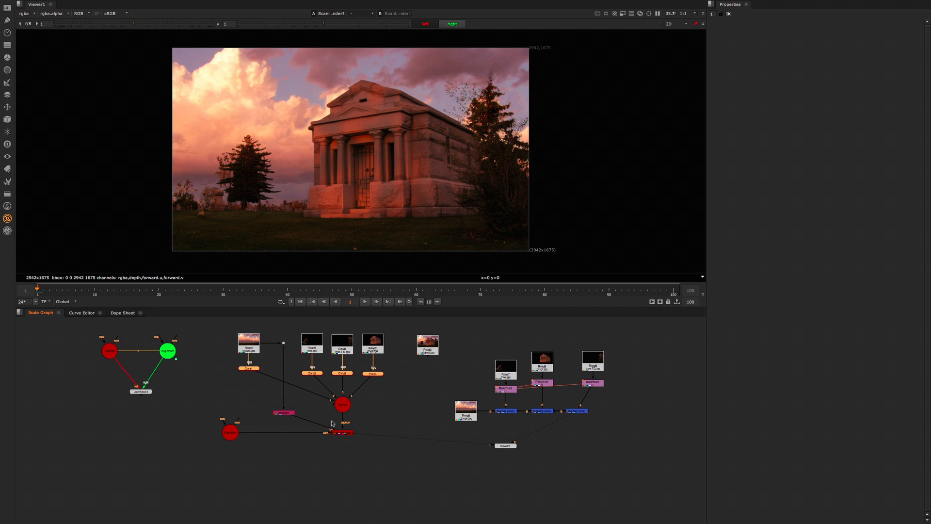
click(344, 432)
key(Tab)
click(388, 184)
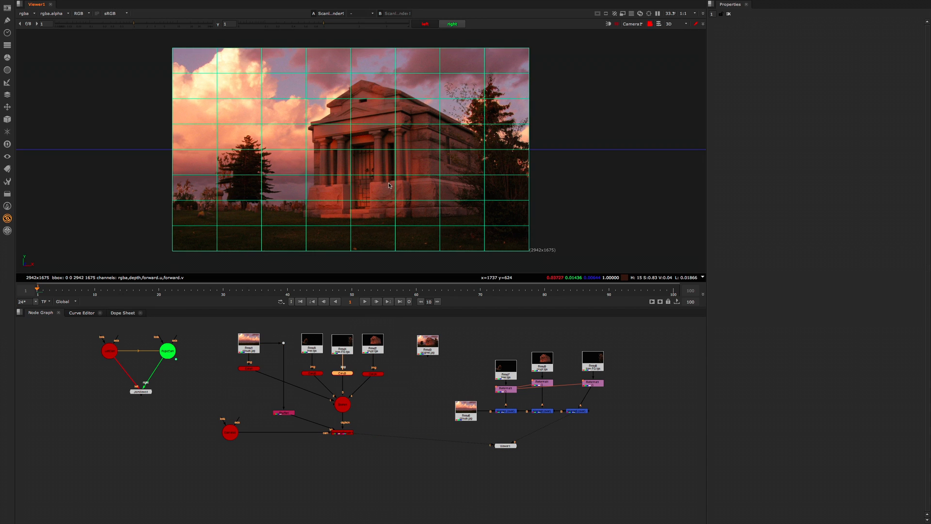
click(649, 24)
ctrl+drag(490, 153, 468, 157)
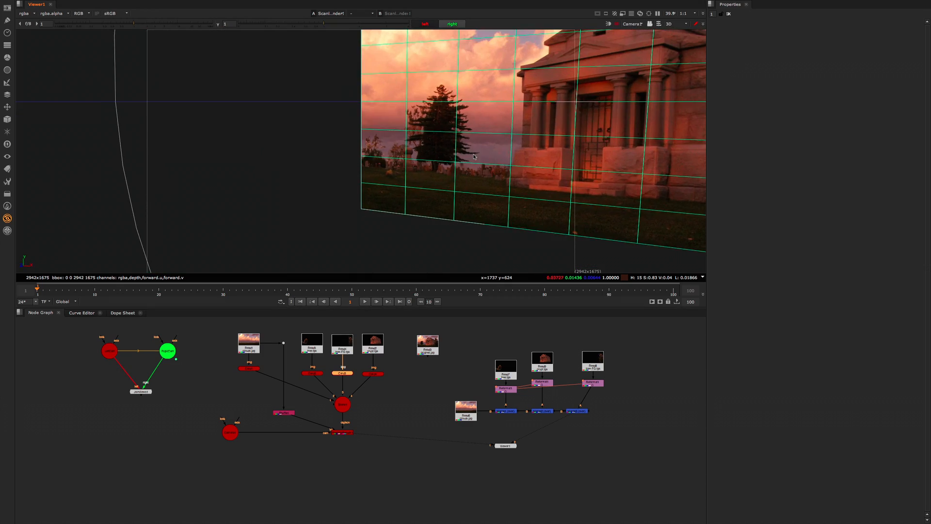
scroll(469, 157, down, 8)
scroll(469, 156, down, 5)
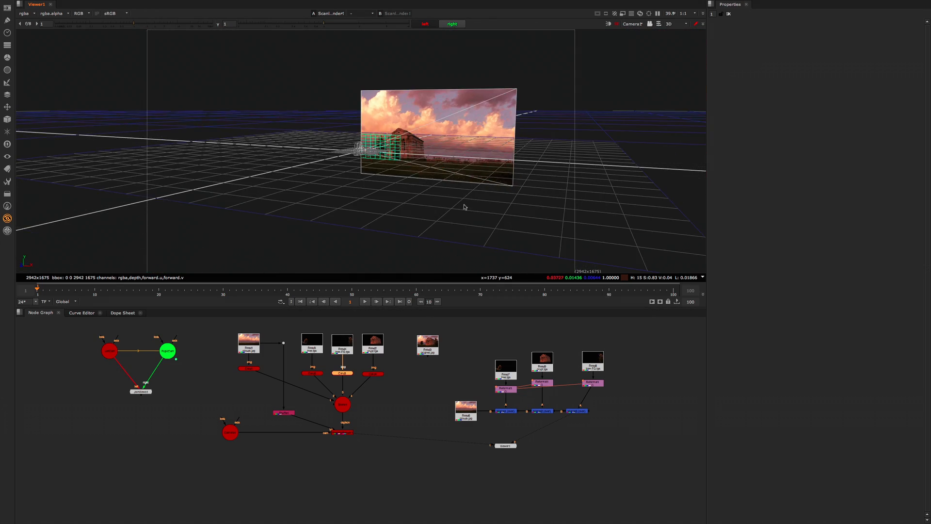
ctrl+drag(464, 204, 445, 200)
Step: Check the rendered 2D image against the 3D scene and examine the cards' placement in front of the camera
key(Tab)
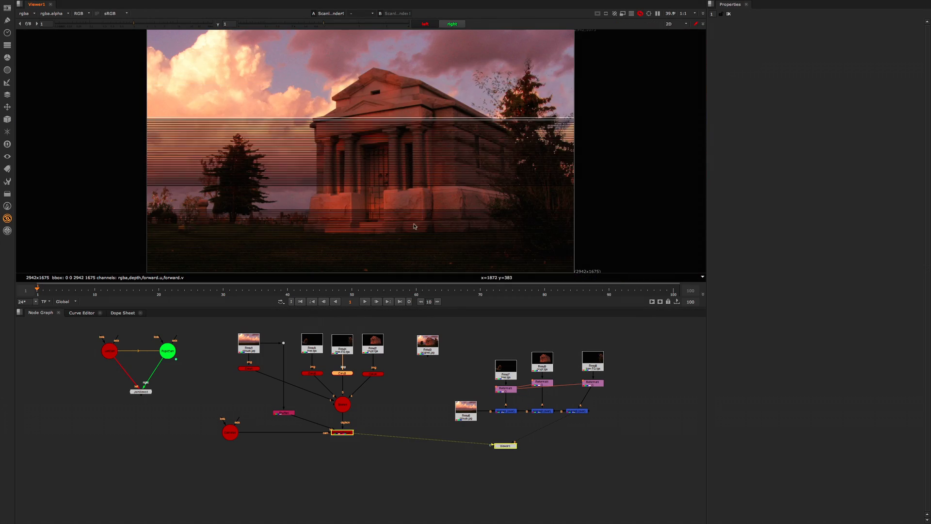
key(Tab)
scroll(443, 168, down, 10)
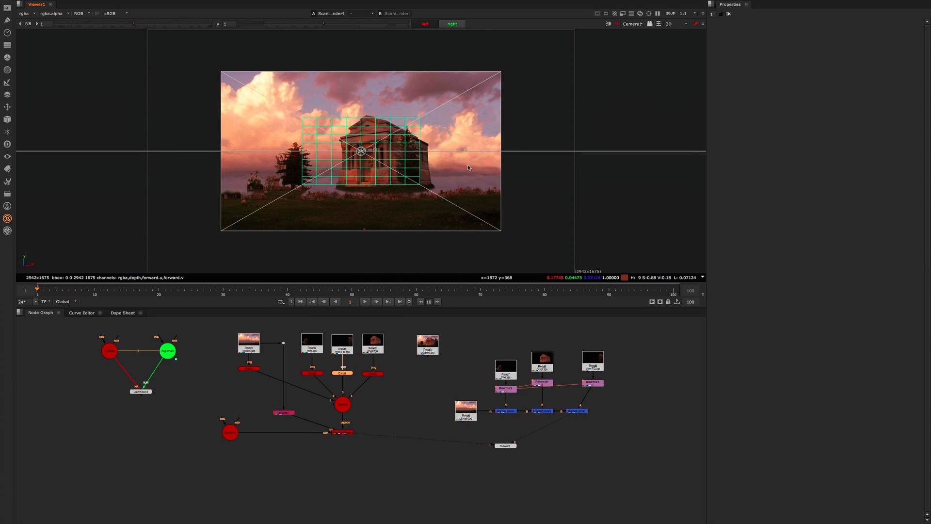
ctrl+drag(469, 168, 507, 175)
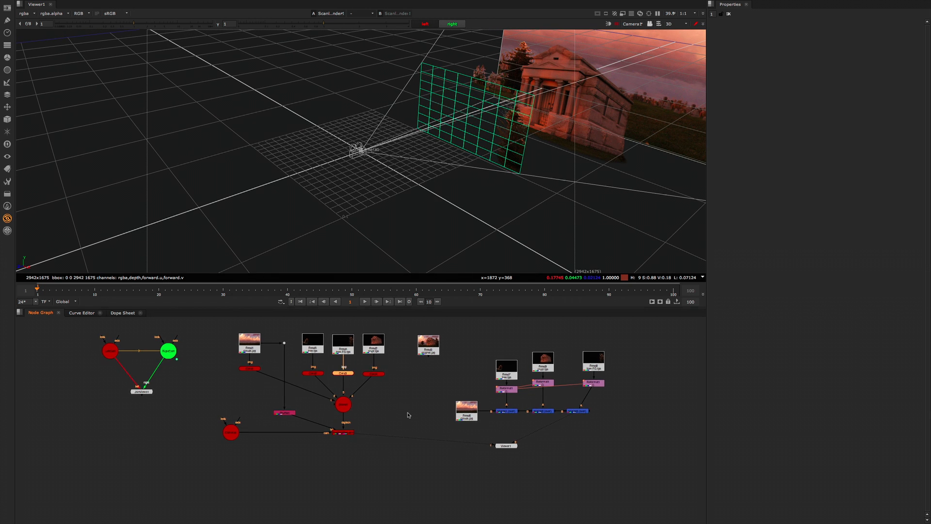
middle_drag(408, 414, 409, 412)
key(Tab)
click(423, 377)
click(413, 389)
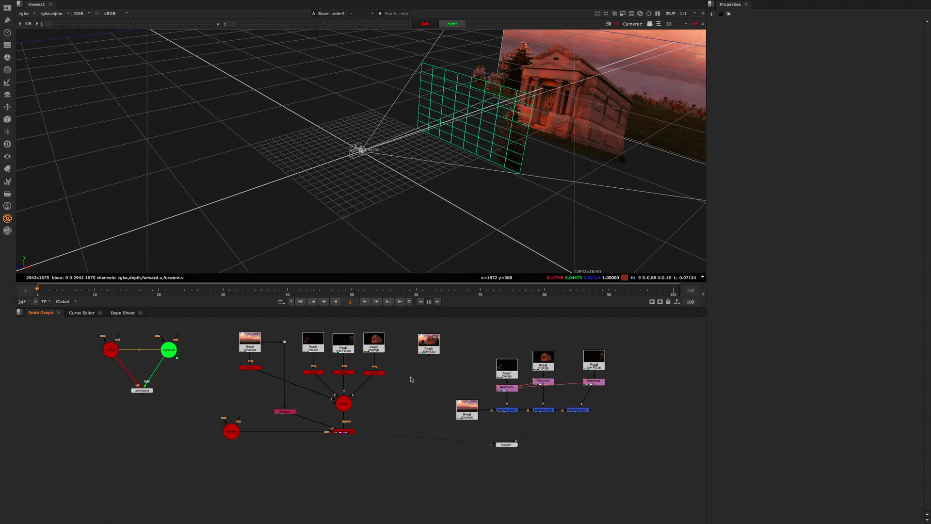
ctrl+drag(478, 197, 483, 193)
middle_drag(483, 193, 363, 219)
Step: Select all four Card nodes and examine their depth spacing inside the camera frustum in 3D
drag(413, 363, 220, 378)
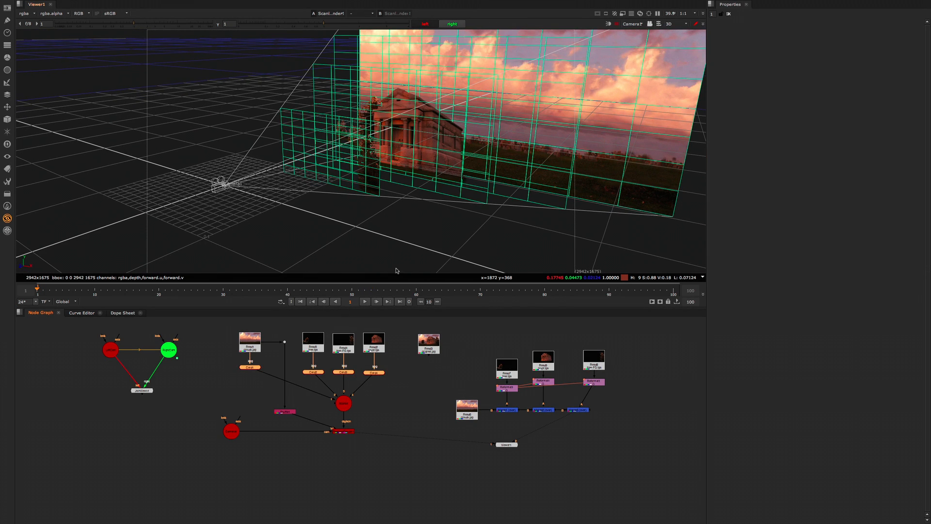
right_click(489, 221)
click(464, 225)
mouse_move(459, 229)
ctrl+mouse_down()
mouse_move(485, 228)
mouse_move(470, 241)
mouse_move(461, 234)
mouse_move(481, 231)
mouse_move(462, 233)
ctrl+mouse_up()
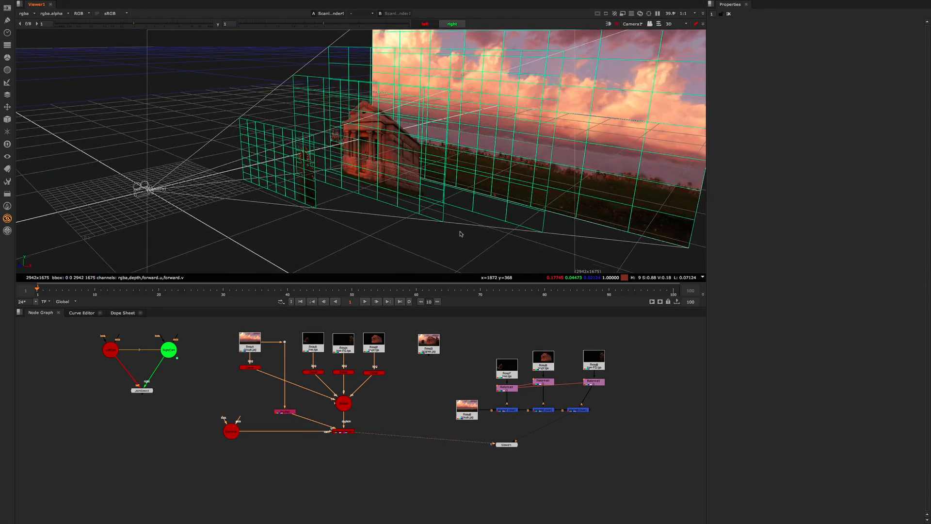
scroll(460, 236, down, 5)
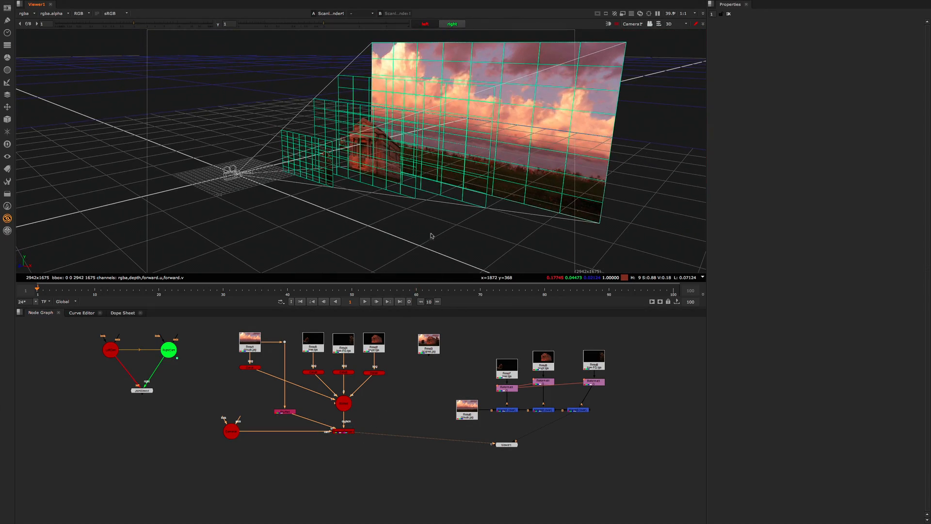
Step: Display the ScanlineRender's depth channel in 2D and briefly adjust and reset the viewer gamma
key(Tab)
click(33, 14)
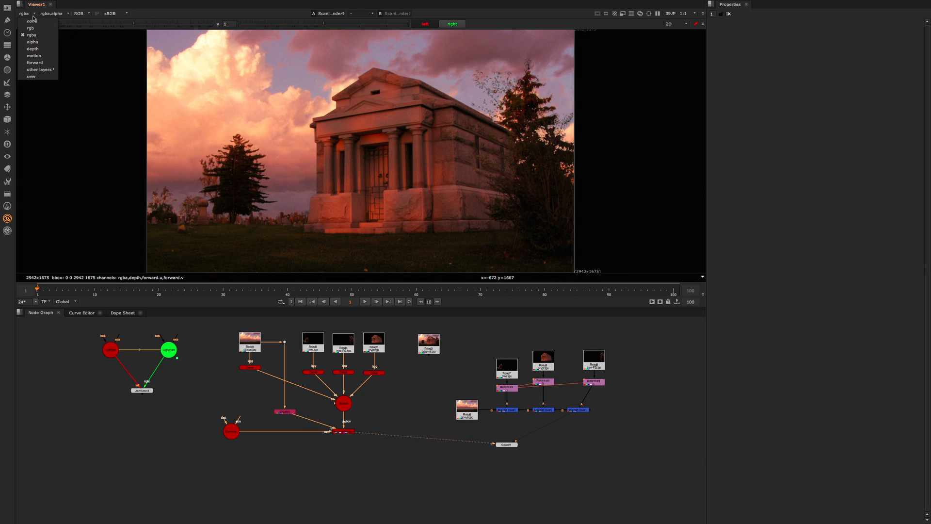
click(43, 49)
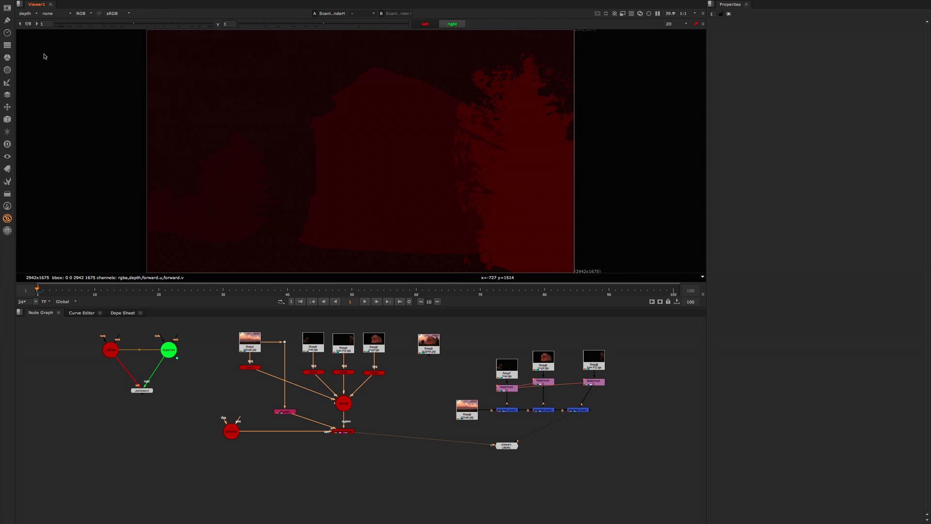
click(335, 24)
drag(336, 24, 357, 24)
click(219, 24)
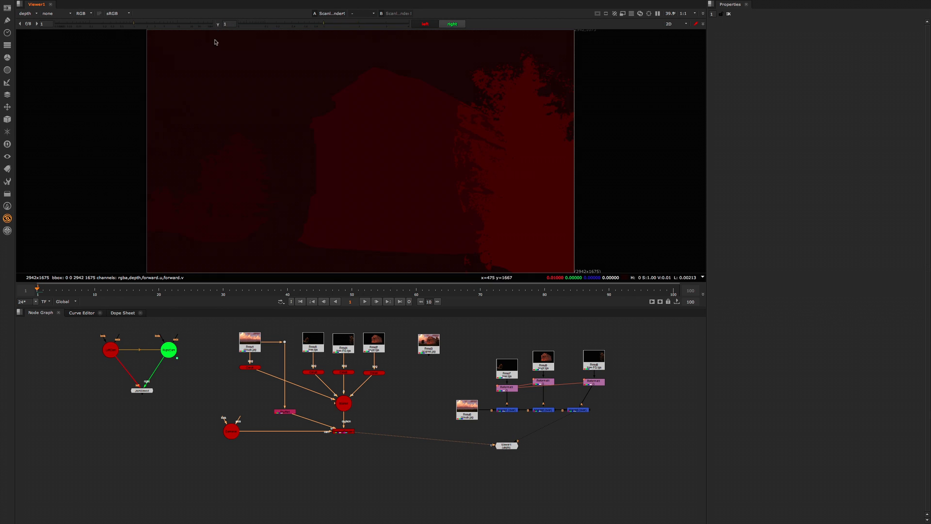
Step: Move the 2D merge branch and the separate reference image Read farther away from the card setup
key(Tab)
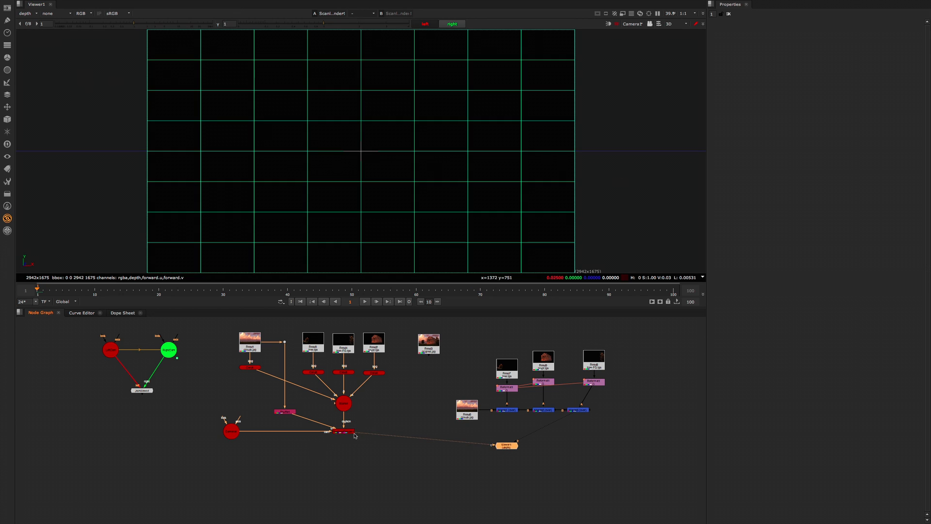
click(383, 427)
drag(668, 336, 431, 428)
drag(468, 410, 541, 402)
click(456, 363)
drag(428, 344, 499, 350)
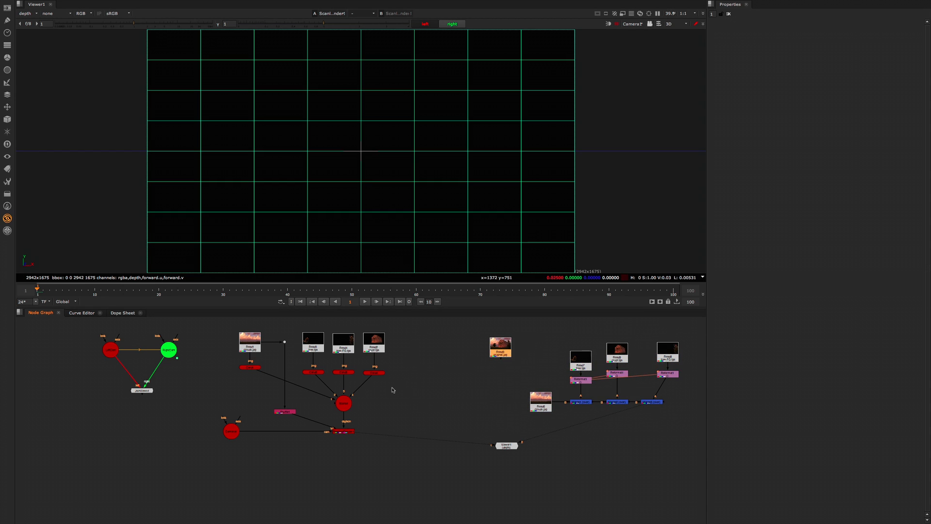
Step: Return the viewer to the 2D render, fit the image and display the rgba channels
drag(392, 380, 412, 401)
scroll(429, 388, down, 3)
scroll(420, 388, up, 1)
click(366, 426)
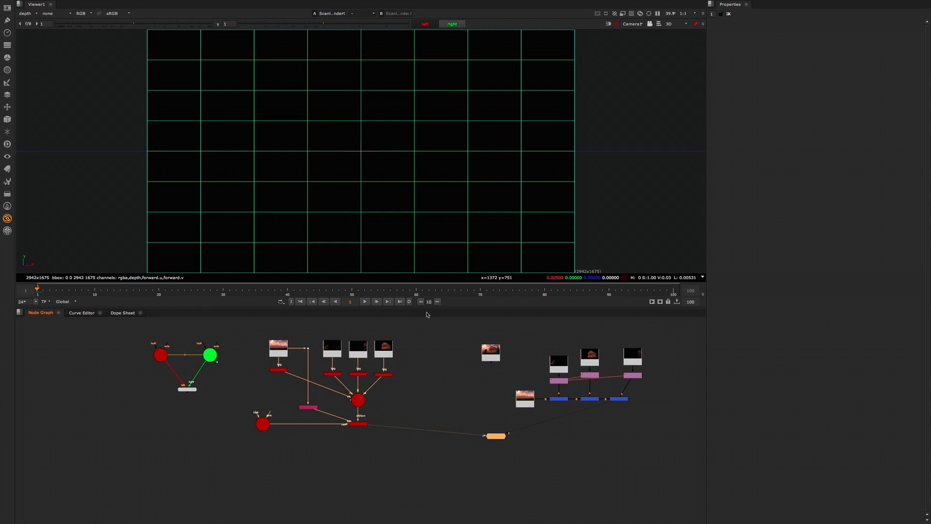
key(Tab)
key(f)
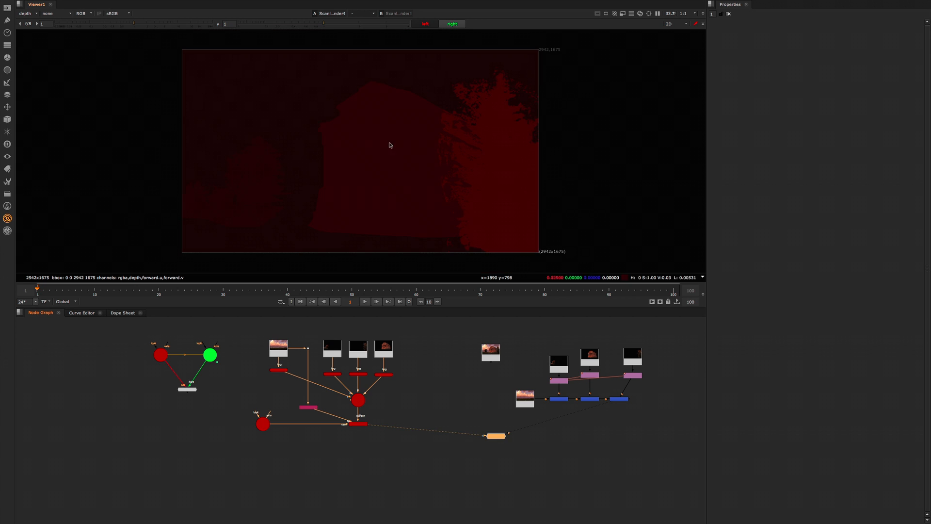
click(27, 13)
click(41, 36)
Step: Place the Viewer node directly below the ScanlineRender node
click(433, 423)
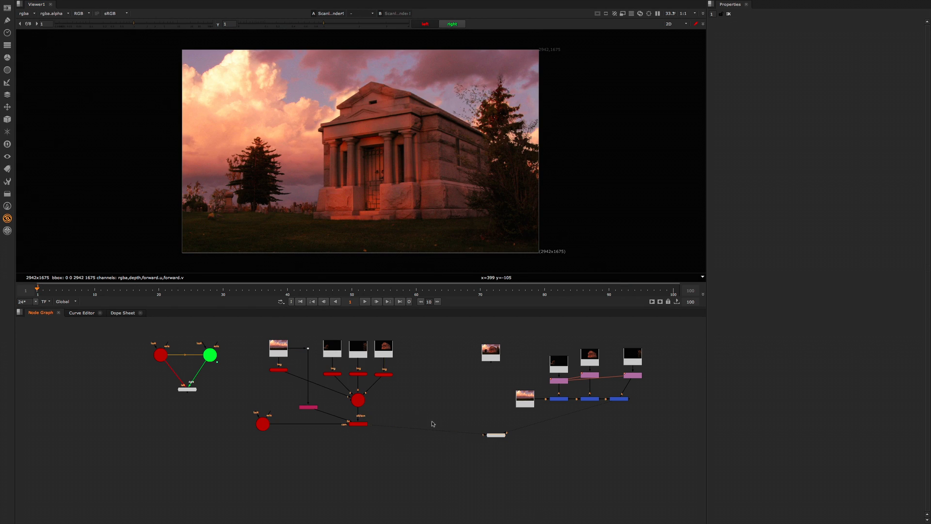
drag(497, 437, 359, 455)
scroll(304, 437, up, 3)
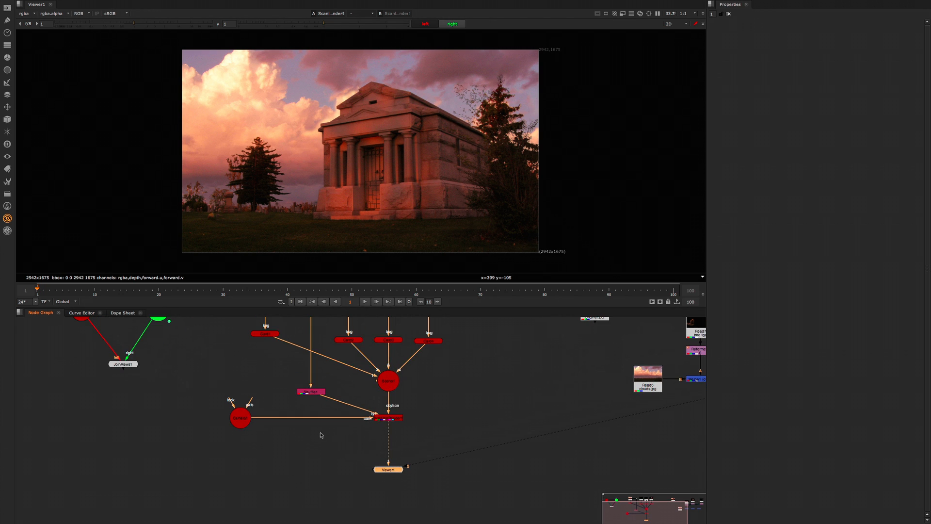
Step: Reconnect the ScanlineRender's camera input from Camera1 to the JoinViews node of the stereo camera pair
mouse_move(242, 419)
middle_down()
mouse_move(232, 420)
mouse_move(252, 424)
middle_up()
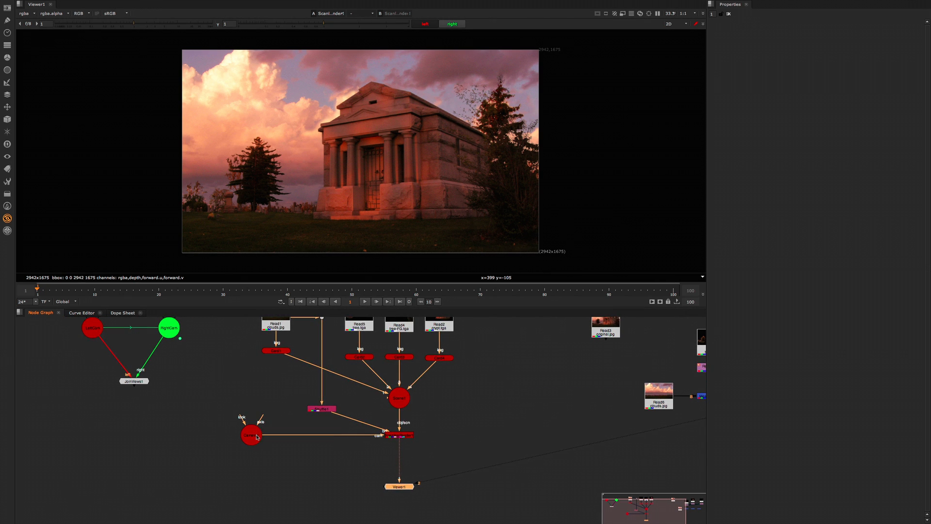
drag(257, 437, 247, 432)
drag(263, 432, 144, 382)
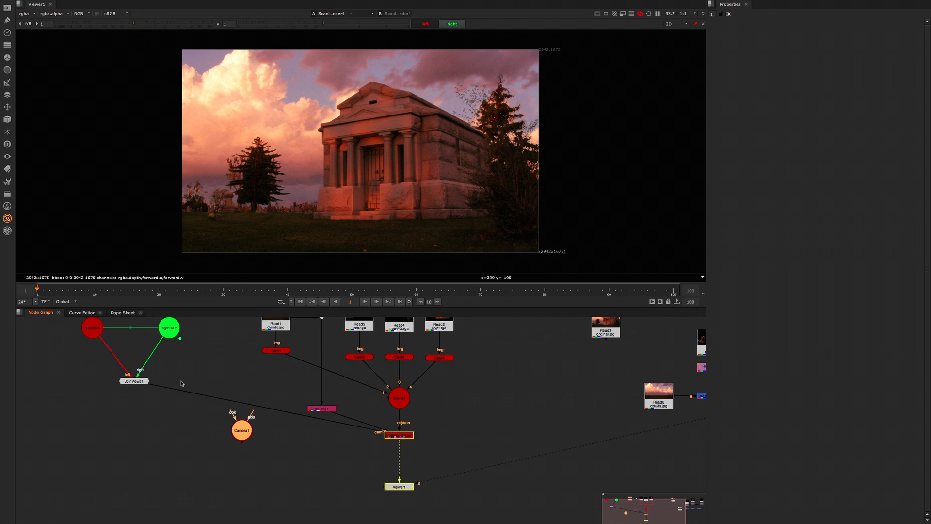
scroll(200, 354, down, 3)
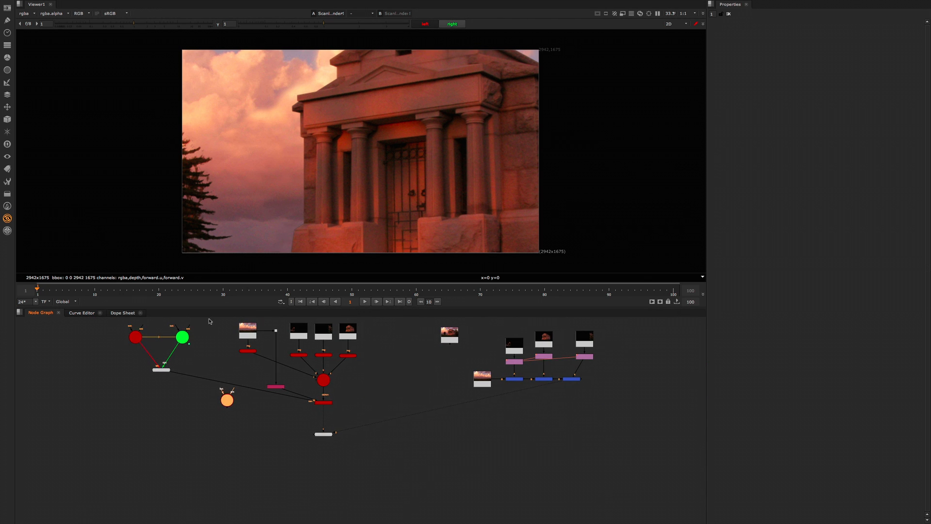
Step: Move the LeftCam, RightCam and JoinViews group level with the ScanlineRender, and place the disconnected Camera1 below it
drag(210, 318, 97, 406)
drag(164, 378, 255, 458)
scroll(242, 405, up, 2)
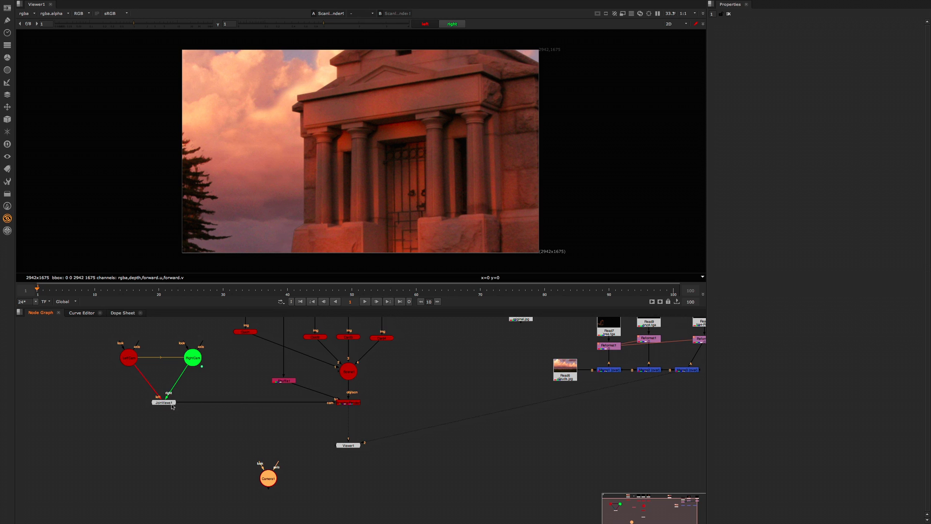
middle_drag(306, 474, 284, 457)
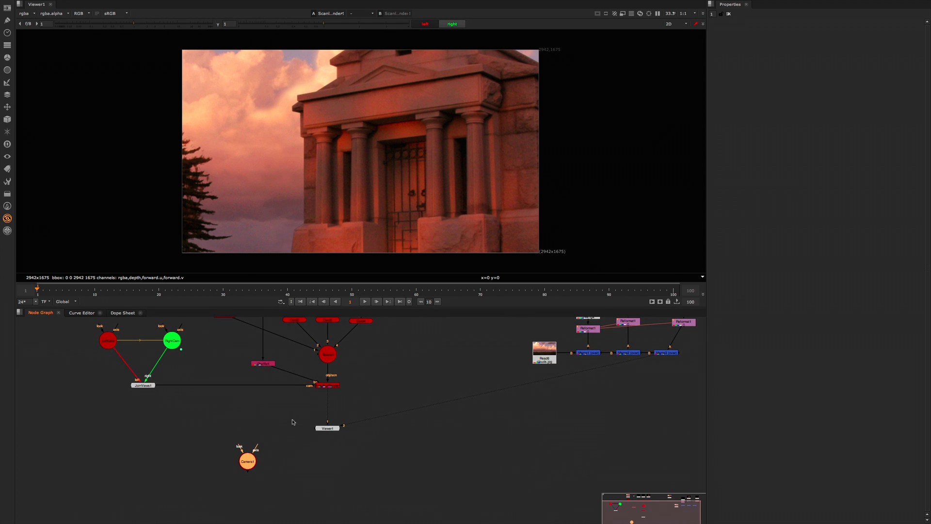
scroll(315, 408, down, 3)
middle_drag(295, 414, 322, 425)
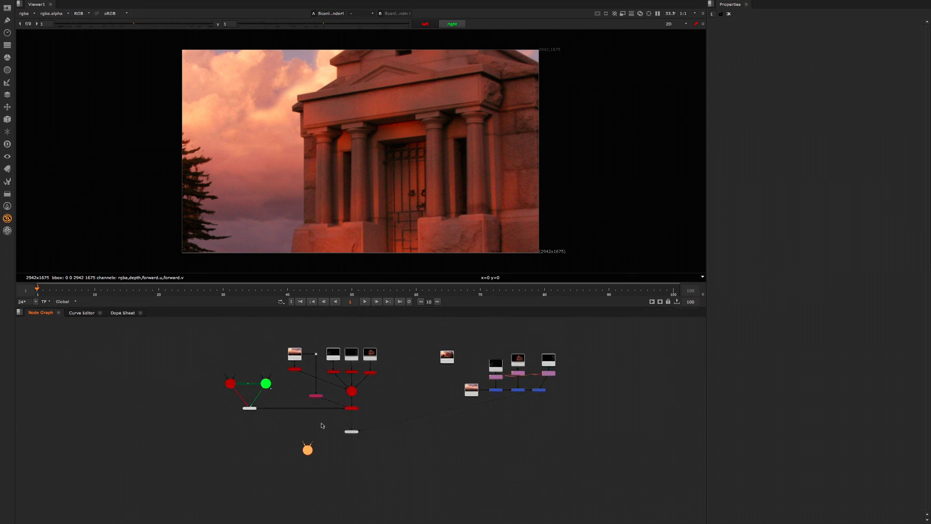
scroll(324, 425, up, 2)
key(Tab)
key(Return)
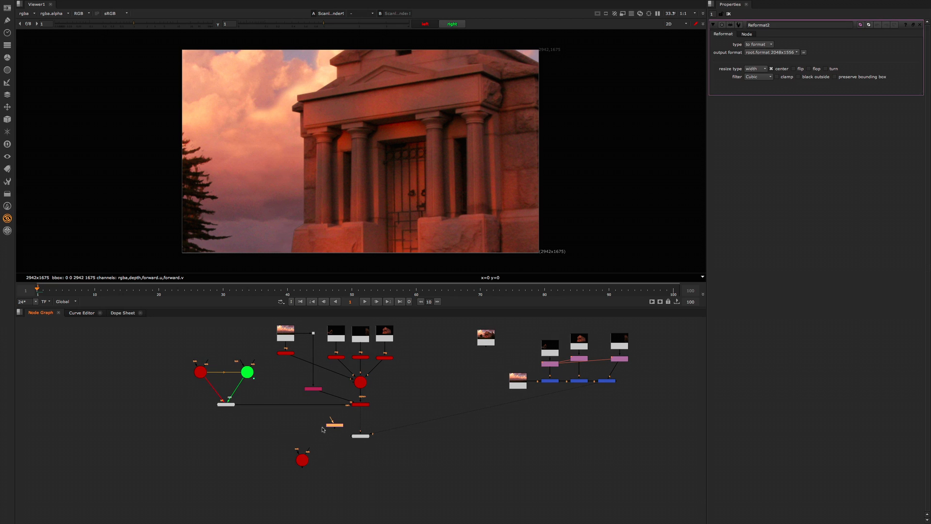
click(322, 427)
click(331, 427)
key(Delete)
Step: Check Camera1's projection settings and set LeftCam's focal length to 24 and horizontal aperture to 24
double_click(302, 459)
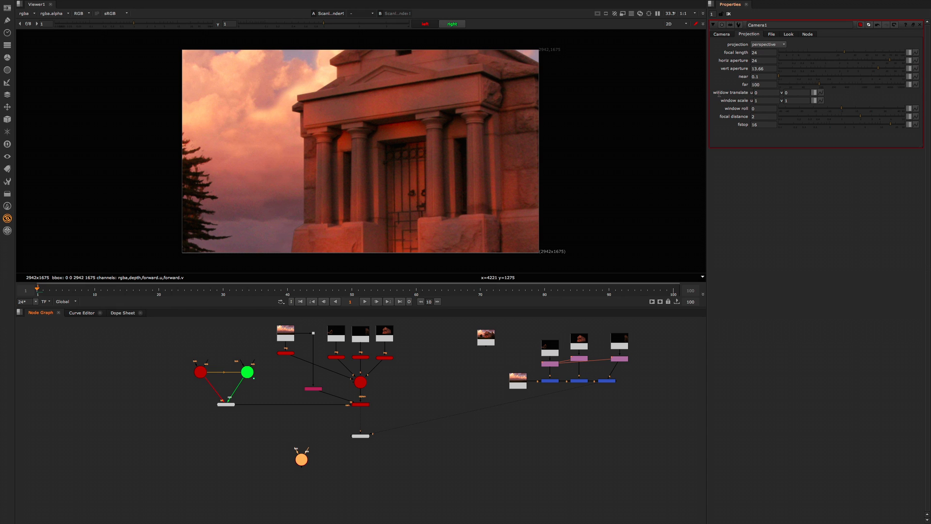
click(313, 459)
click(303, 458)
click(202, 371)
double_click(201, 372)
click(752, 35)
drag(759, 53, 734, 55)
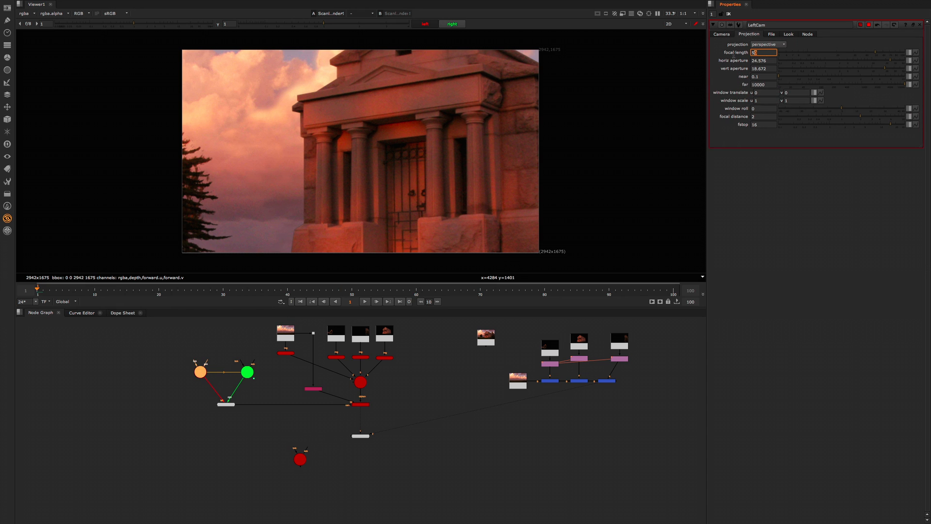
text(24)
key(Tab)
text(24)
key(Tab)
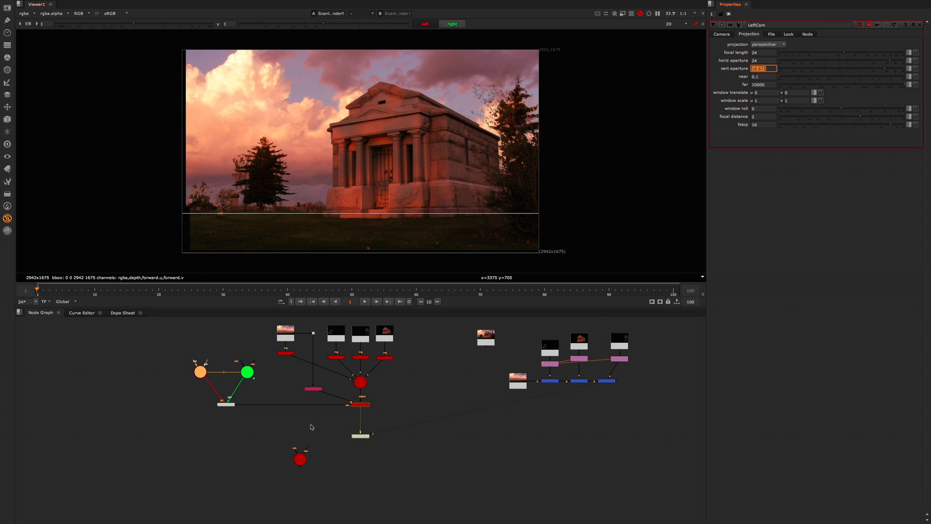
Step: Recheck Camera1's vertical aperture and set LeftCam's vertical aperture to 13.66
double_click(300, 466)
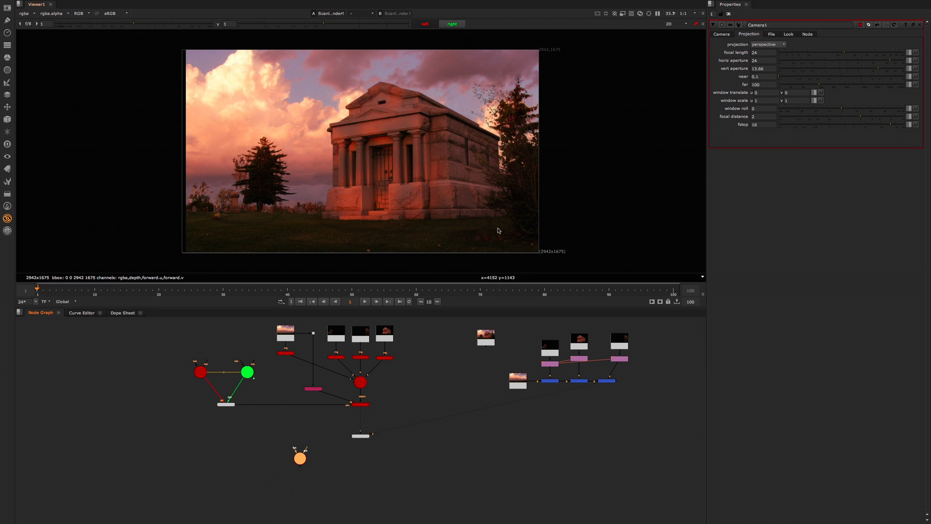
double_click(197, 374)
click(770, 69)
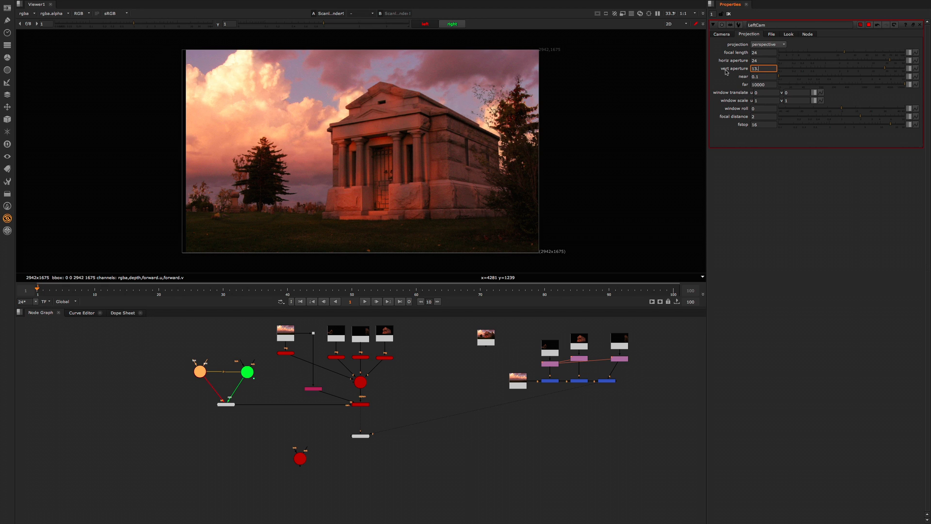
click(262, 409)
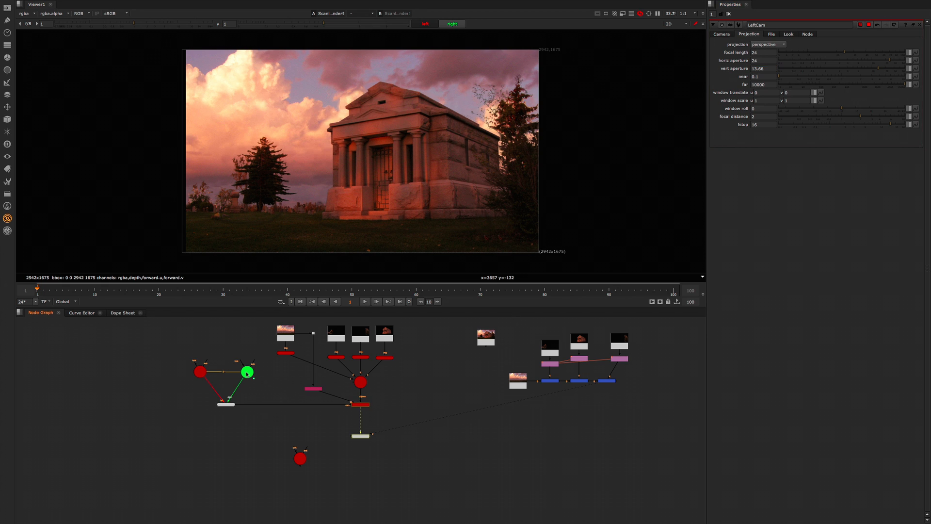
Step: Set RightCam's projection to focal length 24, horizontal aperture 24 and vertical aperture 13.66
double_click(248, 372)
click(755, 34)
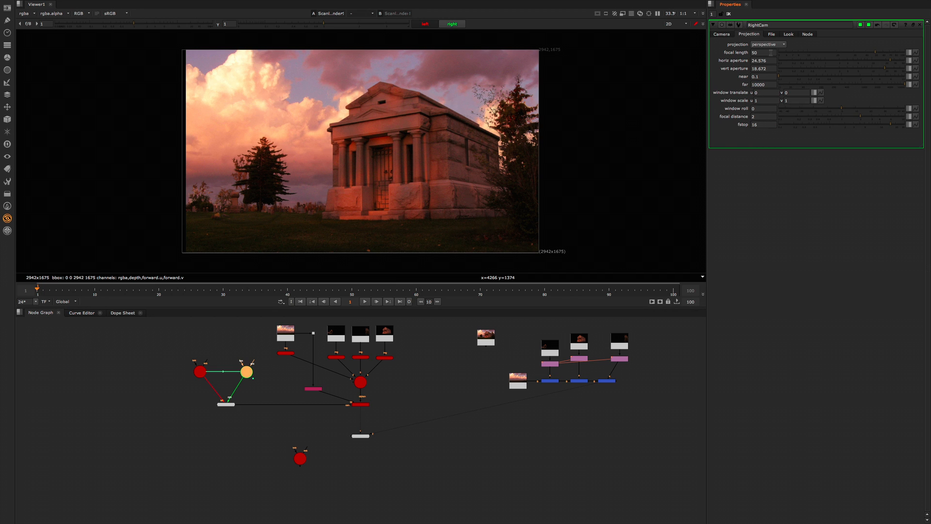
text(24)
key(Tab)
text(24)
key(Tab)
click(491, 413)
Step: Switch the viewer to 3D and examine both camera frustums and the cards from an angle
click(360, 436)
key(Tab)
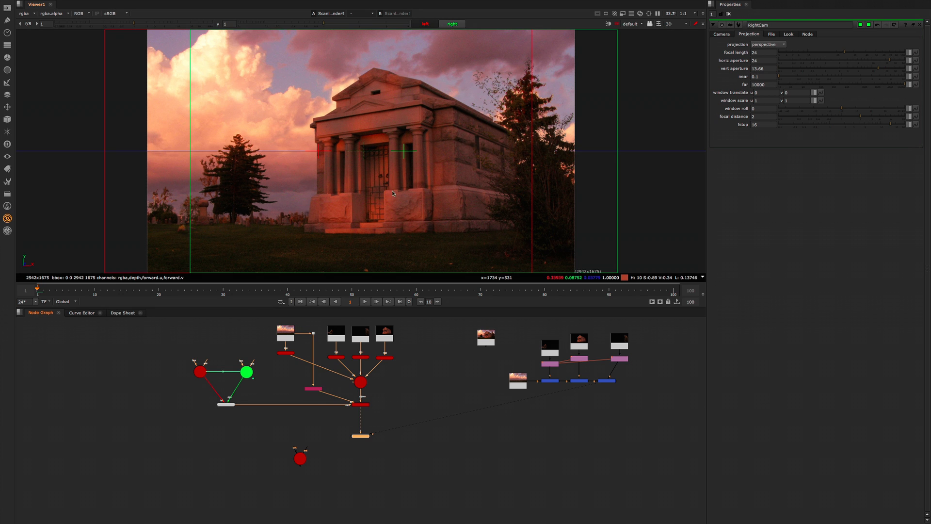
alt+middle_drag(459, 172, 363, 194)
ctrl+drag(458, 178, 384, 167)
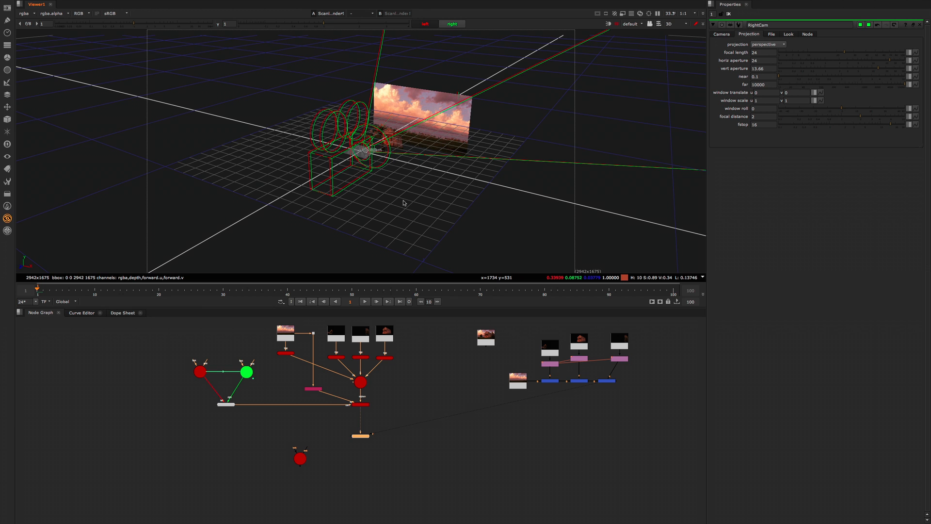
click(431, 405)
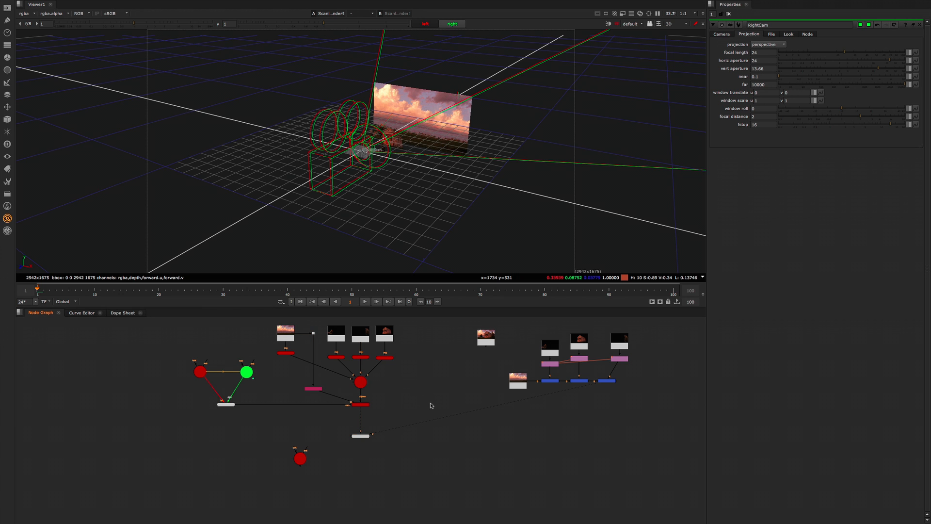
scroll(407, 413, up, 2)
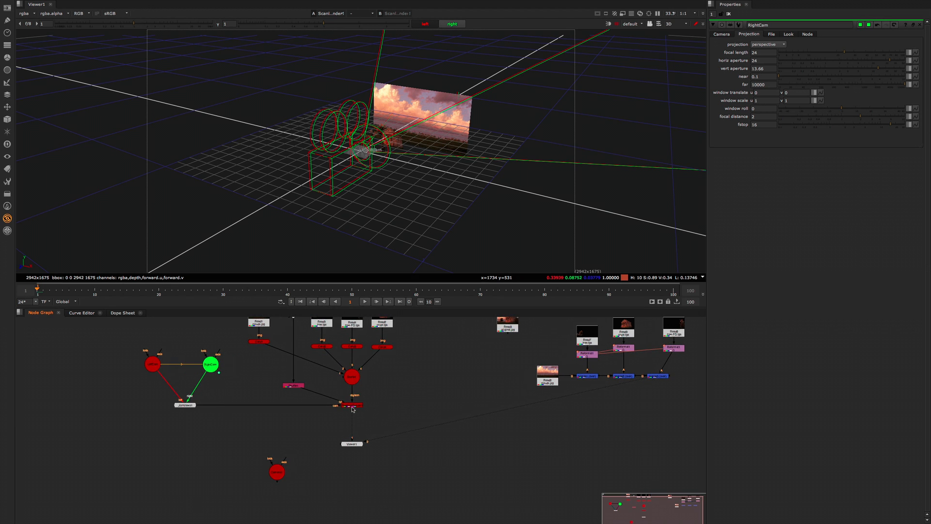
middle_drag(353, 409, 353, 412)
key(Tab)
text(ana)
key(Escape)
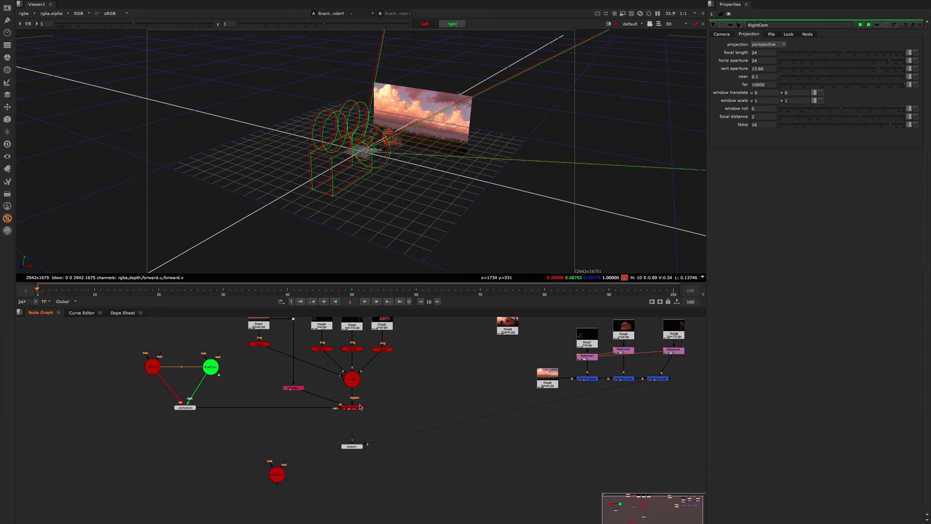
drag(361, 408, 354, 411)
click(377, 411)
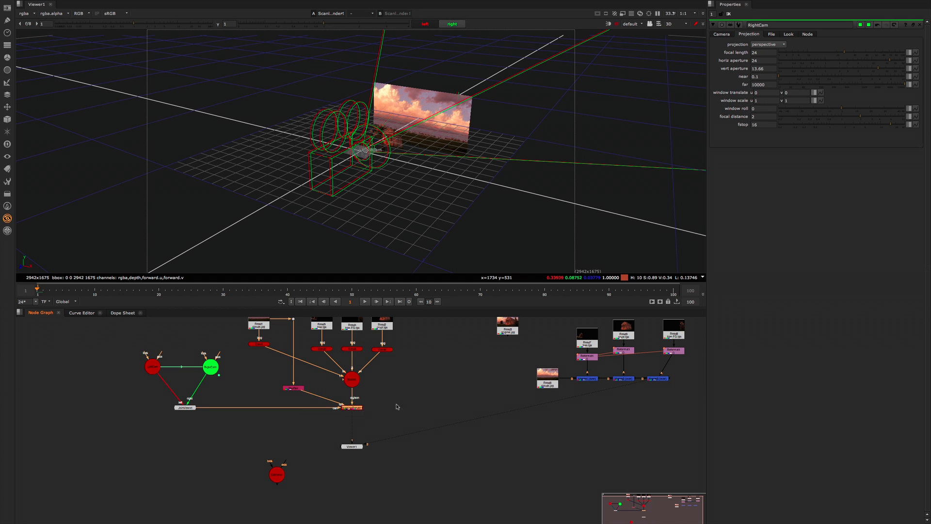
click(397, 406)
Step: Move the Viewer node slightly farther below the ScanlineRender
drag(354, 452, 354, 457)
scroll(399, 403, down, 2)
scroll(397, 404, up, 3)
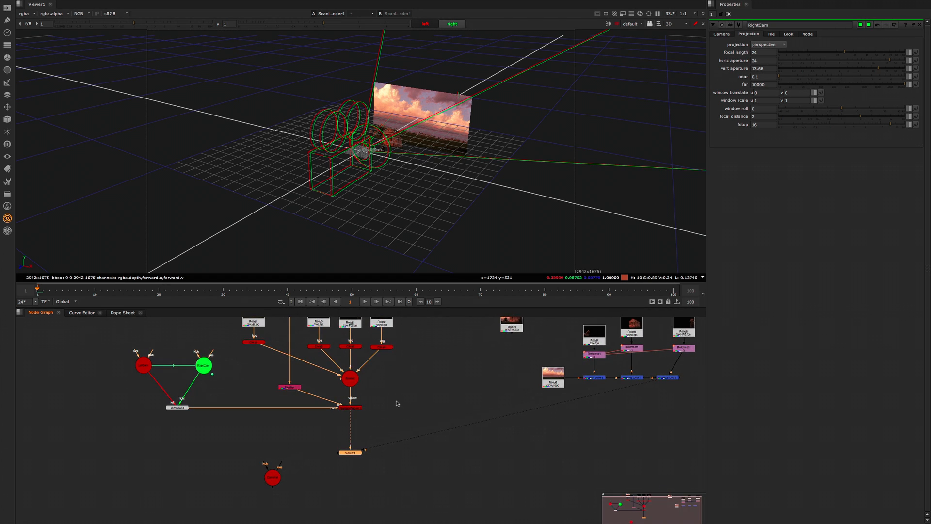
Step: Examine the cameras in the 3D top view and select the four card nodes to see their positions within the frustums
ctrl+drag(386, 94, 392, 146)
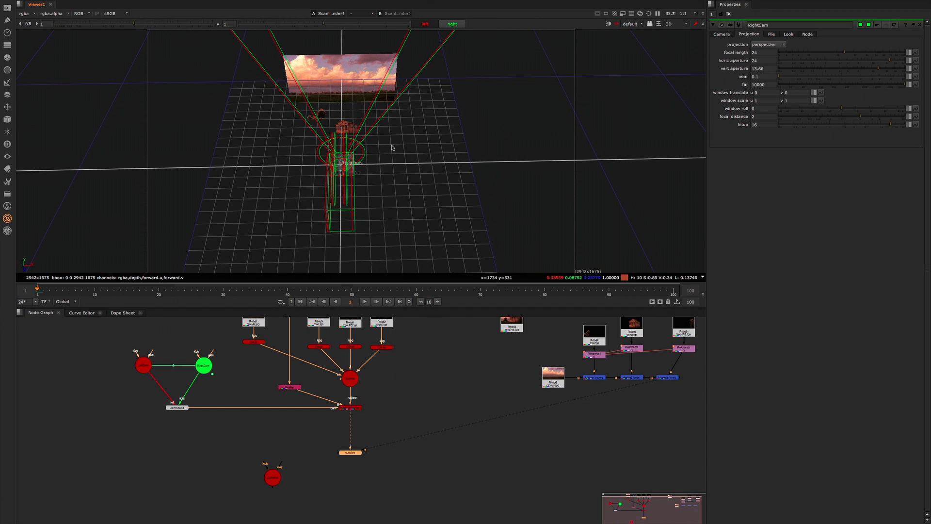
key(z)
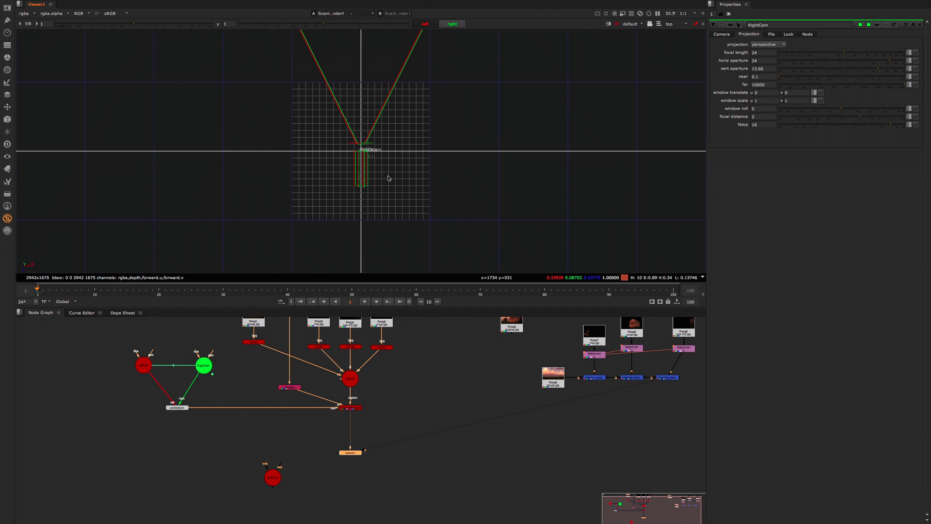
drag(420, 338, 223, 371)
click(406, 106)
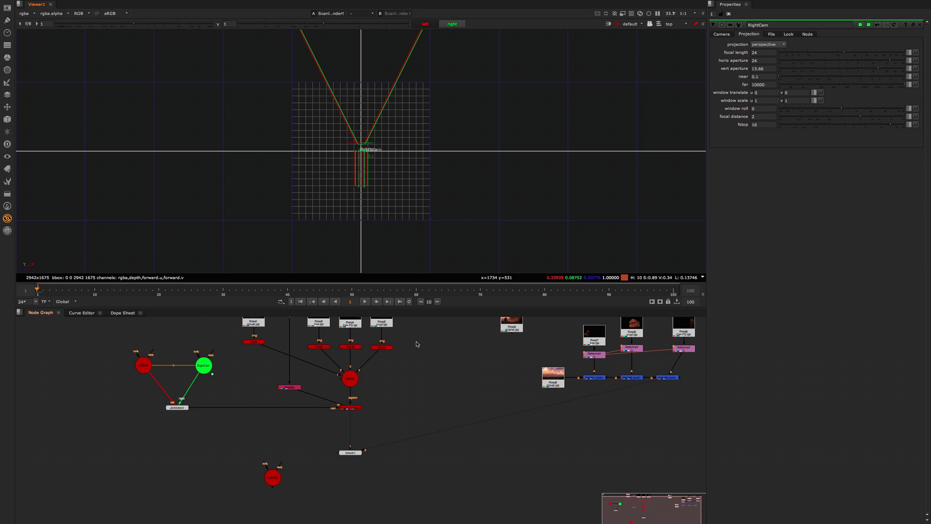
drag(427, 326, 228, 367)
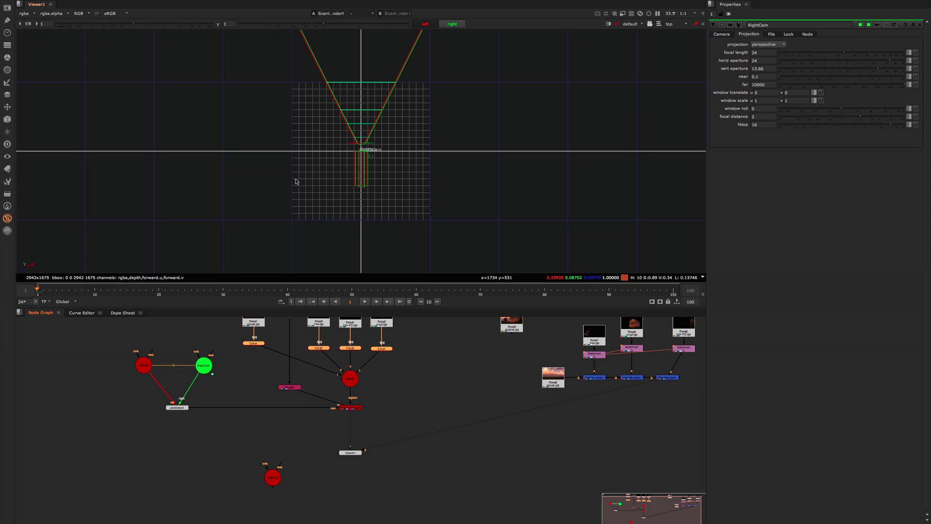
Step: Clear the open node properties, return the viewer to 2D and compare the left and right renders
click(729, 14)
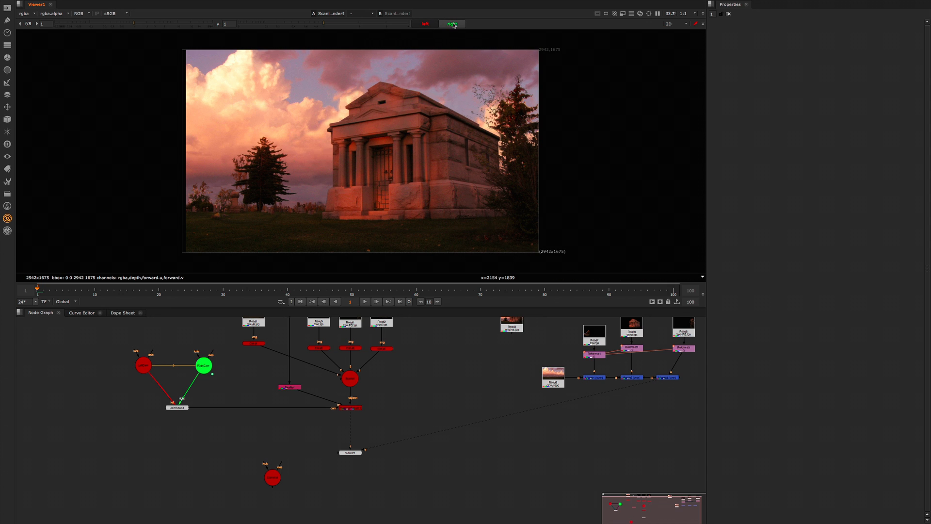
click(433, 27)
click(443, 27)
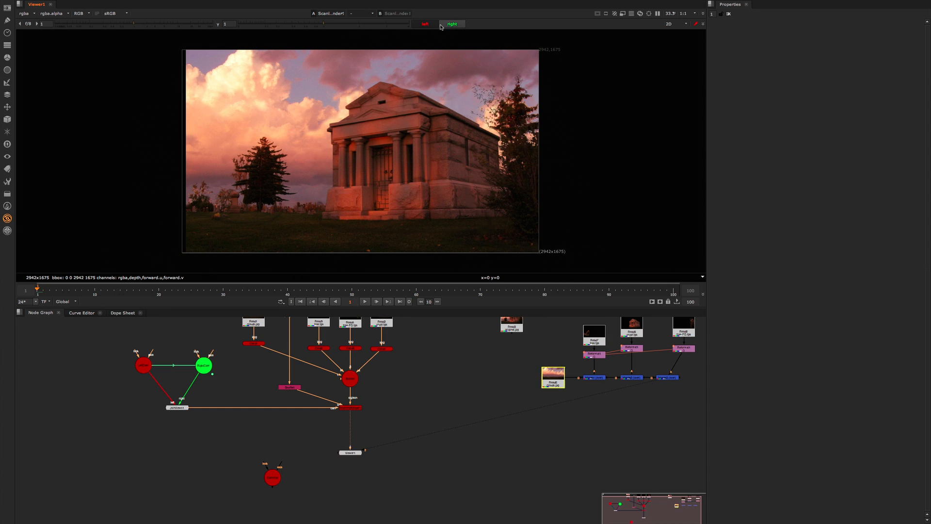
click(433, 27)
click(444, 28)
click(433, 28)
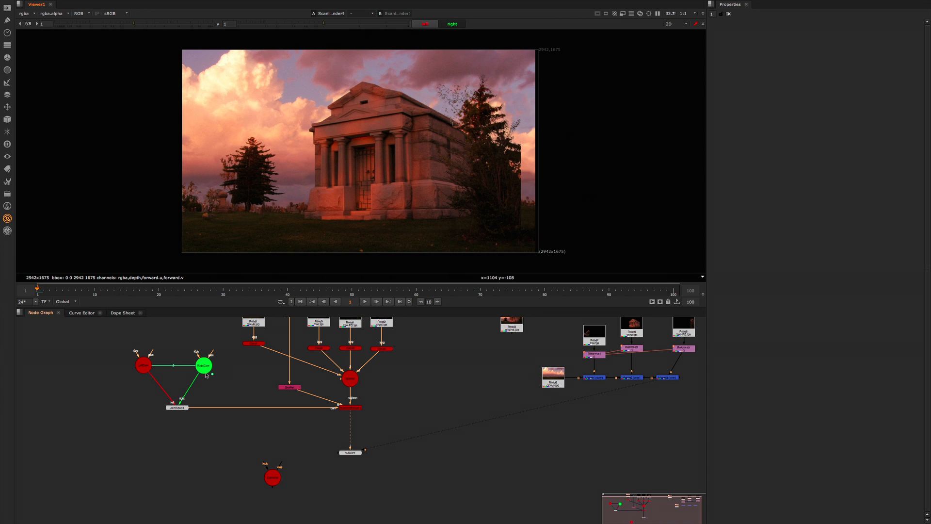
Step: Inspect the translate values of LeftCam and RightCam
double_click(142, 366)
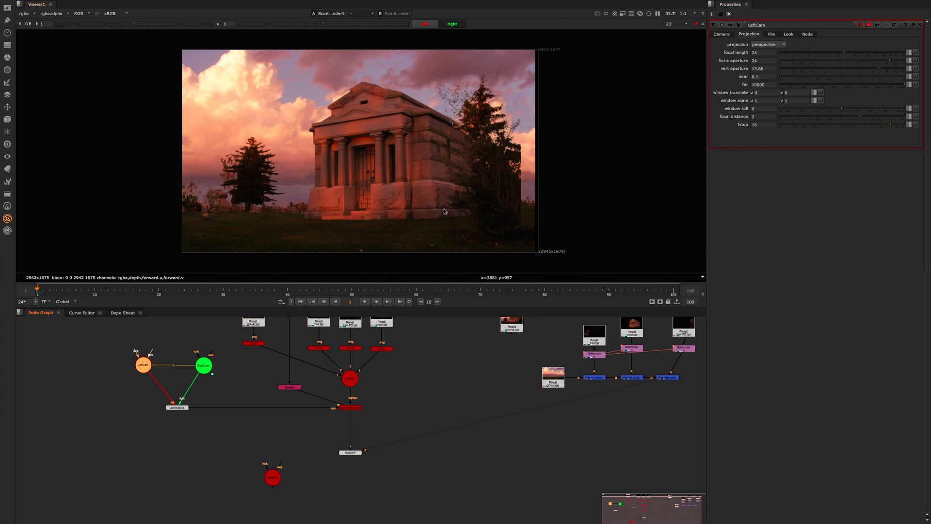
click(722, 36)
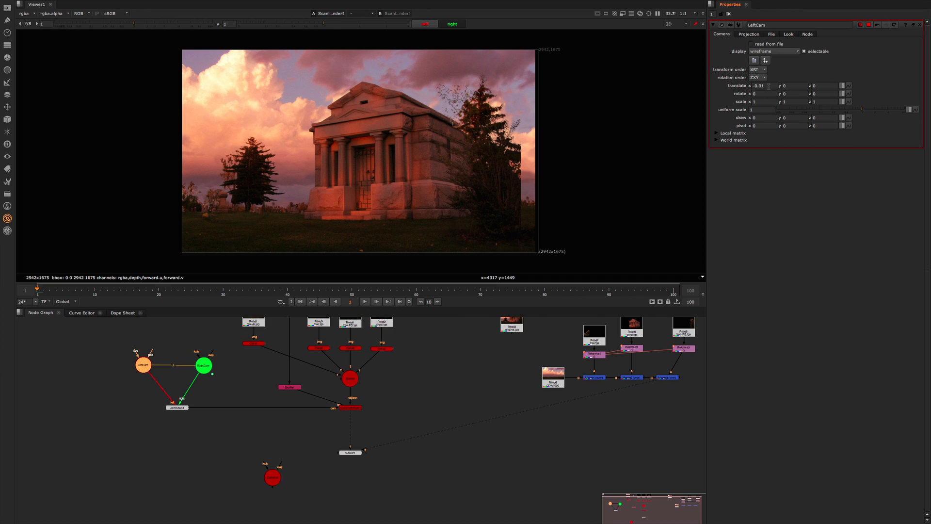
double_click(204, 365)
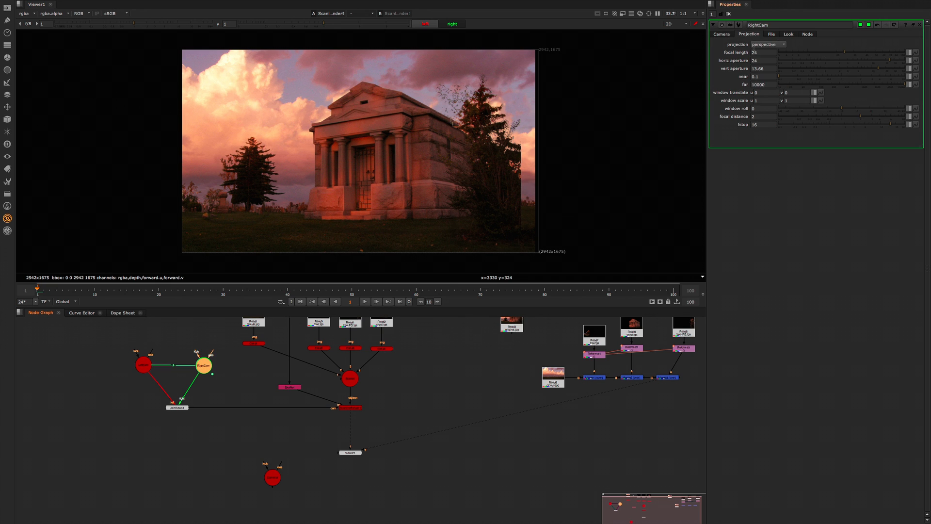
click(717, 34)
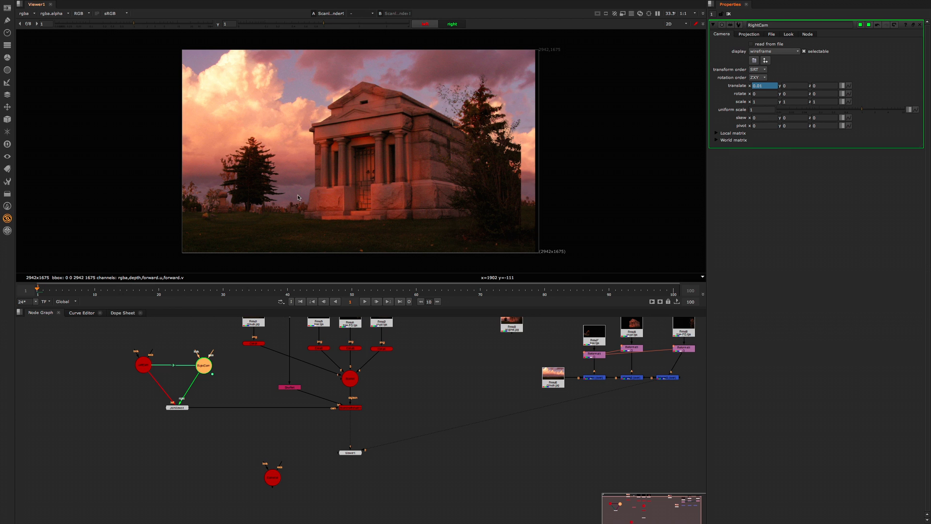
Step: Alternate repeatedly between the left and right views to judge the stereo offset, ending on the right view
click(423, 24)
click(445, 26)
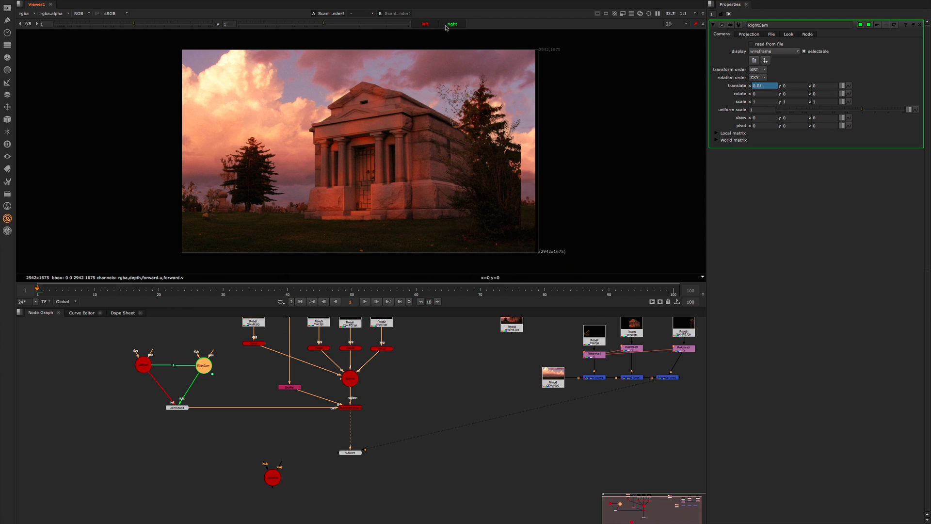
click(429, 27)
click(445, 26)
click(429, 26)
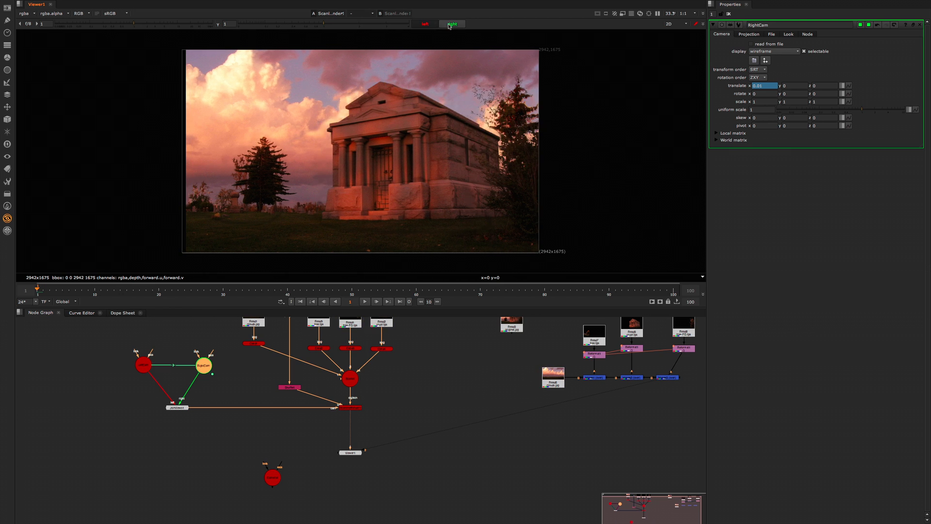
click(449, 27)
click(433, 27)
click(447, 26)
click(434, 26)
click(446, 26)
click(157, 351)
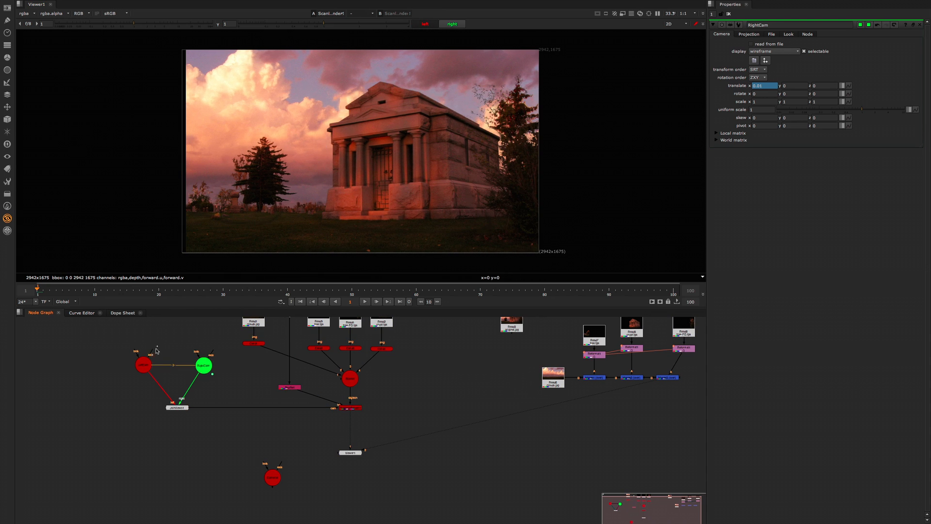
Step: Set LeftCam's x translate to -0.0025 and compare the left and right renders
double_click(143, 364)
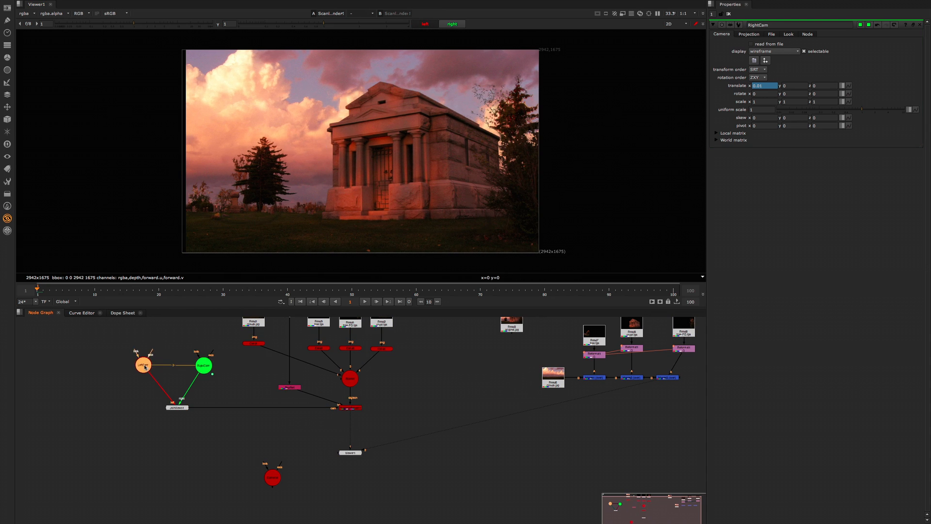
click(764, 86)
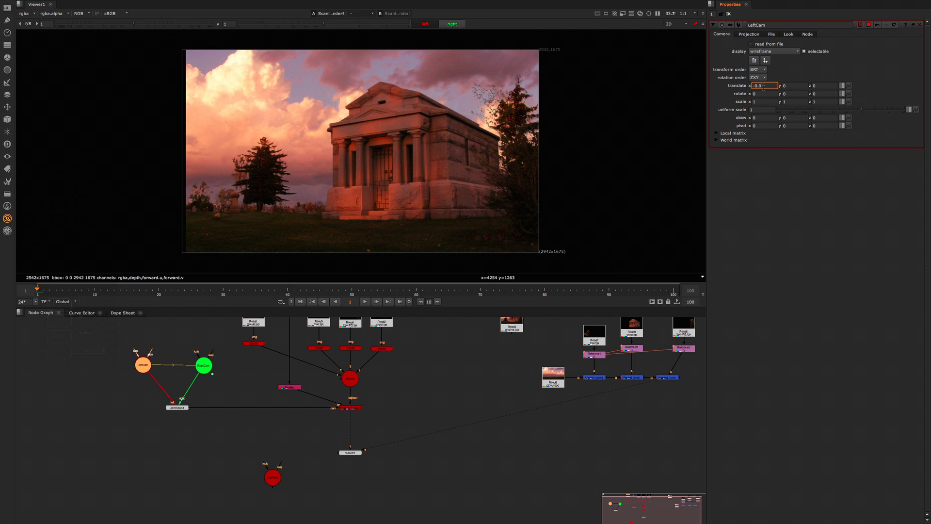
key(Return)
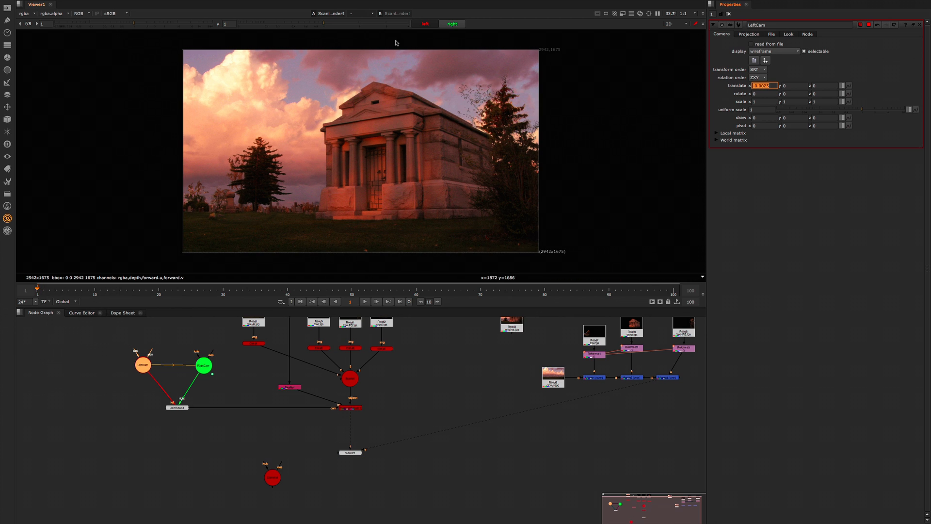
click(453, 23)
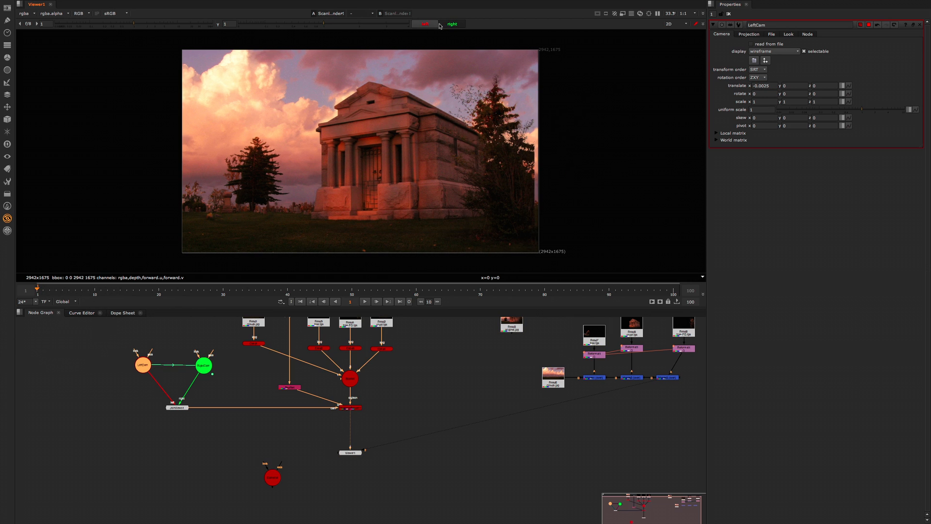
click(432, 25)
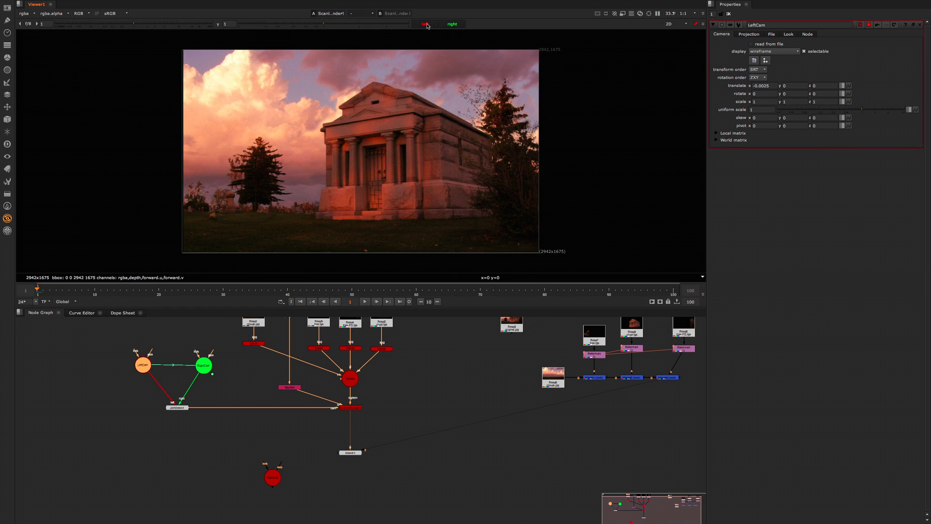
click(442, 25)
Step: Add an Anaglyph node between the ScanlineRender node and the Viewer
click(365, 439)
scroll(376, 422, up, 2)
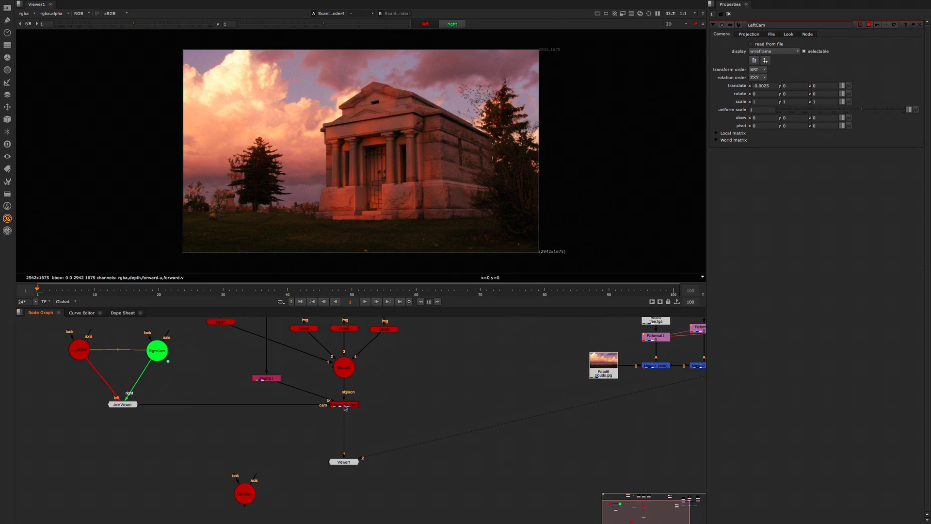
middle_drag(353, 408, 360, 402)
scroll(386, 395, down, 2)
scroll(389, 394, up, 2)
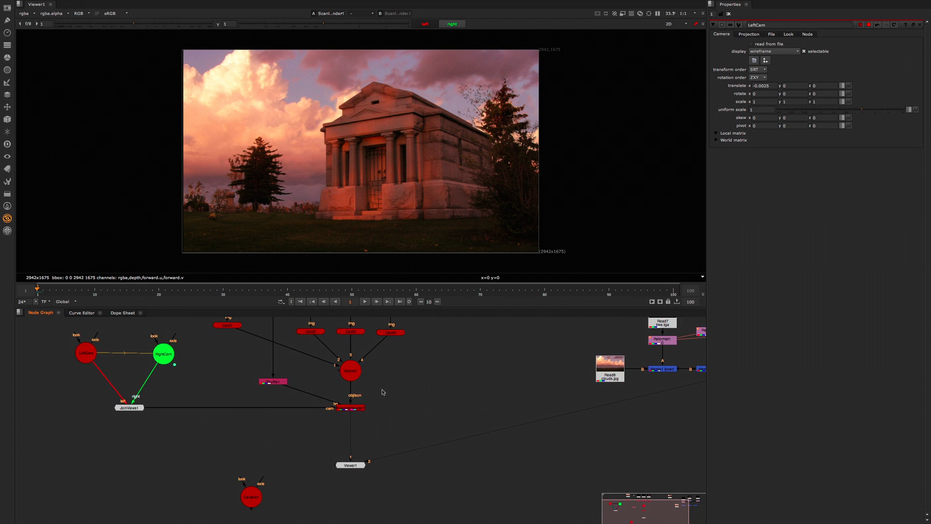
scroll(382, 391, down, 2)
click(357, 405)
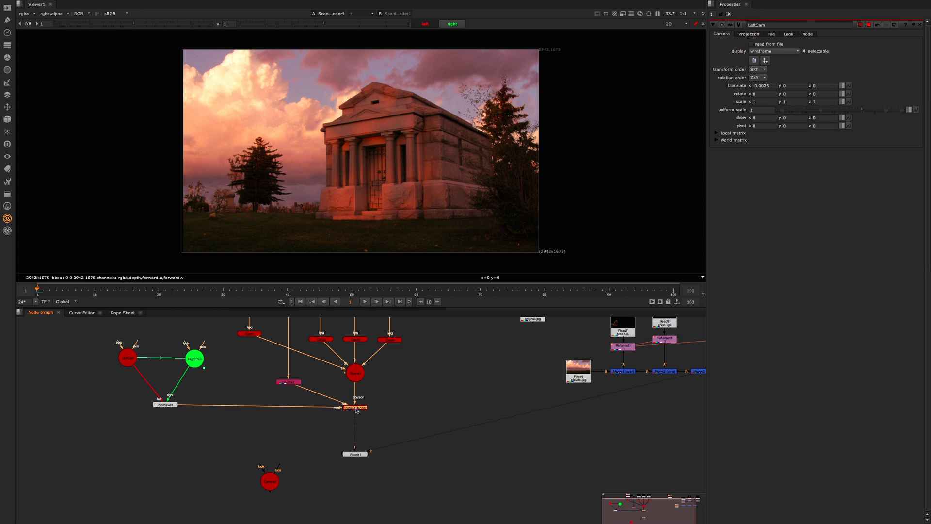
key(Tab)
text(Anaglyph)
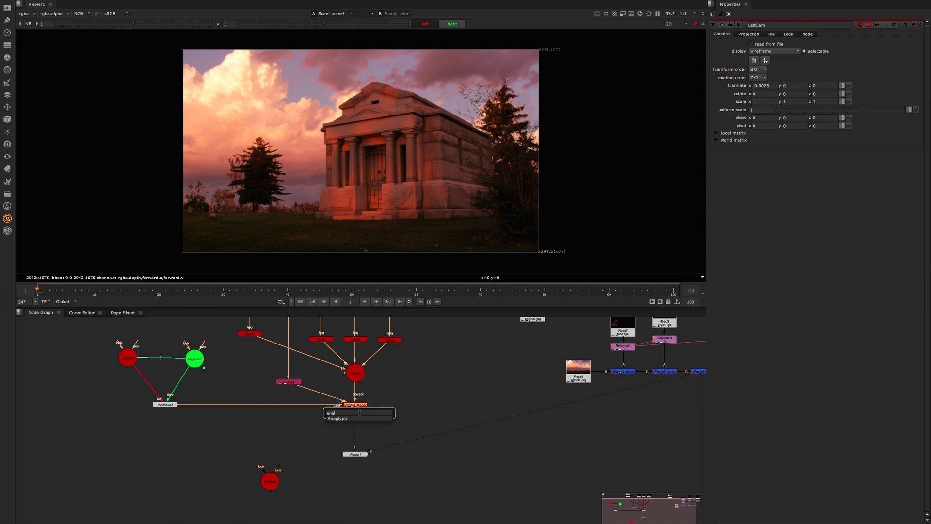
key(Return)
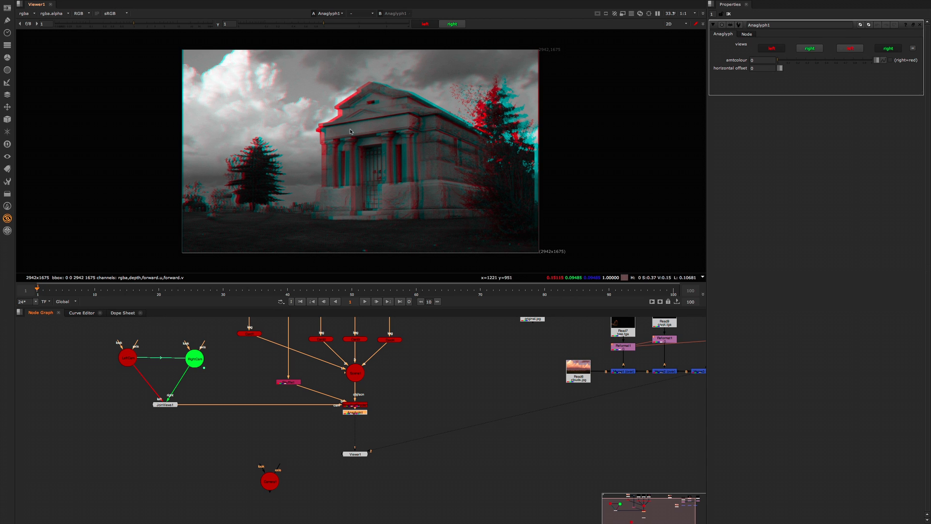
Step: Try horizontal offsets of -6 and 40 on the Anaglyph node
click(762, 68)
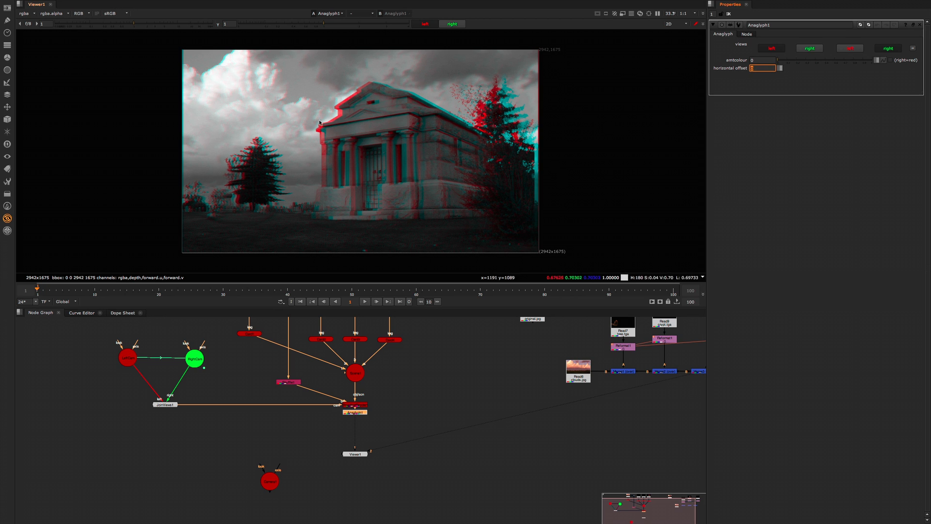
scroll(324, 128, up, 4)
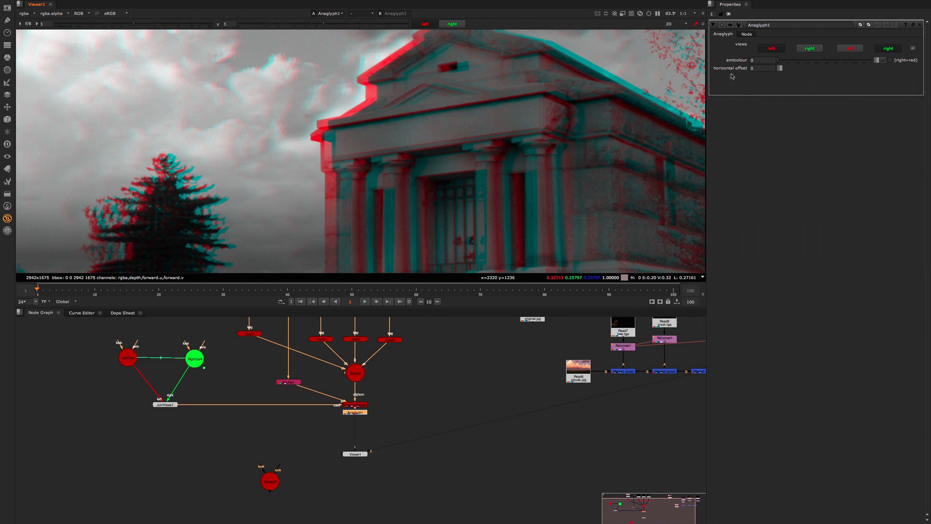
text(-6)
key(Return)
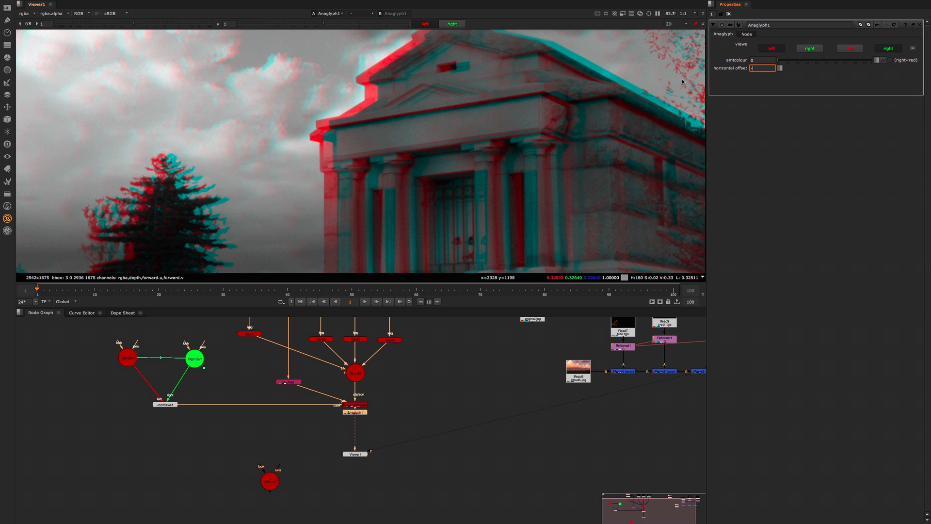
text(40)
key(Return)
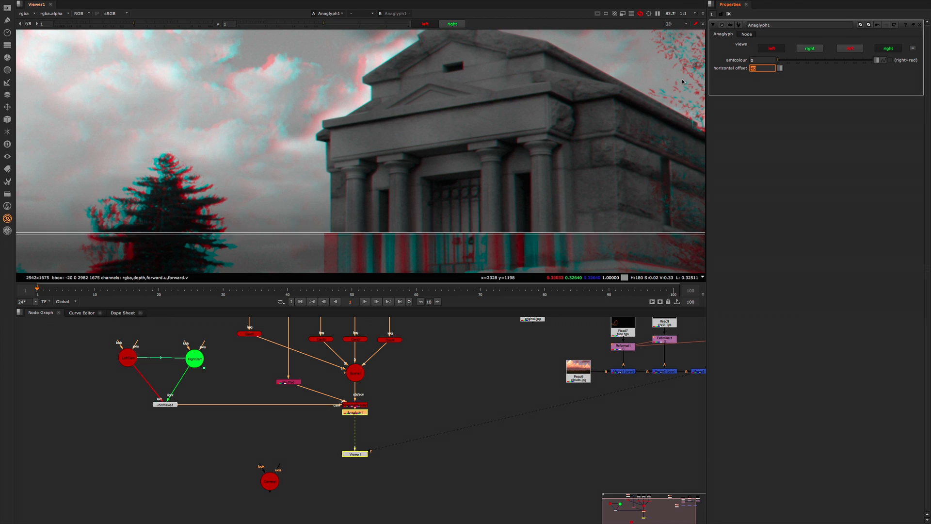
Step: Fine-tune the Anaglyph node's horizontal offset in single units to 37
key(Left)
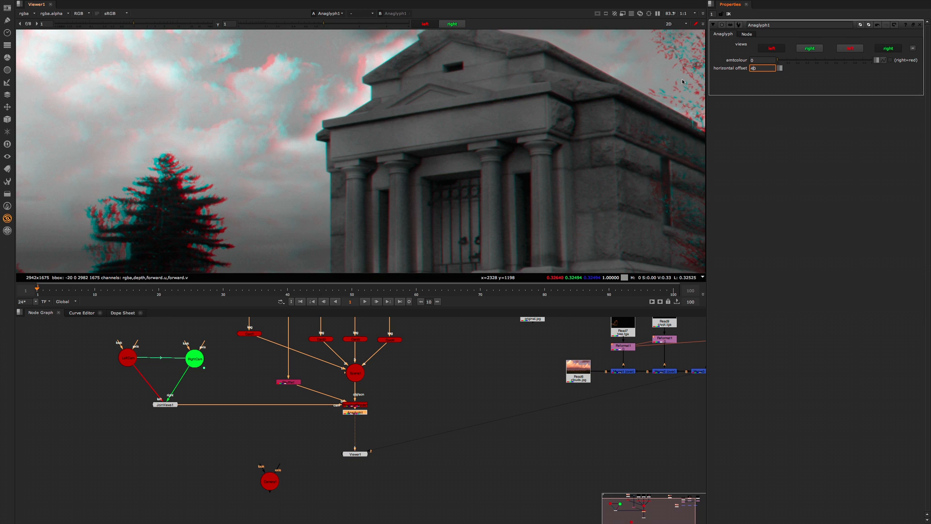
key(shift+Right)
key(Up)
key(Up)
key(Down)
key(Down)
key(Down)
Step: Examine the red and cyan fringing at the building's corner and in the clouds of the anaglyph image
alt+middle_drag(333, 151, 404, 142)
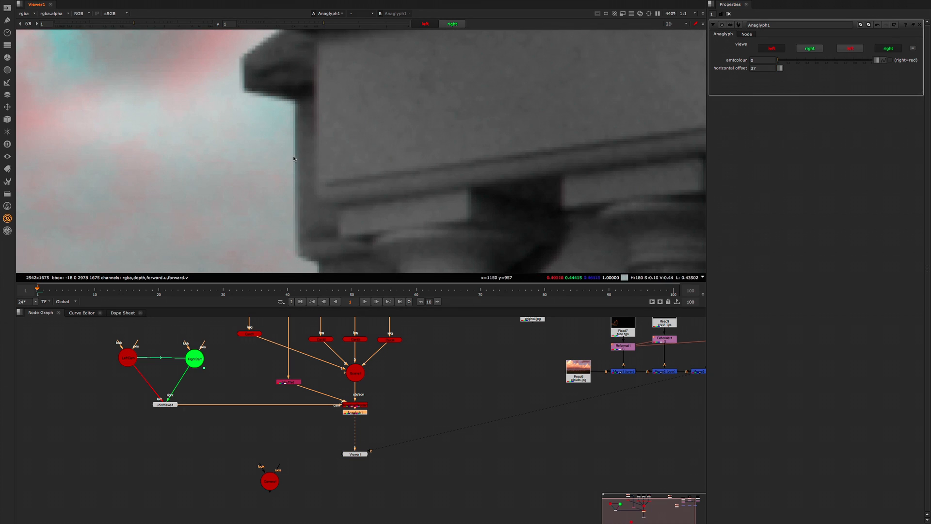
key(f)
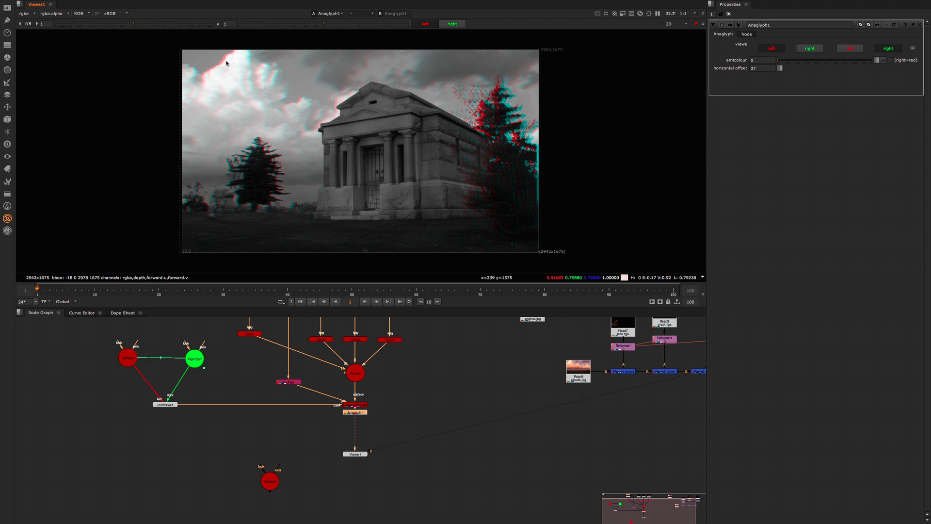
scroll(223, 62, up, 8)
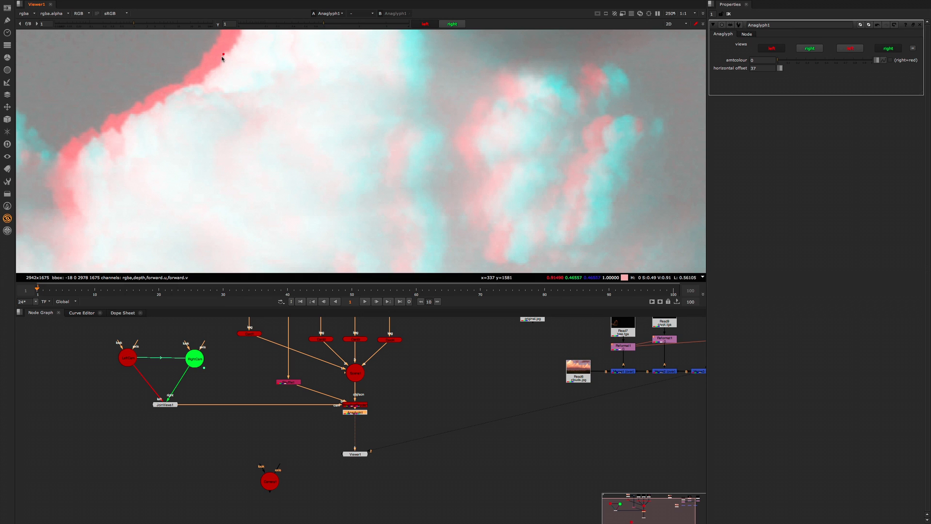
mouse_move(223, 53)
ctrl+shift+mouse_down()
mouse_move(202, 68)
mouse_move(214, 64)
ctrl+shift+mouse_up()
ctrl+click(368, 206)
key(f)
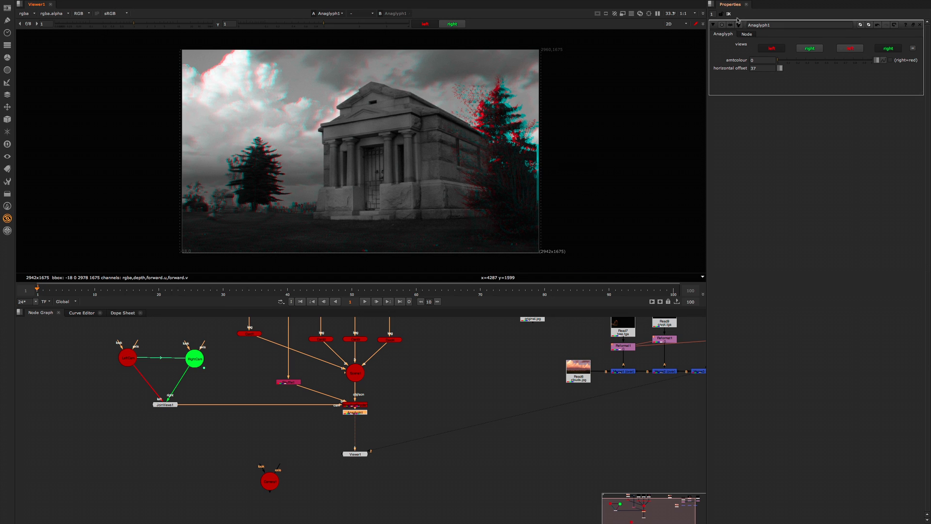
Step: Clear the open node properties and delete the Anaglyph node
scroll(398, 415, up, 5)
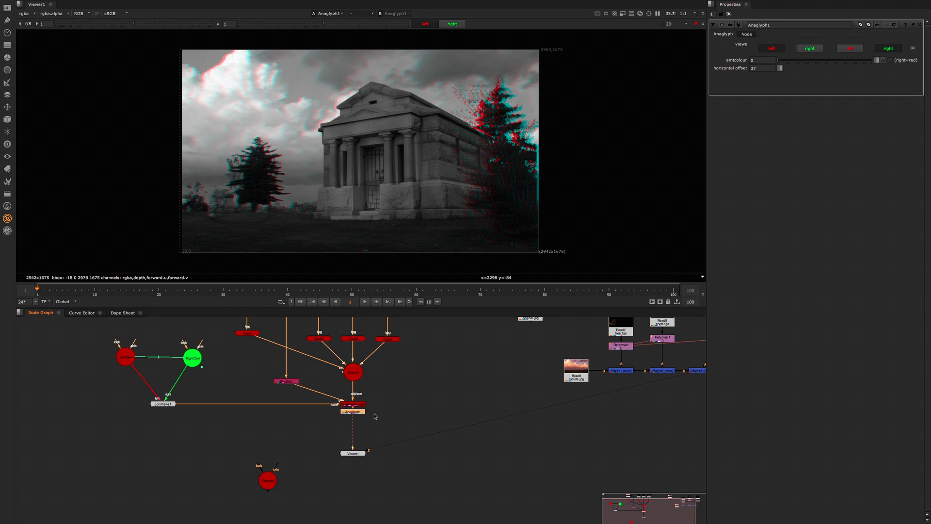
scroll(399, 416, down, 3)
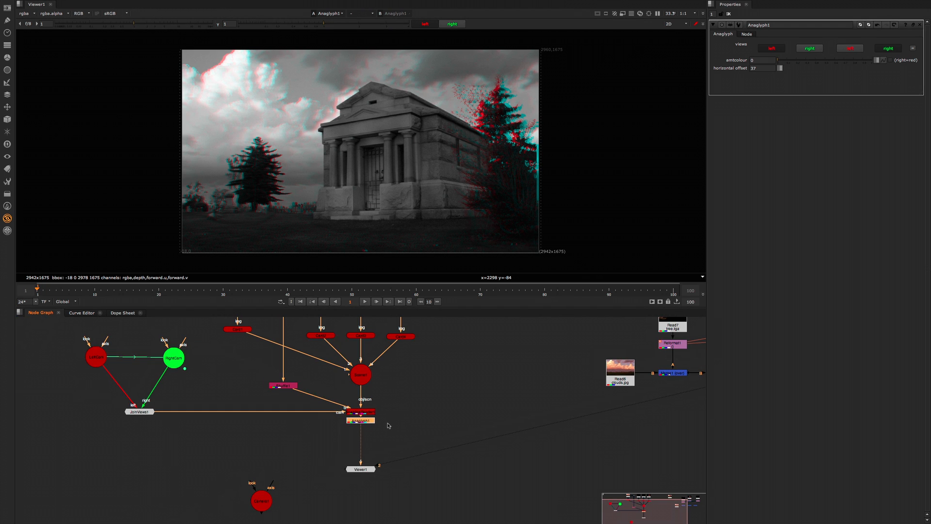
click(729, 14)
drag(361, 421, 363, 435)
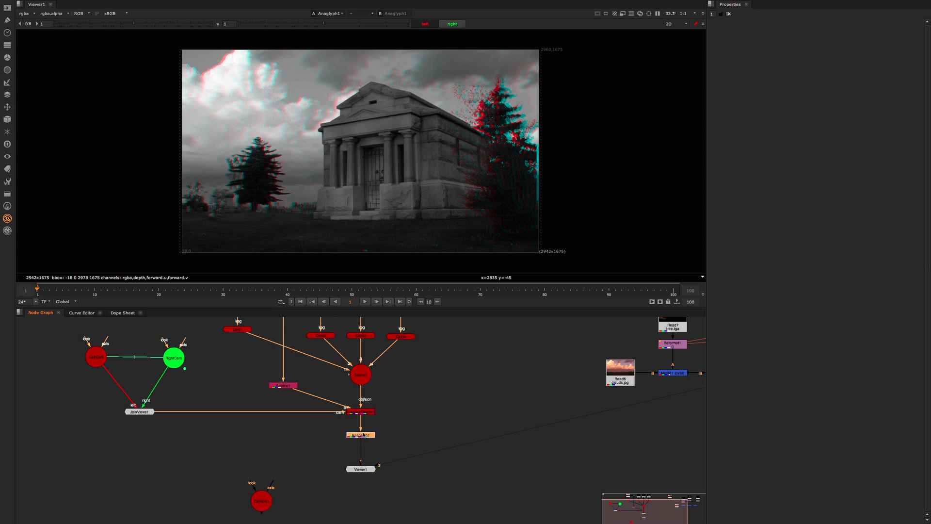
key(d)
key(Delete)
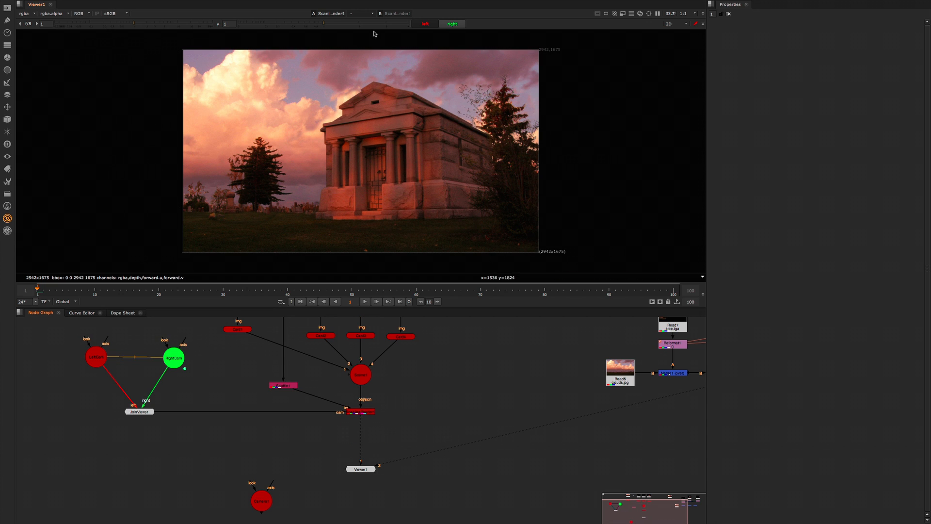
Step: Alternate repeatedly between the left and right renders to judge the reduced stereo offset, ending on the left view
click(451, 25)
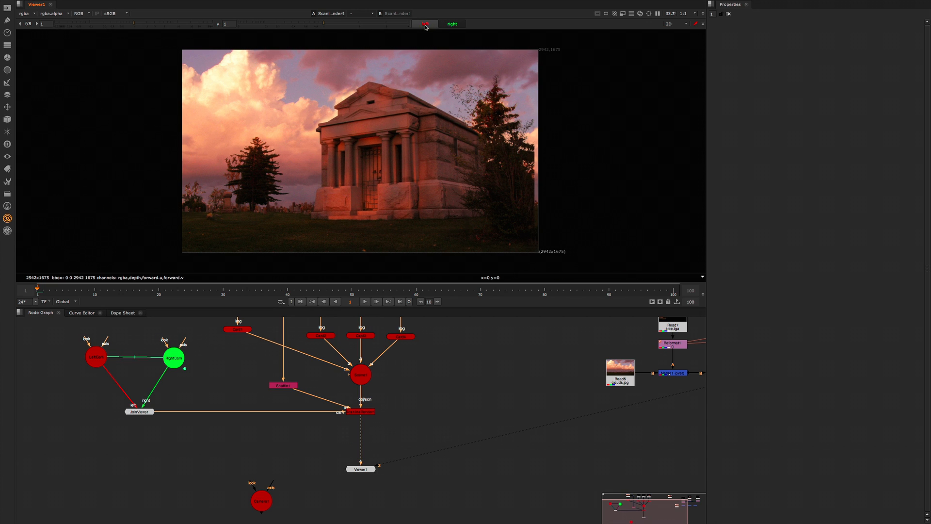
click(427, 26)
click(442, 26)
click(430, 27)
click(444, 26)
click(431, 26)
click(442, 26)
click(428, 26)
click(446, 26)
click(428, 27)
click(444, 26)
click(434, 27)
click(445, 27)
click(433, 27)
click(426, 26)
click(443, 26)
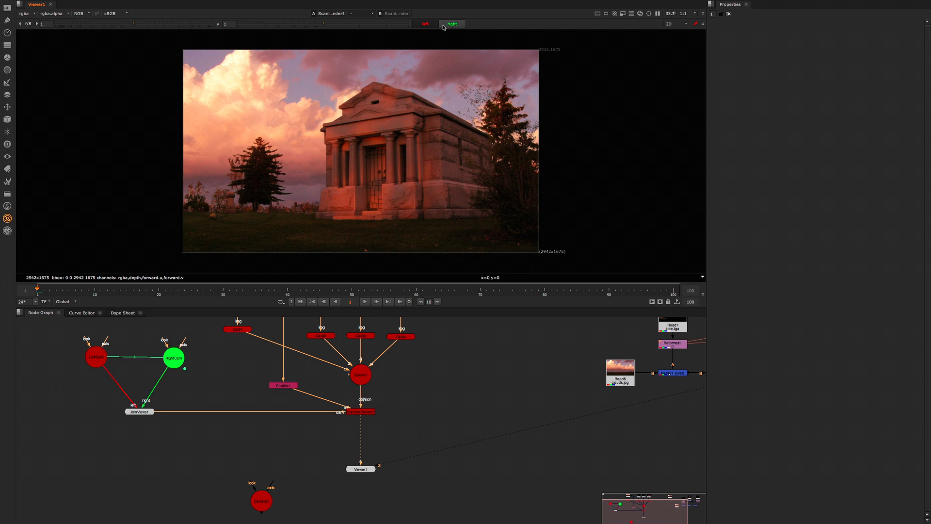
click(432, 25)
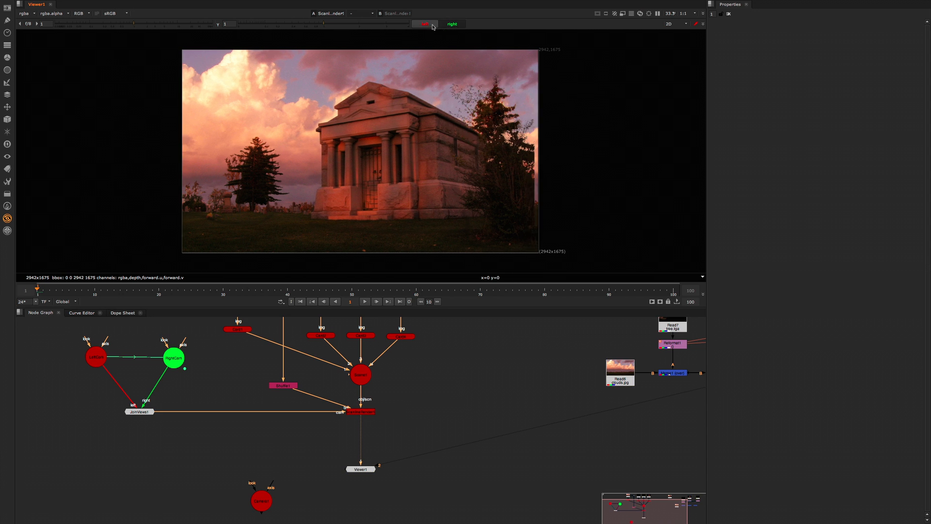
click(446, 26)
click(431, 26)
click(447, 25)
click(428, 25)
Step: Nudge the LeftCam and RightCam nodes into line in the node graph and clear the selection
drag(359, 412, 359, 415)
drag(94, 356, 93, 359)
drag(169, 355, 166, 356)
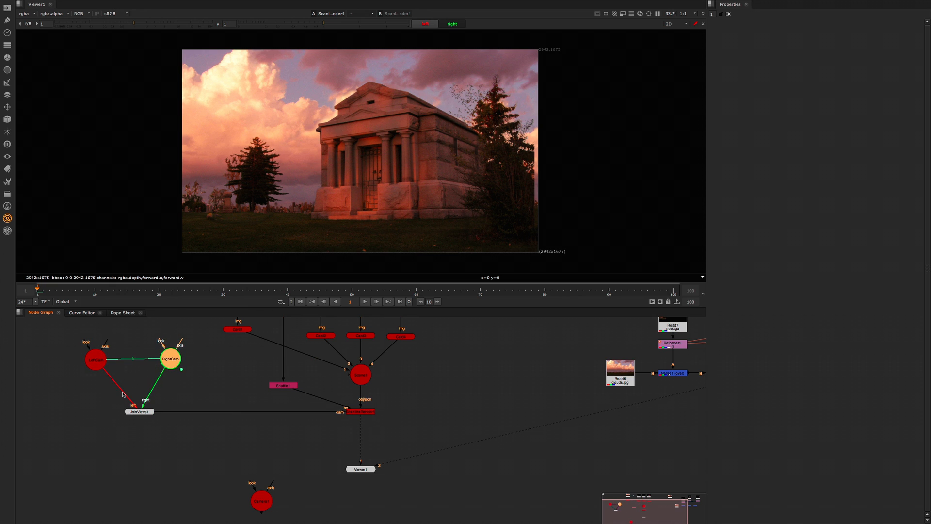
drag(169, 360, 168, 361)
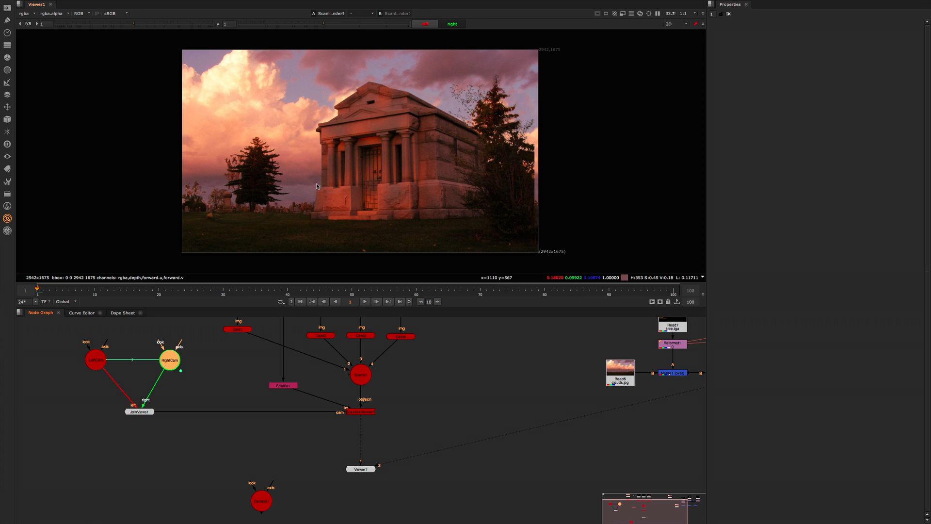
click(357, 418)
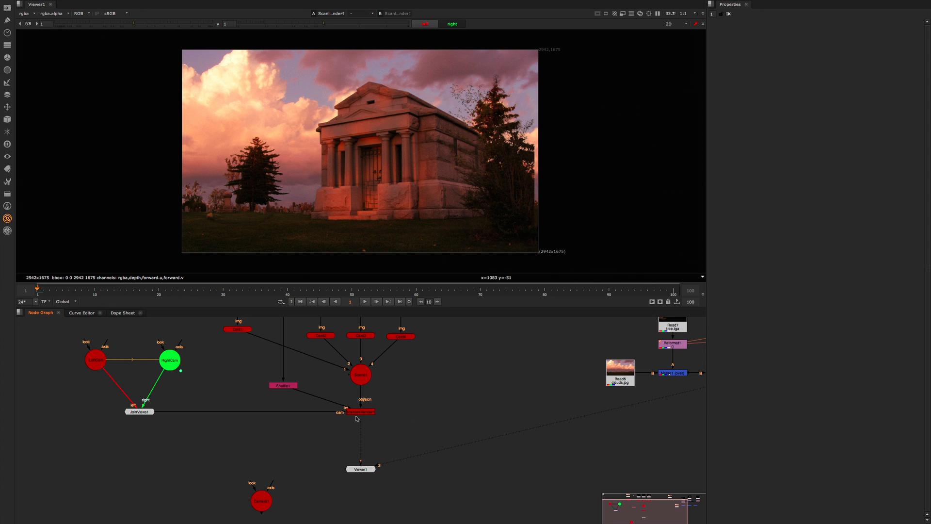
Step: Add a Transform node after the ScanlineRender node and move the Viewer node aside
click(361, 412)
key(t)
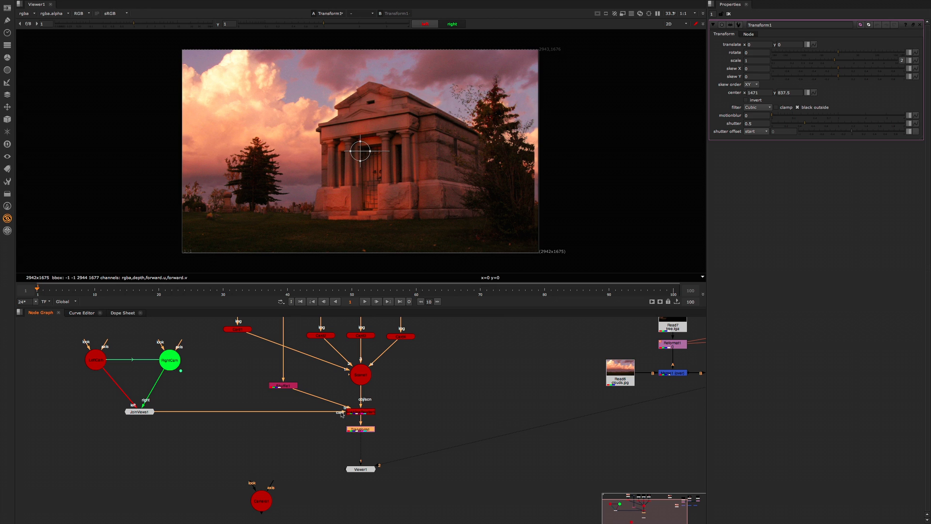
drag(362, 466, 455, 471)
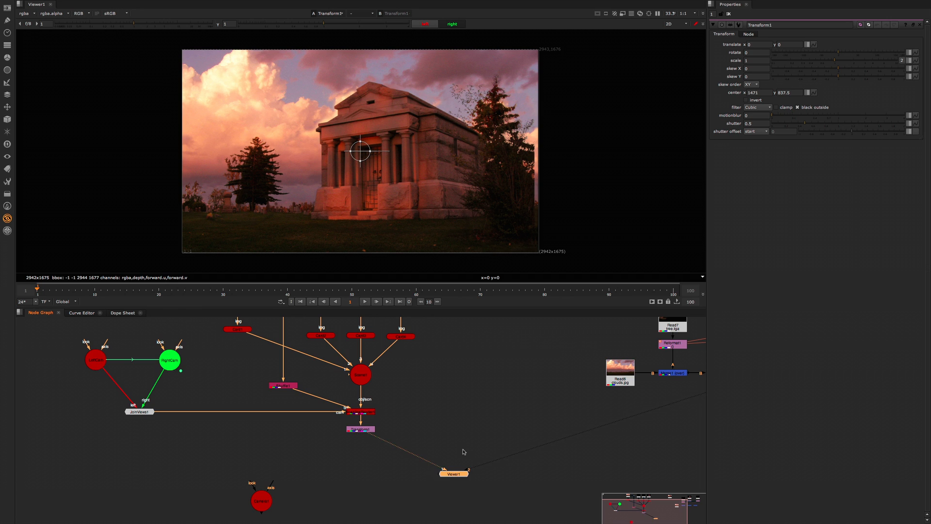
Step: Split the Transform's translate by view and drive the right view's x with a multiplying expression on translate.left.x
click(810, 45)
click(817, 55)
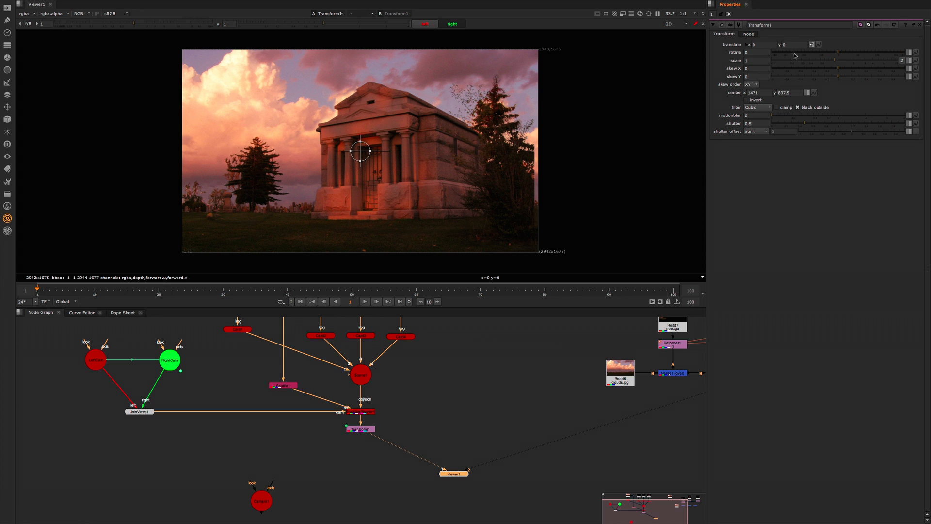
click(748, 45)
click(769, 44)
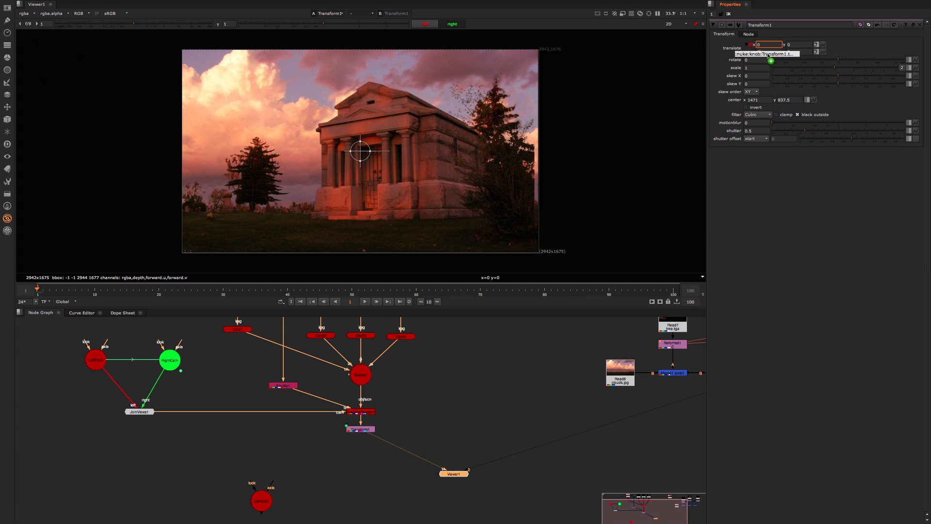
double_click(767, 52)
click(769, 52)
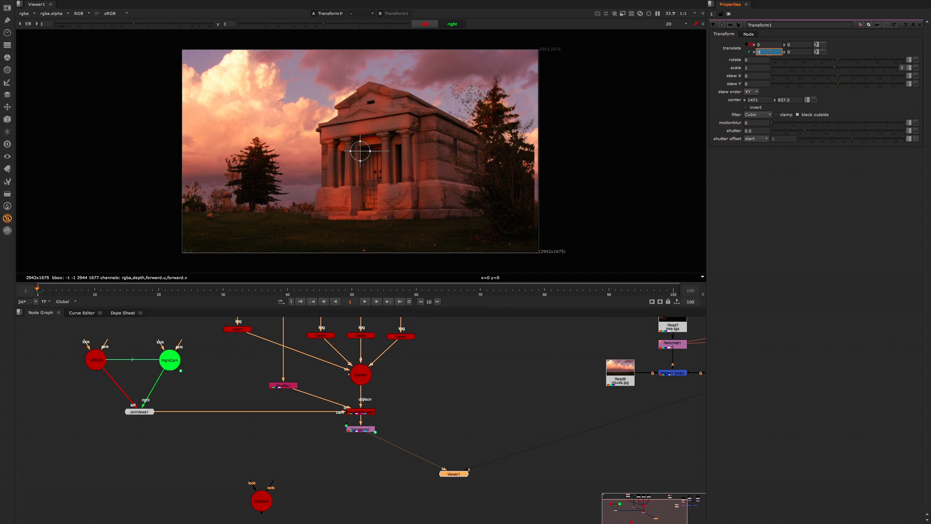
key(=)
click(815, 62)
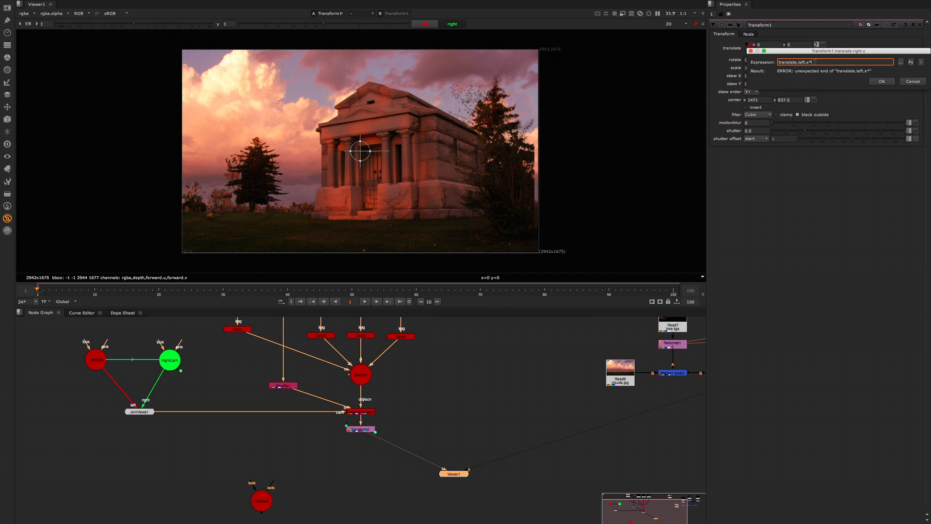
key(Return)
Step: Move the unconnected camera node up slightly in the node graph and select the Transform node
click(372, 422)
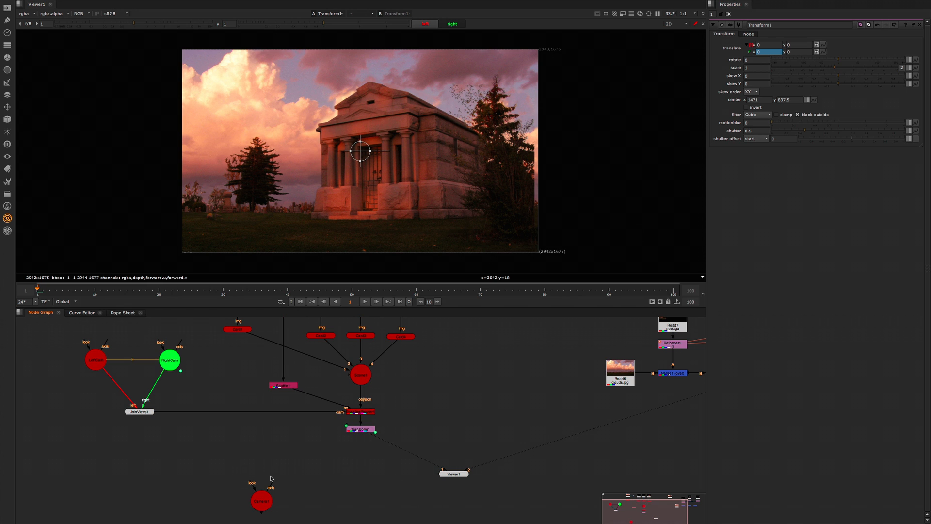
drag(263, 502, 251, 480)
click(365, 432)
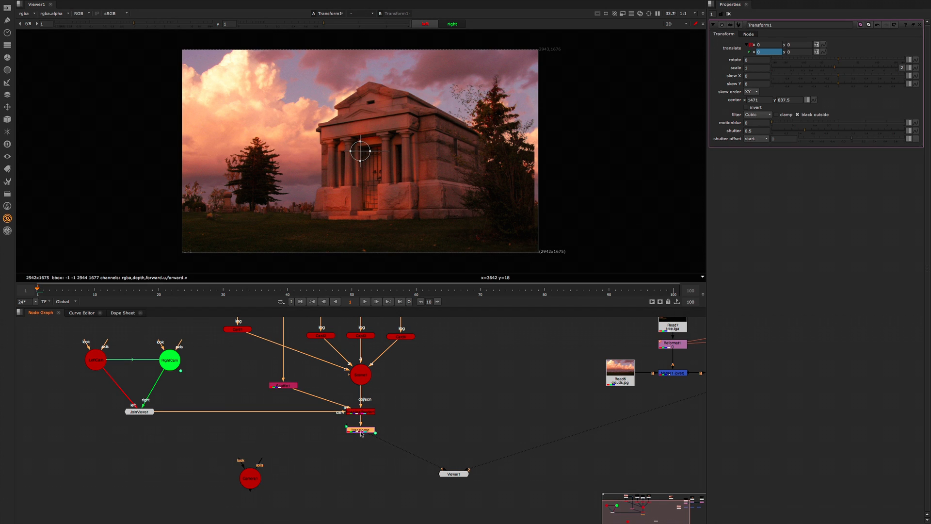
Step: Add a split-and-join views setup below the Transform node and delete its JoinViews node
key(Tab)
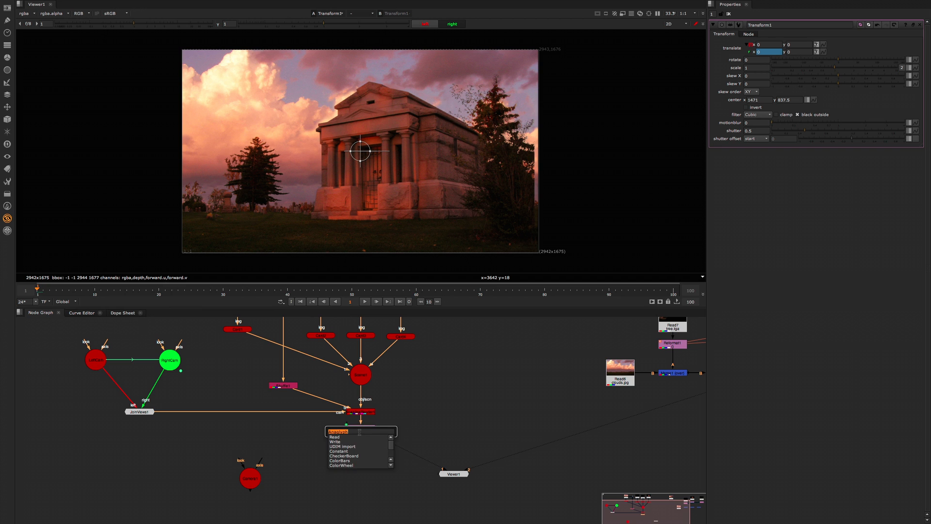
text(split)
key(Return)
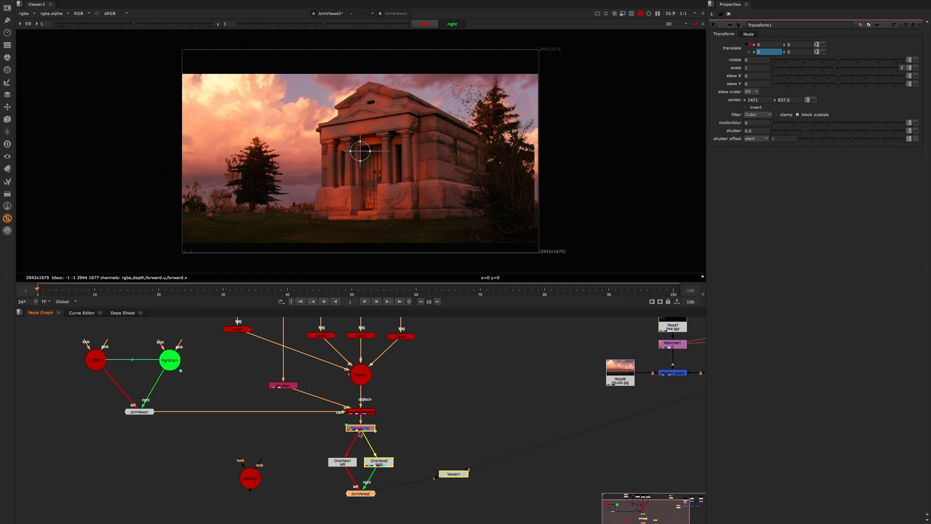
drag(365, 495, 365, 493)
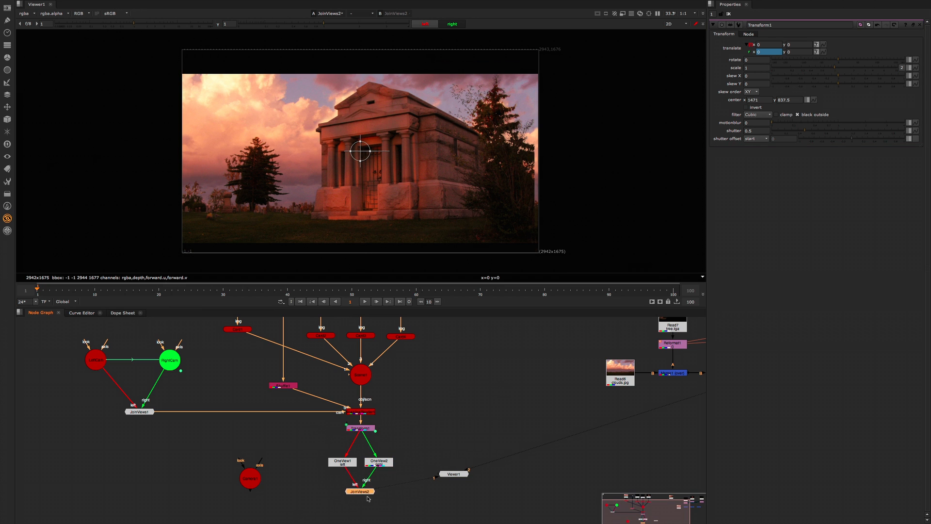
key(Delete)
Step: Add a ShuffleCopy node below the OneView nodes and connect the left and right views to its inputs
key(Tab)
text(shu)
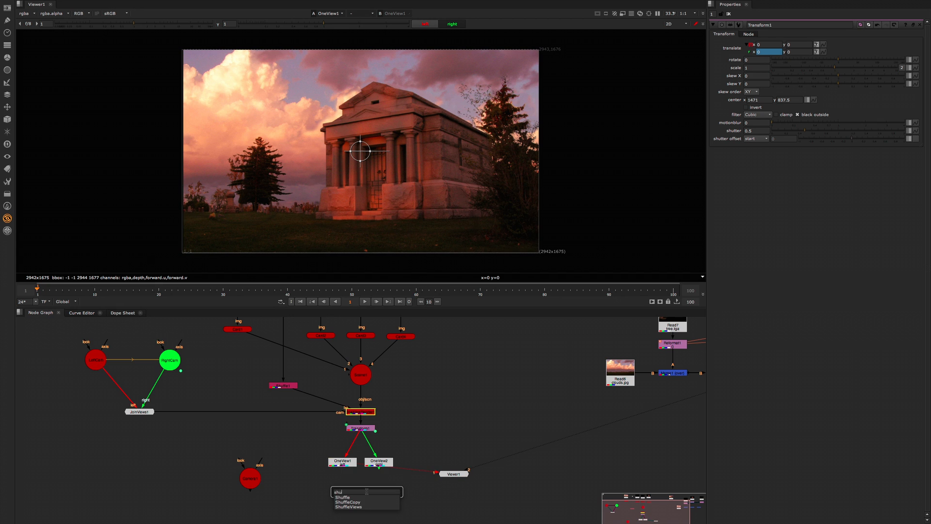
key(Down)
key(Return)
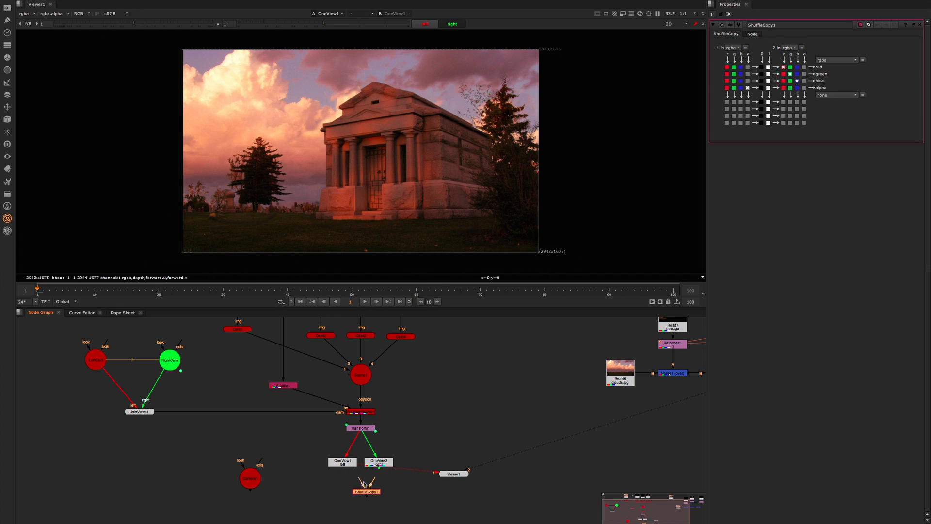
mouse_move(364, 482)
mouse_down()
mouse_move(349, 465)
mouse_move(380, 463)
mouse_move(367, 487)
mouse_up()
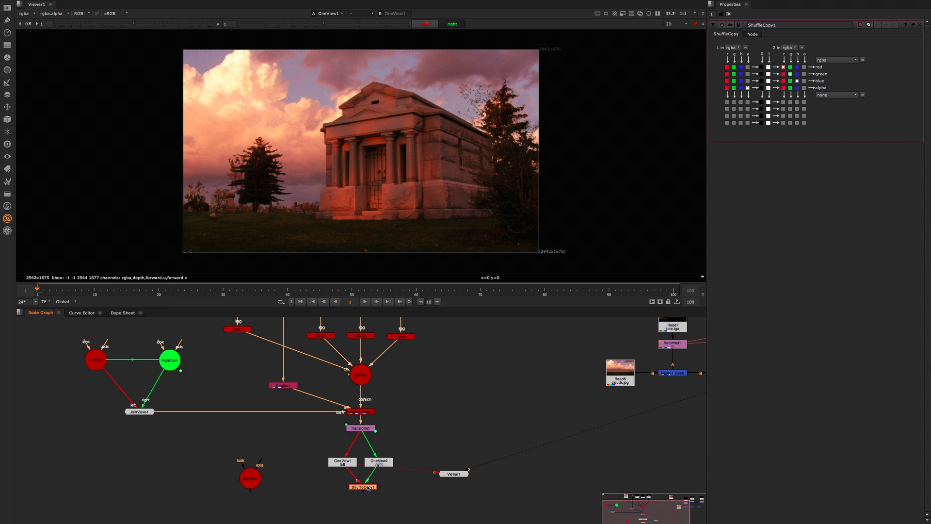
Step: View the ShuffleCopy node, move the Viewer node lower, and source its green output from input 1's green channel
key(1)
drag(453, 474, 437, 501)
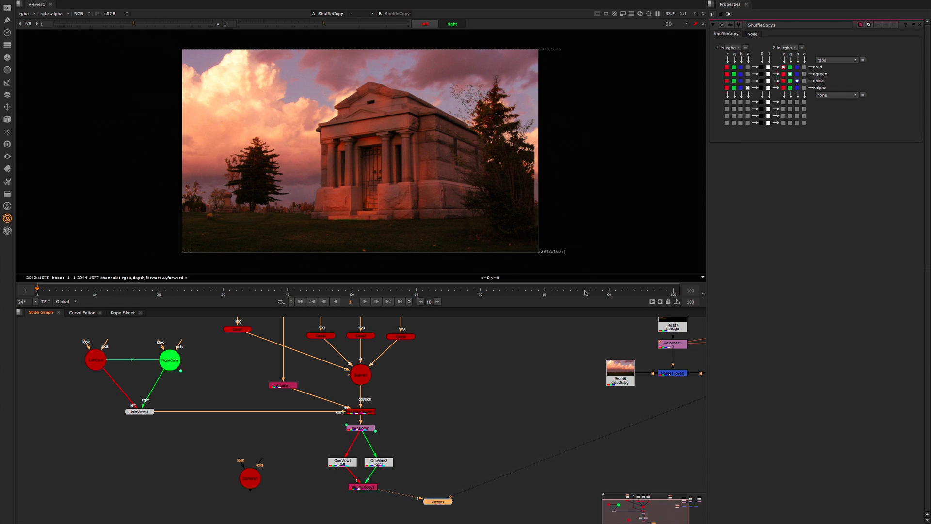
click(734, 74)
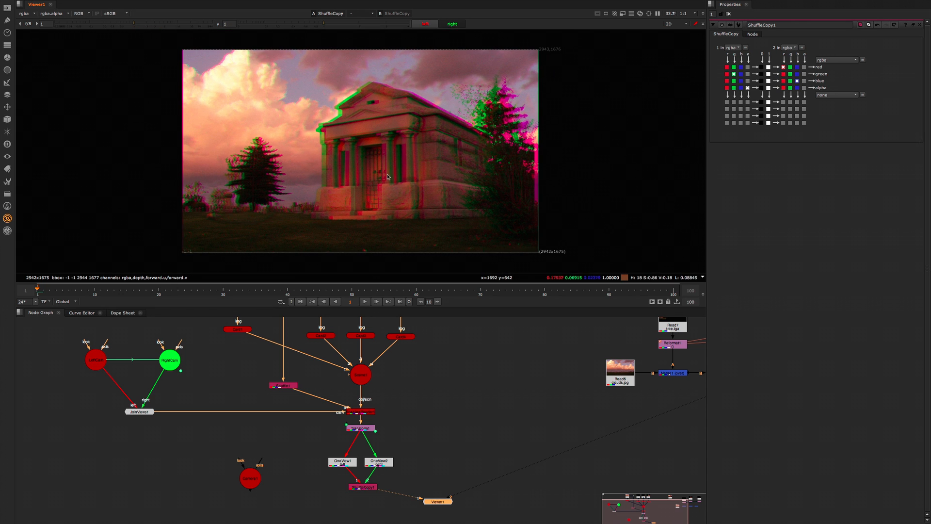
scroll(389, 177, down, 2)
scroll(390, 177, up, 2)
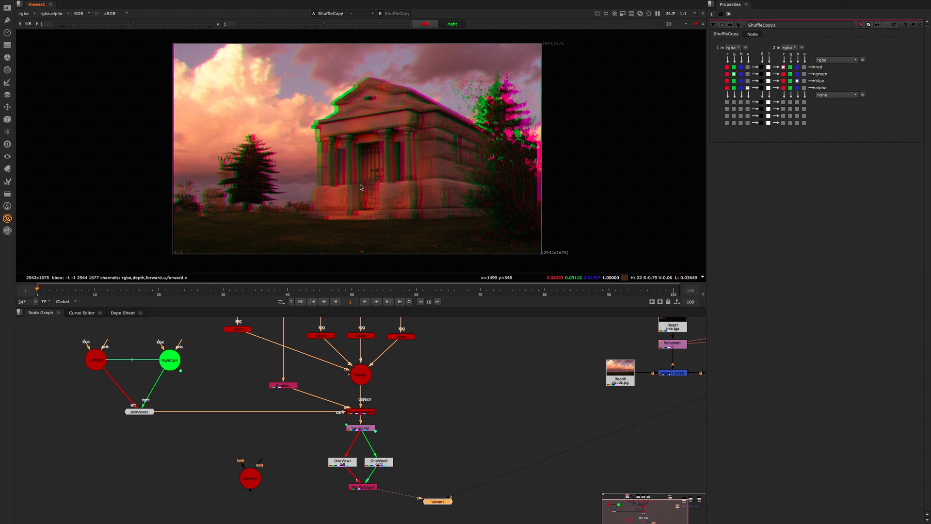
Step: Insert a Saturation node between the ScanlineRender and Transform nodes, set its saturation to 0, and close its properties
middle_drag(369, 422, 371, 418)
scroll(411, 406, down, 2)
scroll(419, 403, up, 2)
click(427, 408)
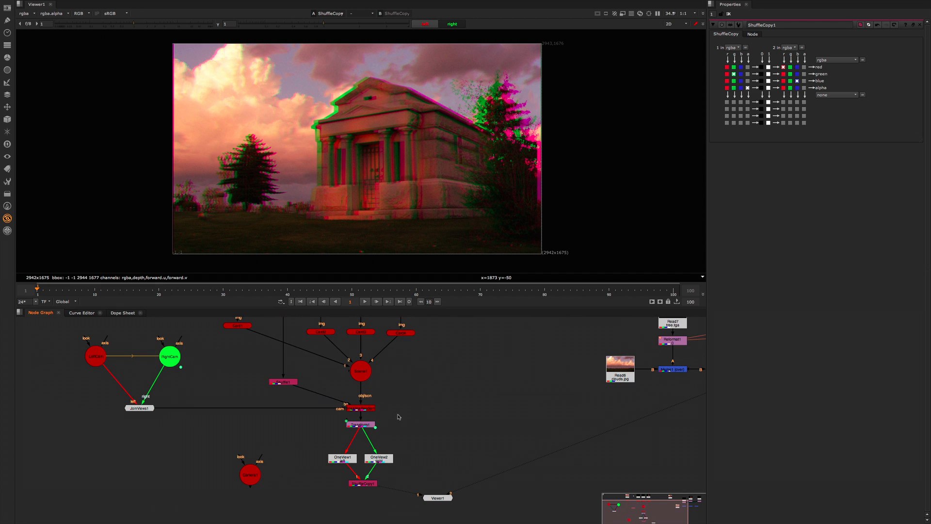
drag(358, 425, 358, 431)
click(364, 409)
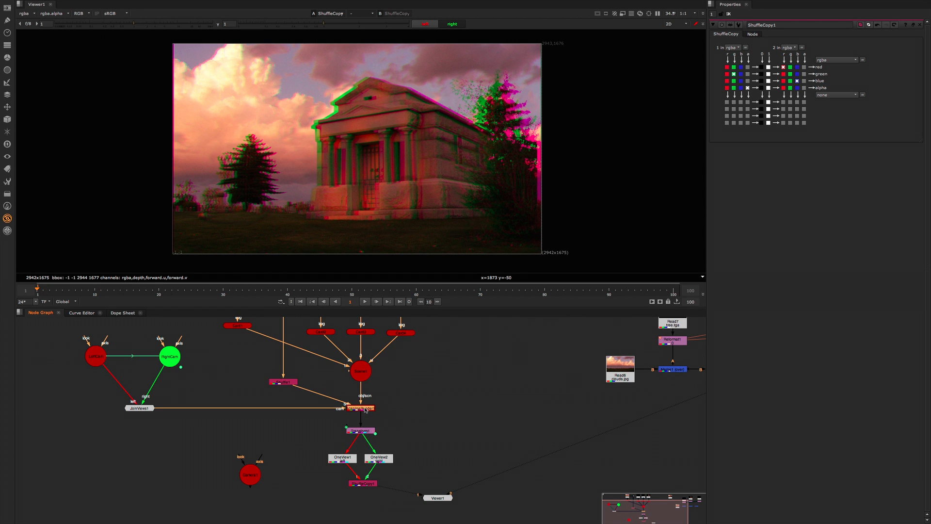
key(Tab)
text(s)
click(367, 415)
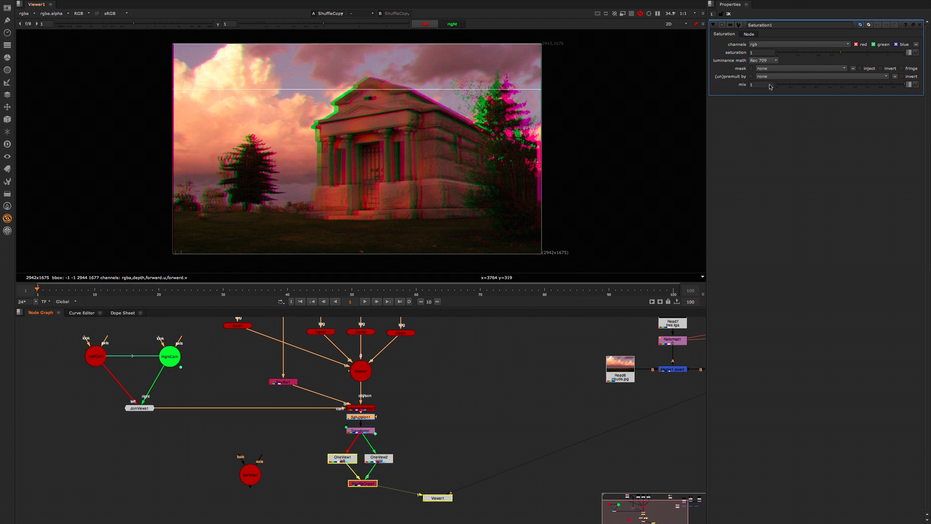
click(777, 53)
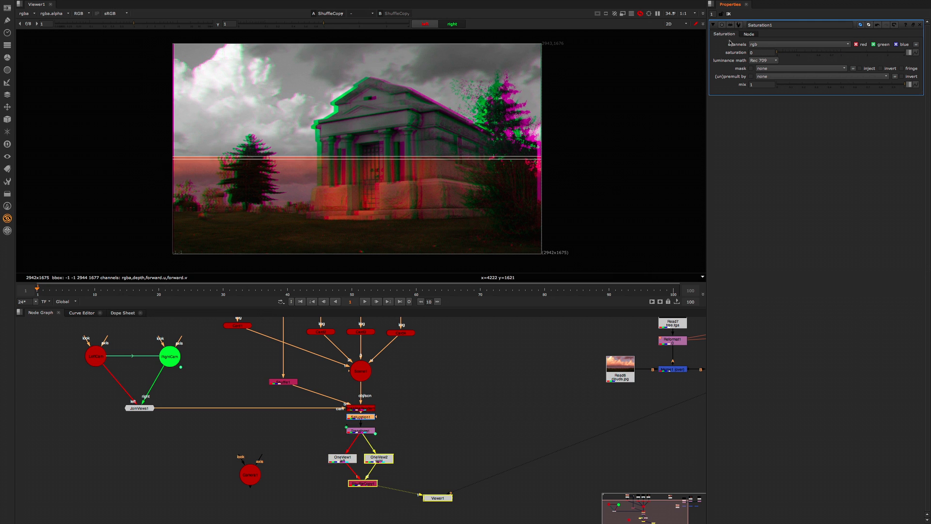
click(729, 14)
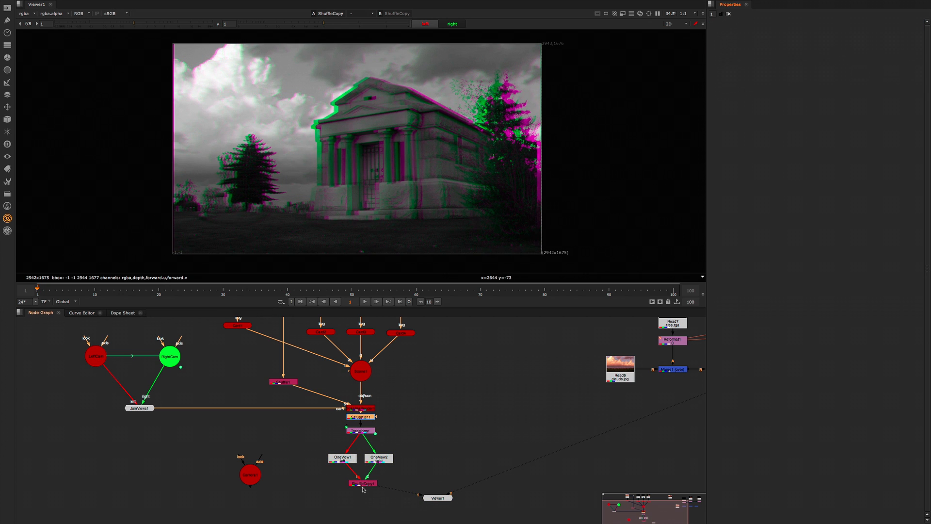
Step: Set the Transform's left-view translate x to -18 and dismiss the expression editor
double_click(364, 431)
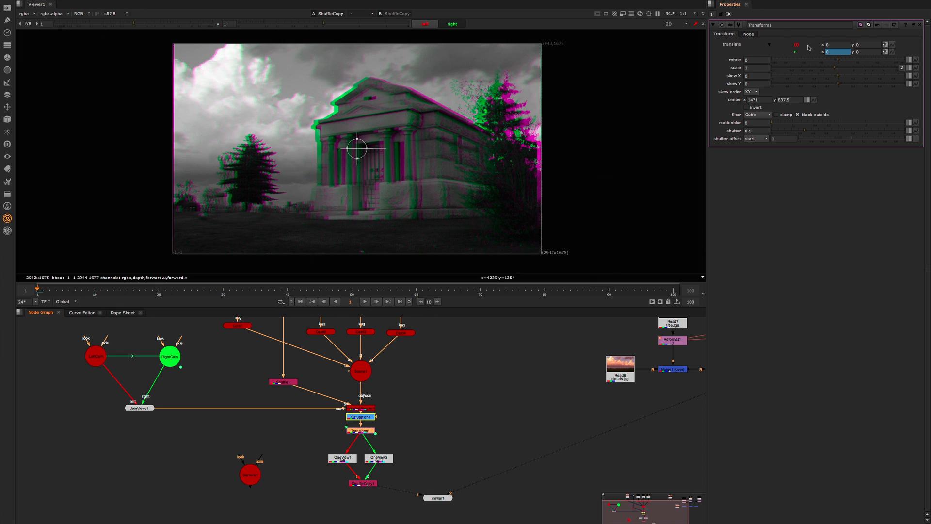
click(827, 44)
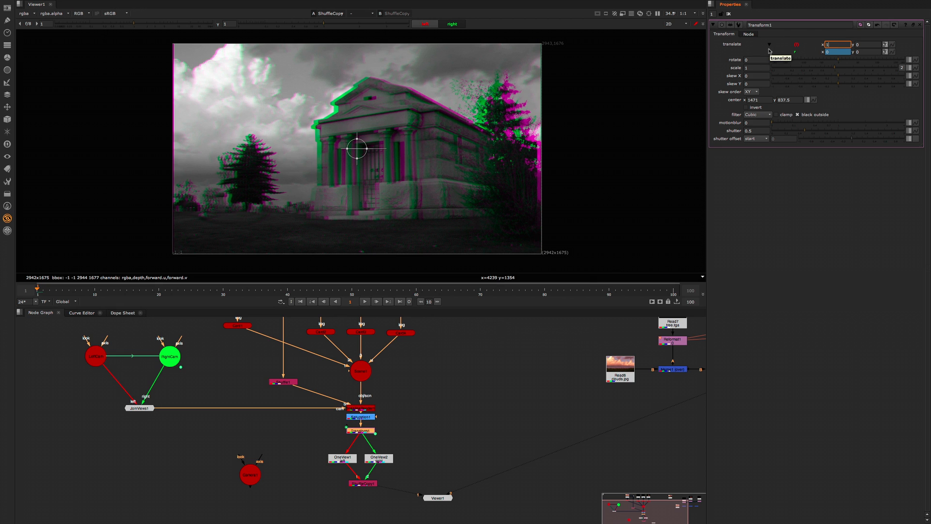
text(-18)
key(Return)
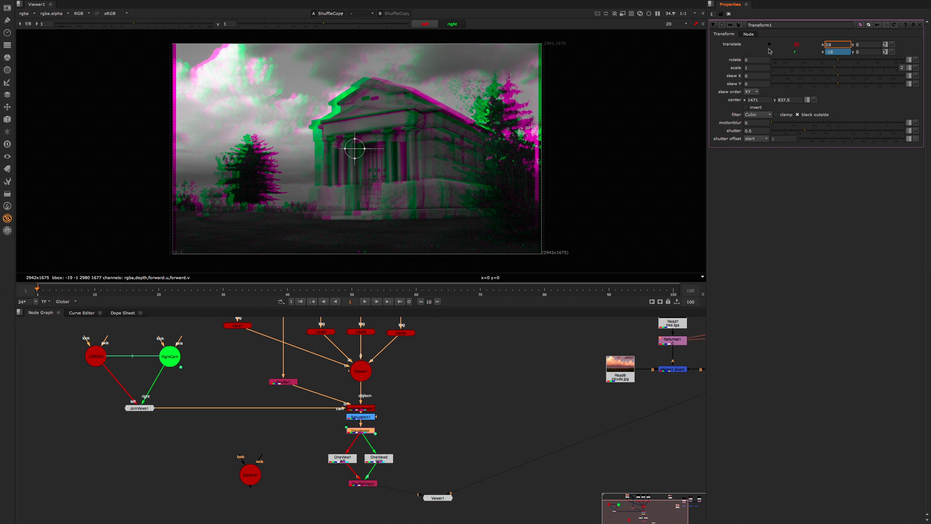
key(equal)
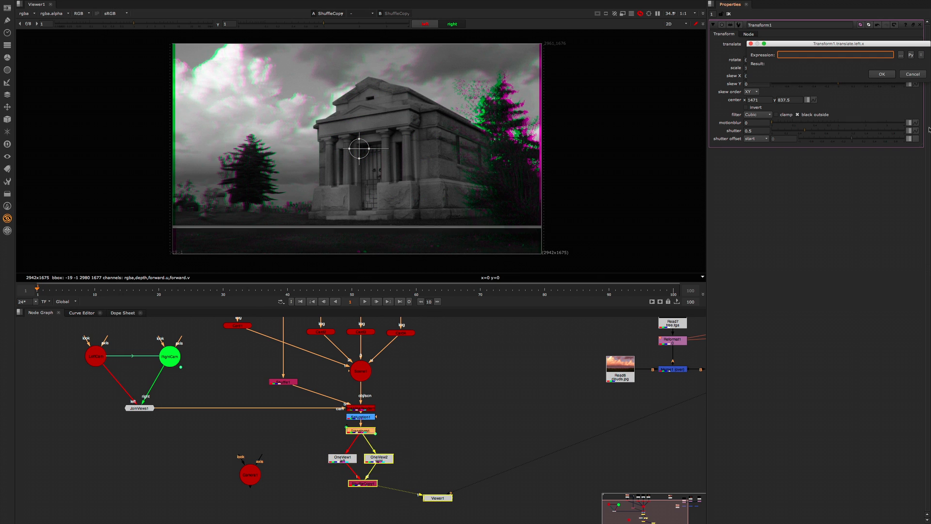
click(913, 74)
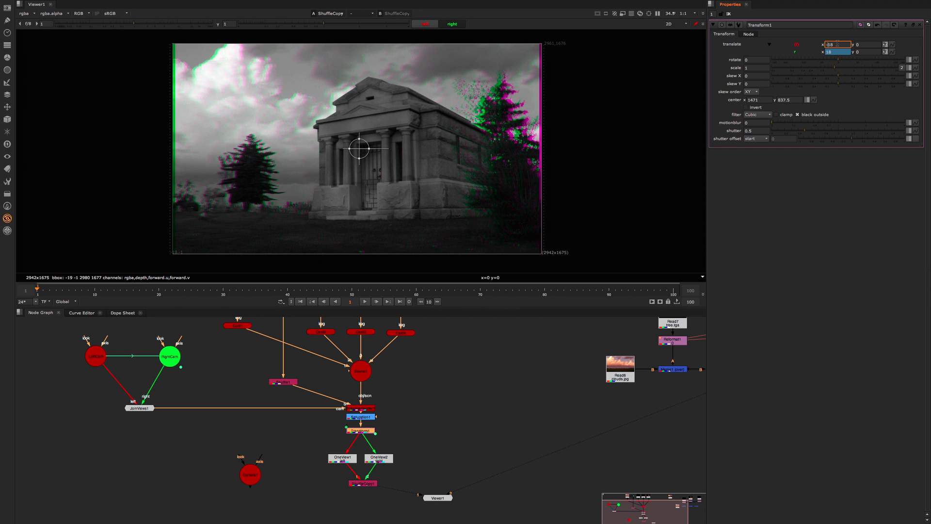
Step: Fine-tune the Transform's left-view translate x to -18.5 against the temple's column edges, then close its properties
scroll(313, 168, up, 5)
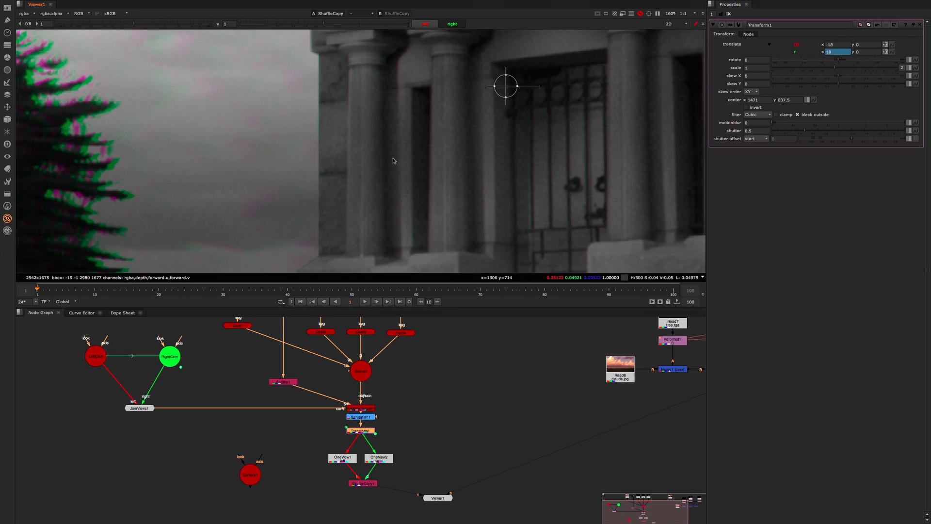
scroll(312, 169, up, 4)
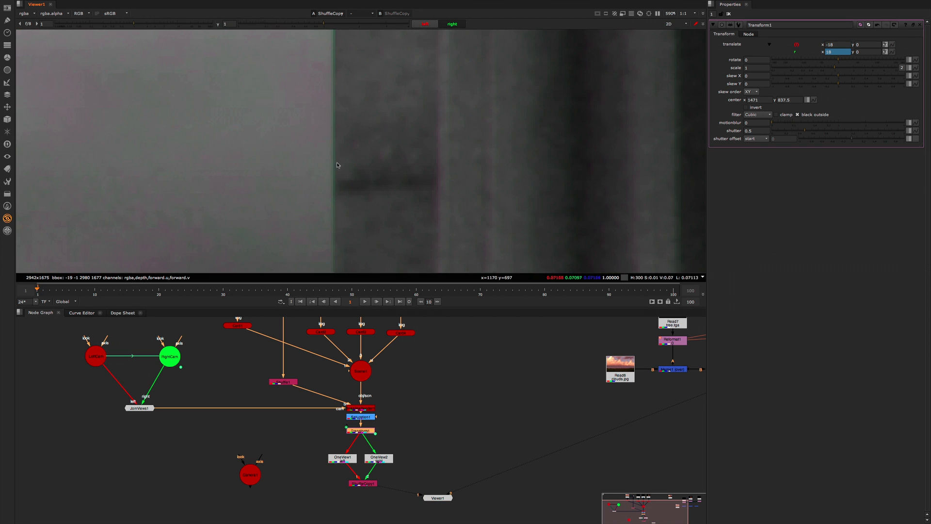
click(842, 45)
key(Down)
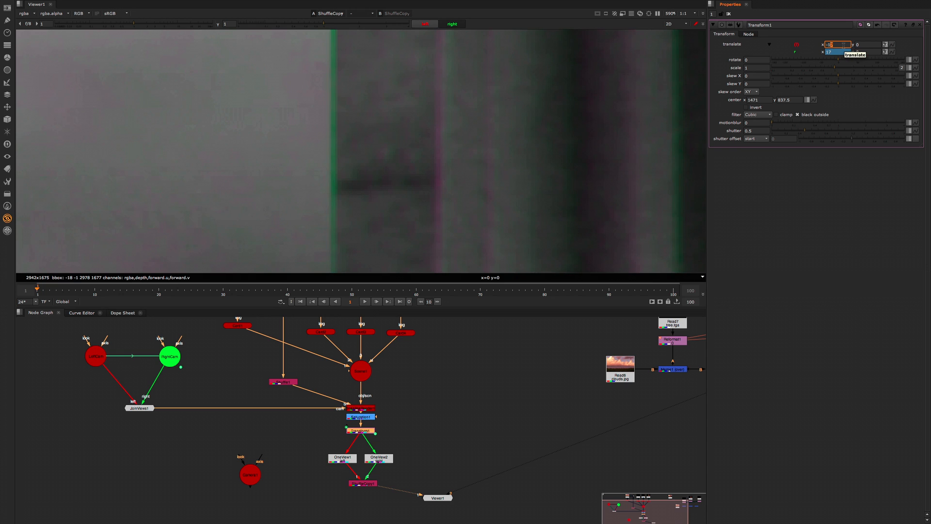
key(Up)
key(Up)
key(Up)
key(Up)
key(Up)
key(Down)
key(Down)
key(Down)
key(Down)
key(Down)
key(Down)
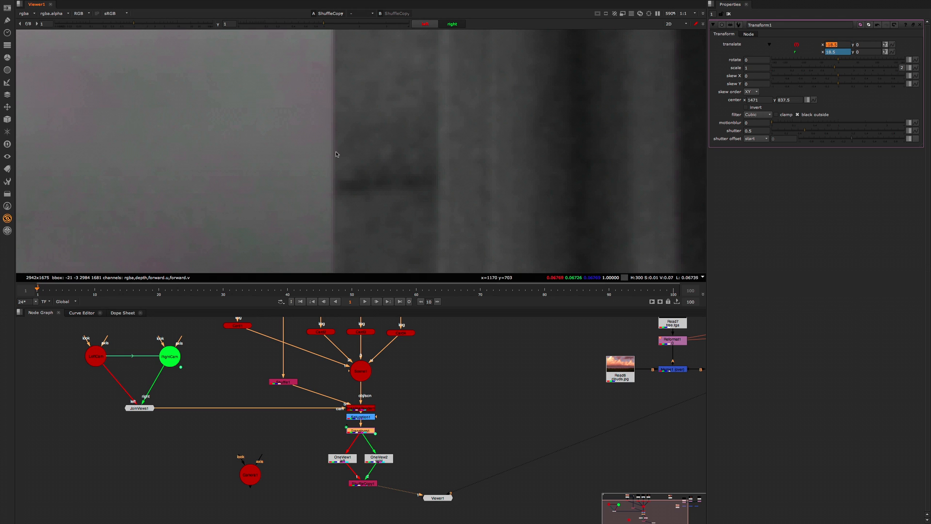
key(f)
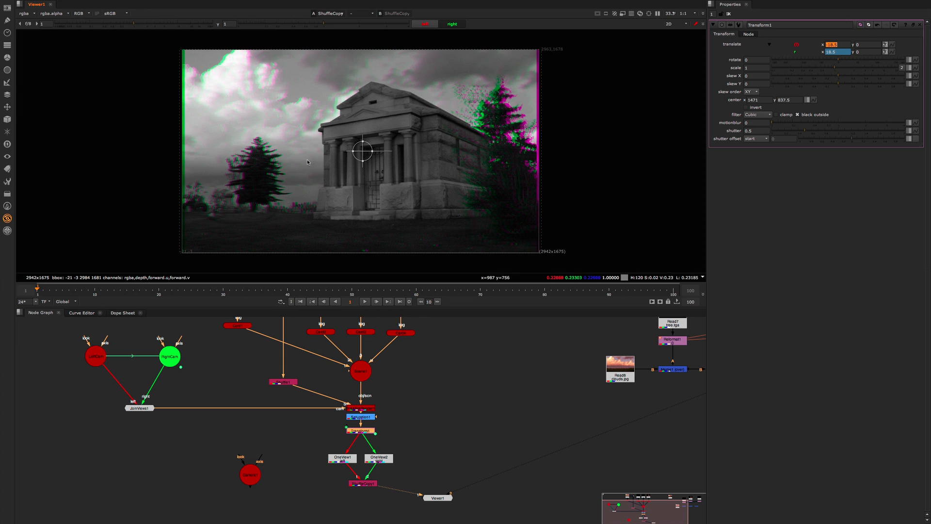
click(729, 14)
click(418, 426)
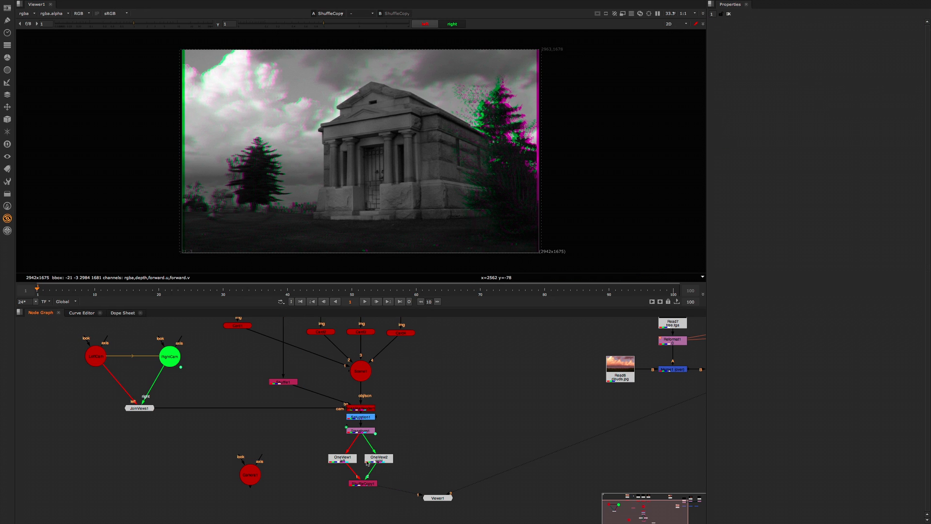
Step: View the Transform node's output and disable the Saturation node
drag(361, 431, 361, 432)
key(1)
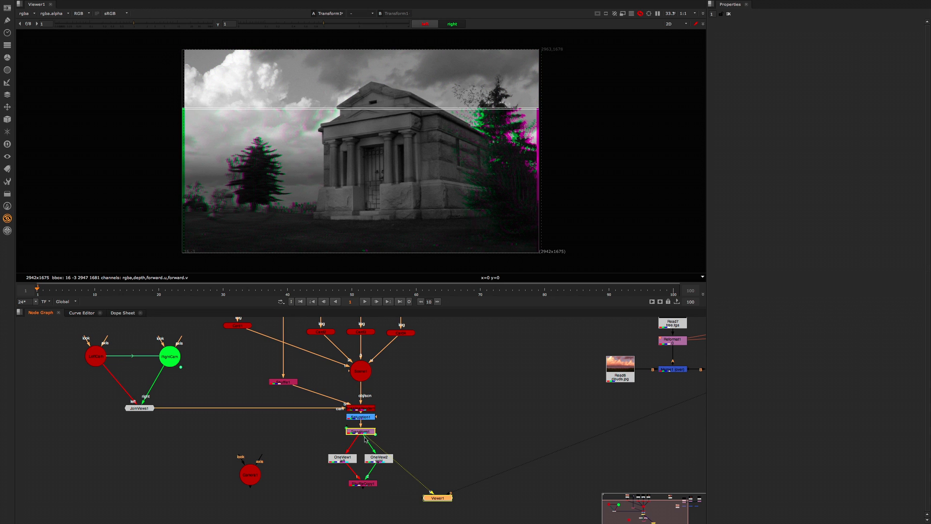
click(361, 417)
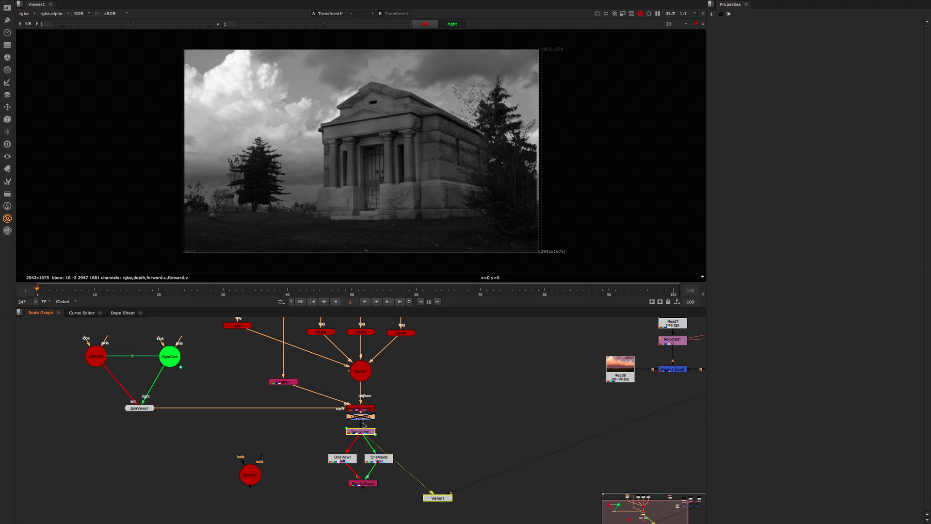
key(d)
click(371, 111)
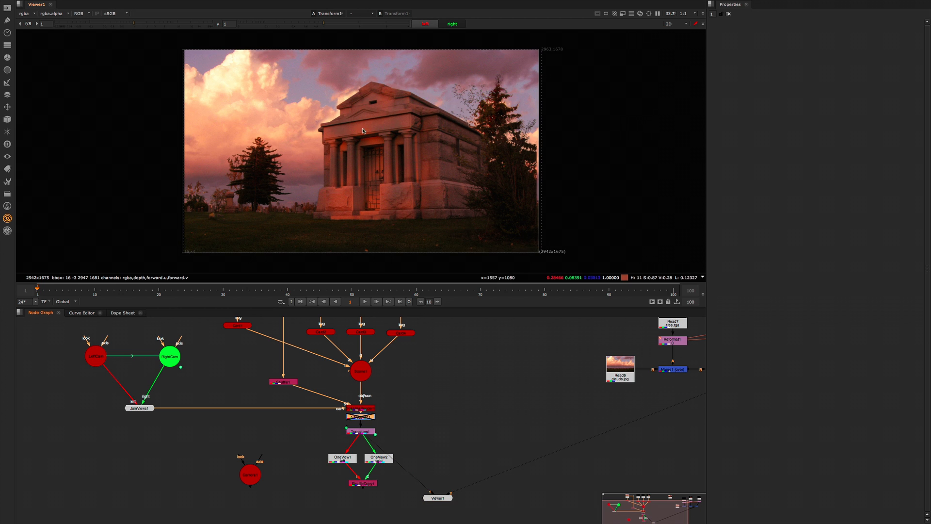
Step: Alternate repeatedly between the left and right views to compare how the temple and surrounding trees shift
click(424, 24)
click(450, 24)
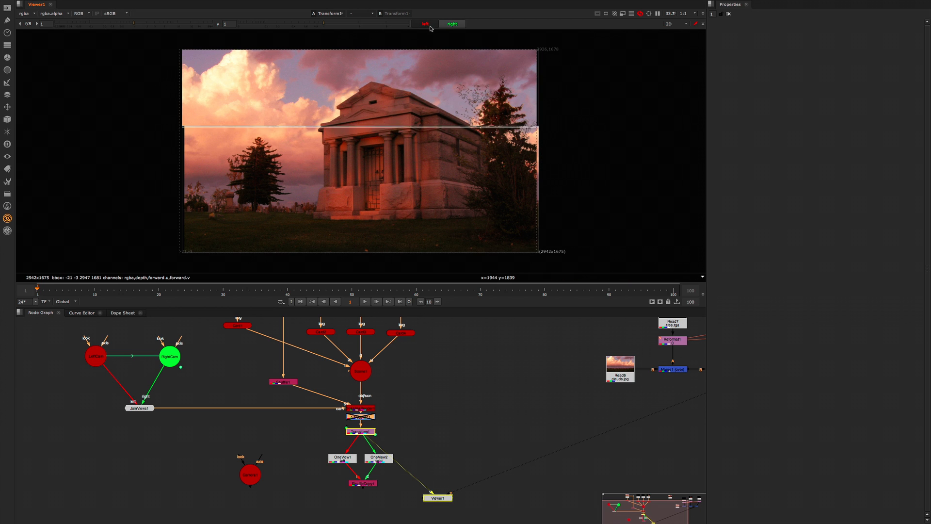
click(449, 25)
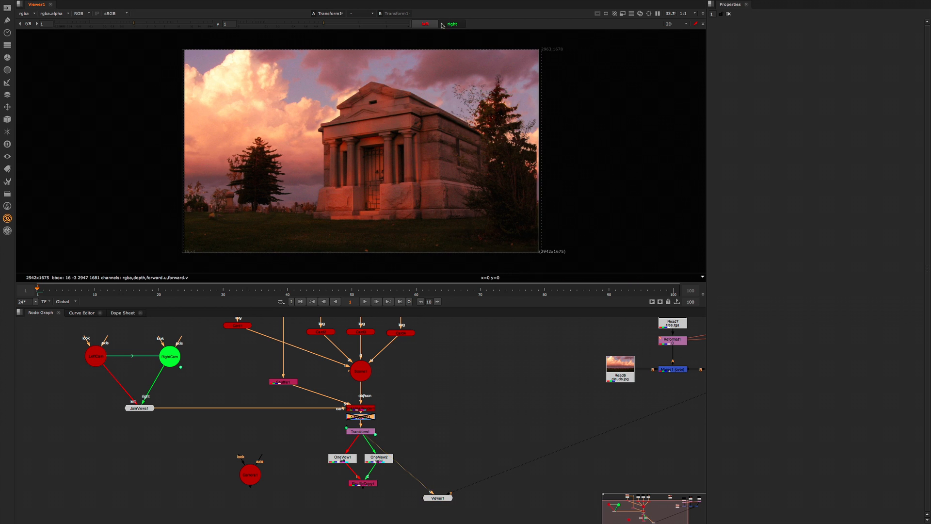
click(428, 26)
click(447, 25)
click(429, 25)
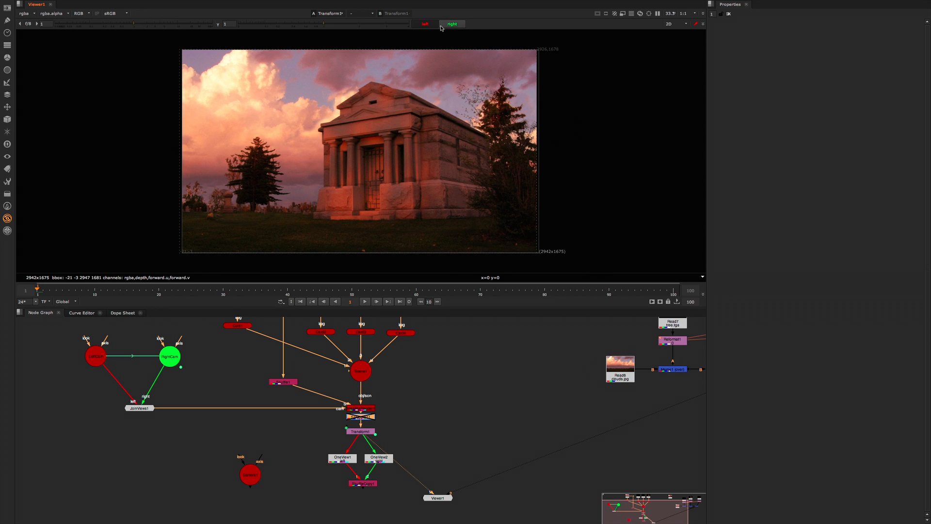
click(442, 26)
click(435, 25)
click(443, 26)
click(427, 26)
click(444, 26)
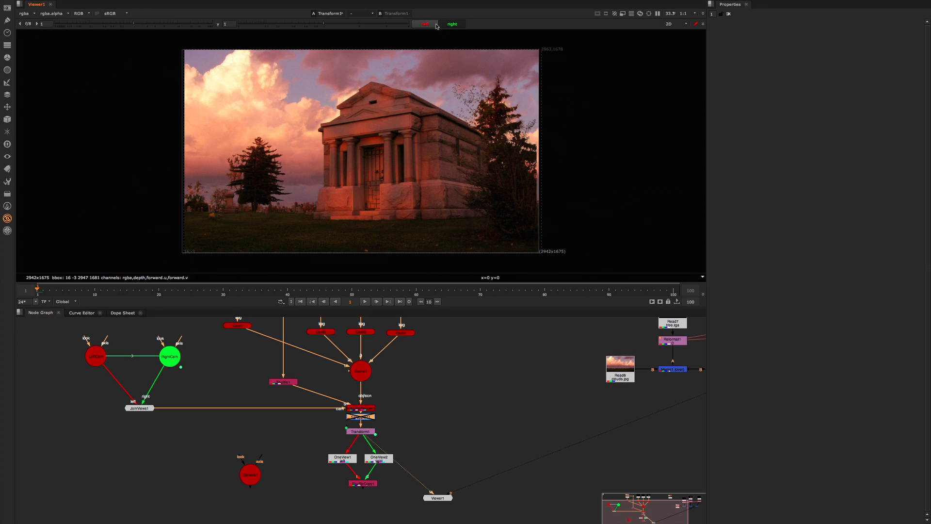
click(436, 26)
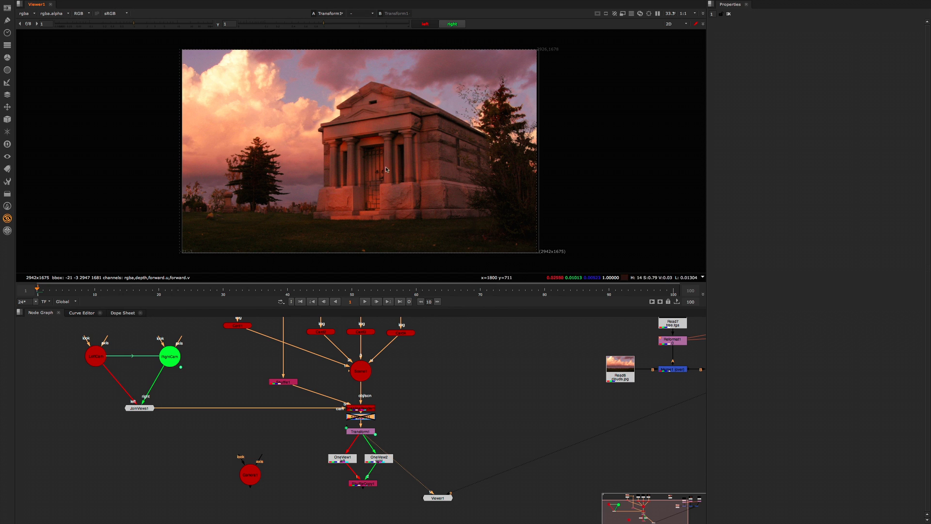
Step: Display the ShuffleCopy node's combined left/right output in the viewer
click(363, 484)
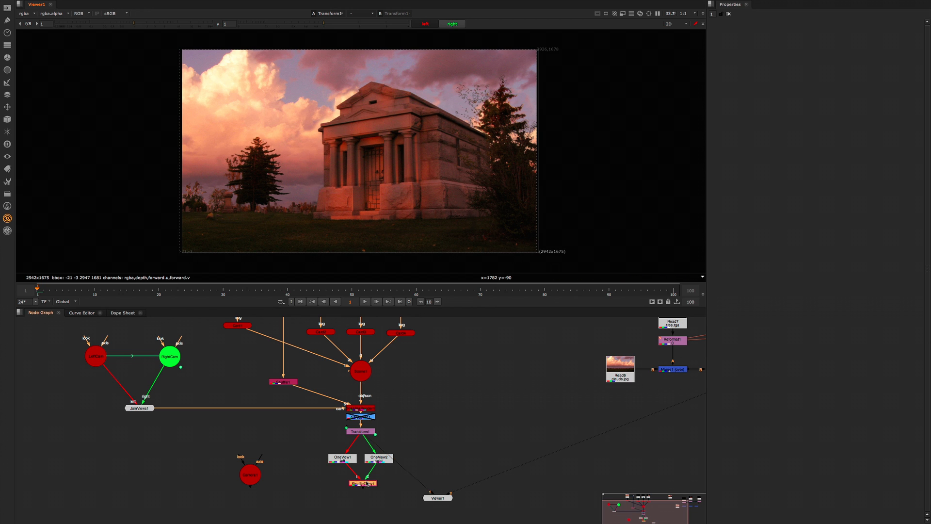
key(1)
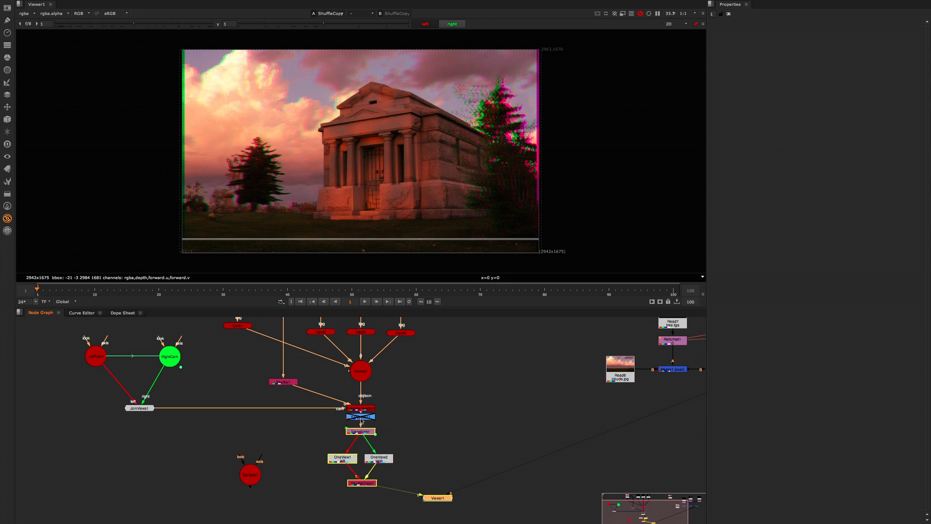
Step: Re-enable the Saturation node and set LeftCam's translate x to -0.005
click(360, 418)
key(d)
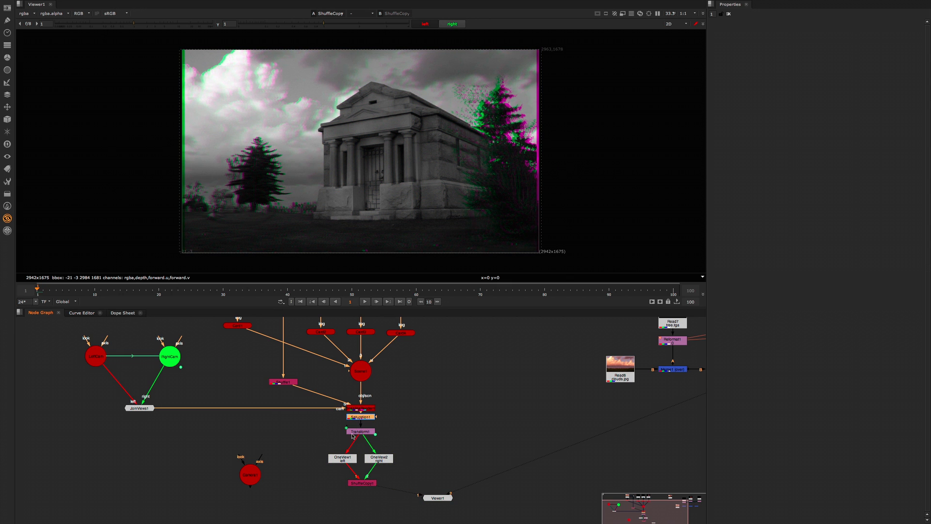
drag(98, 356, 109, 356)
click(160, 359)
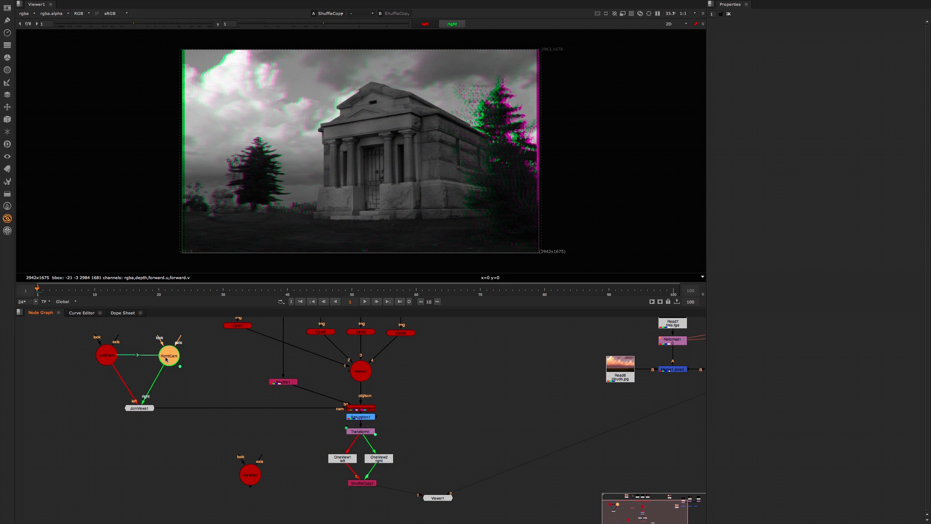
double_click(115, 359)
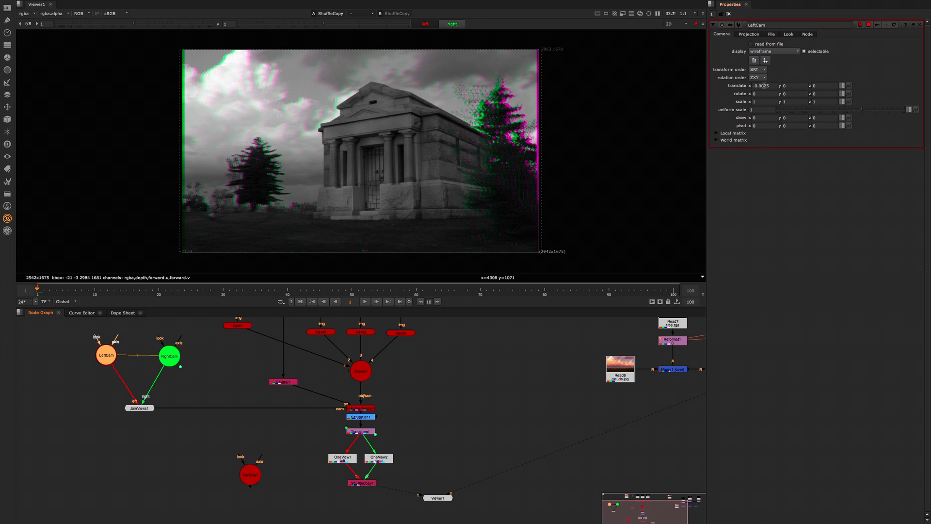
drag(763, 86, 769, 85)
key(Return)
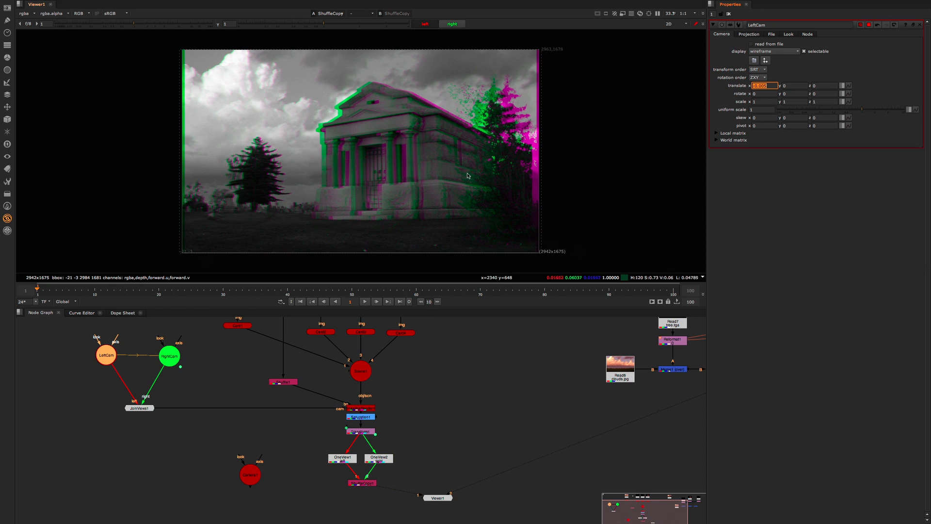
Step: Double the Transform node's left-view translate x to -37 to bring convergence back onto the temple
double_click(366, 430)
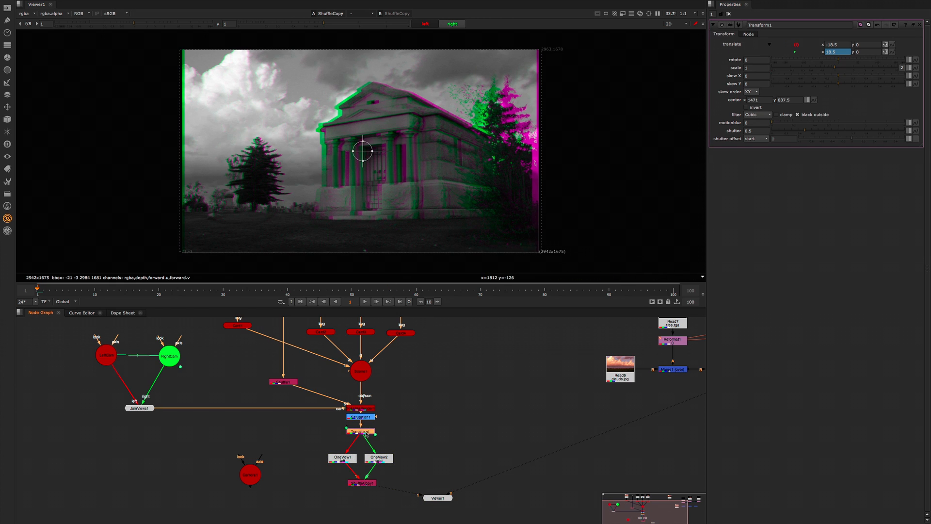
click(842, 44)
text(*2)
key(Return)
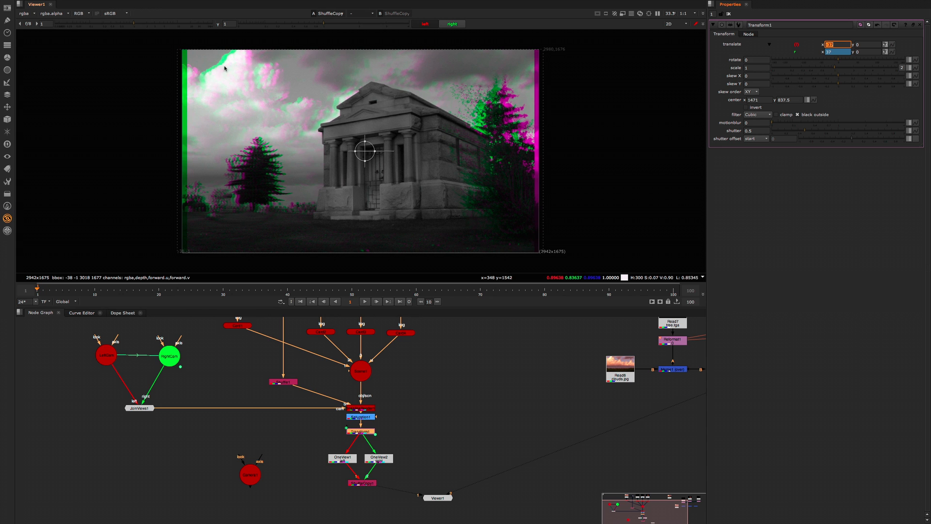
click(426, 414)
middle_drag(425, 413, 426, 413)
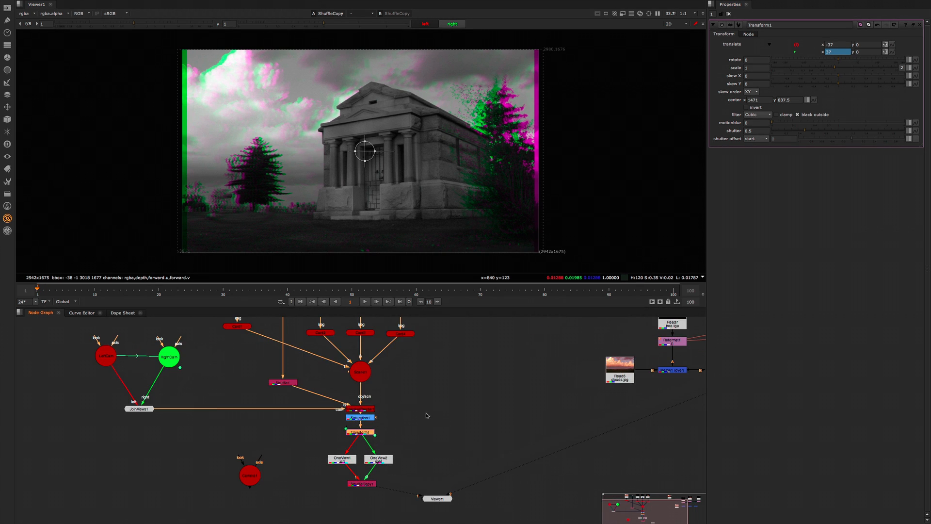
middle_drag(411, 366, 396, 395)
click(235, 369)
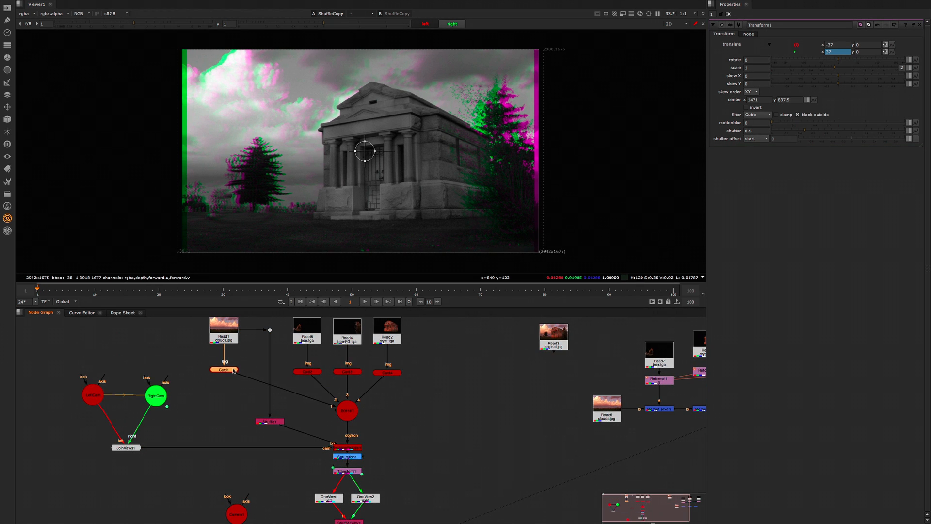
click(237, 444)
Step: Look through the nodes available in the Ocula and CaraVR toolsets
click(7, 231)
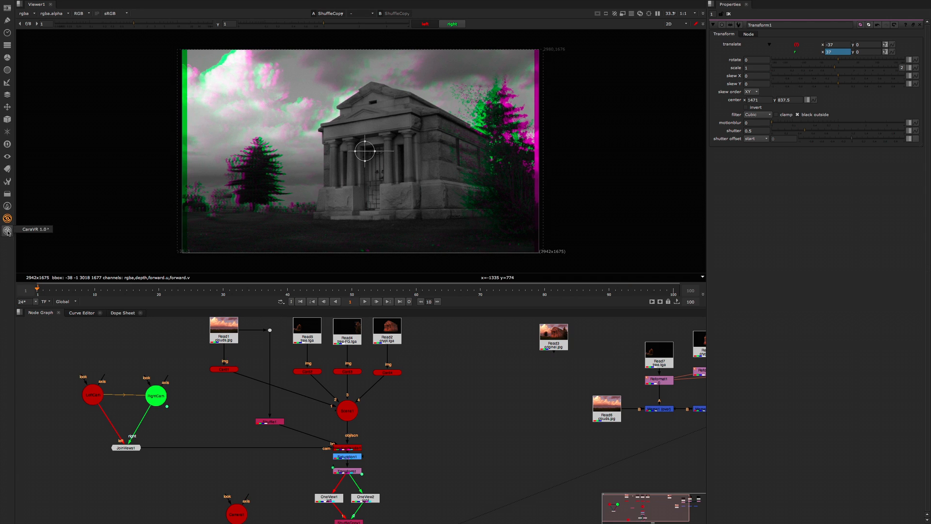
click(76, 188)
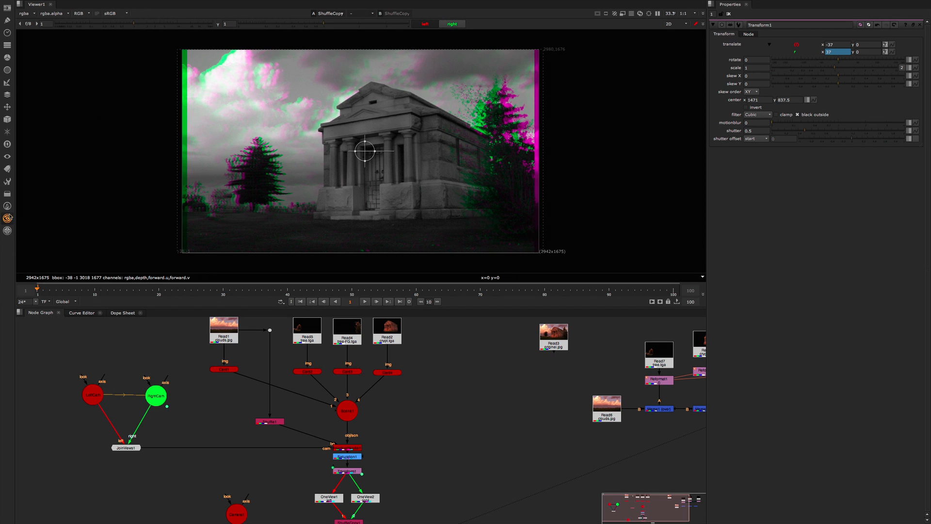
click(7, 219)
mouse_move(33, 217)
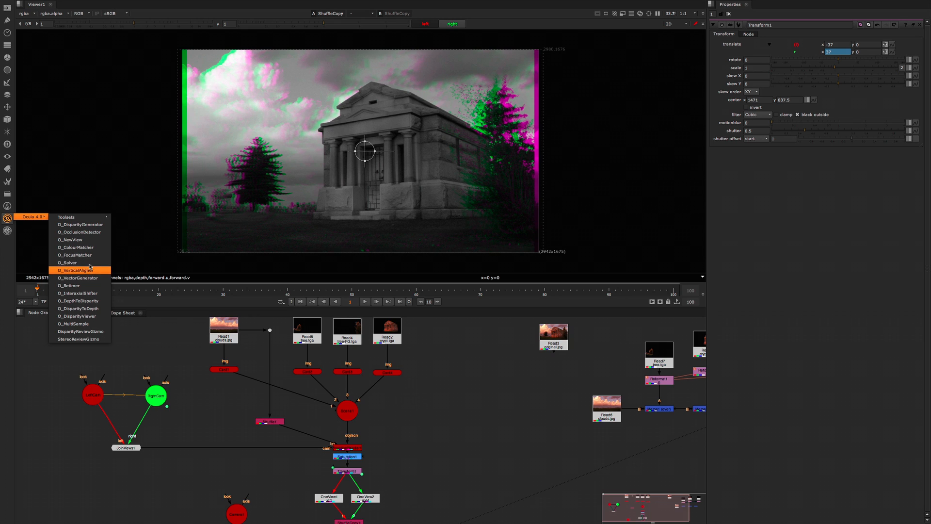
click(133, 181)
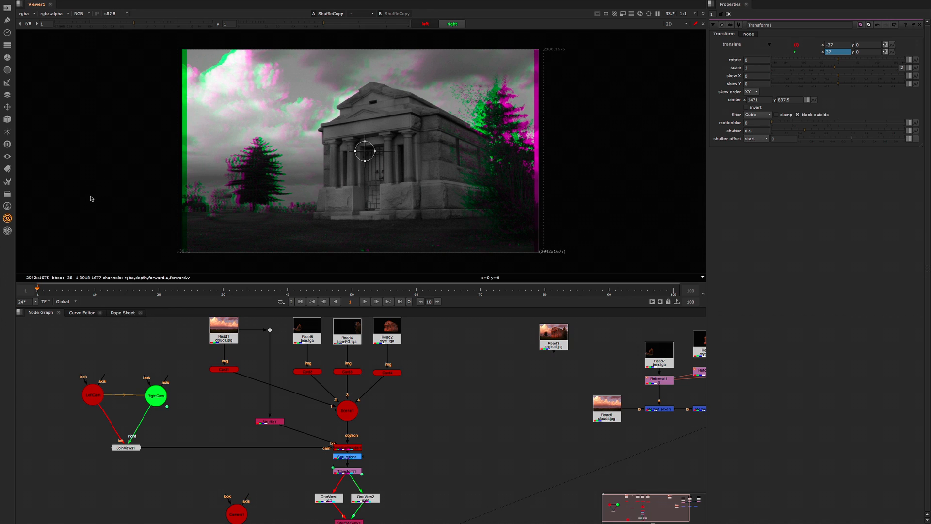
click(8, 218)
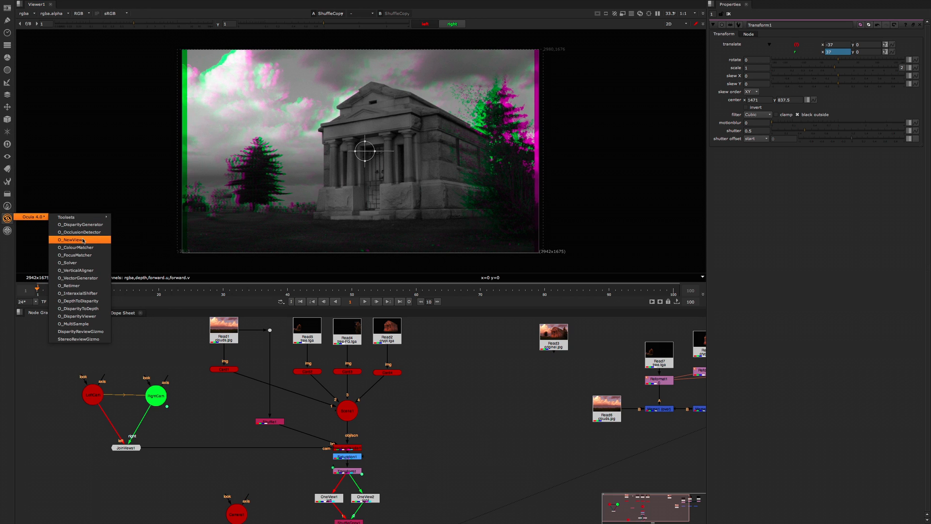
click(88, 179)
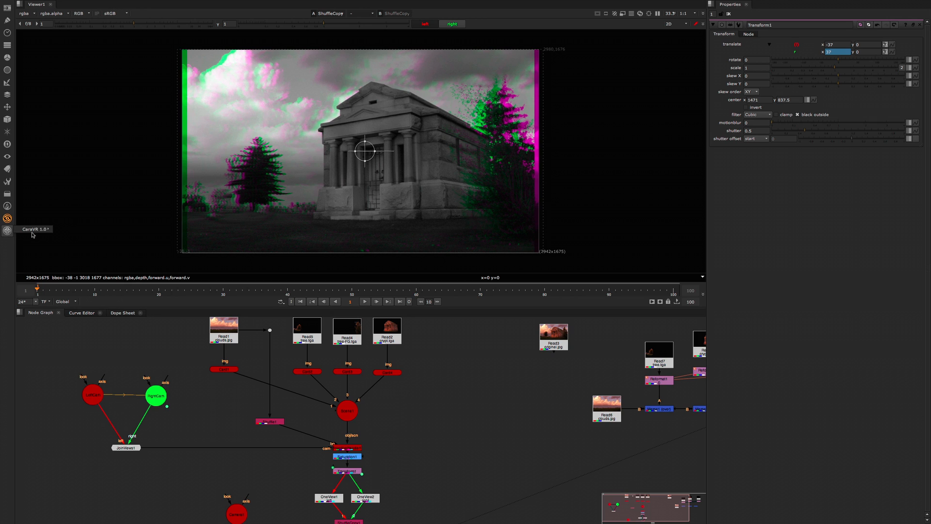
click(7, 231)
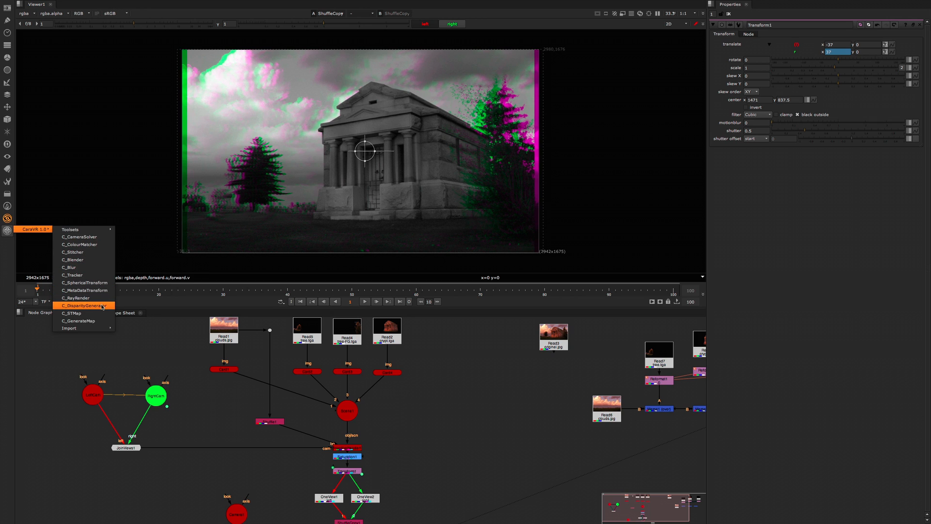
click(420, 400)
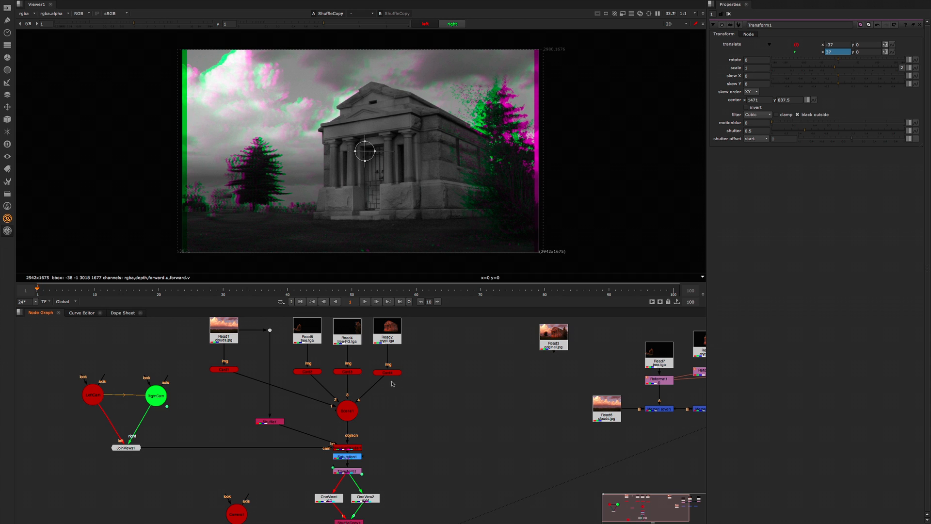
Step: Enlarge the node graph area so that the whole script fits in it
scroll(424, 400, down, 2)
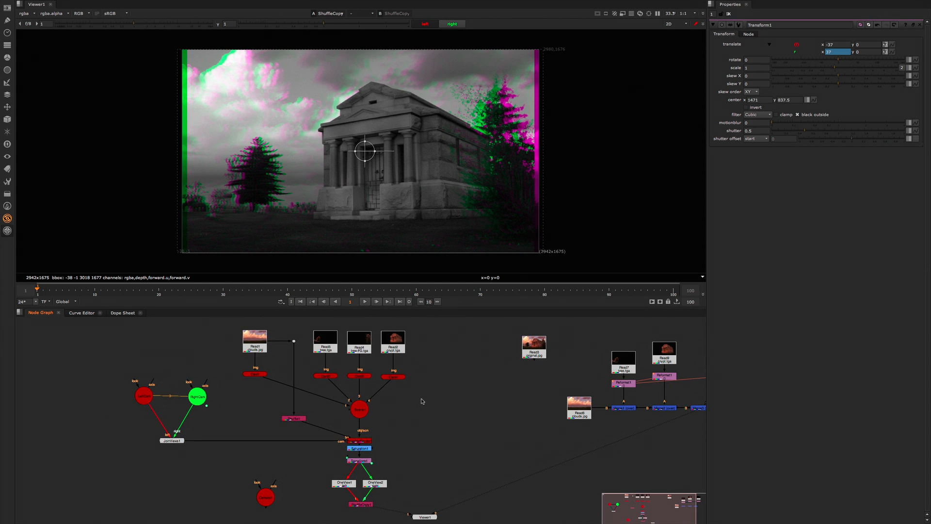
scroll(427, 411, right, 5)
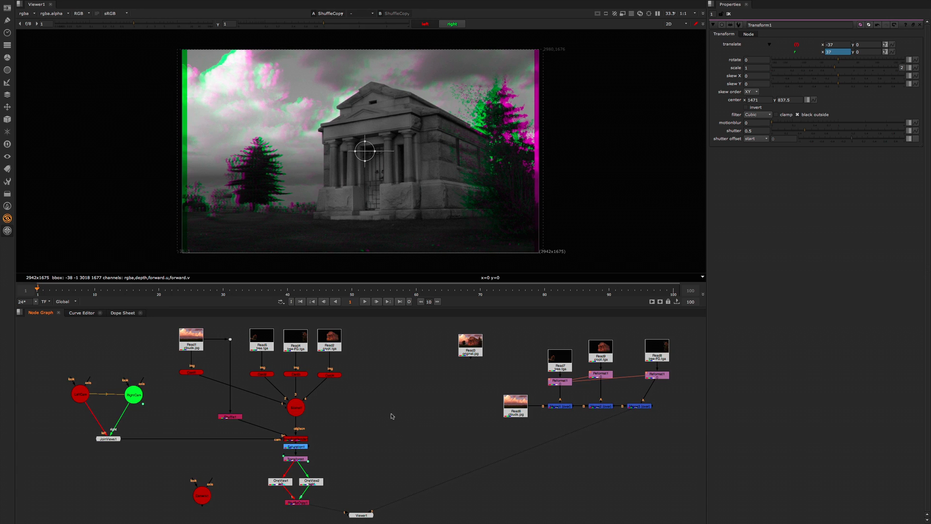
scroll(394, 417, down, 1)
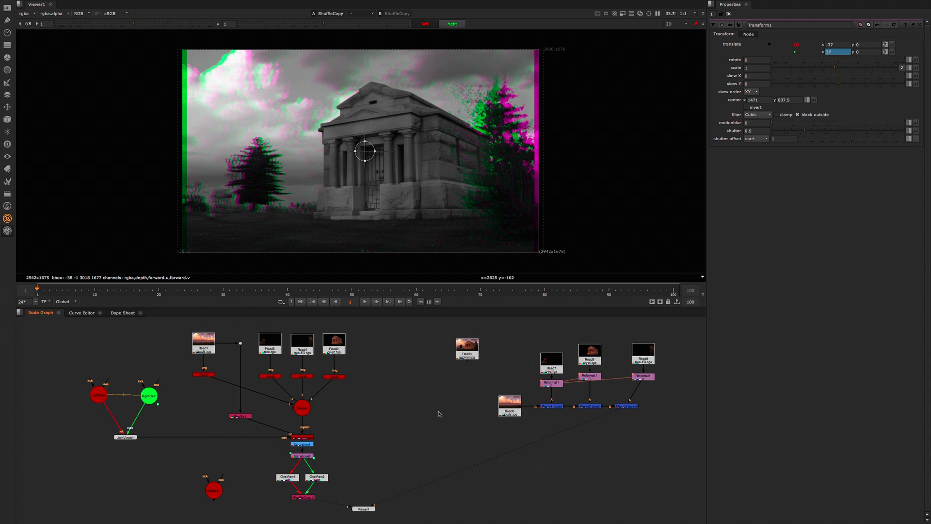
middle_drag(418, 415, 421, 419)
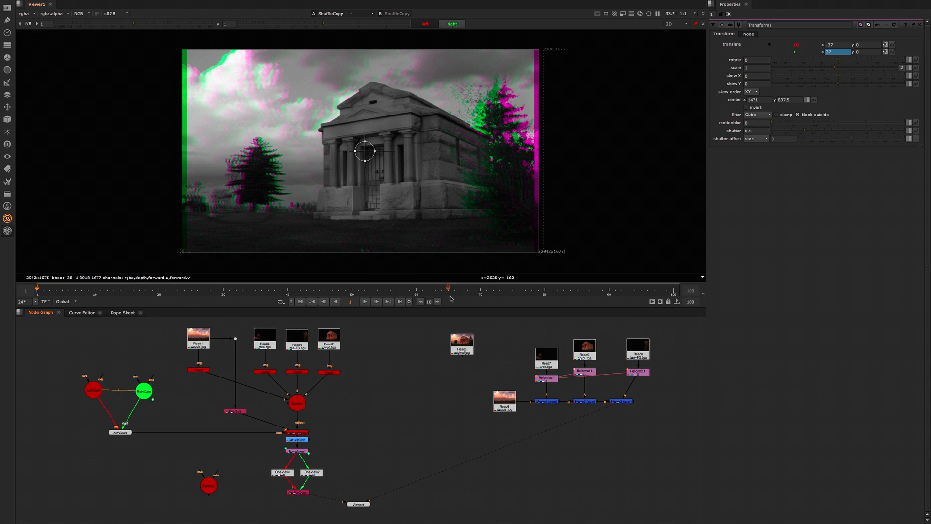
drag(455, 308, 452, 279)
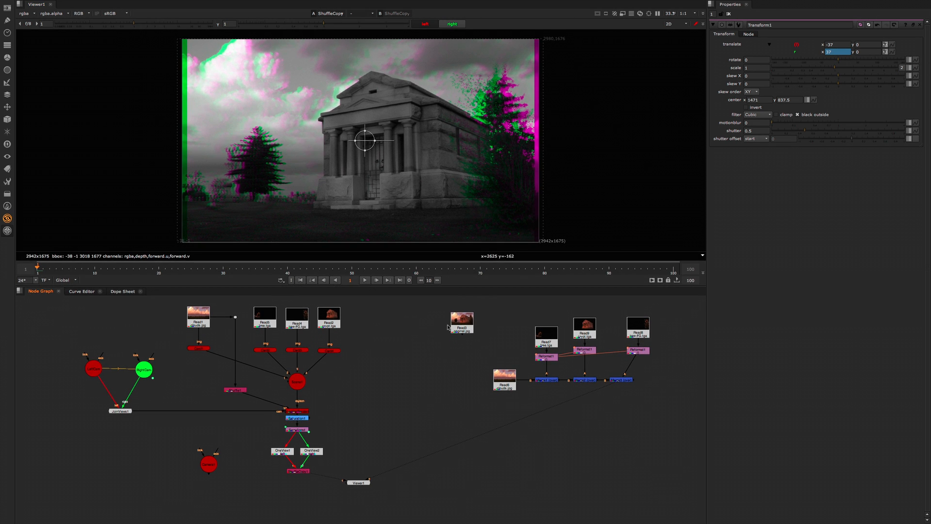
middle_drag(355, 397, 361, 396)
scroll(361, 396, down, 1)
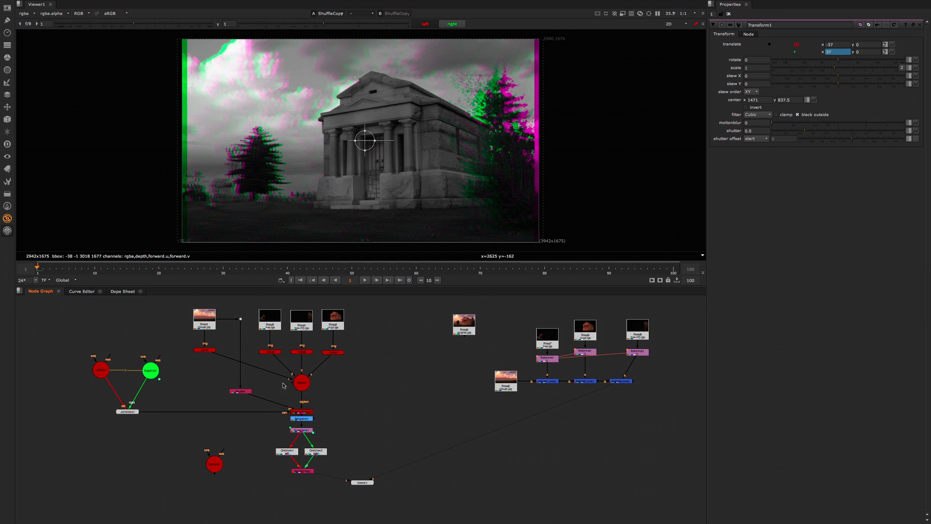
Step: Move the original image's Read node slightly, display it in the viewer and close all open node properties
drag(70, 301, 354, 493)
drag(465, 326, 449, 330)
key(1)
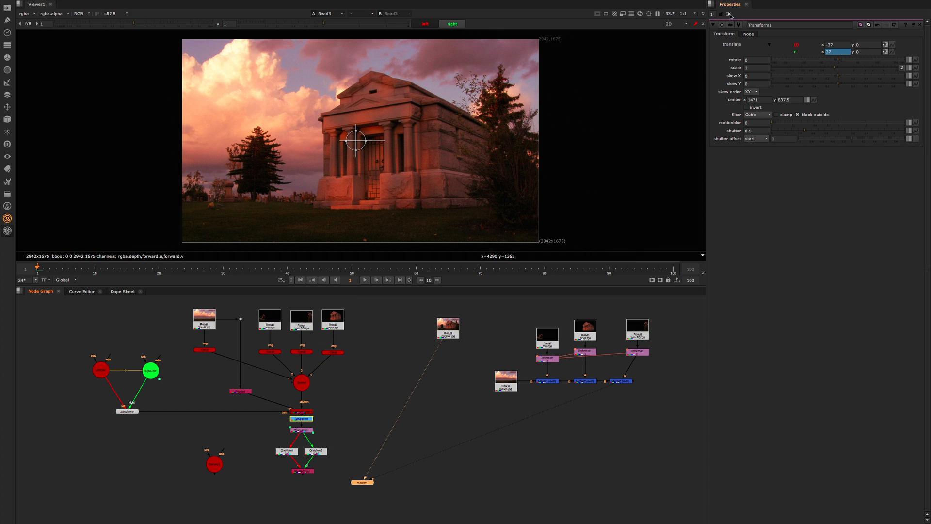
click(728, 13)
Step: Align the last merge node in the 2D comp directly beneath its Reformat node
drag(476, 302, 673, 423)
click(650, 393)
drag(618, 382, 636, 381)
drag(381, 298, 66, 504)
click(352, 398)
Step: Display the ShuffleCopy node's output and switch the viewer to the 3D scene with both cameras
click(307, 470)
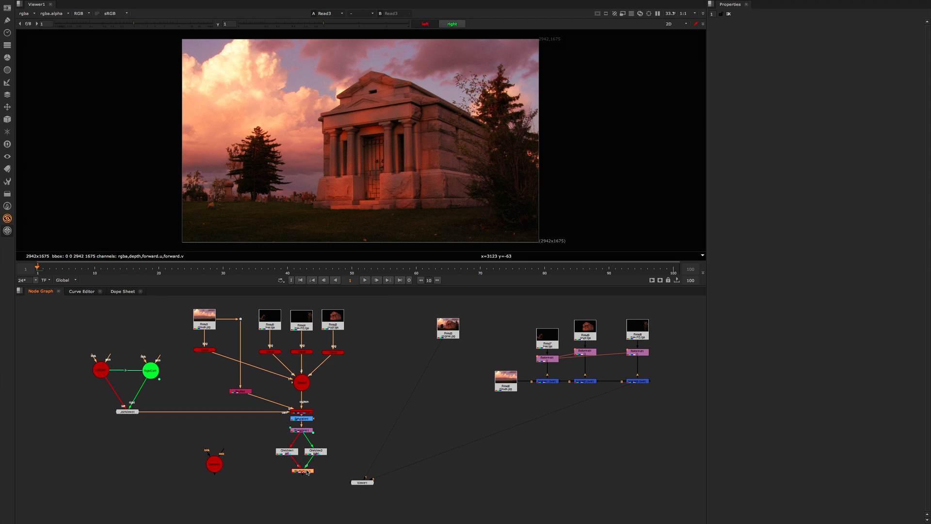
key(1)
key(Tab)
mouse_move(395, 186)
ctrl+mouse_down()
mouse_move(321, 170)
mouse_move(376, 166)
mouse_move(380, 186)
ctrl+mouse_up()
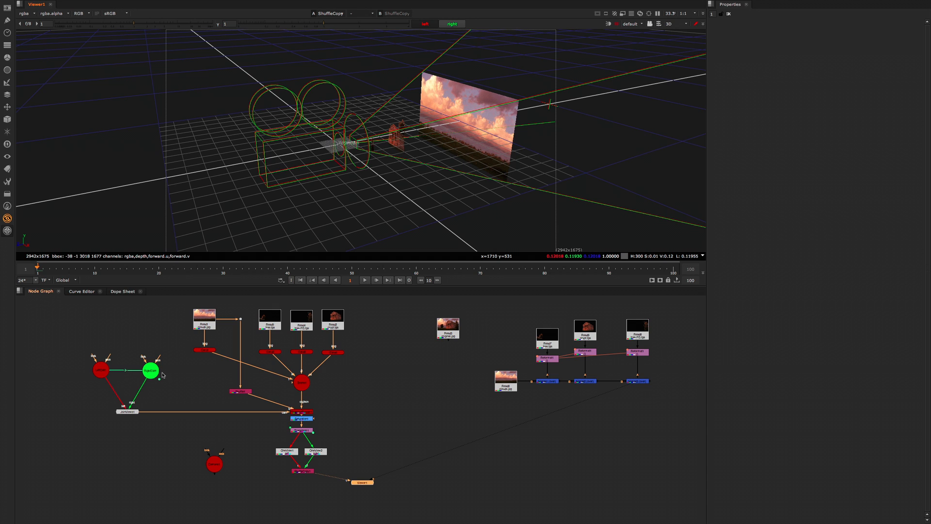
Step: Set the uniform scale of both LeftCam and RightCam to 0.01
double_click(104, 371)
double_click(760, 111)
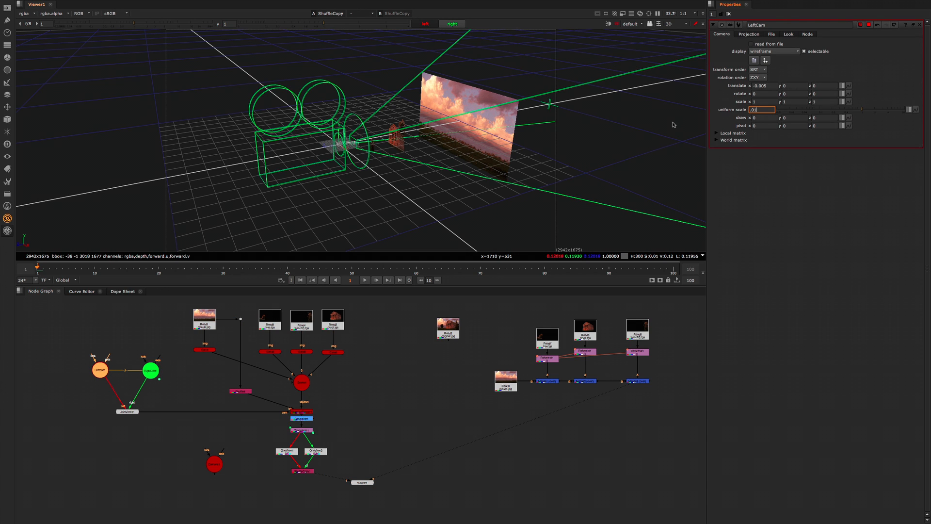
key(Return)
double_click(151, 371)
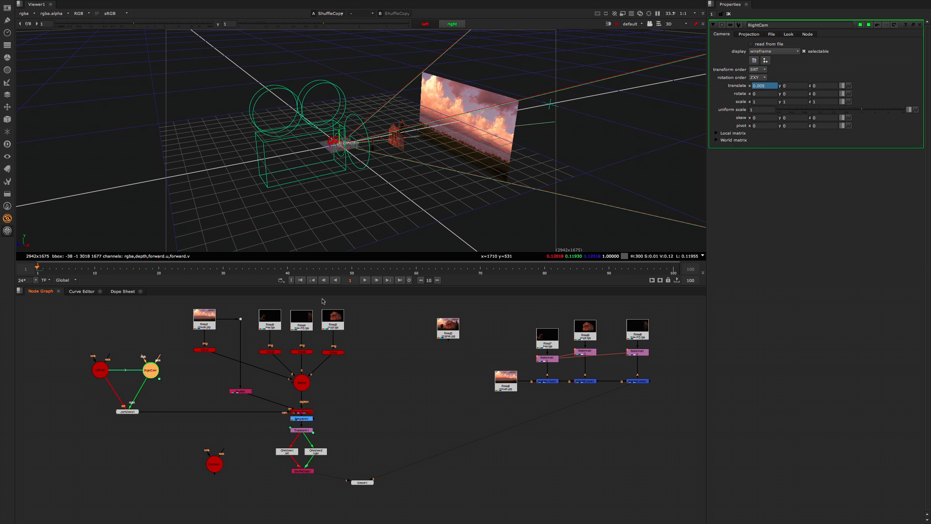
double_click(760, 111)
key(Return)
Step: Inspect the scaled-down stereo cameras and image cards in the 3D view, then close the camera properties
click(348, 180)
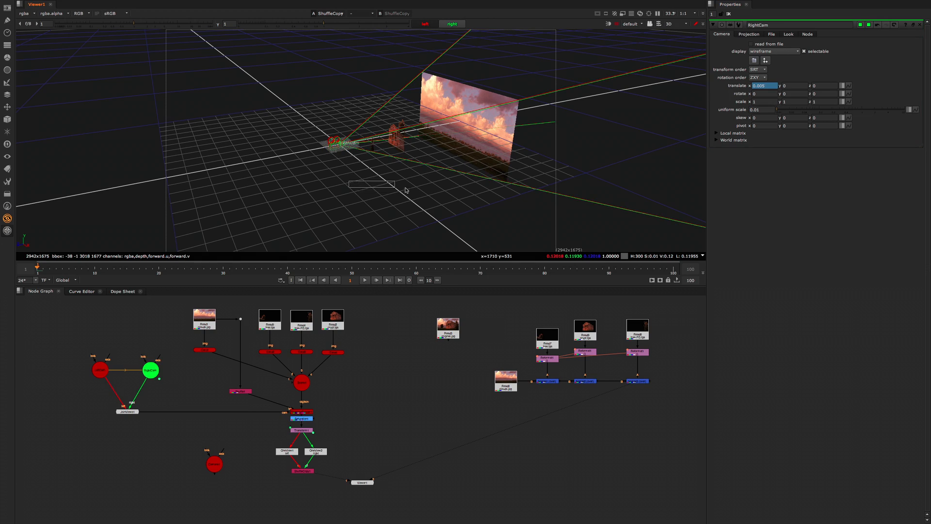
ctrl+drag(327, 188, 362, 199)
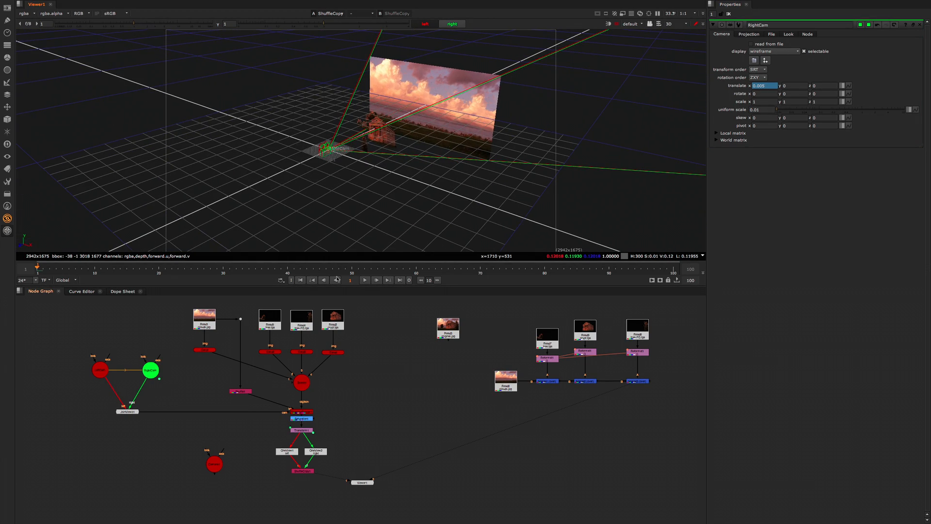
ctrl+drag(419, 154, 366, 135)
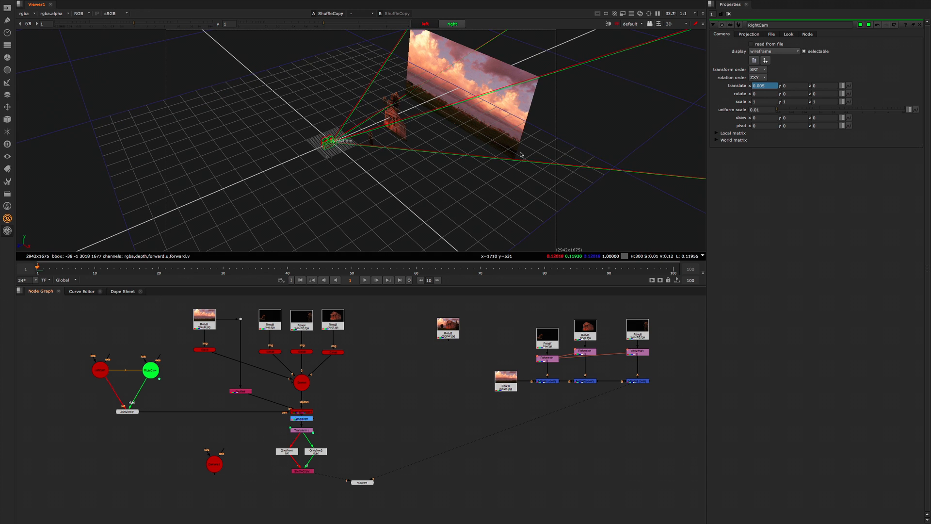
click(728, 14)
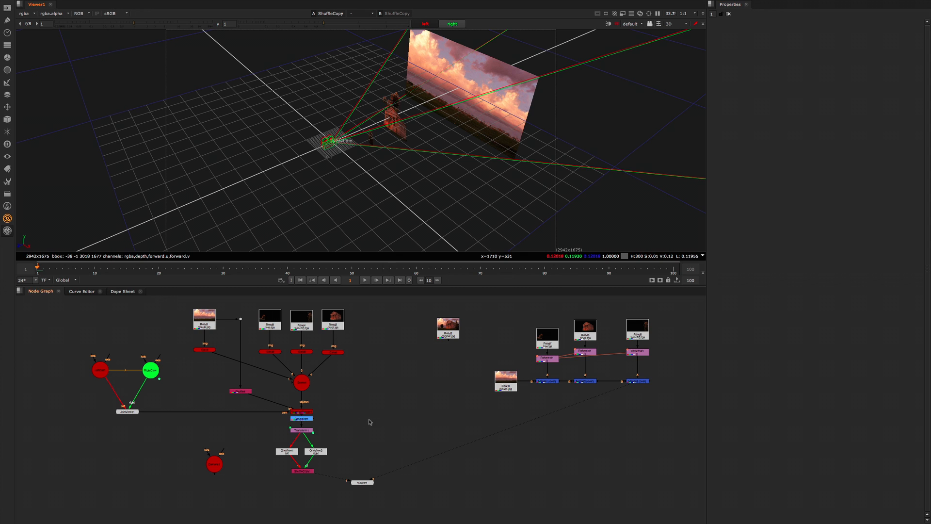
Step: Display the Transform node's output in the viewer, check its translate settings and close its properties
click(305, 431)
key(1)
double_click(307, 431)
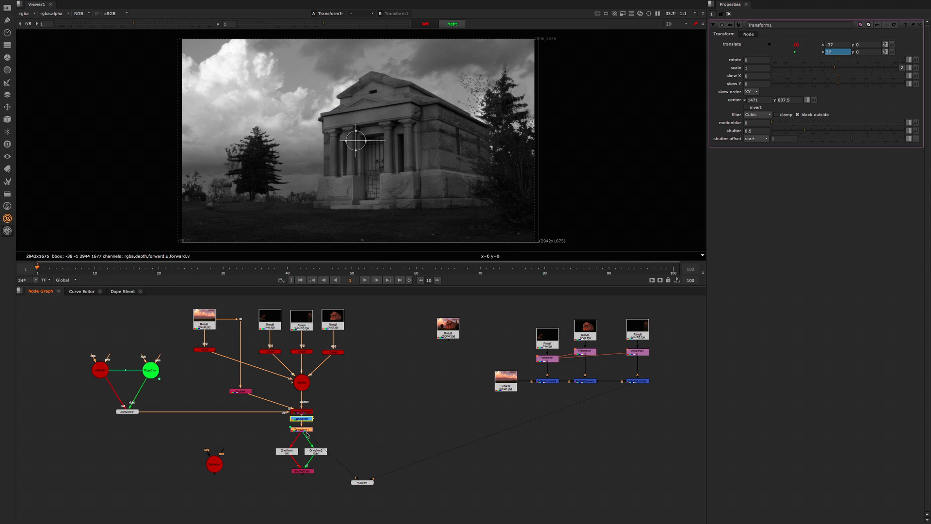
click(728, 14)
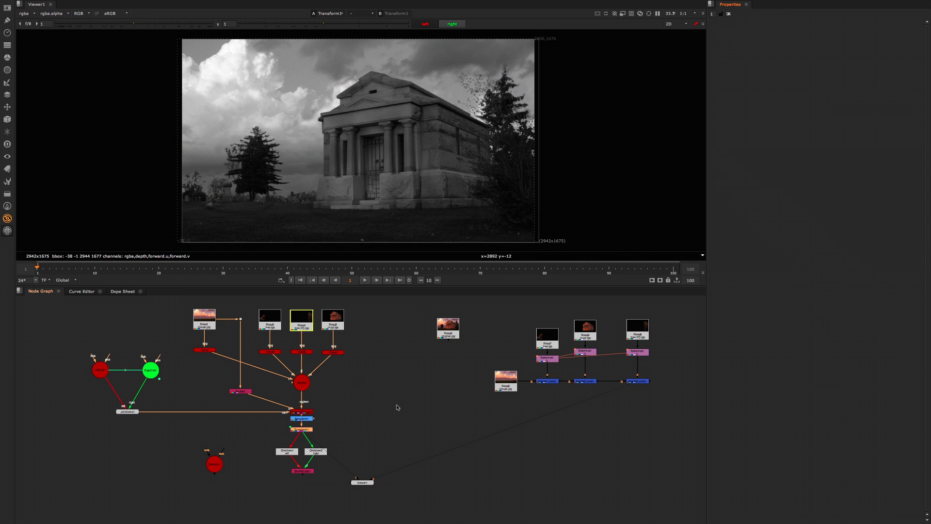
Step: Add an unconnected RotoPaint node beside the render tree and display its output fitted in the viewer
click(393, 411)
key(p)
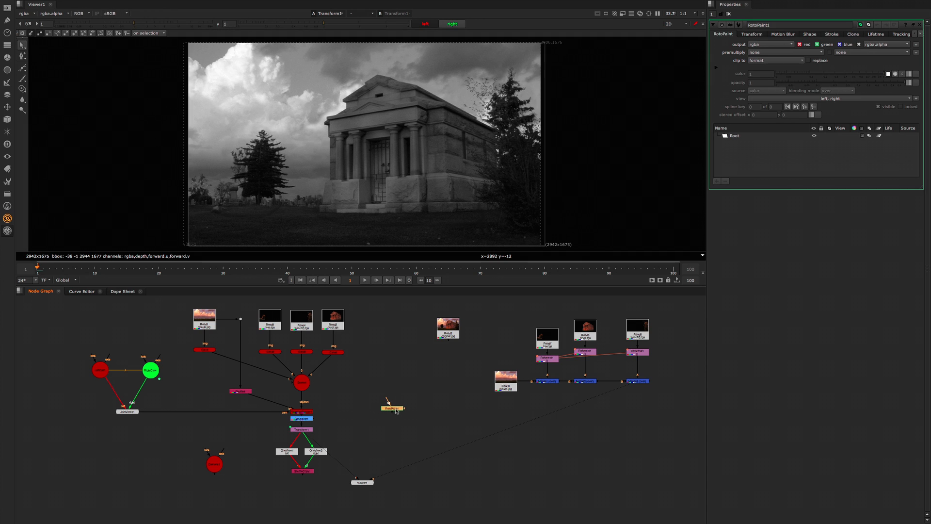
key(1)
key(f)
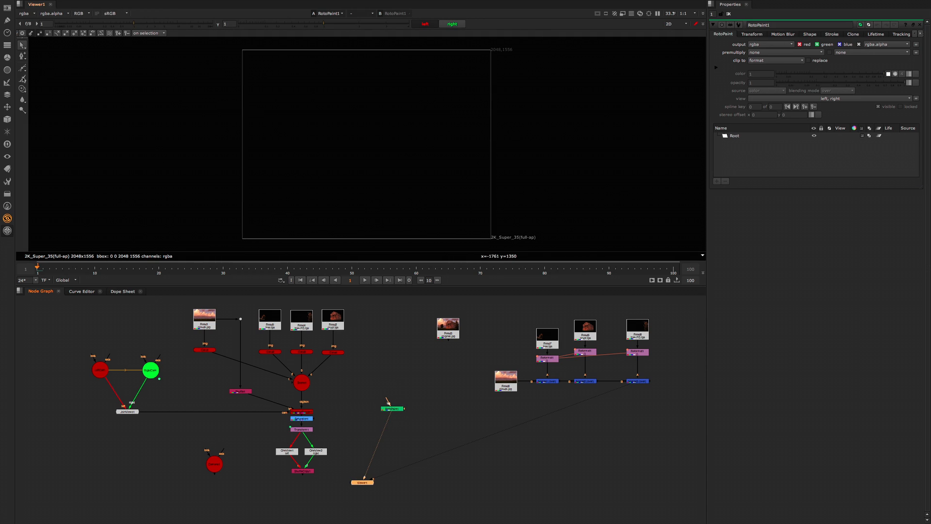
Step: Paint a white horizontal line with the Brush, add a tick at each end, and label its left end N and right end P
click(23, 78)
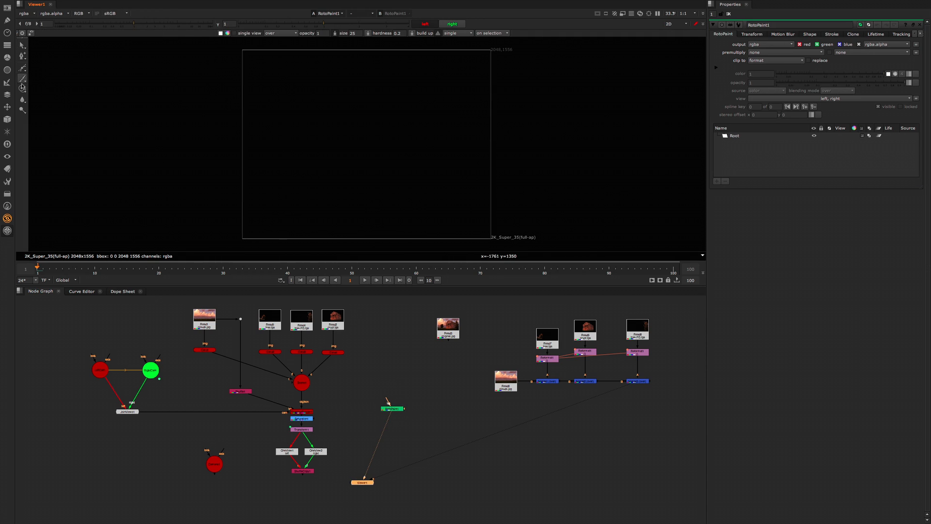
click(295, 116)
mouse_move(295, 119)
mouse_down()
mouse_move(456, 115)
mouse_move(452, 148)
mouse_move(455, 139)
mouse_up()
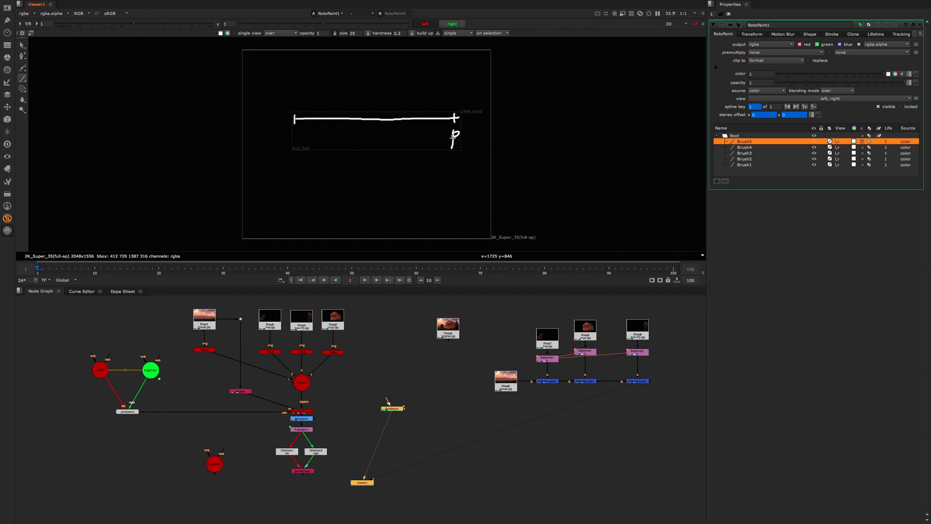
drag(286, 142, 299, 132)
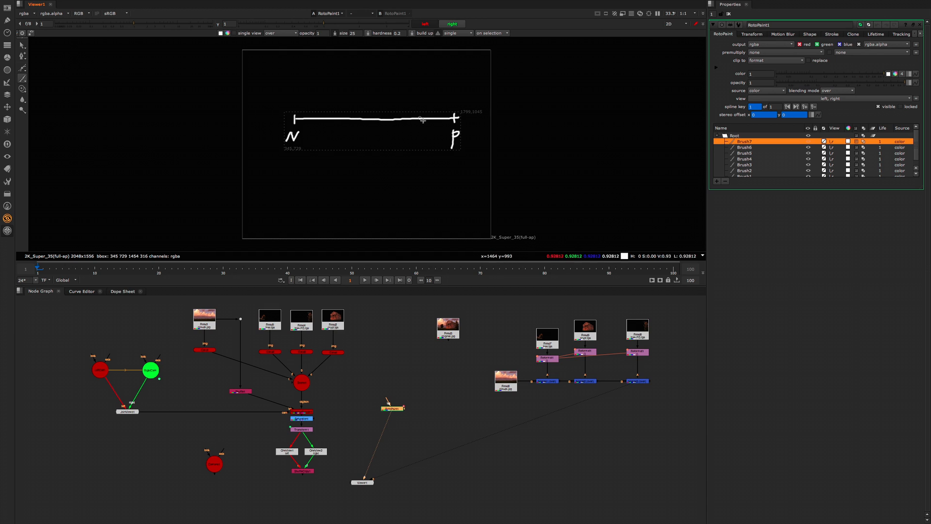
Step: Annotate the line with a tick near P, circled strokes above N, the middle and P, short strokes beyond both ends, and the label HIT
drag(430, 115, 454, 106)
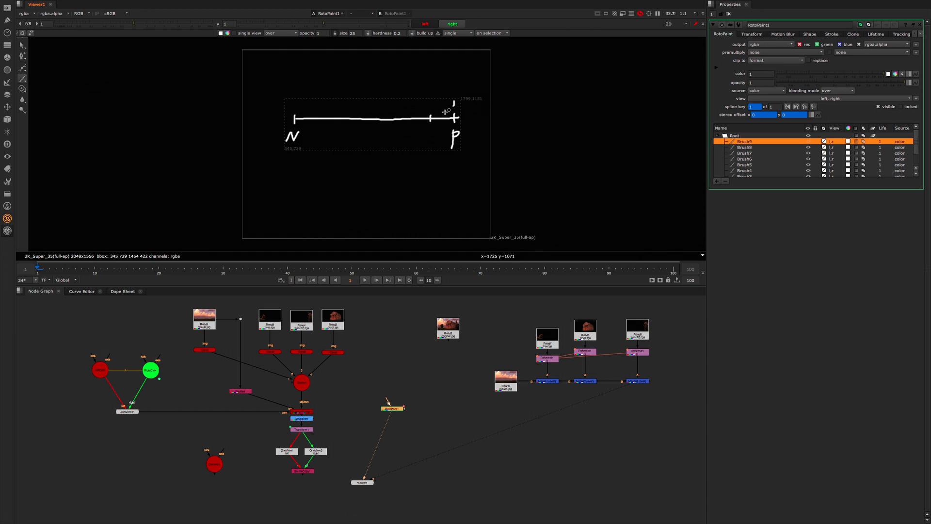
drag(387, 103, 386, 107)
drag(295, 103, 294, 109)
mouse_move(296, 76)
mouse_down()
mouse_move(295, 89)
mouse_move(318, 77)
mouse_move(288, 101)
mouse_move(298, 110)
mouse_up()
mouse_move(388, 110)
mouse_down()
mouse_move(378, 101)
mouse_move(391, 114)
mouse_up()
mouse_move(463, 105)
mouse_down()
mouse_move(448, 107)
mouse_move(484, 99)
mouse_up()
drag(268, 108, 269, 103)
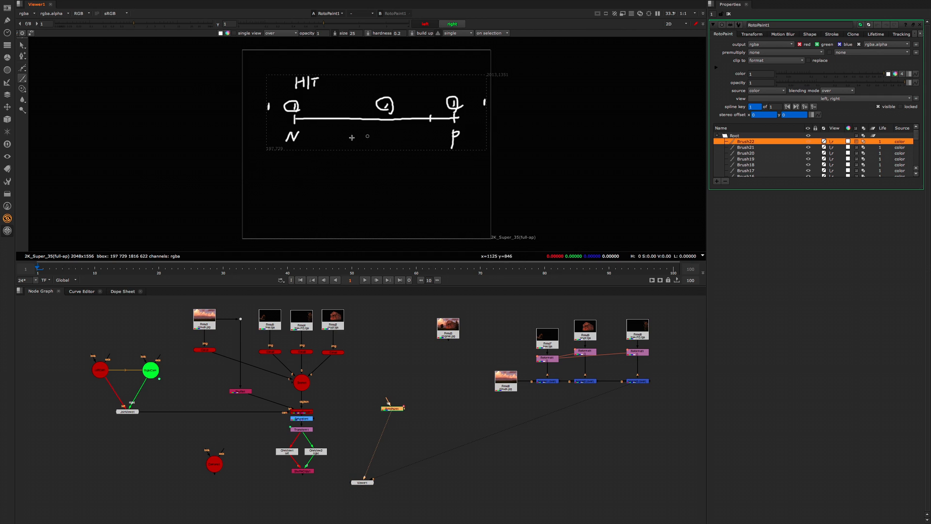
click(471, 100)
drag(472, 97, 472, 105)
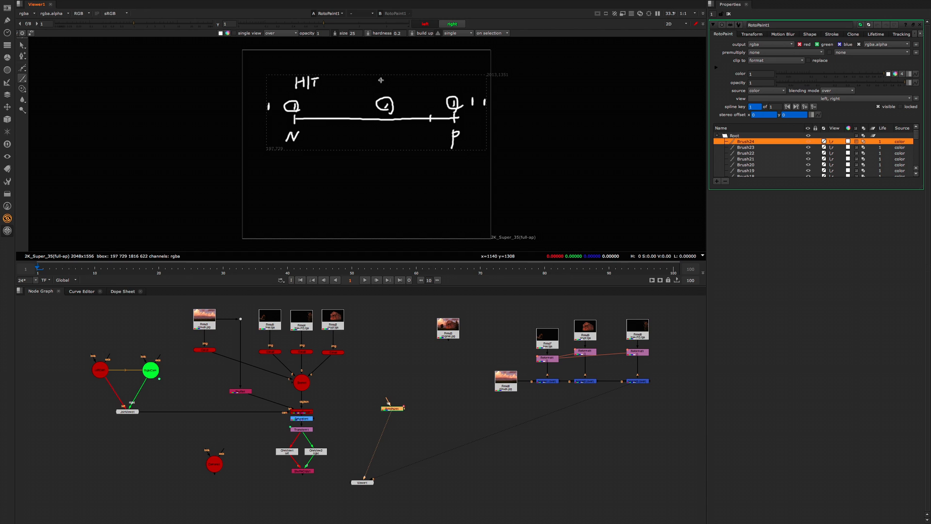
Step: Paint a short vertical stroke with outward arrows on both sides above the middle circled mark of the diagram
mouse_move(388, 69)
mouse_down()
mouse_move(377, 75)
mouse_move(385, 80)
mouse_up()
drag(392, 74, 410, 79)
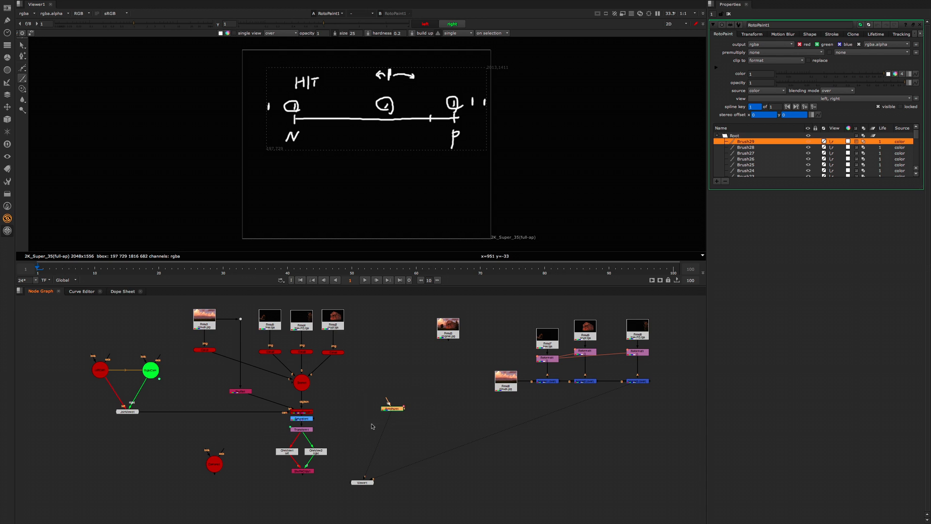
Step: Delete the RotoPaint diagram node and display the ShuffleCopy anaglyph output fitted in the viewer
key(Delete)
click(305, 470)
key(1)
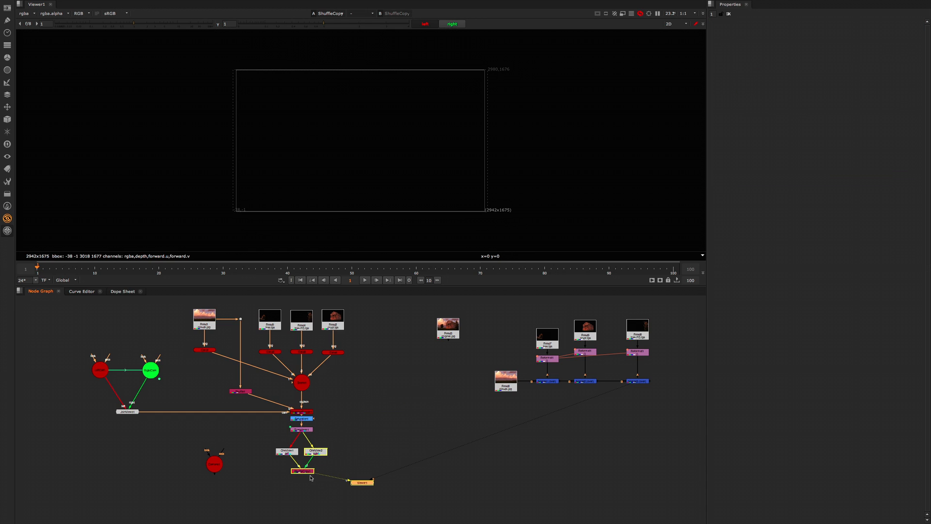
key(f)
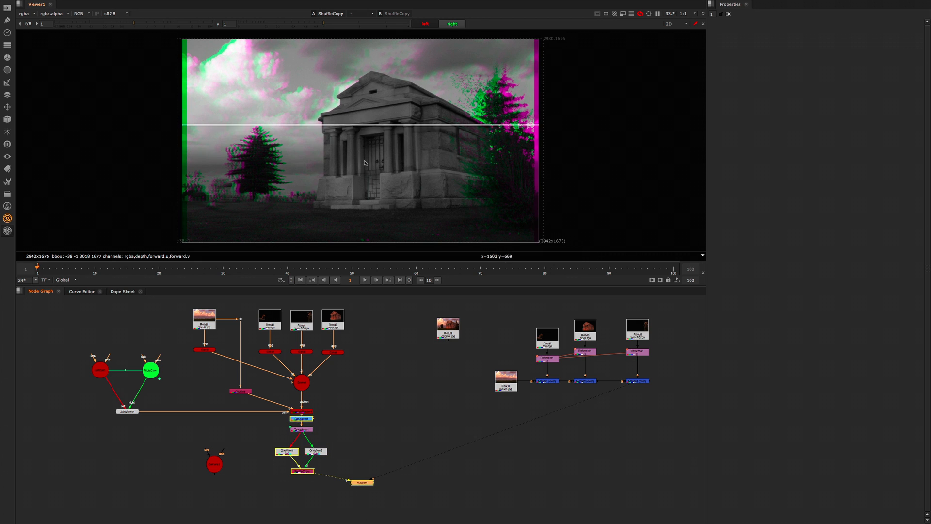
Step: Display the last Merge node's output and reposition the Viewer node below that Merge tree
click(636, 382)
key(1)
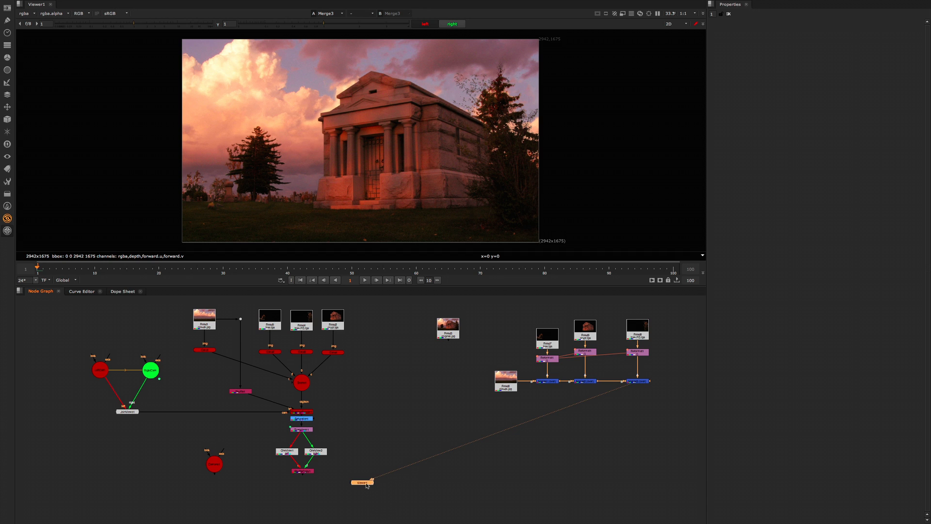
drag(367, 485, 638, 456)
Step: Duplicate the Transform from the 3D render tree, connect the copy below the Merge tree's cloud background Read, and display its output
click(305, 430)
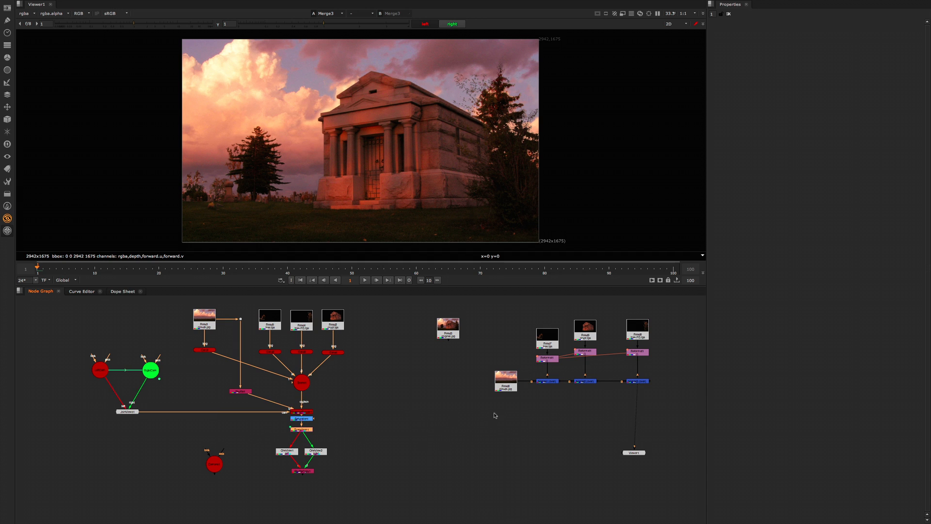
click(459, 408)
key(t)
key(1)
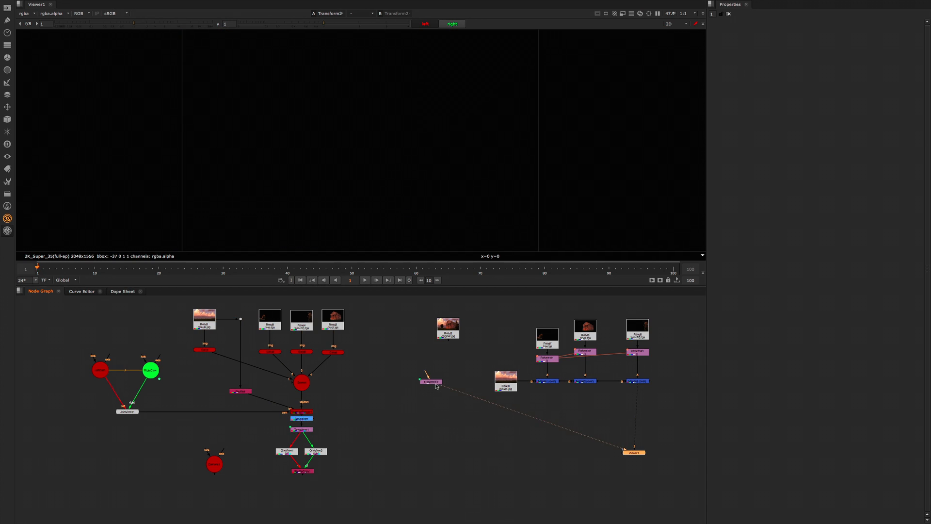
double_click(435, 383)
key(minus)
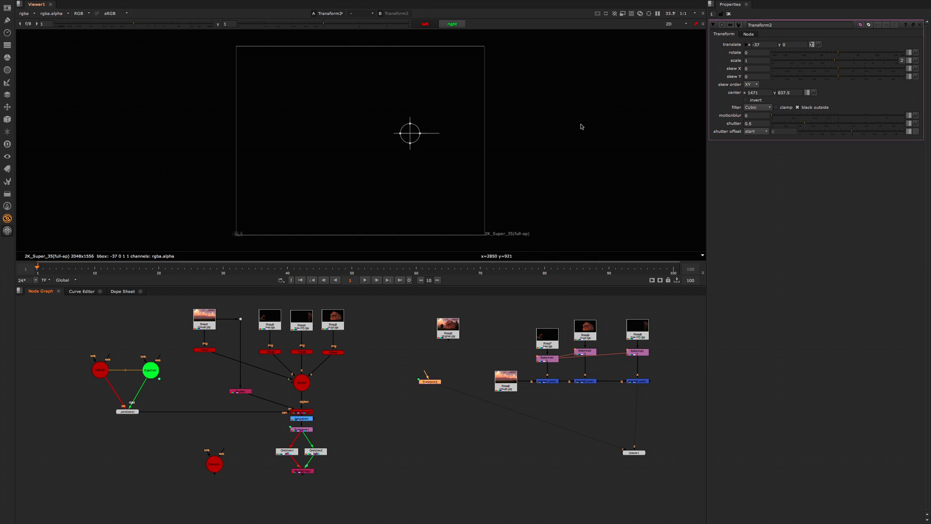
drag(434, 385, 509, 415)
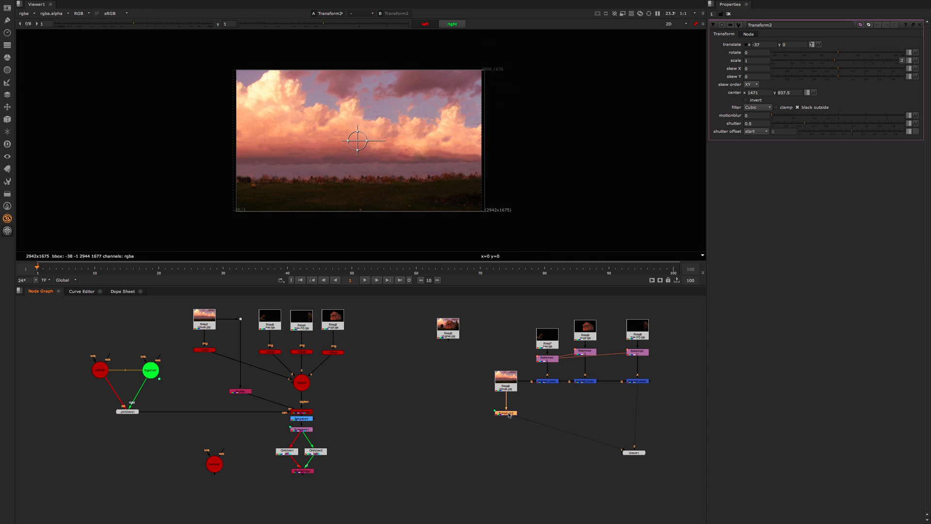
Step: Expand the copied Transform's translate per view, set x to -10 and 10, and compare the left and right views
click(812, 44)
click(833, 61)
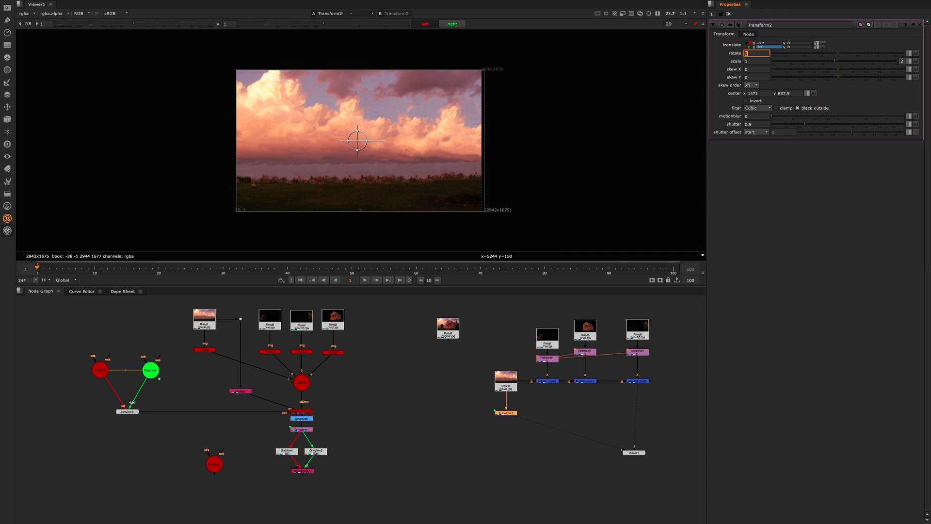
click(770, 44)
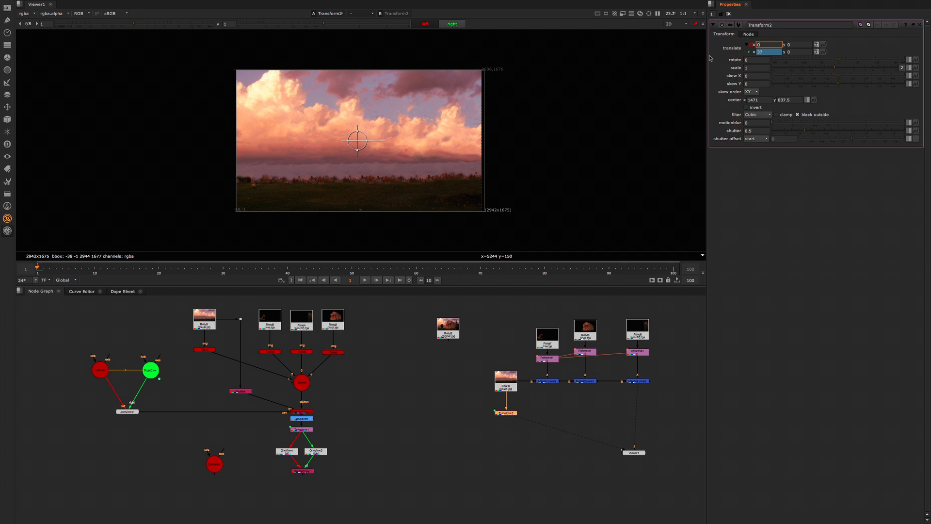
key(Return)
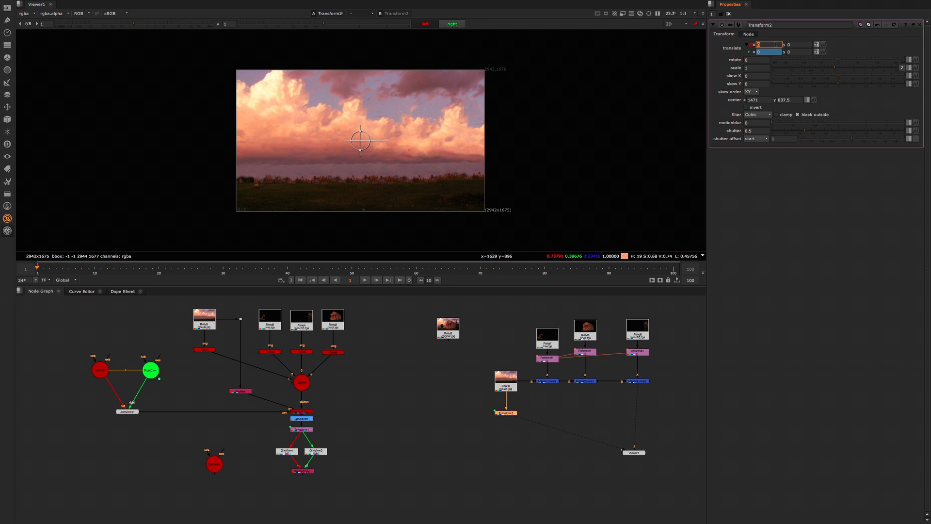
key(Return)
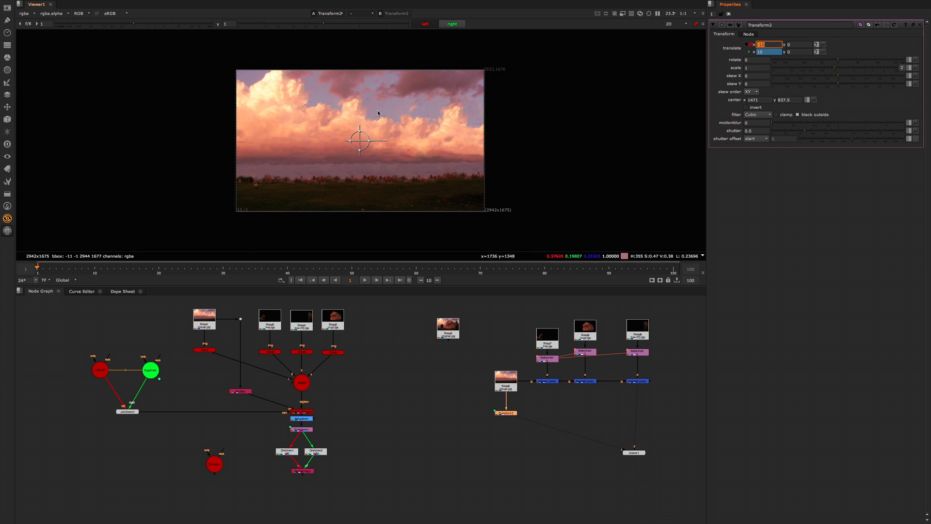
click(426, 24)
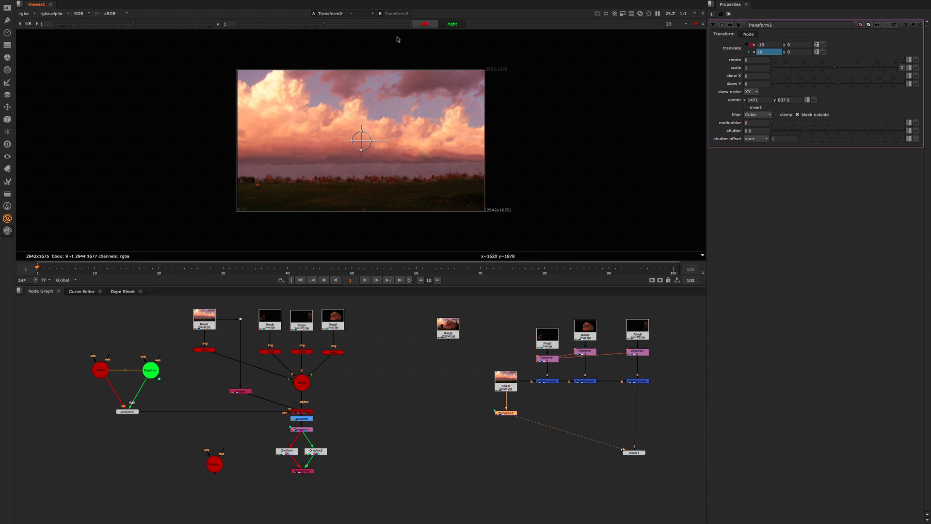
click(442, 24)
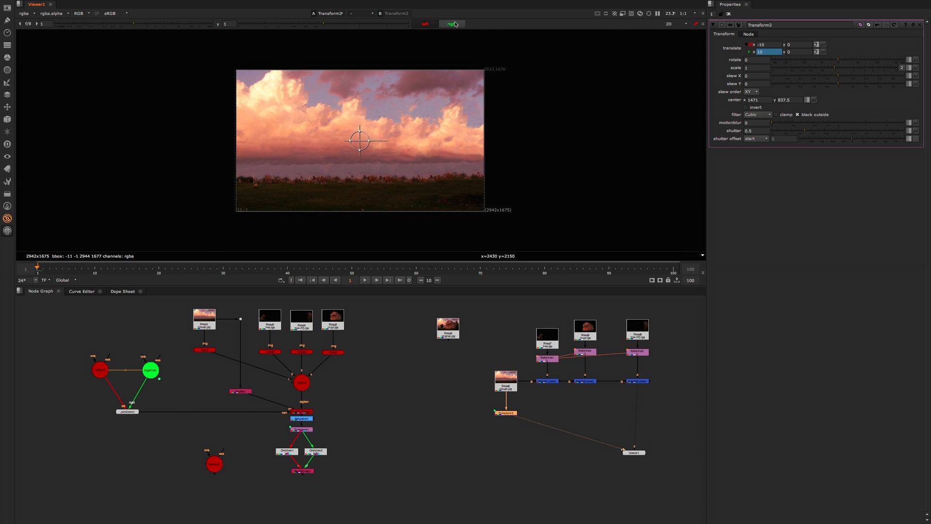
key(;)
key(apostrophe)
Step: Rename the copied Transform node as HIT and close its properties
double_click(785, 26)
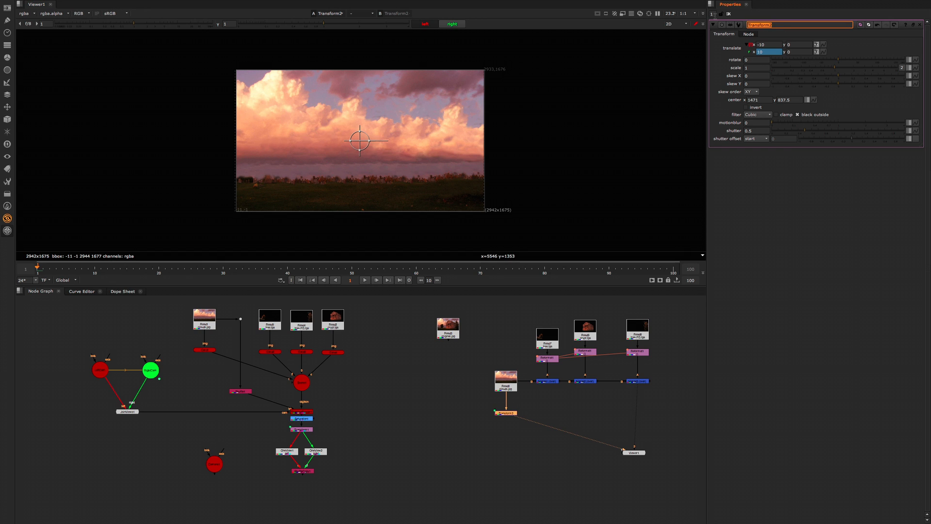
key(BackSpace)
click(728, 14)
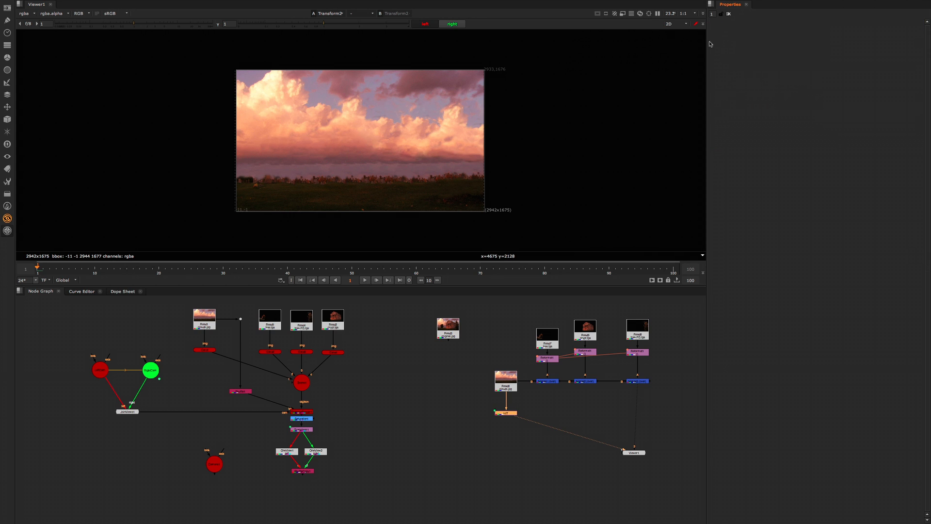
Step: Reopen the HIT node's properties and set its node colour to red
double_click(506, 413)
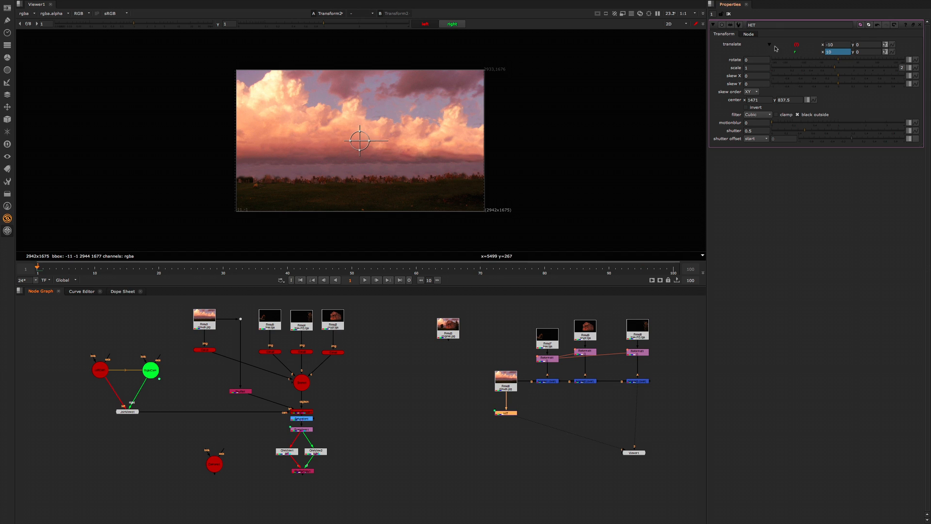
click(861, 25)
drag(644, 187, 652, 166)
click(613, 139)
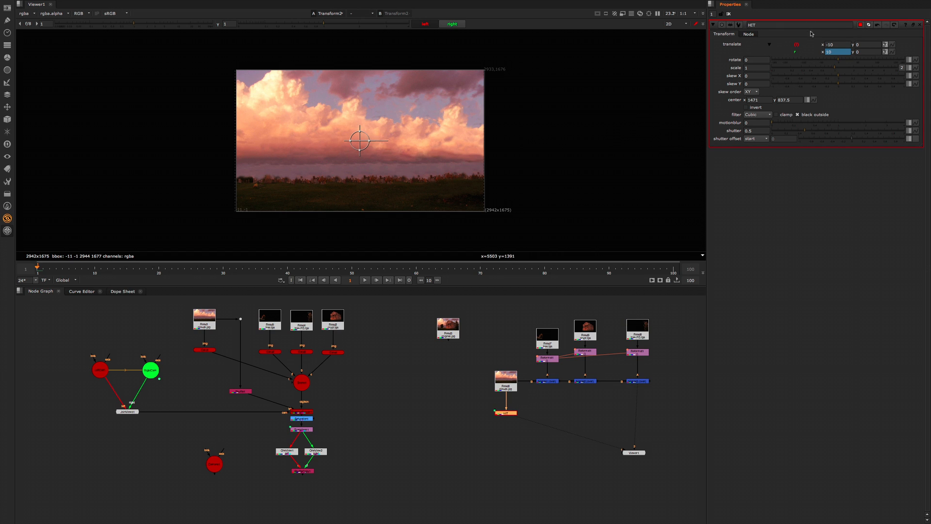
click(754, 34)
click(728, 35)
click(841, 44)
Step: Place a copy of the HIT node below each of the three foreground Reformat nodes, before their Merges
drag(535, 401, 470, 438)
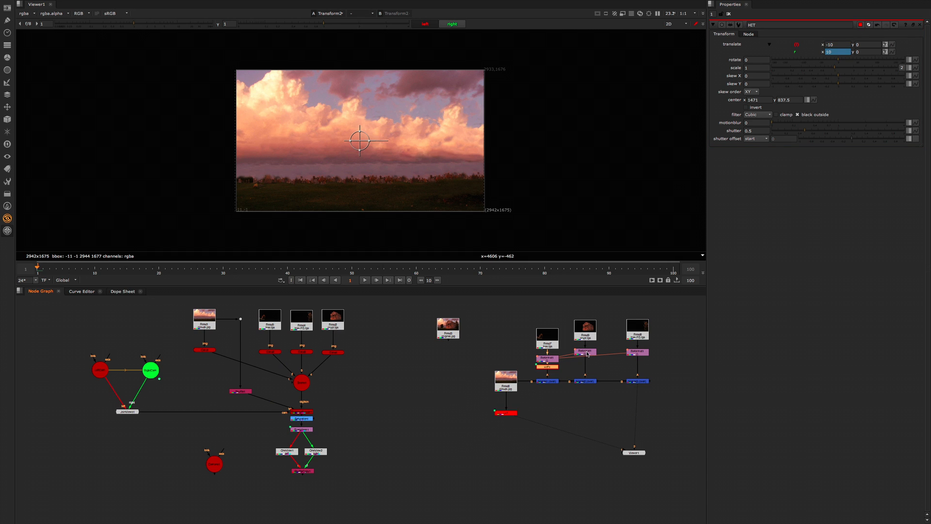
click(646, 354)
drag(533, 401, 464, 439)
Step: Place the original HIT node in line between the cloud background Read and the first Merge, with the Read above it
key(Delete)
middle_drag(563, 399, 504, 396)
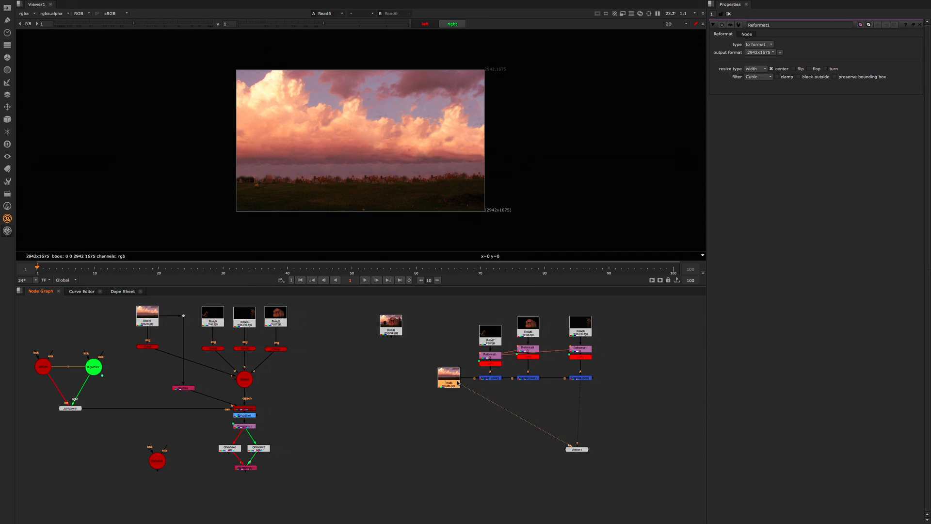
key(ctrl+z)
drag(419, 360, 474, 413)
drag(453, 382, 446, 361)
Step: Display the last Merge's output in the viewer and align HIT2 and HIT3 with HIT1 below their Reformat nodes
click(533, 357)
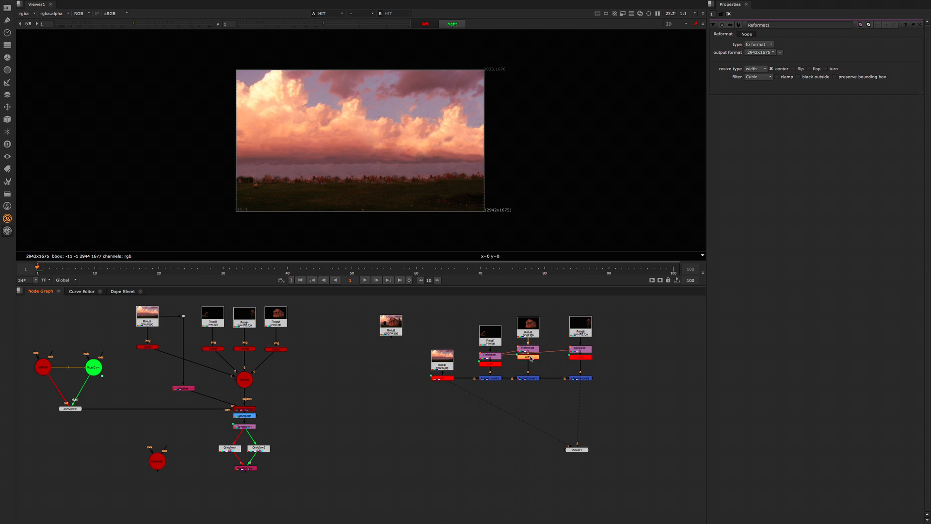
key(1)
click(586, 379)
key(1)
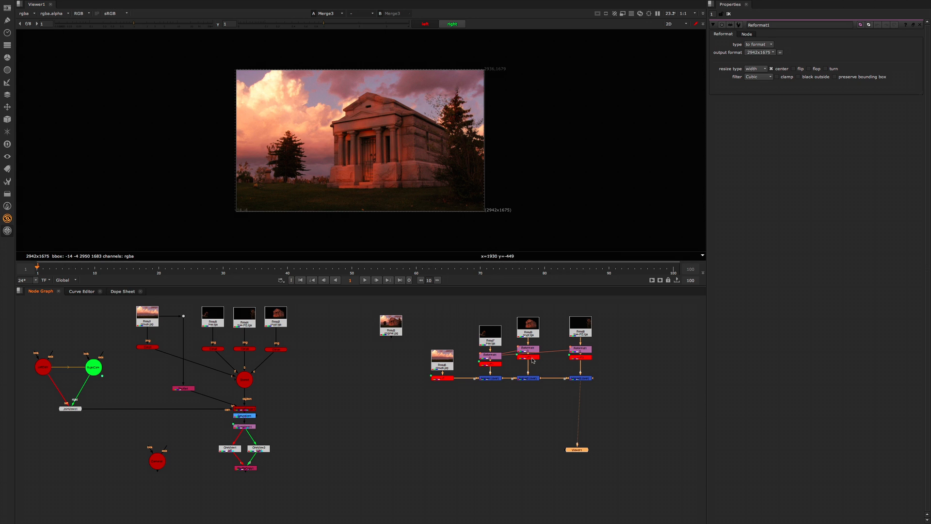
drag(532, 359, 531, 363)
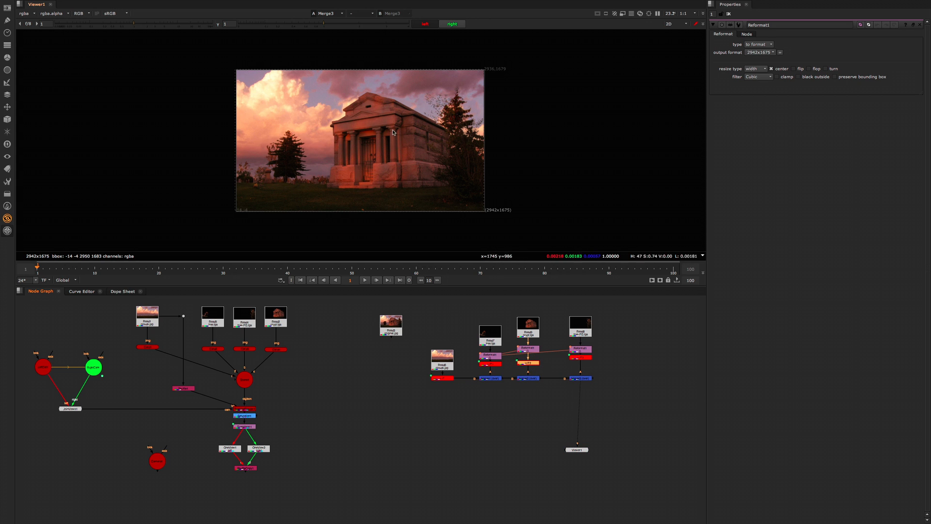
drag(584, 359, 584, 363)
Step: Set HIT3's per-view translate x to 5 and -5, and compare the left and right views
double_click(584, 364)
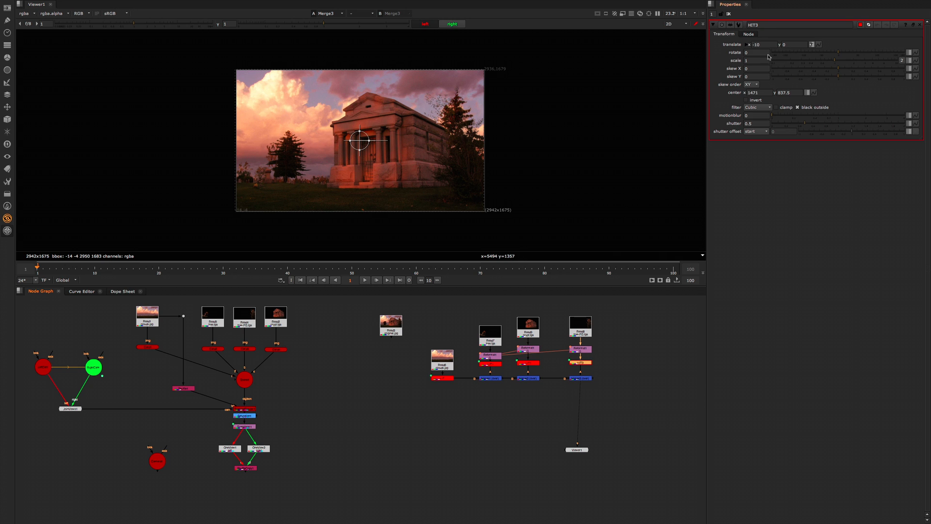
click(800, 44)
click(764, 44)
text(0)
key(Return)
click(747, 44)
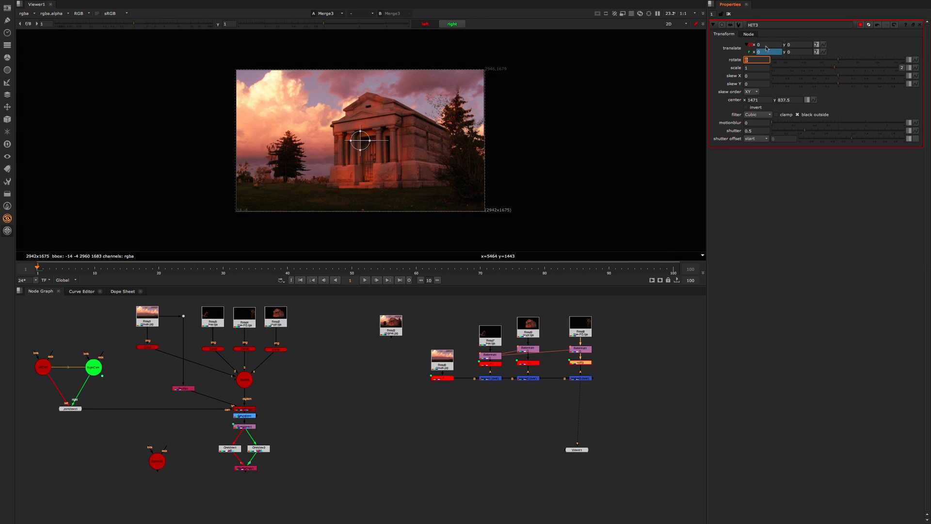
click(767, 46)
text(5)
key(Return)
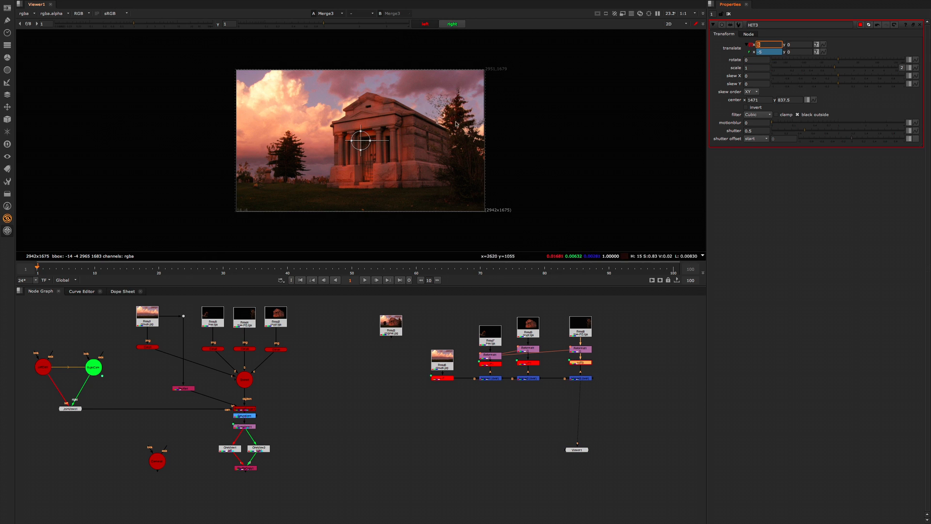
click(430, 25)
click(452, 24)
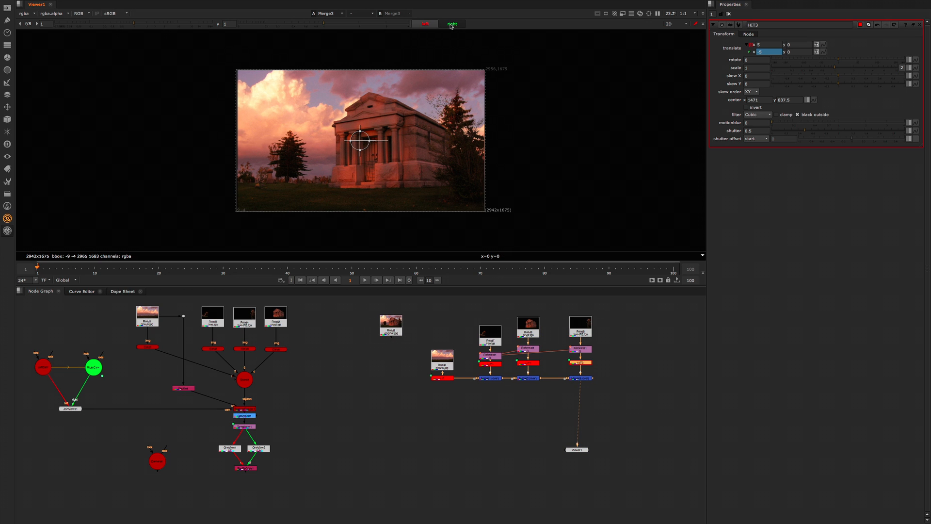
click(435, 26)
click(452, 25)
Step: Set HIT2's per-view translate x to 0 in both views
click(528, 363)
double_click(531, 365)
click(746, 47)
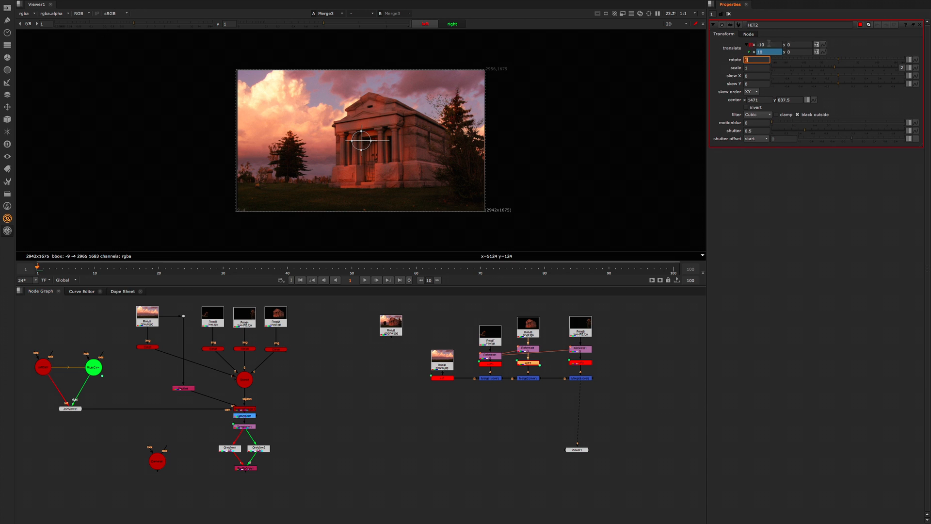
drag(767, 45, 713, 57)
key(Return)
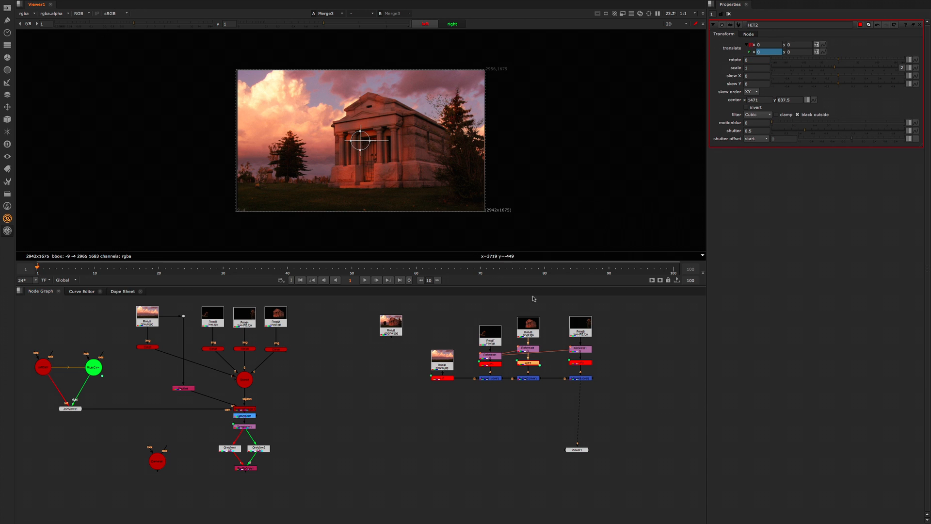
Step: Expand HIT1's translate per view and set its first x value to -5
double_click(495, 364)
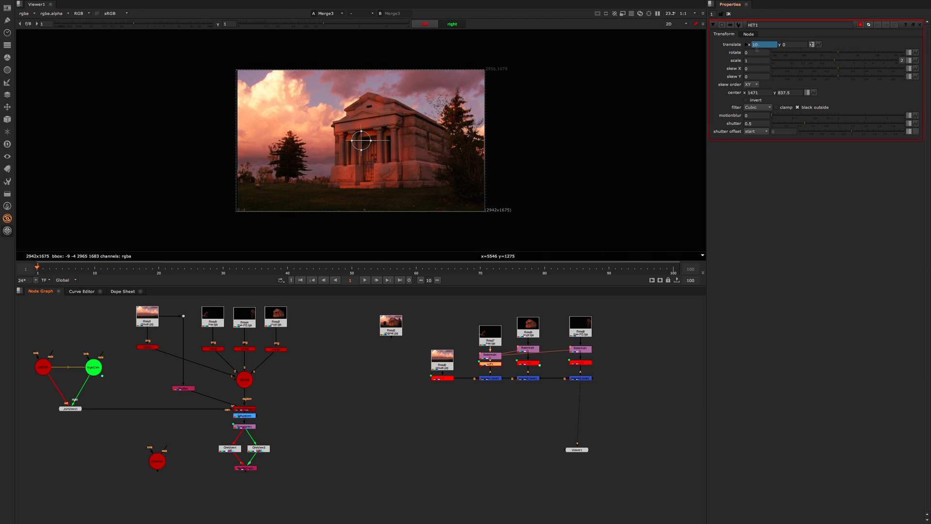
click(746, 45)
drag(767, 45, 733, 52)
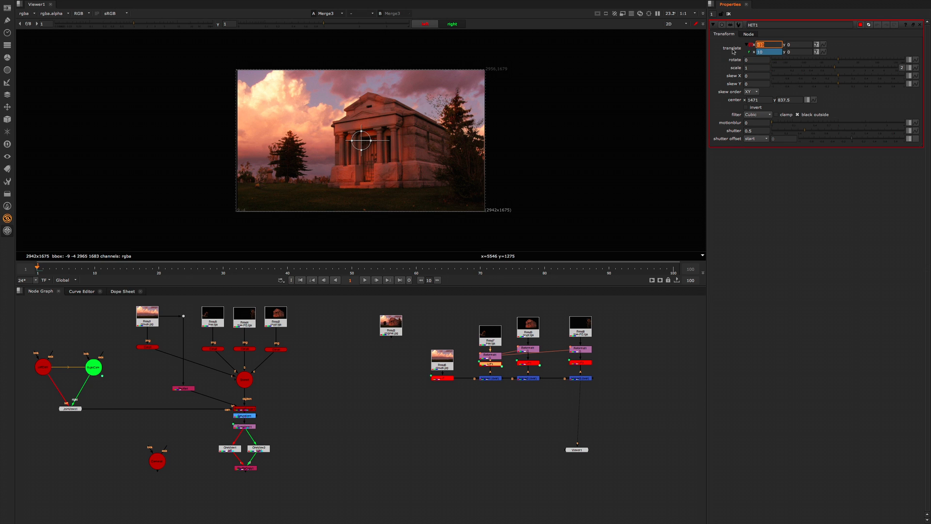
text(-5)
key(Return)
Step: Set the background HIT's per-view translate x to -15 and 15, close its properties, and compare the left and right views
double_click(442, 379)
click(747, 45)
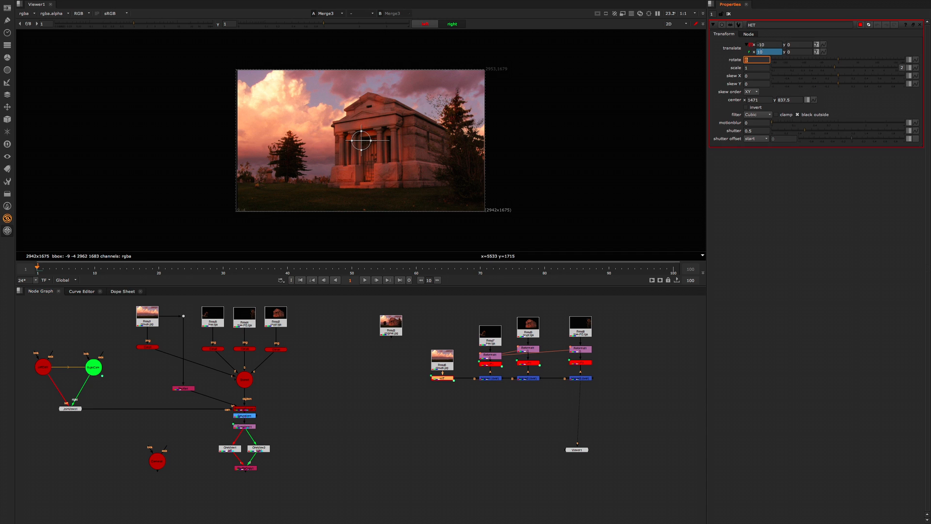
click(768, 44)
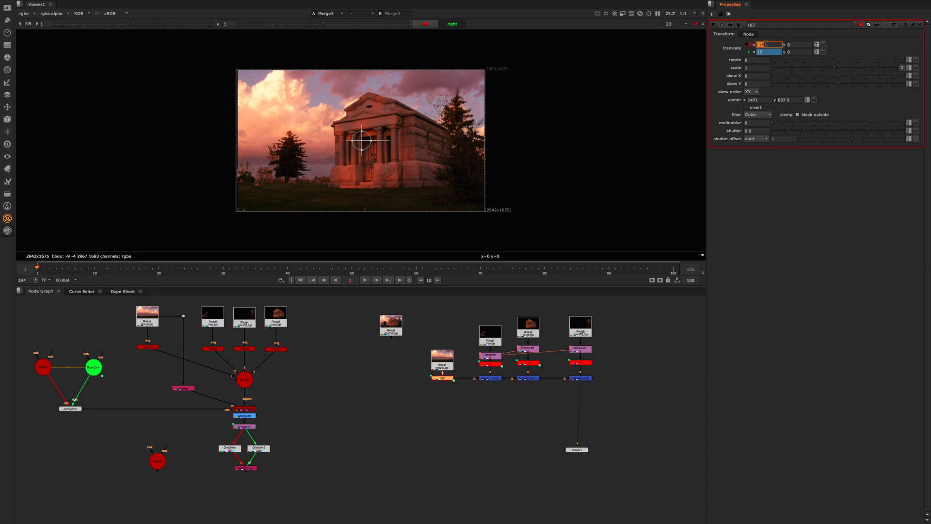
key(Return)
click(729, 14)
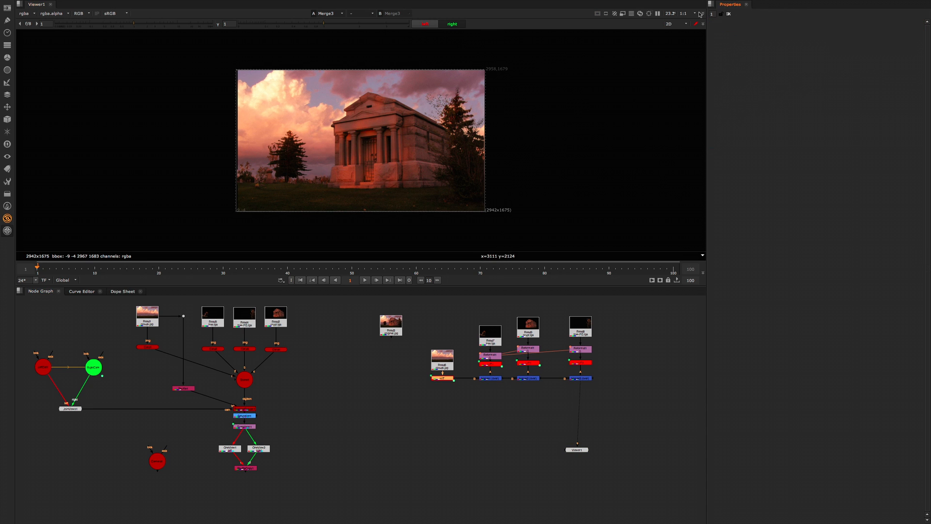
click(452, 24)
click(452, 26)
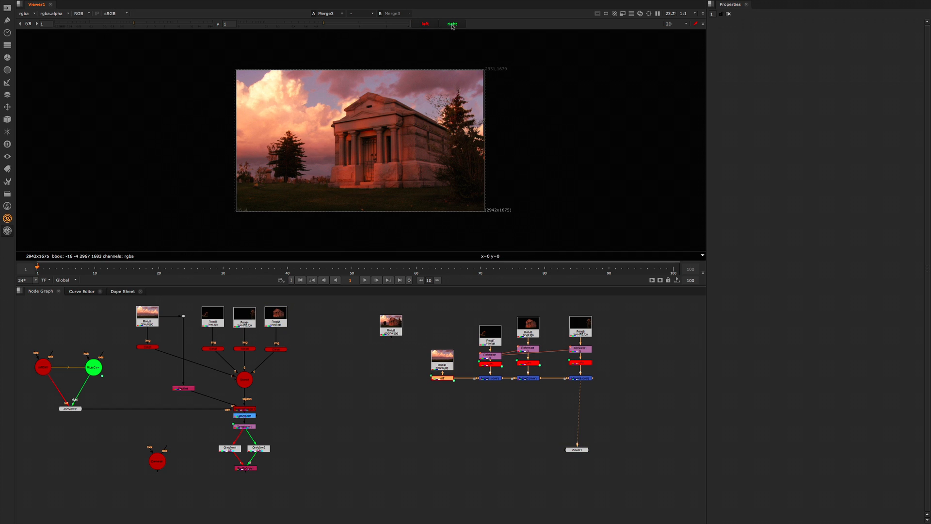
click(430, 25)
click(453, 25)
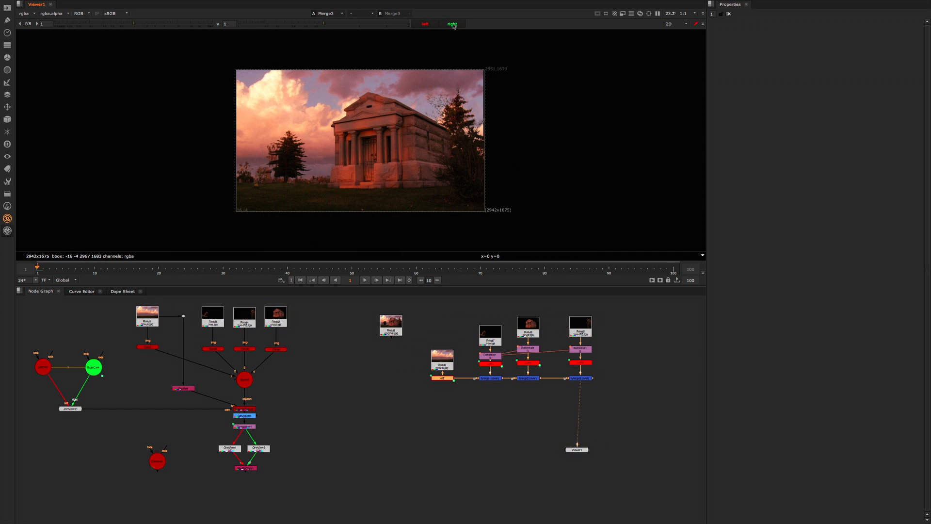
Step: Compare the left and right views of the Merge3 layered 2D composite
click(426, 25)
click(447, 25)
click(429, 24)
click(448, 25)
click(428, 25)
click(311, 383)
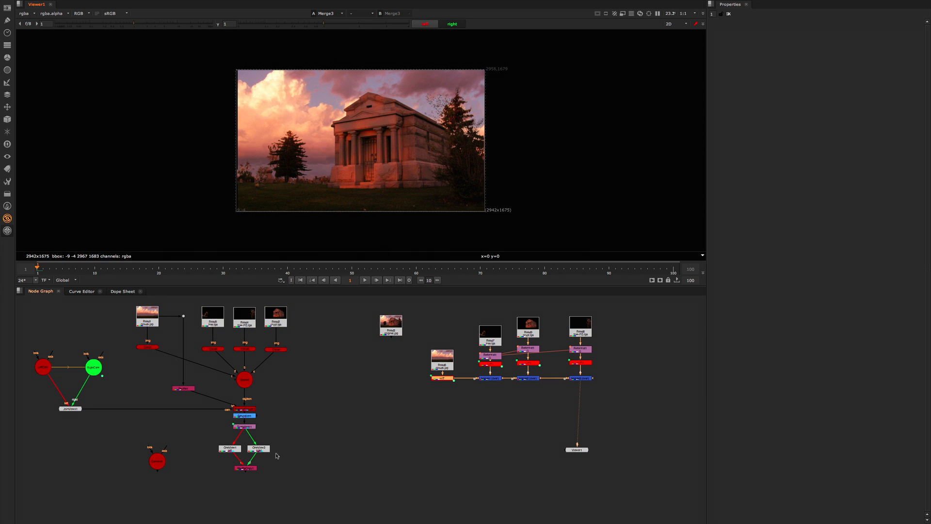
Step: View Transform1 from the 3D camera rig and compare its left and right views
click(252, 427)
key(1)
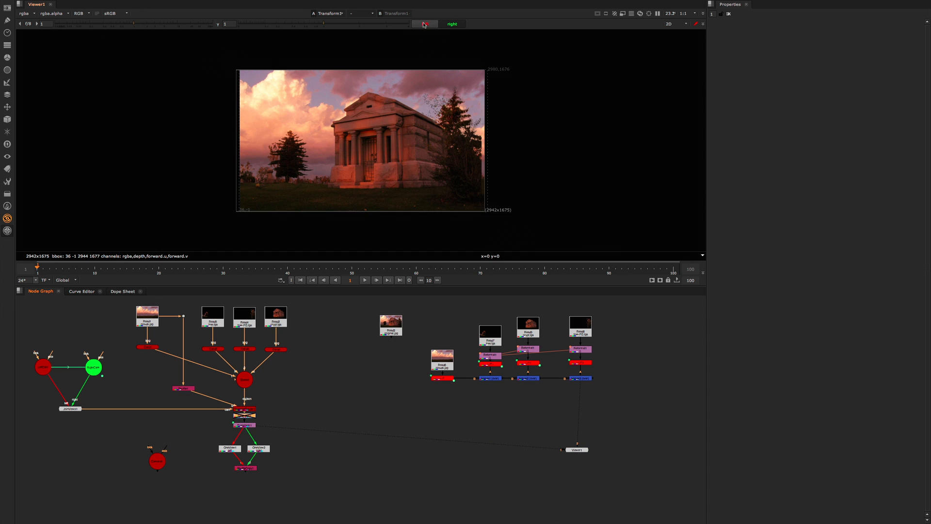
click(428, 25)
click(449, 24)
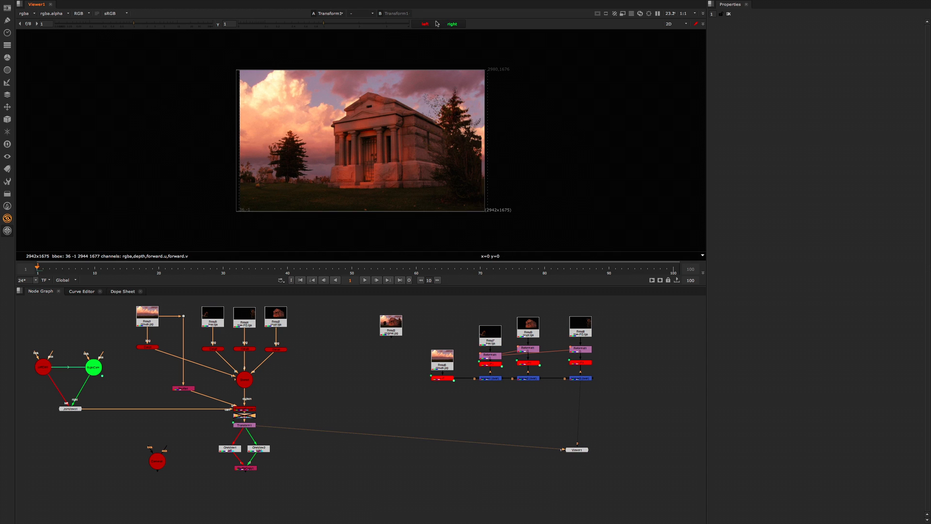
click(436, 24)
click(444, 25)
click(432, 25)
click(445, 24)
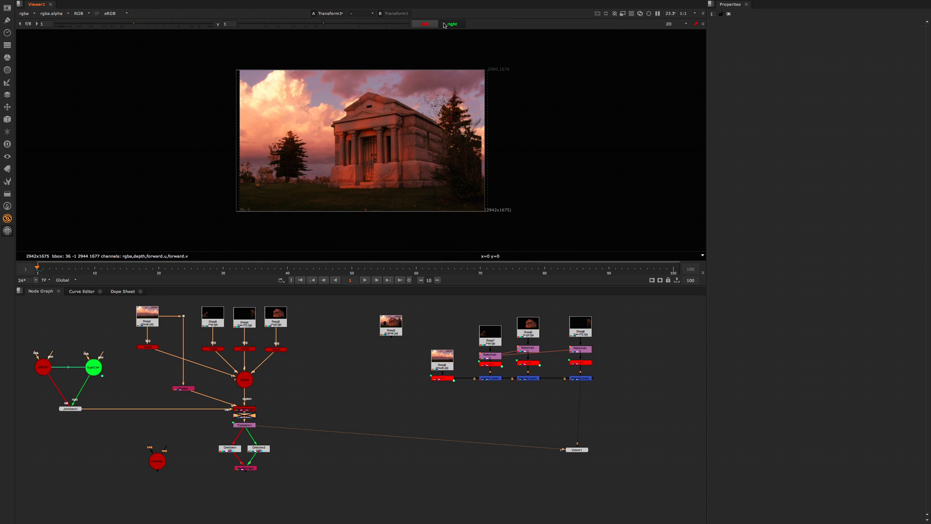
Step: View the Merge3 composite again and align the Viewer node directly beneath Merge3
click(576, 380)
key(1)
drag(628, 302, 403, 431)
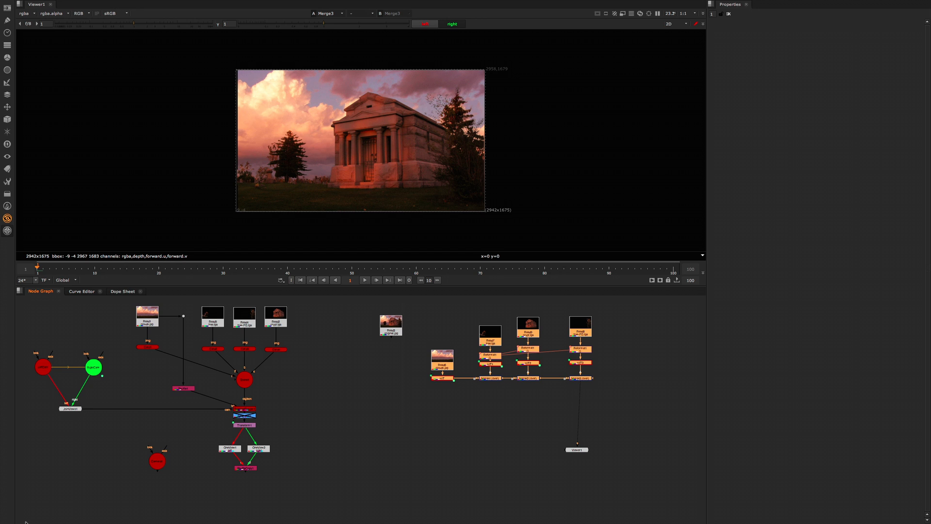
click(642, 388)
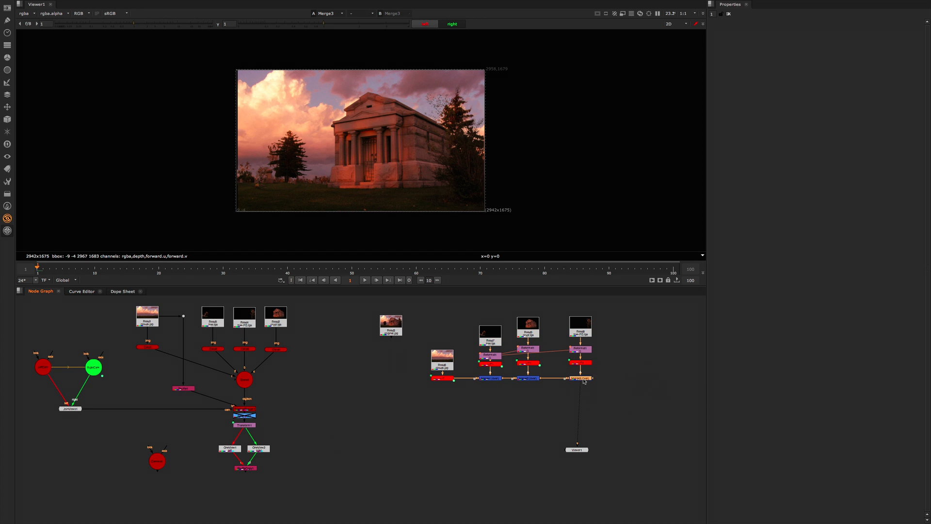
drag(577, 450, 581, 451)
scroll(438, 182, up, 2)
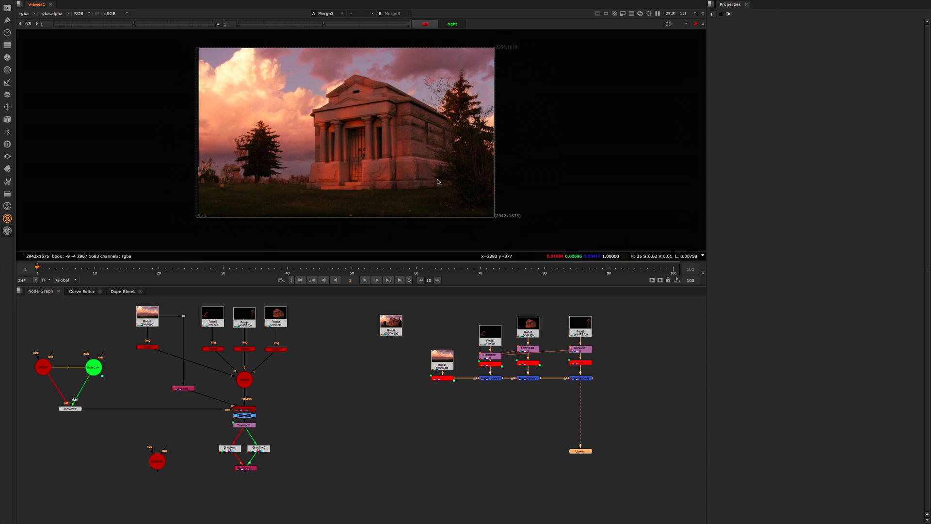
scroll(432, 185, up, 3)
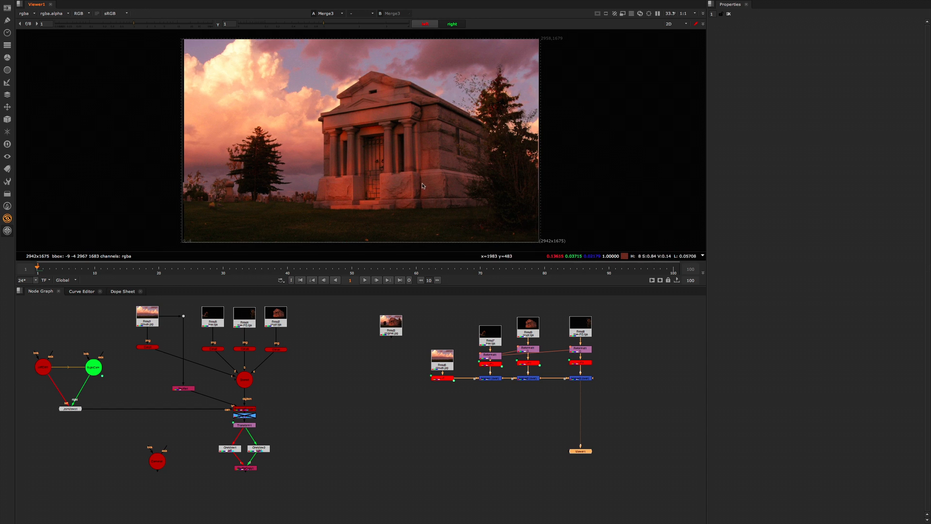
Step: Add a RotoPaint node and brush a two-way branching bracket labelled "S3D D" at the top of its frame
click(359, 417)
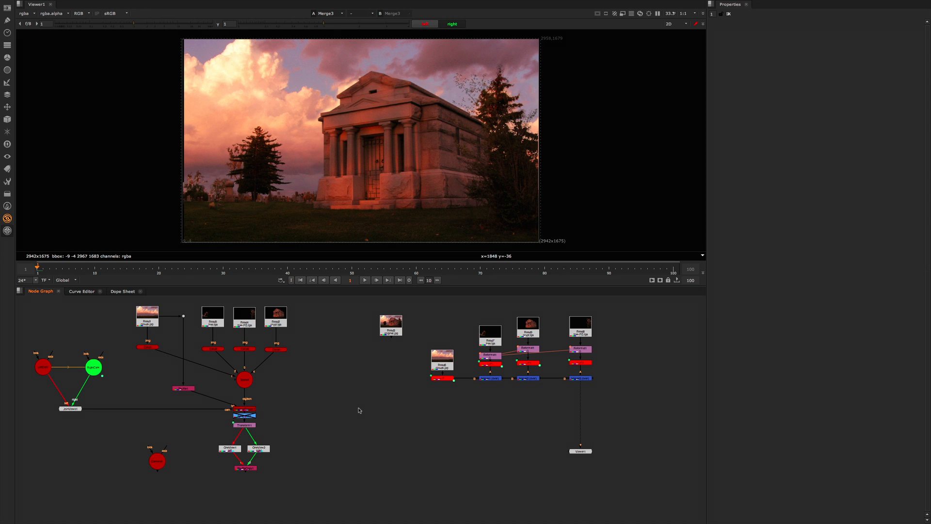
key(p)
click(412, 413)
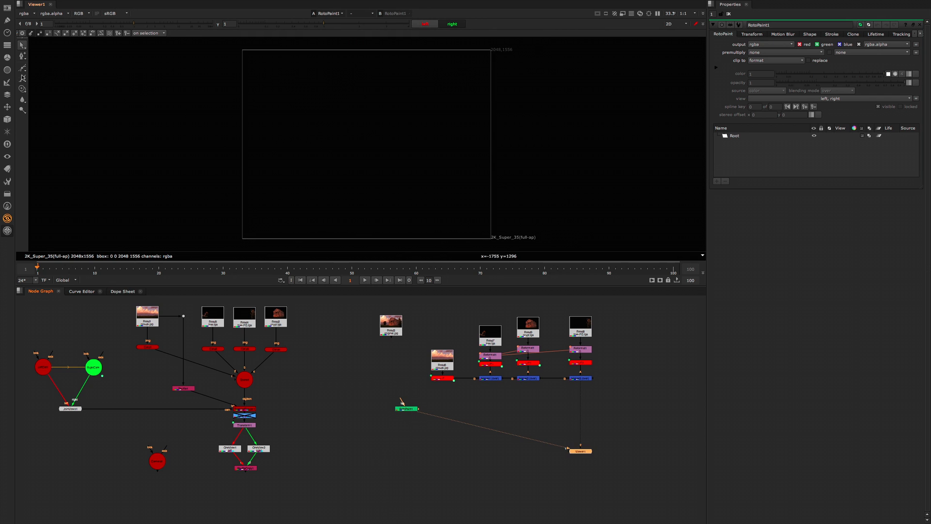
click(22, 77)
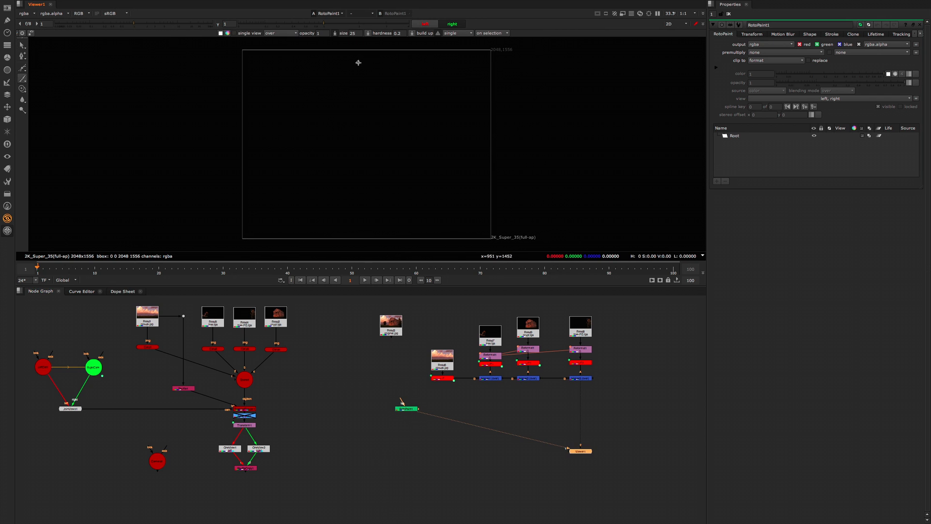
mouse_move(358, 63)
mouse_down()
mouse_move(359, 74)
mouse_move(293, 86)
mouse_move(419, 79)
mouse_move(425, 107)
mouse_up()
drag(342, 56, 360, 64)
drag(360, 55, 374, 66)
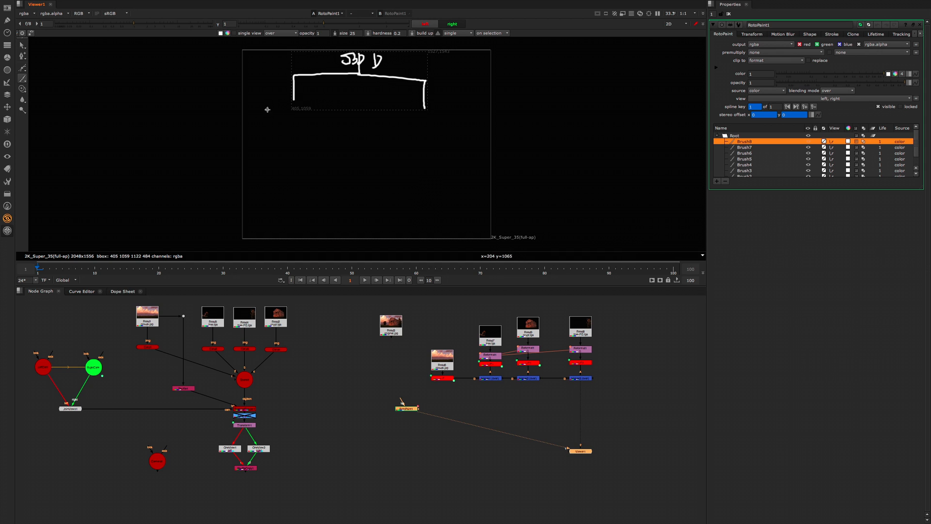
Step: Paint a short stacked label under the left branch and a G with three sub-branches under the right branch
drag(272, 107, 275, 116)
mouse_move(274, 107)
mouse_down()
mouse_move(291, 115)
mouse_move(281, 132)
mouse_up()
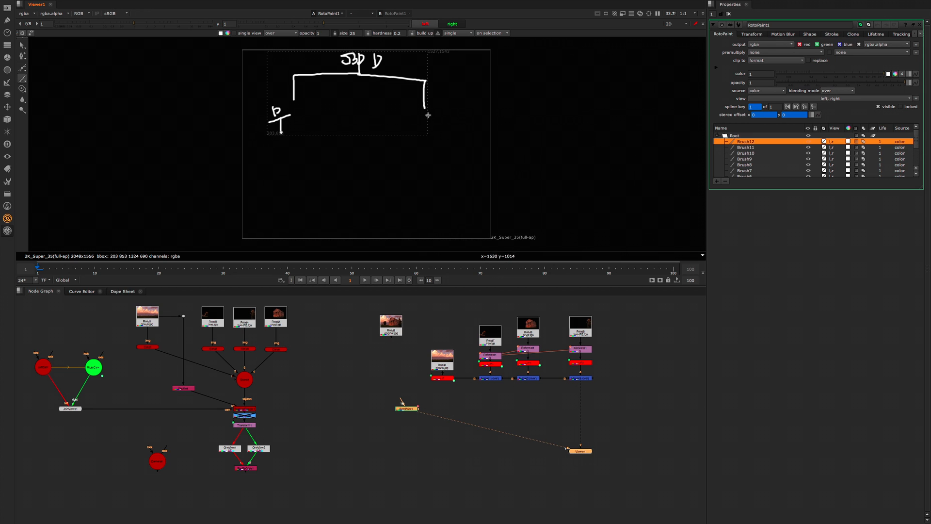
mouse_move(427, 113)
mouse_down()
mouse_move(413, 114)
mouse_move(422, 125)
mouse_move(373, 161)
mouse_up()
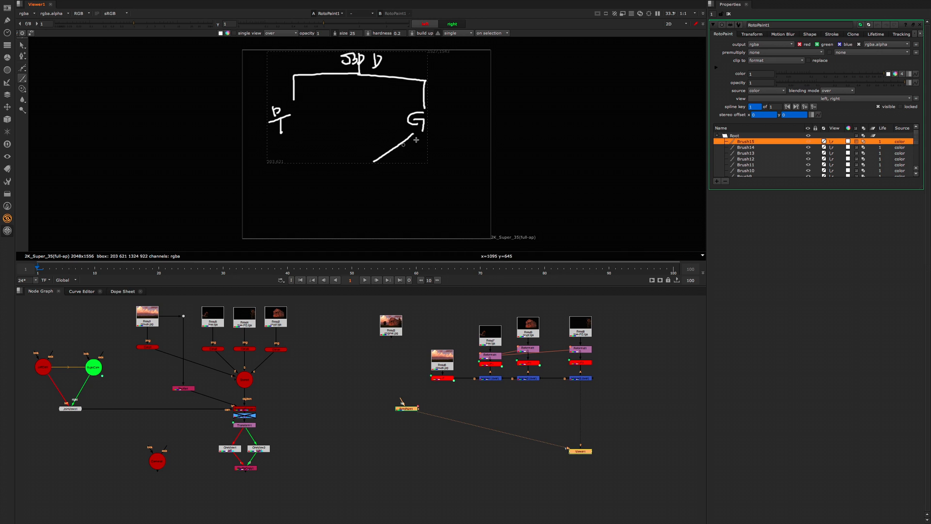
mouse_move(415, 135)
mouse_down()
mouse_move(415, 159)
mouse_move(461, 155)
mouse_up()
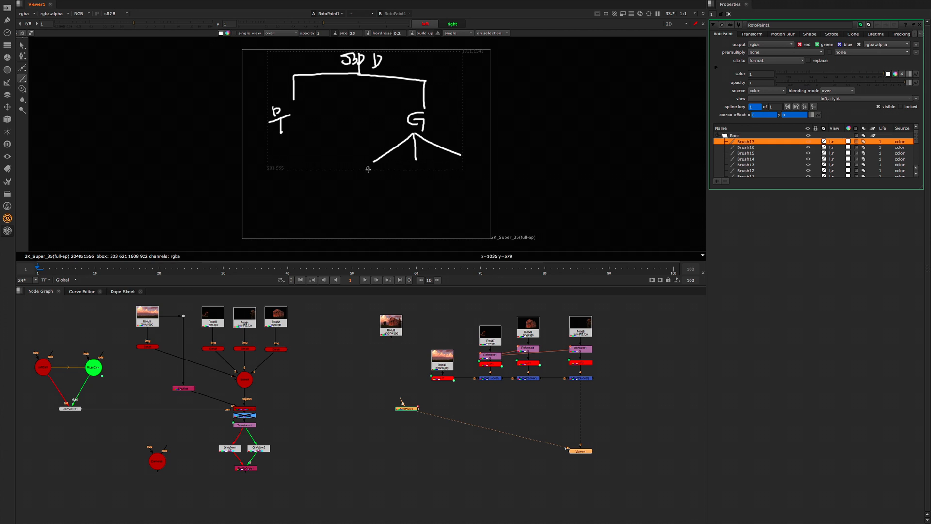
Step: Write the letters L, S and A under the three sub-branches of G
drag(368, 168, 374, 179)
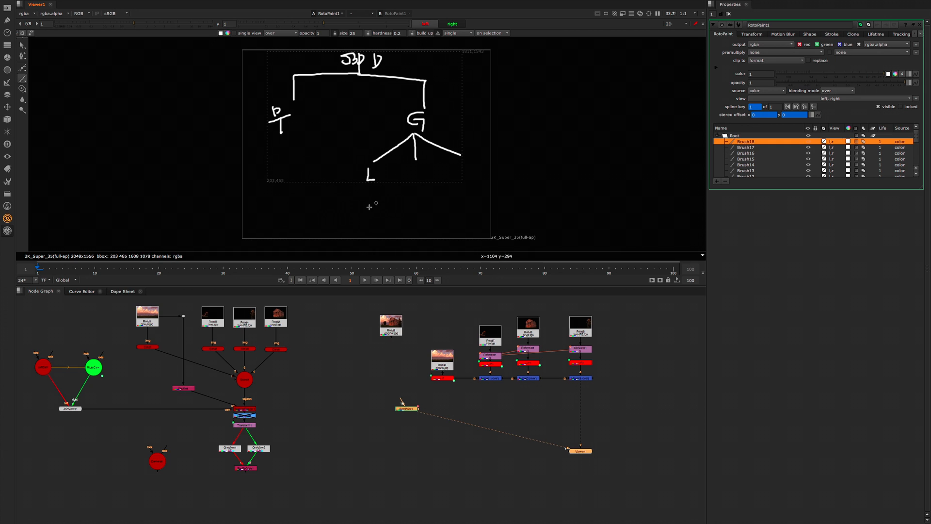
drag(405, 168, 401, 180)
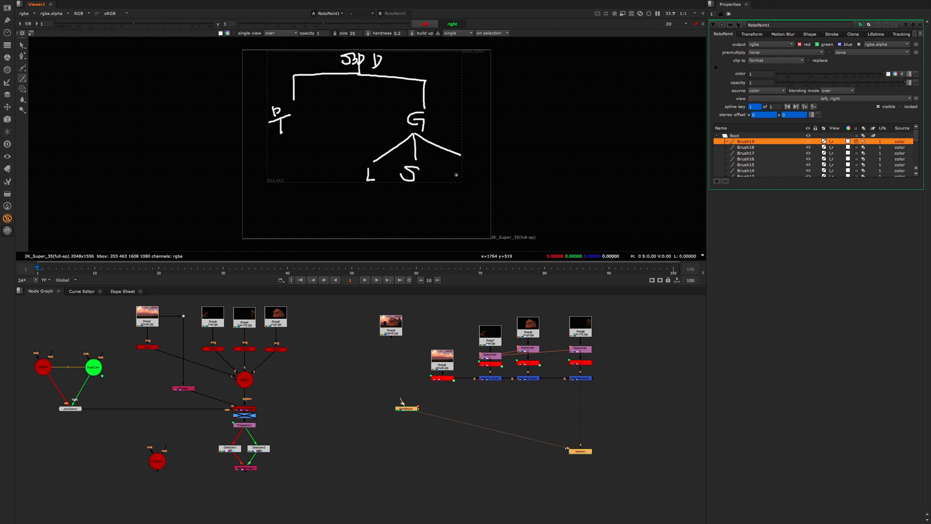
drag(457, 181, 467, 173)
Step: View the anaglyph ShuffleCopy output and re-enable the disabled node directly above Transform1
click(258, 457)
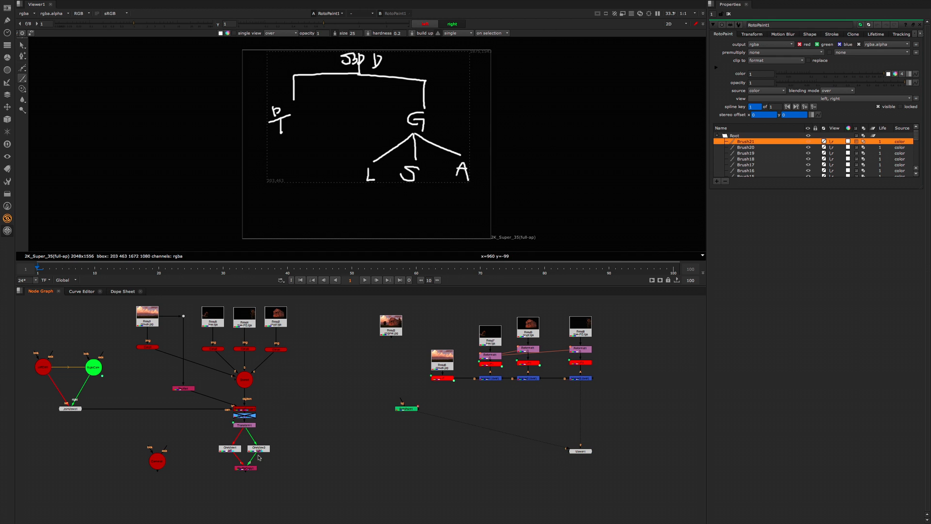
click(250, 468)
key(1)
click(251, 417)
key(d)
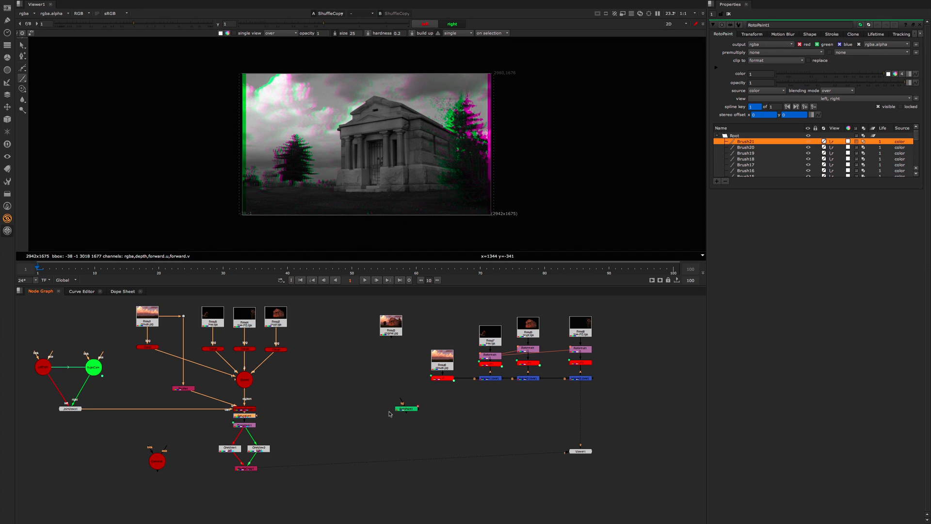
Step: Return to the RotoPaint sketch, mark beneath A and S, circle L twice, and draw a line under all three letters
click(405, 408)
key(1)
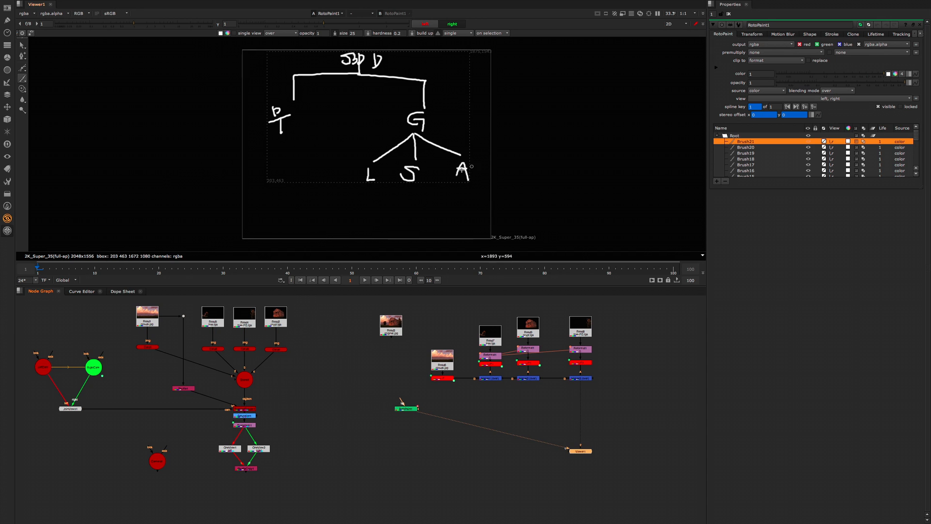
drag(462, 180, 462, 186)
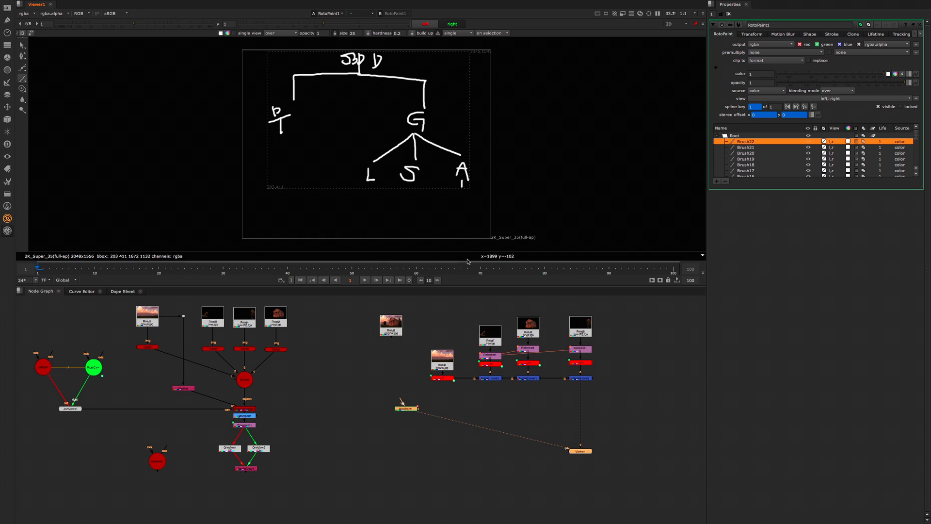
mouse_move(467, 261)
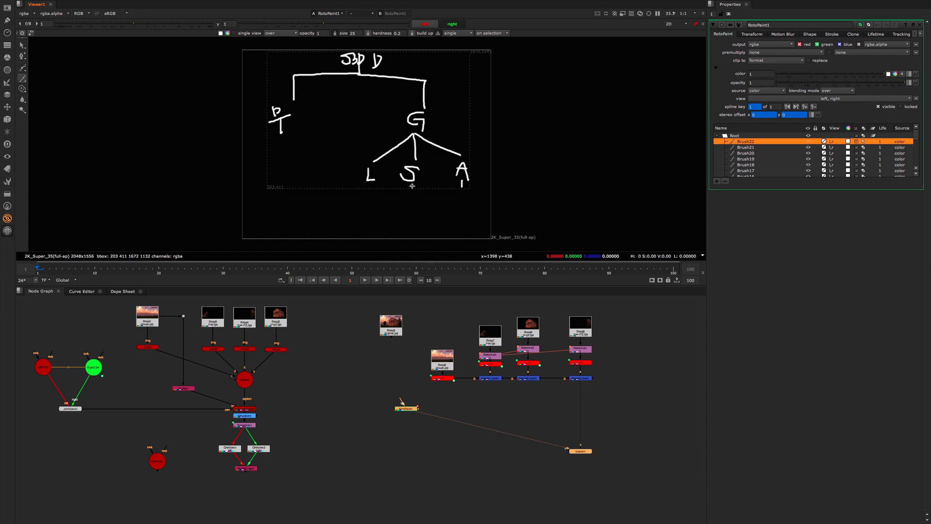
drag(411, 187, 412, 191)
mouse_move(380, 185)
mouse_down()
mouse_move(361, 166)
mouse_move(381, 177)
mouse_up()
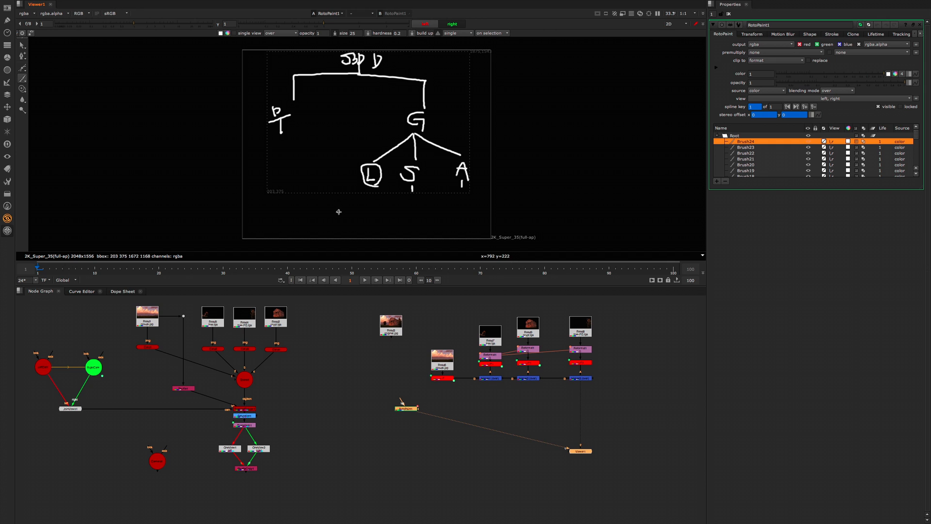
mouse_move(374, 185)
mouse_down()
mouse_move(363, 184)
mouse_move(361, 167)
mouse_move(383, 172)
mouse_move(376, 187)
mouse_move(362, 162)
mouse_move(386, 172)
mouse_move(369, 189)
mouse_move(359, 164)
mouse_move(379, 166)
mouse_up()
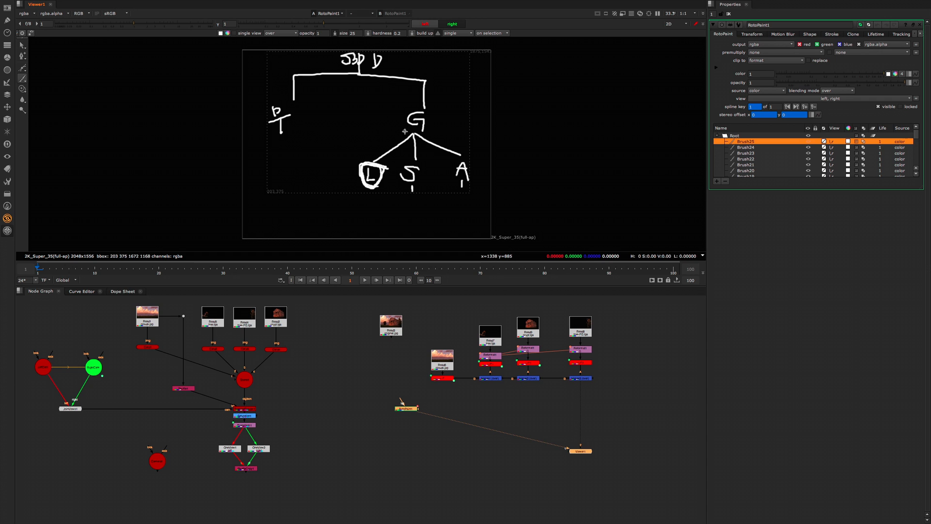
drag(370, 188, 473, 198)
Step: Paint a new branch from G to the label HMD with two adjoining boxes beneath it
mouse_move(407, 129)
mouse_down()
mouse_move(258, 174)
mouse_move(257, 189)
mouse_move(266, 189)
mouse_up()
mouse_move(258, 183)
mouse_down()
mouse_move(291, 188)
mouse_move(279, 219)
mouse_move(264, 194)
mouse_move(280, 195)
mouse_up()
mouse_move(280, 194)
mouse_down()
mouse_move(299, 196)
mouse_move(280, 219)
mouse_up()
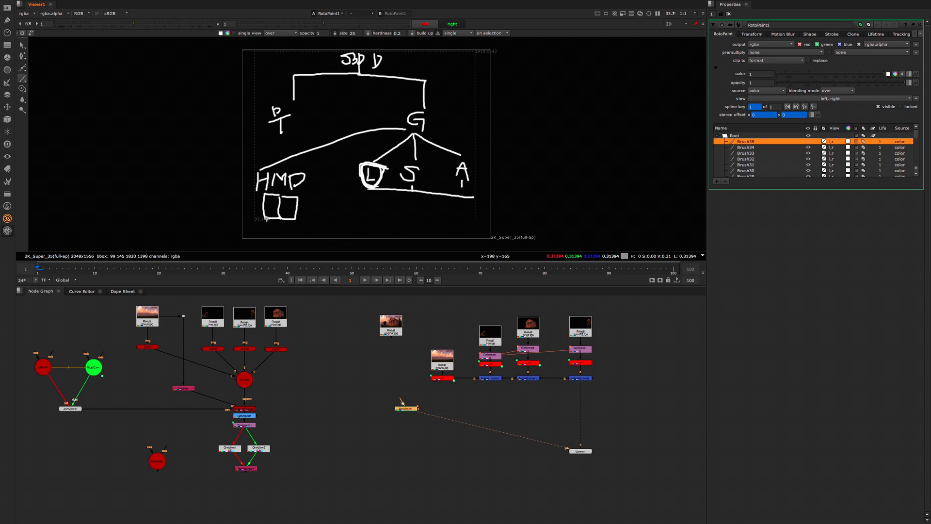
Step: Label the two boxes L and R, frame HMD, and paint an arrow from the group to the text "ste"
drag(265, 201, 284, 216)
drag(284, 203, 291, 217)
drag(308, 189, 281, 213)
drag(309, 200, 321, 213)
mouse_move(255, 193)
mouse_down()
mouse_move(276, 193)
mouse_move(308, 167)
mouse_move(254, 165)
mouse_move(255, 194)
mouse_up()
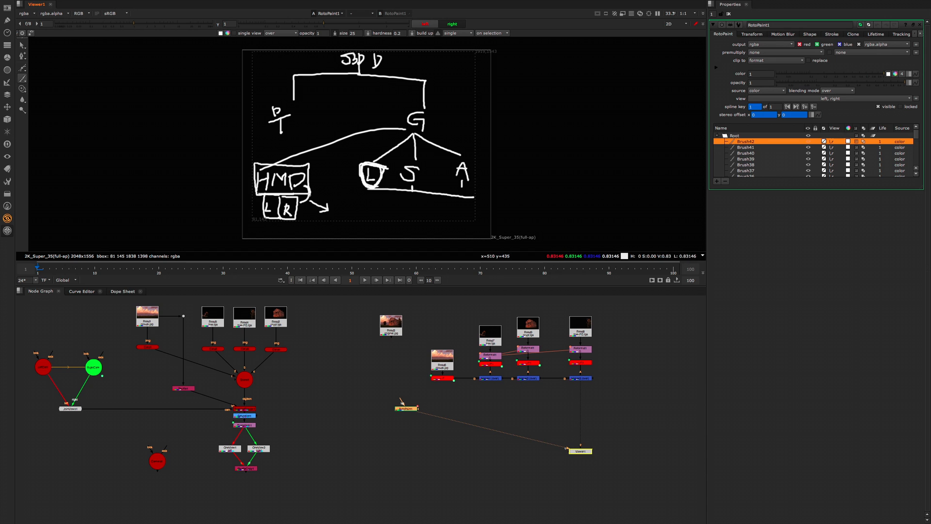
drag(305, 204, 305, 205)
mouse_move(342, 206)
mouse_down()
mouse_move(334, 217)
mouse_move(354, 209)
mouse_move(351, 218)
mouse_move(361, 219)
mouse_up()
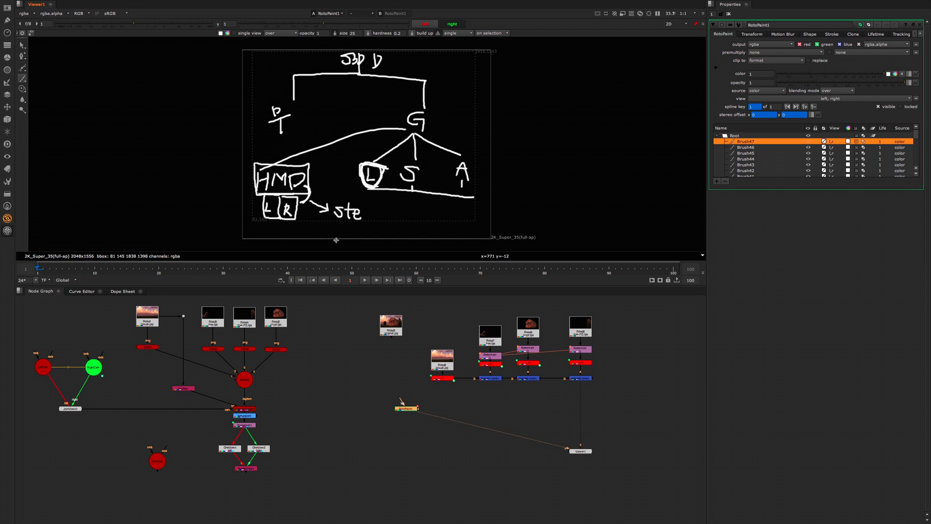
Step: Examine the available Ocula 4.0 and CaraVR 1.0 tools
click(8, 218)
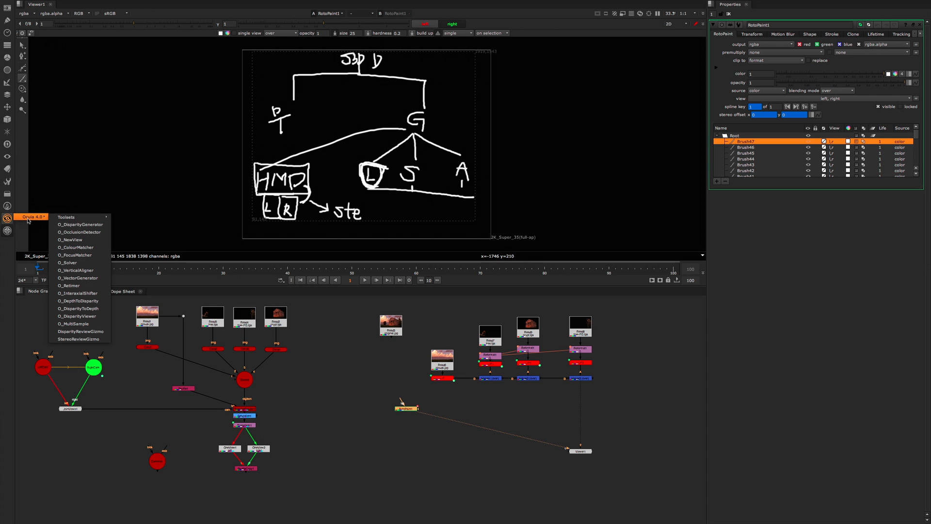
click(9, 230)
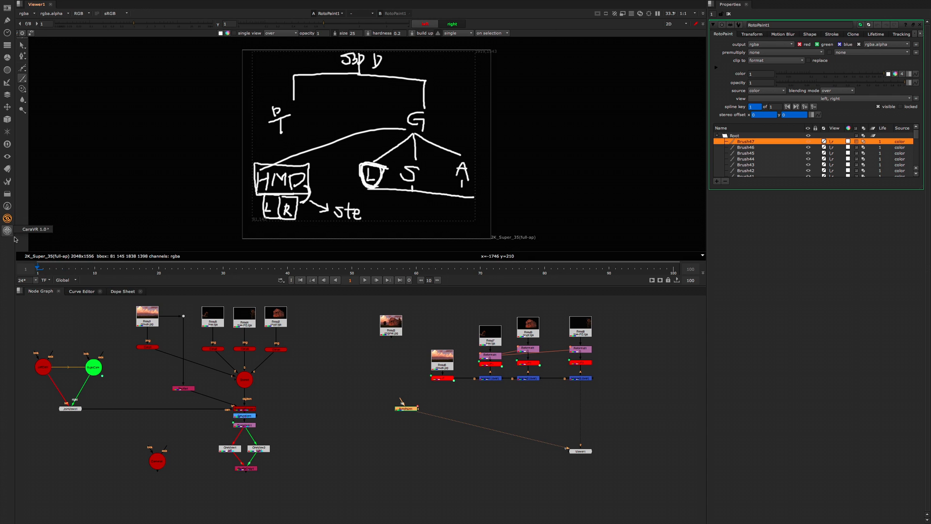
mouse_move(30, 229)
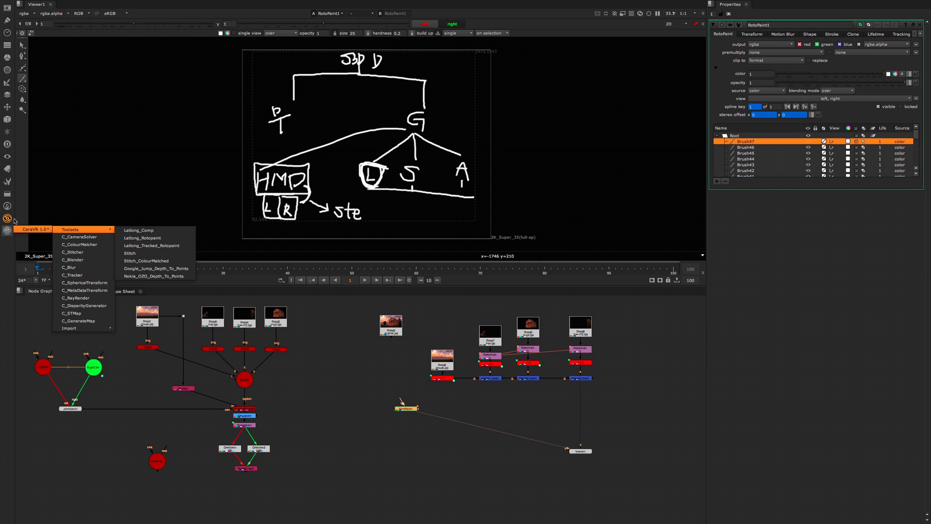
click(358, 413)
click(357, 418)
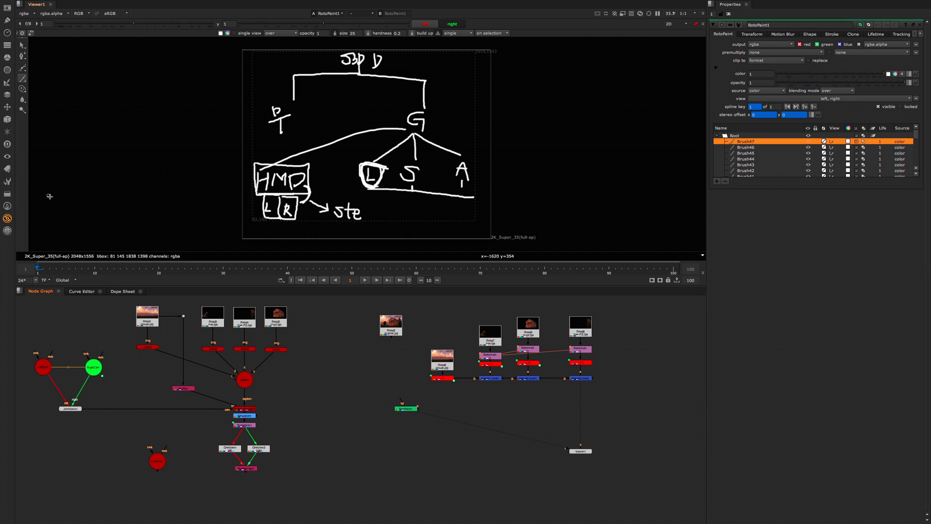
click(7, 218)
mouse_move(34, 214)
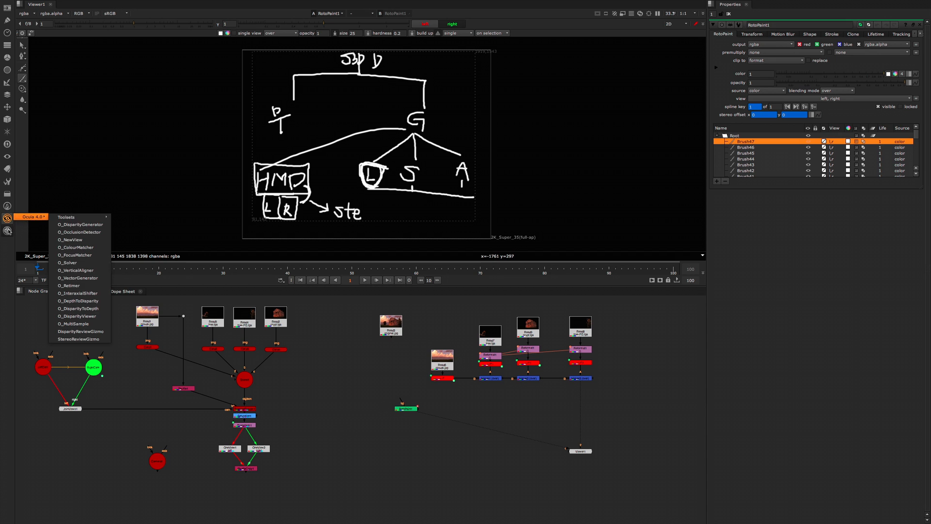
click(7, 230)
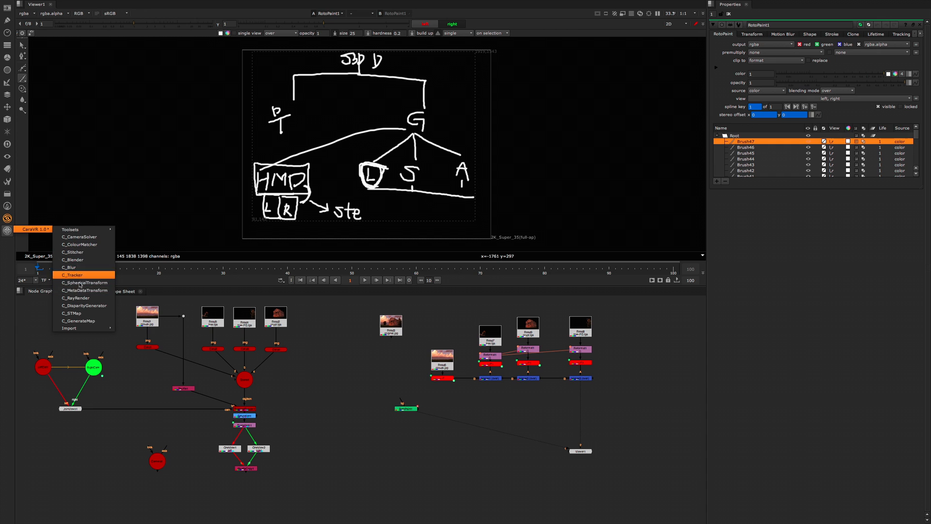
click(339, 393)
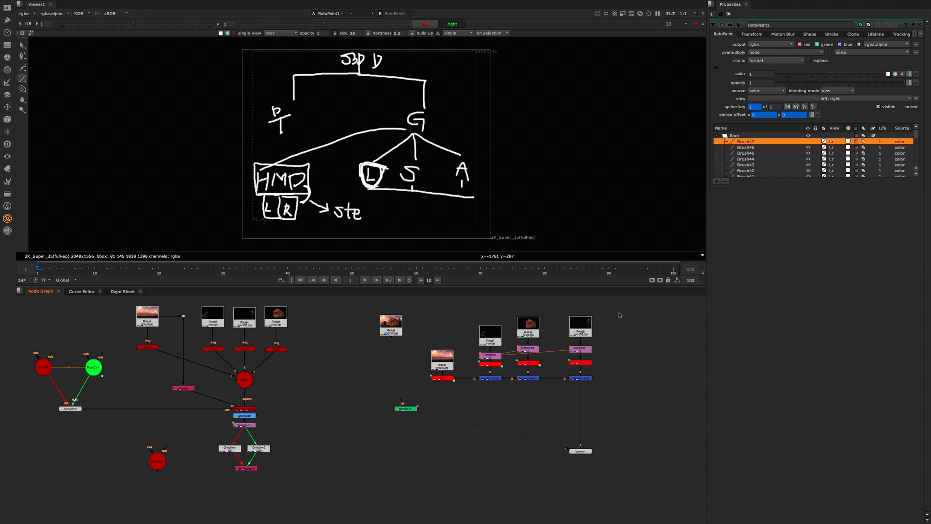
Step: Highlight the 3D camera rig nodes and the 2D layer nodes in turn, and view the Merge3 composite
drag(321, 297, 33, 461)
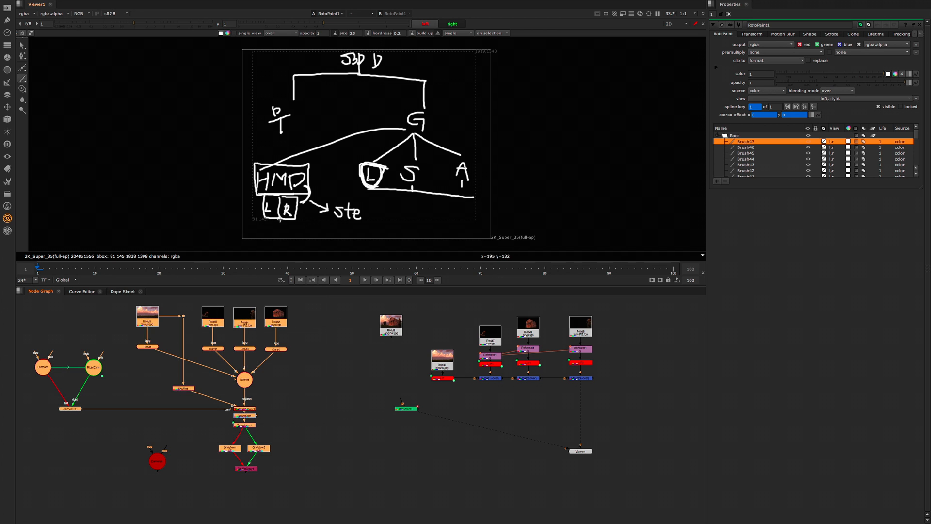
click(407, 391)
drag(371, 303, 648, 405)
click(583, 380)
key(1)
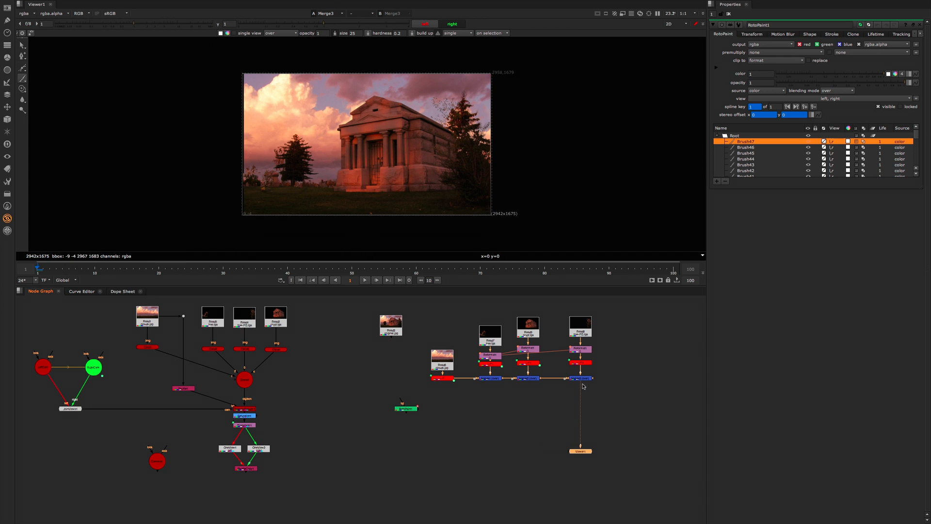
drag(603, 316, 327, 402)
drag(331, 303, 45, 487)
Step: View RightCam, JoinViews1 and Transform1 in turn, and move Transform1 slightly down in its node chain
click(93, 368)
key(1)
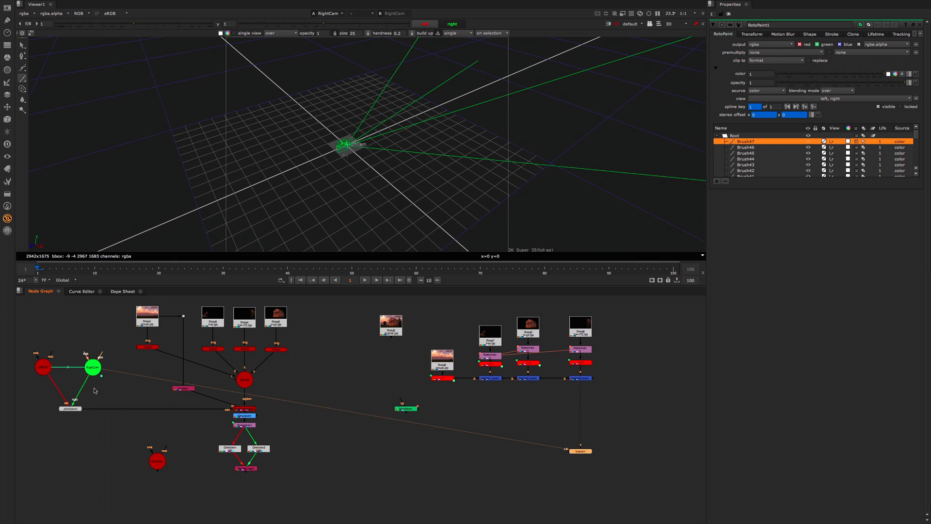
click(73, 408)
key(1)
click(251, 425)
key(1)
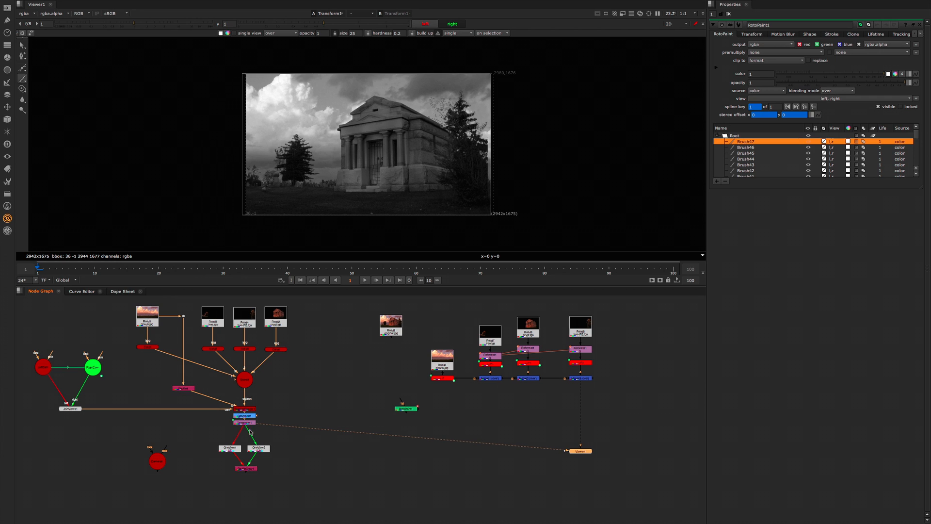
drag(251, 422, 252, 429)
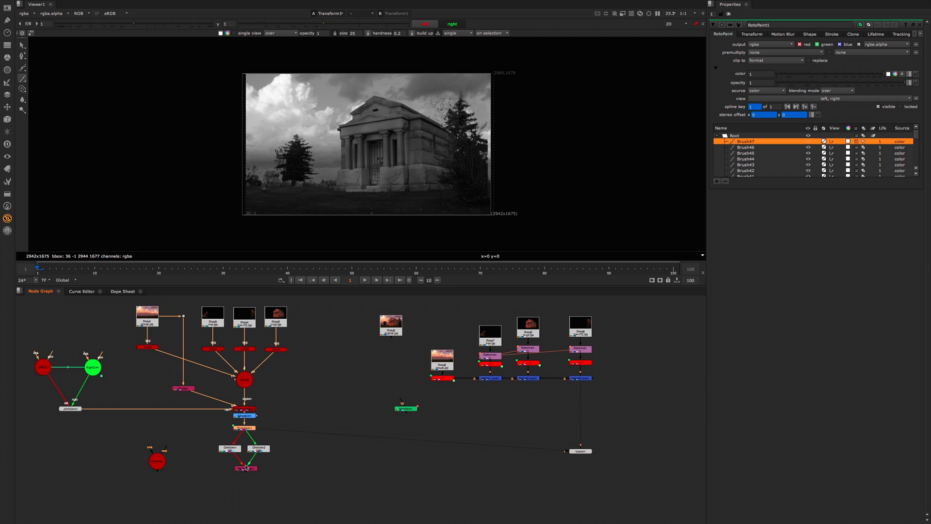